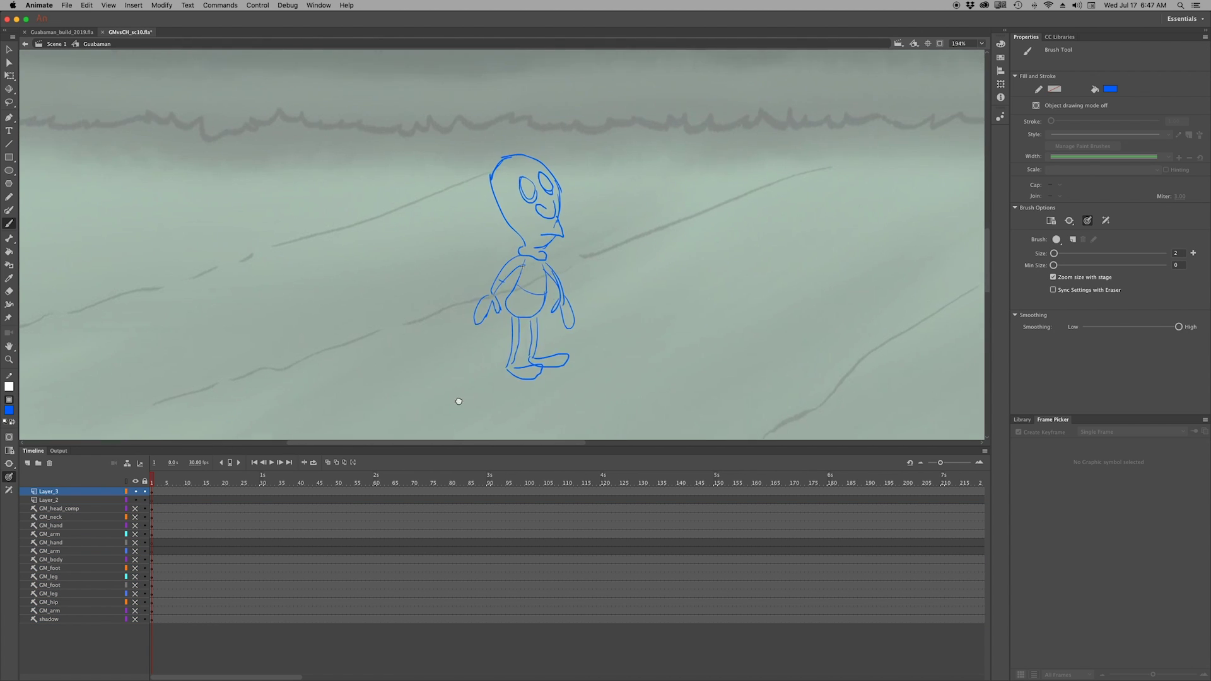
# On frame 2, with onion skinning on, sketch a lunging pose with outstretched arms, a banana peel in the front hand and a grinning face
pyautogui.press('.')
pyautogui.click(328, 463)
pyautogui.moveTo(594, 292)
pyautogui.mouseDown()
pyautogui.moveTo(581, 196)
pyautogui.moveTo(605, 192)
pyautogui.moveTo(602, 277)
pyautogui.mouseUp()
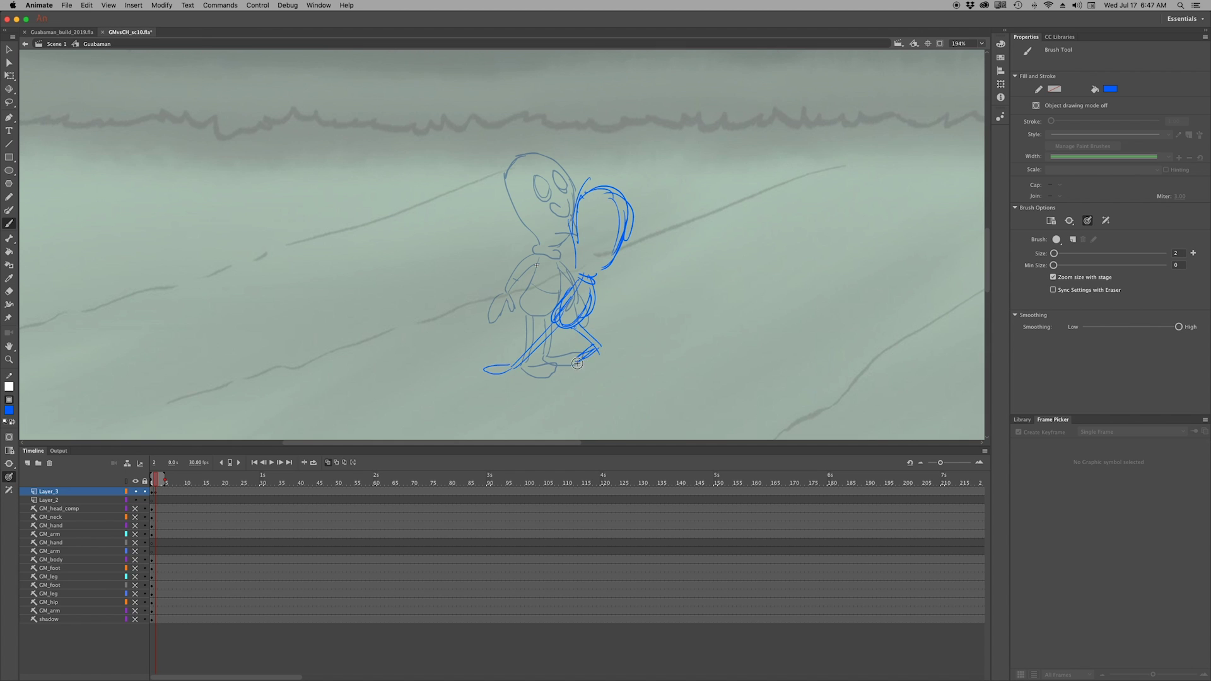
pyautogui.moveTo(616, 351); pyautogui.dragTo(577, 338)
pyautogui.moveTo(522, 288)
pyautogui.mouseDown()
pyautogui.moveTo(567, 288)
pyautogui.moveTo(523, 294)
pyautogui.mouseUp()
pyautogui.moveTo(577, 284); pyautogui.dragTo(649, 293)
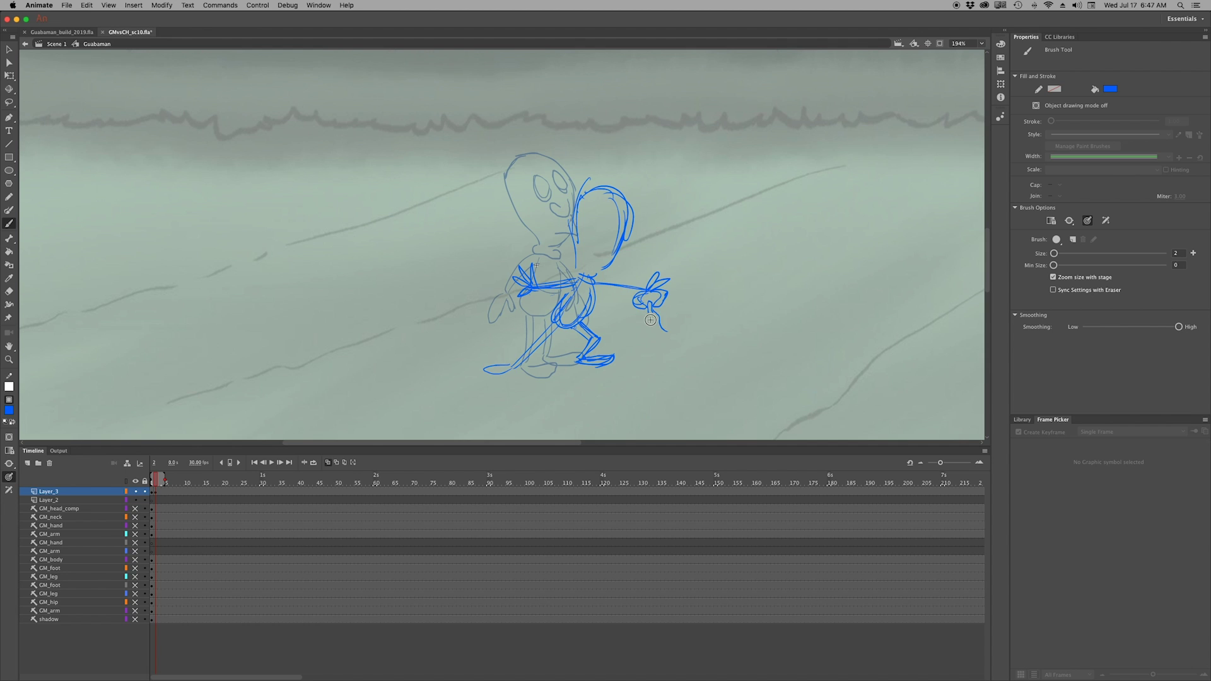
pyautogui.moveTo(652, 319); pyautogui.dragTo(662, 334)
pyautogui.moveTo(571, 189)
pyautogui.mouseDown()
pyautogui.moveTo(622, 238)
pyautogui.moveTo(600, 200)
pyautogui.moveTo(567, 184)
pyautogui.moveTo(595, 211)
pyautogui.moveTo(619, 196)
pyautogui.mouseUp()
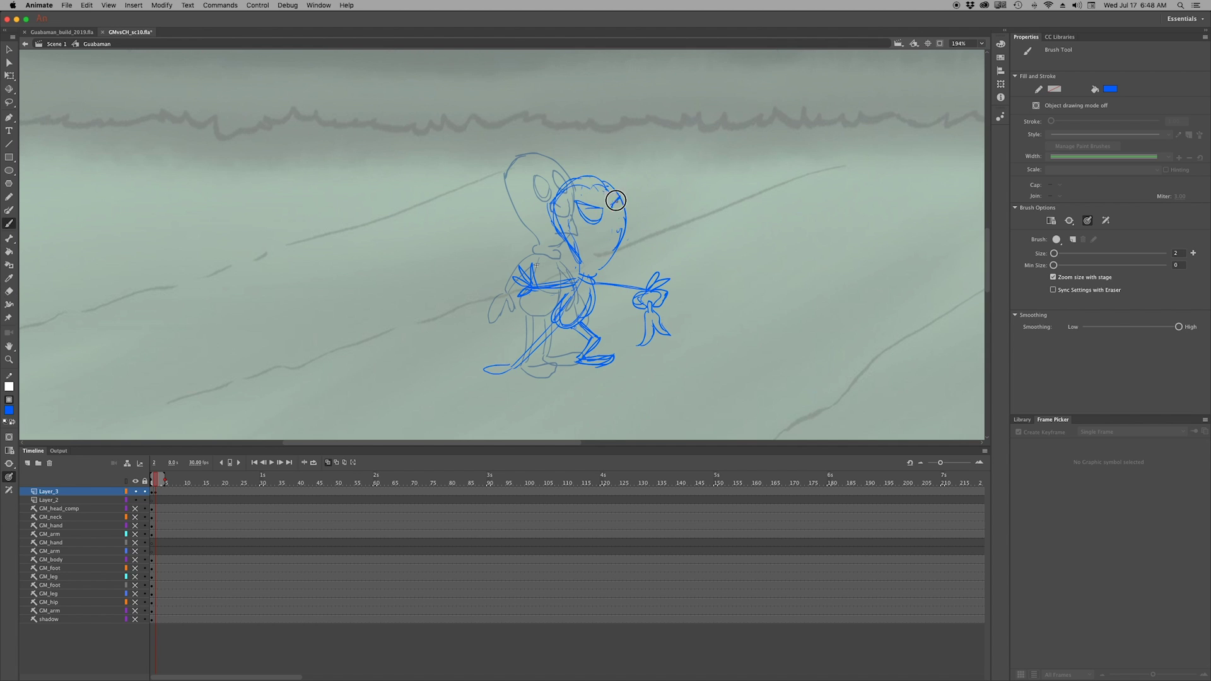
pyautogui.moveTo(606, 247); pyautogui.dragTo(569, 254)
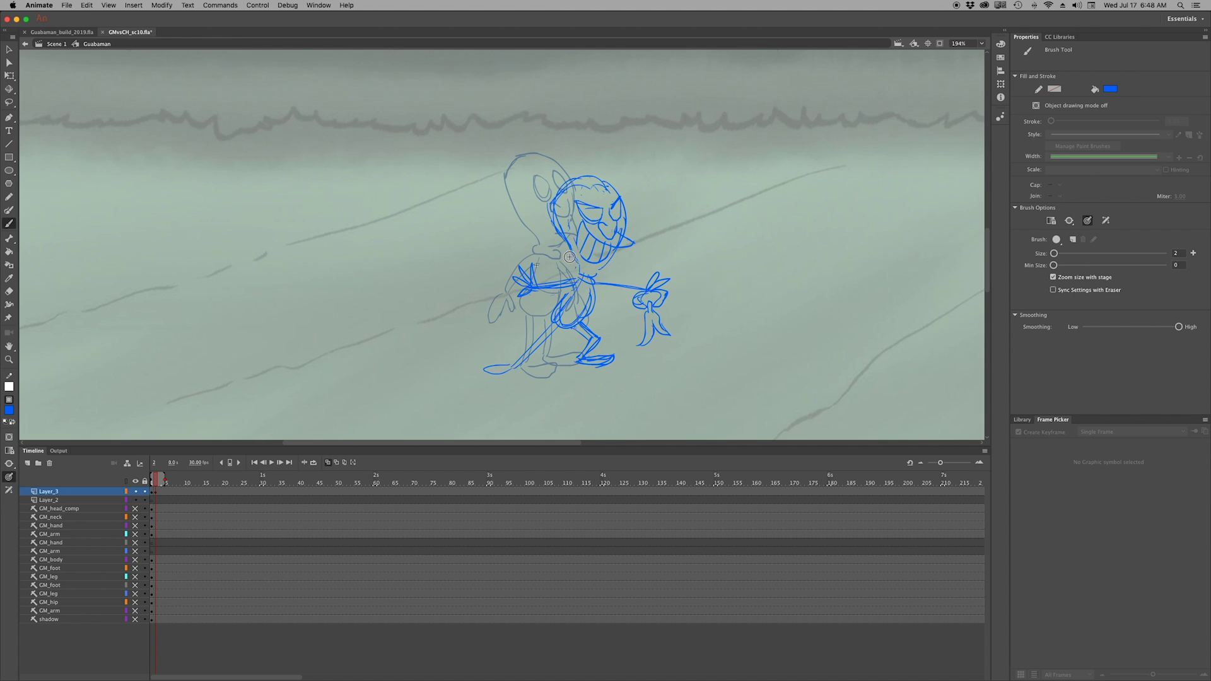
# Return from the Guabaman symbol to Scene 1 and move the storyboard sheet up beneath the character
pyautogui.press('z')
pyautogui.scroll(-5, 555, 311)
pyautogui.scroll(-3, 509, 270)
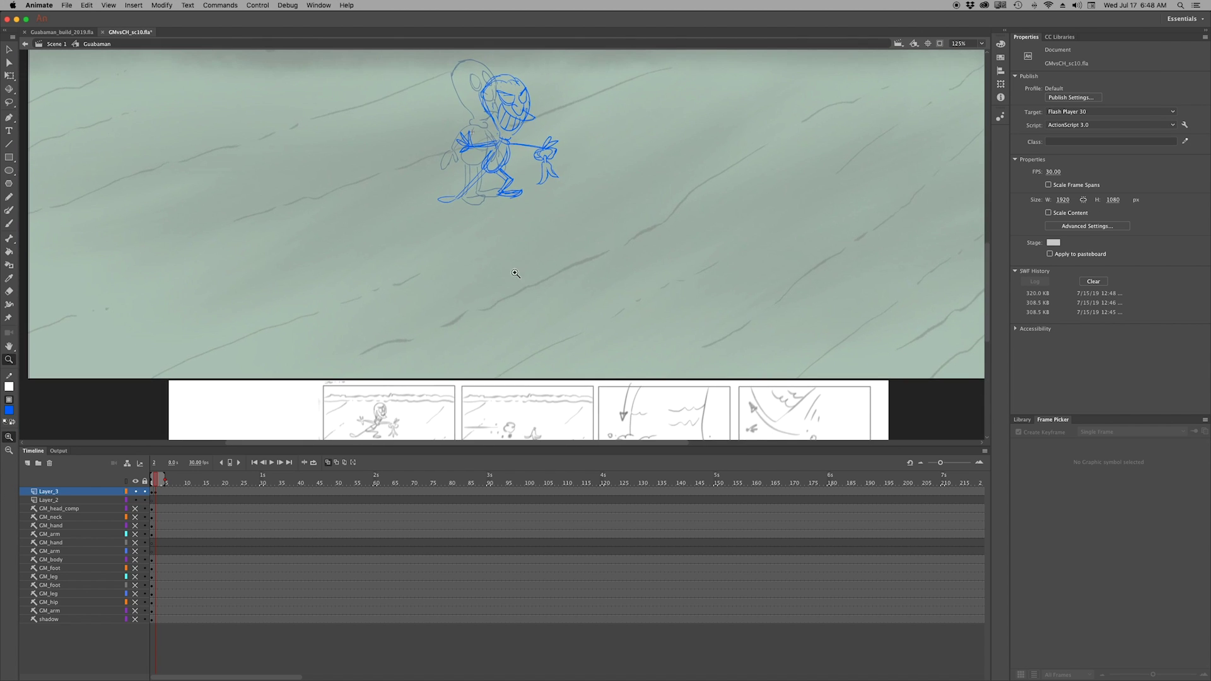
pyautogui.scroll(2, 545, 310)
pyautogui.scroll(-2, 546, 311)
pyautogui.scroll(2, 626, 251)
pyautogui.scroll(-3, 551, 337)
pyautogui.press('v')
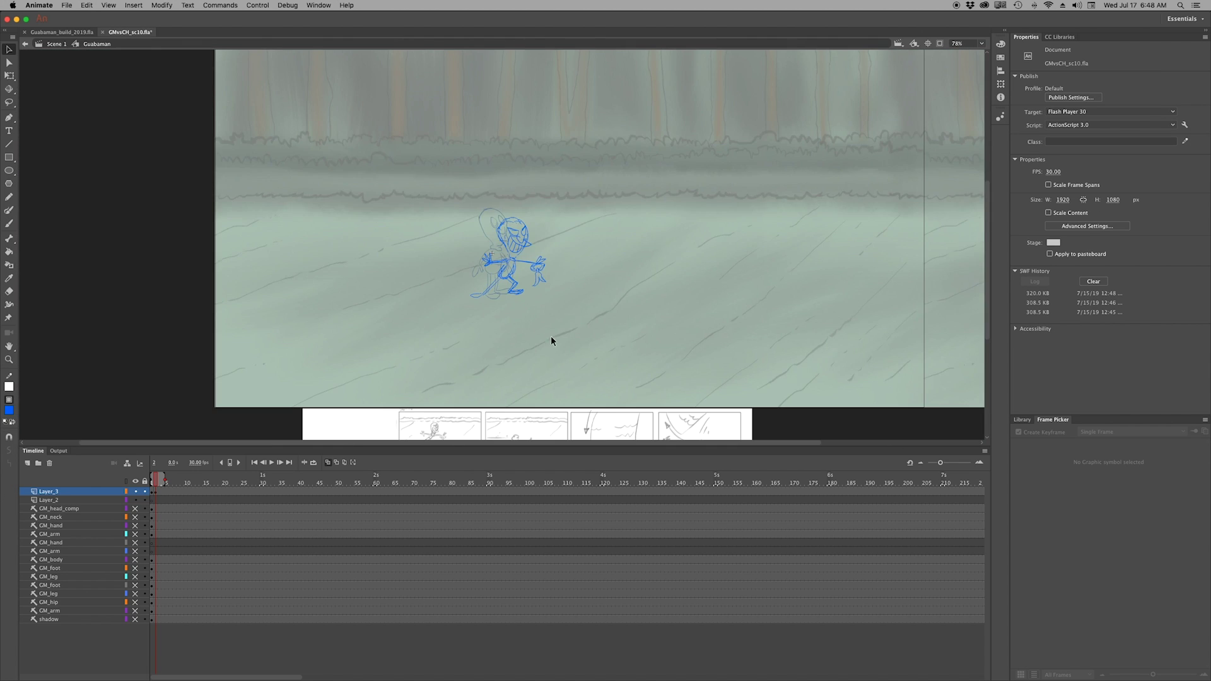
pyautogui.doubleClick(483, 376)
pyautogui.press('Return')
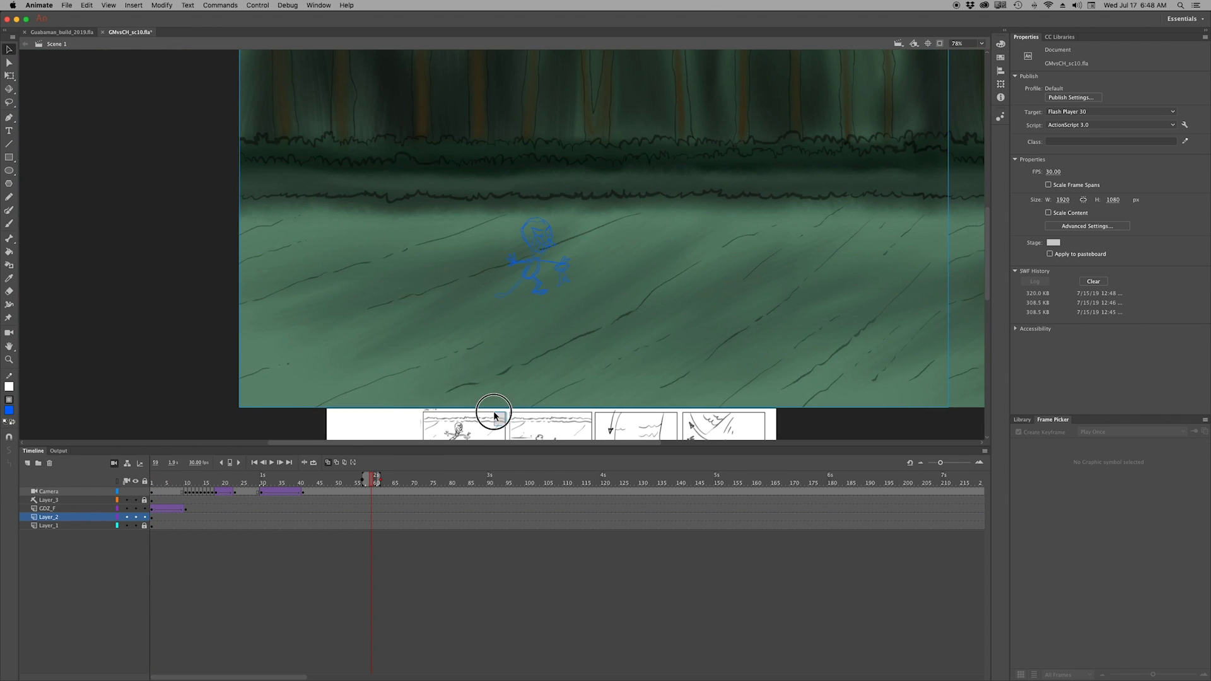
# Reopen the Guabaman symbol for editing from the scene
pyautogui.doubleClick(515, 255)
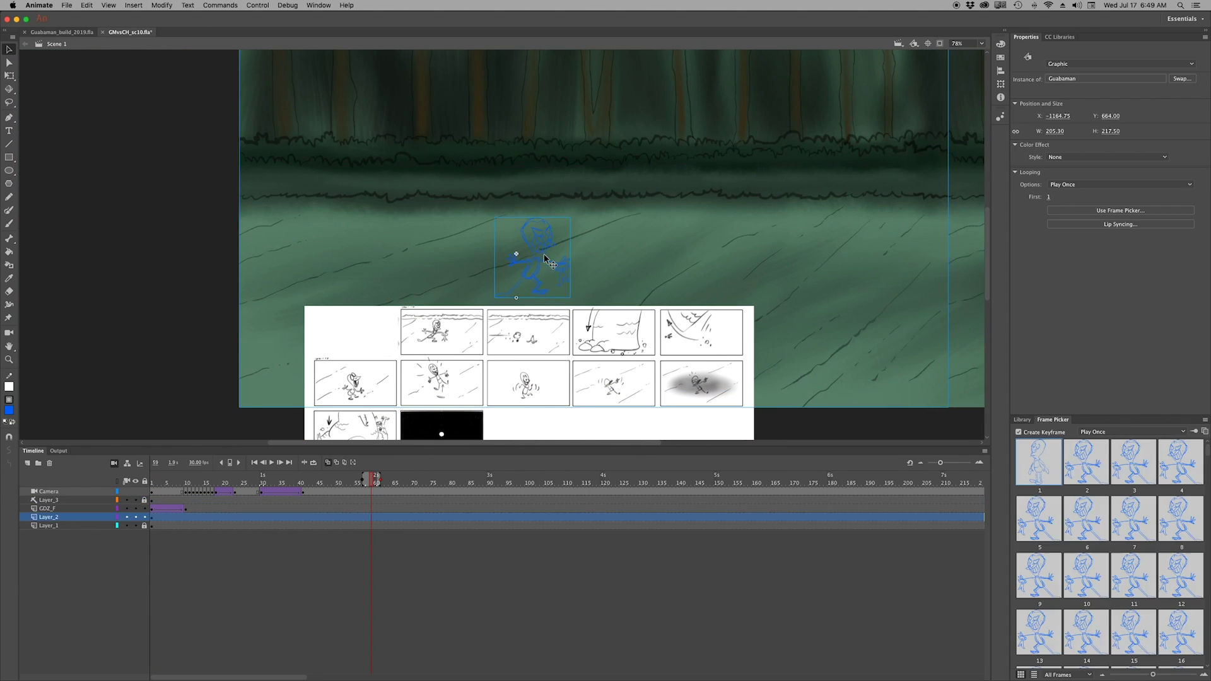
pyautogui.press('z')
pyautogui.click(534, 258)
pyautogui.press('v')
# Try to rotate the lunging character's head about the neck with Free Transform
pyautogui.hotkey('ctrl', 'a')
pyautogui.press('q')
pyautogui.moveTo(585, 170); pyautogui.dragTo(594, 170)
pyautogui.hotkey('ctrl', 'z')
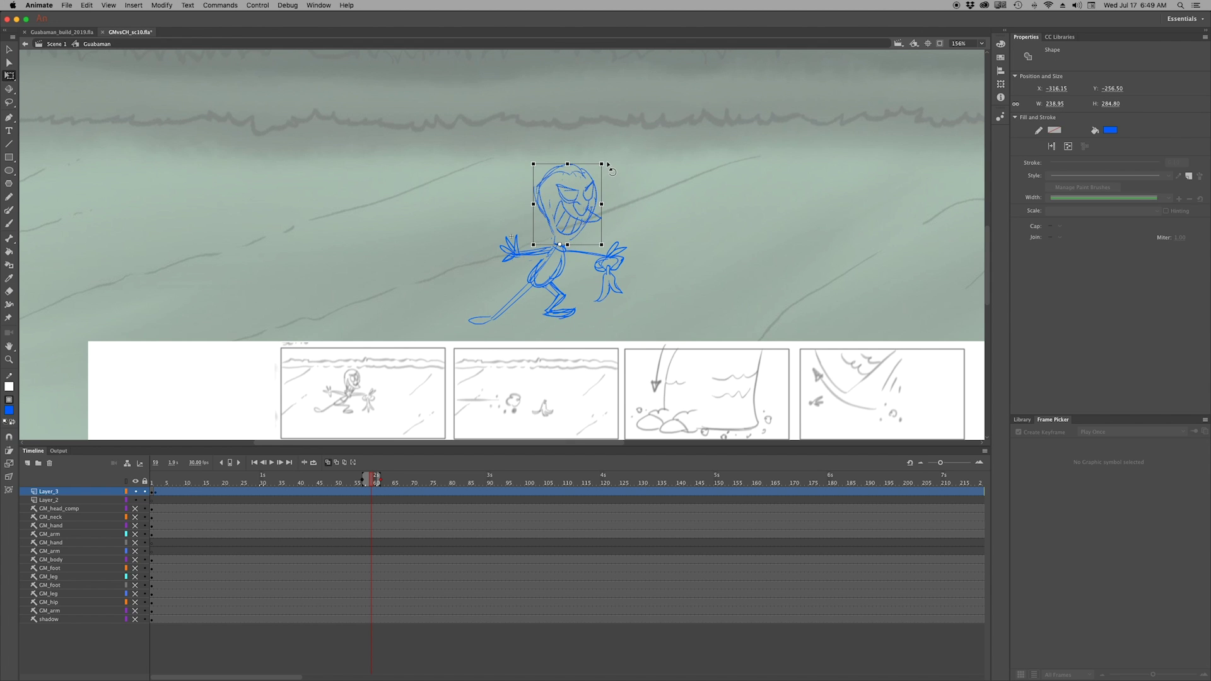
pyautogui.click(610, 176)
# Insert a blank keyframe on frame 3 after the lunging pose and turn on onion skinning
pyautogui.moveTo(323, 484); pyautogui.dragTo(155, 484)
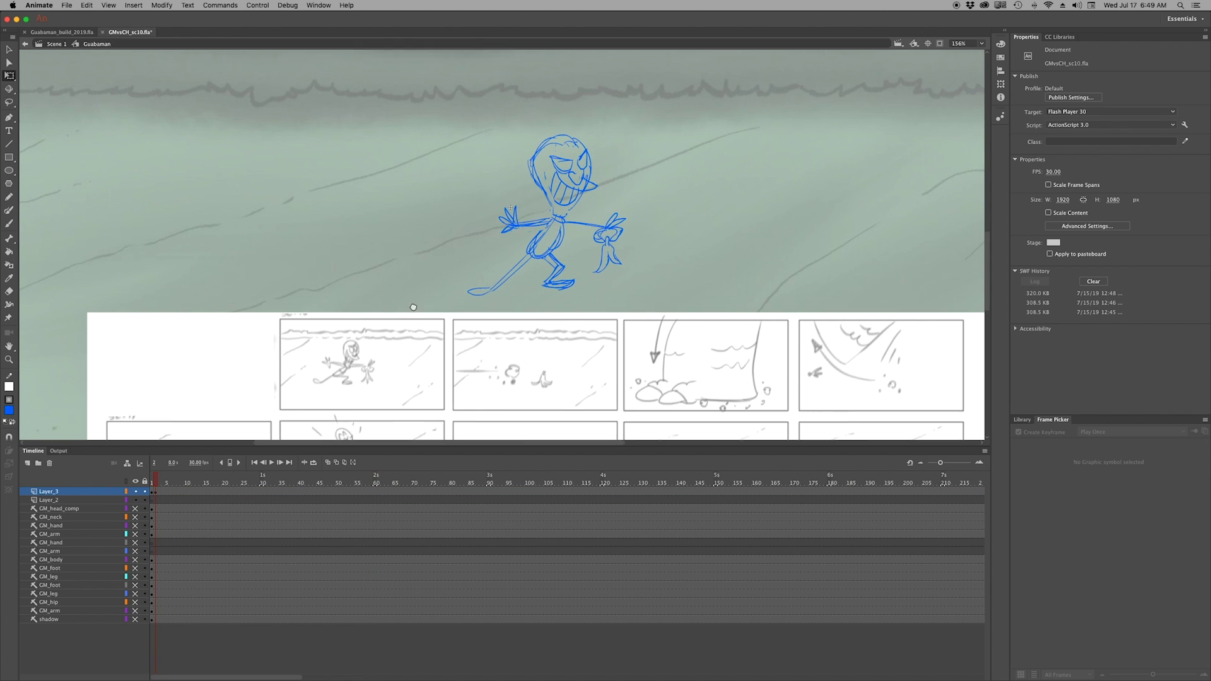
pyautogui.press('F7')
pyautogui.hotkey('alt', 'shift', 'o')
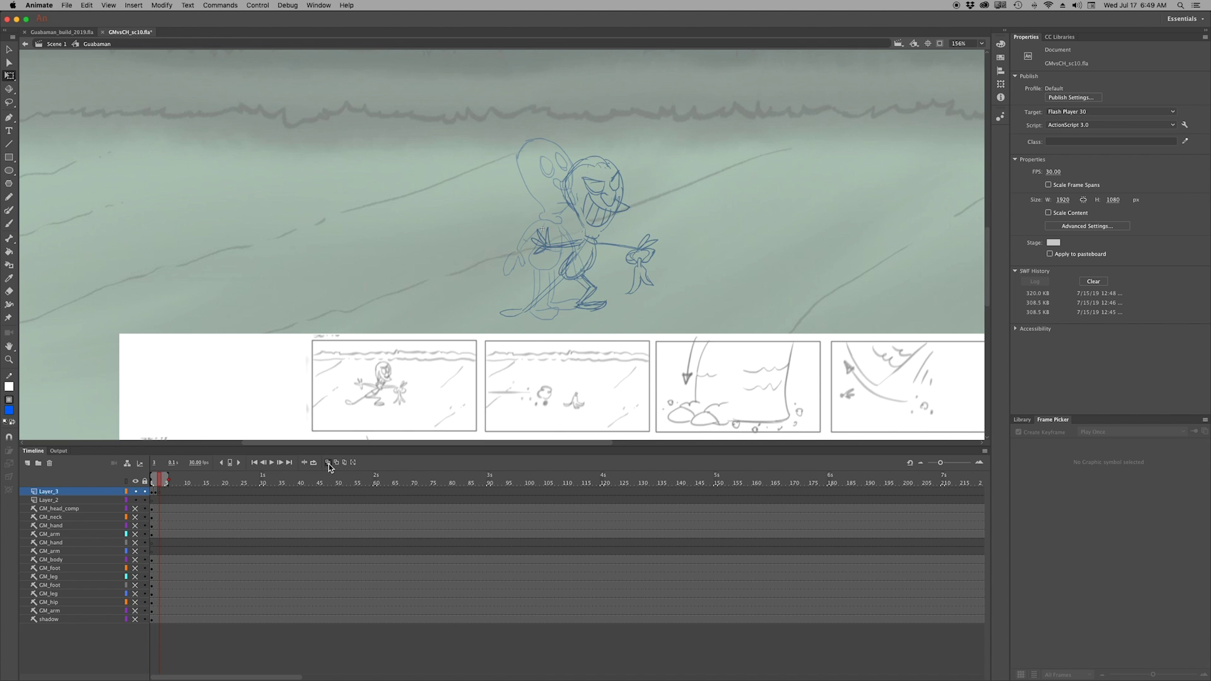
# Sketch the next pose on frame 3, balancing on one leg with both hands raised in front and a wide grin
pyautogui.press('b')
pyautogui.press('e')
pyautogui.scroll(5, 591, 291)
pyautogui.moveTo(555, 389)
pyautogui.mouseDown()
pyautogui.moveTo(570, 391)
pyautogui.moveTo(545, 350)
pyautogui.mouseUp()
pyautogui.press('b')
pyautogui.moveTo(539, 242)
pyautogui.mouseDown()
pyautogui.moveTo(529, 101)
pyautogui.moveTo(567, 249)
pyautogui.moveTo(557, 203)
pyautogui.mouseUp()
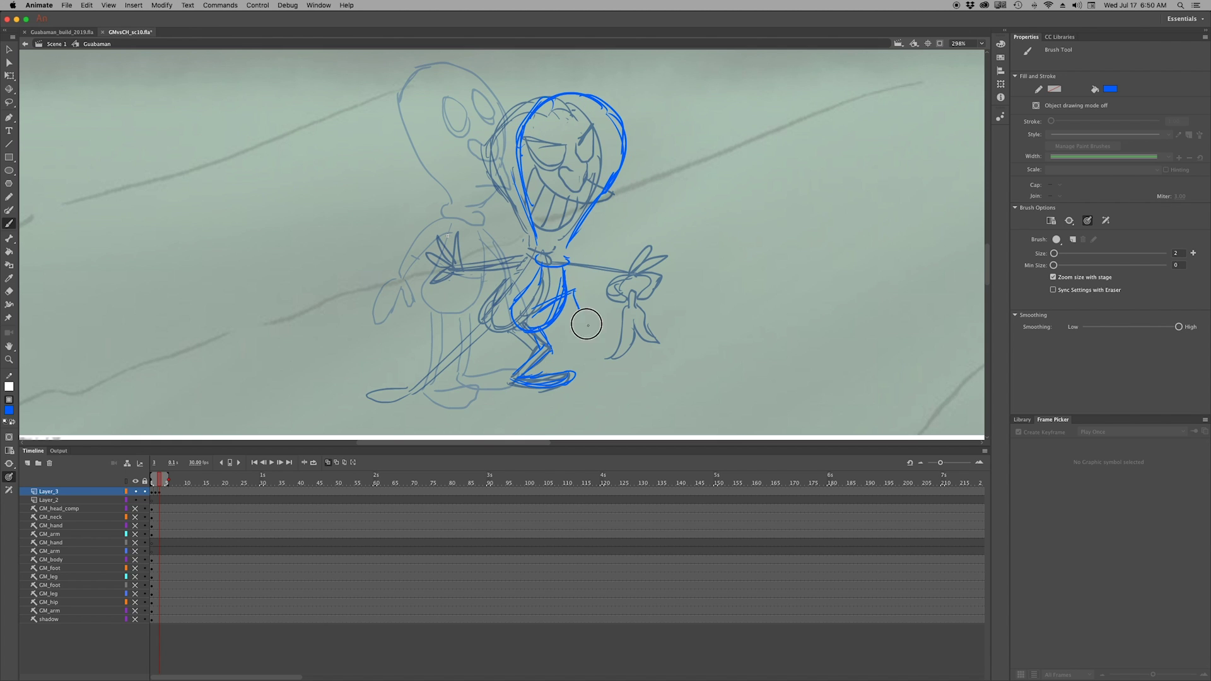
pyautogui.moveTo(570, 254); pyautogui.dragTo(650, 200)
pyautogui.moveTo(596, 136)
pyautogui.mouseDown()
pyautogui.moveTo(540, 142)
pyautogui.moveTo(549, 181)
pyautogui.moveTo(573, 181)
pyautogui.moveTo(572, 210)
pyautogui.mouseUp()
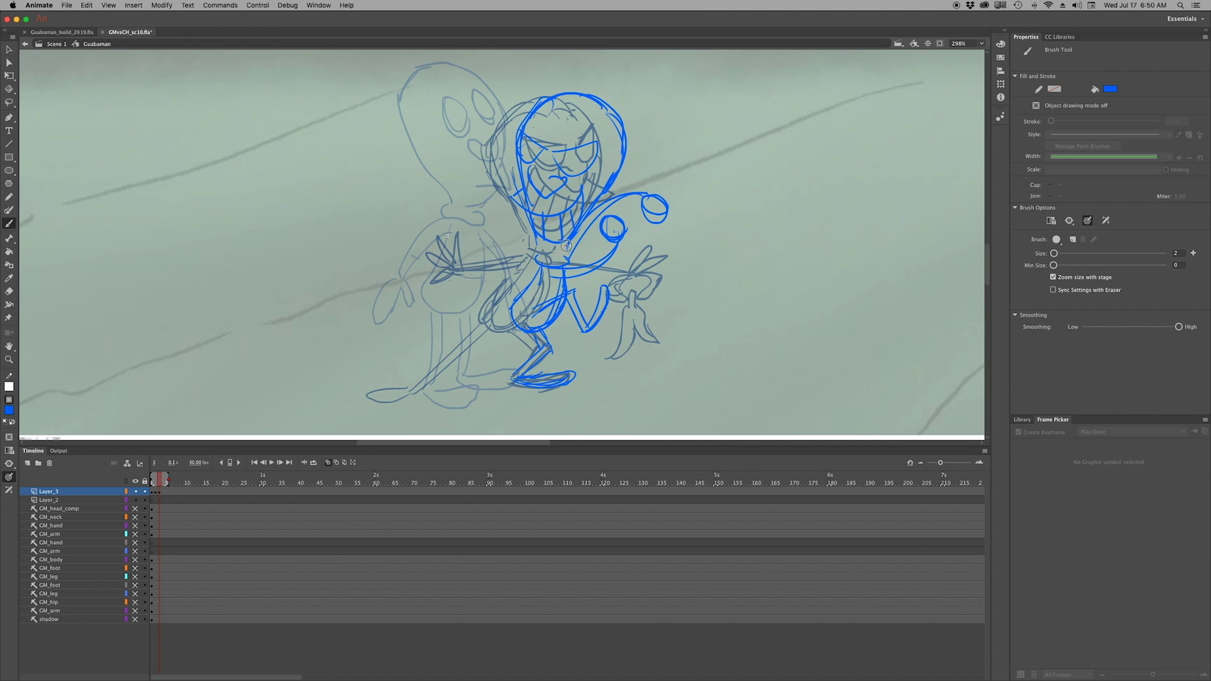
# Add a new layer and sketch the dropped banana peel on the ground in front of the character, then turn off onion skinning
pyautogui.click(27, 462)
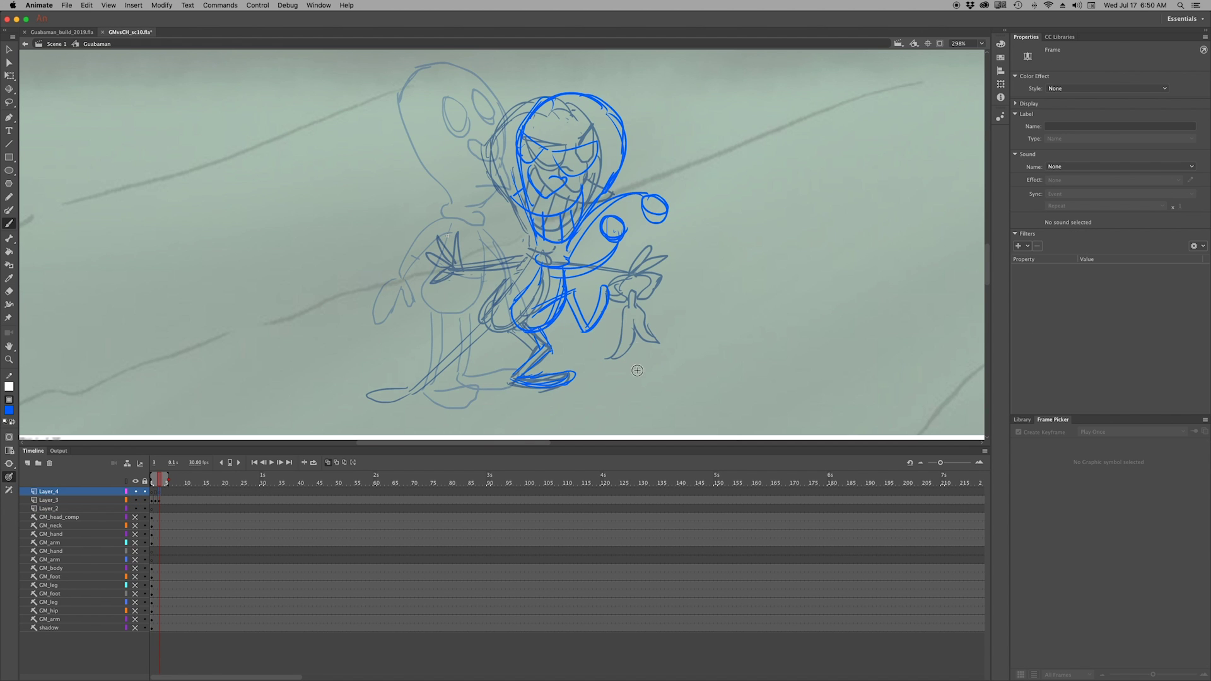
pyautogui.moveTo(641, 366); pyautogui.dragTo(602, 383)
pyautogui.hotkey('alt', 'shift', 'o')
# Rotate the one-legged pose clockwise so the character leans forward
pyautogui.press('q')
pyautogui.click(577, 252)
pyautogui.moveTo(674, 94); pyautogui.dragTo(709, 122)
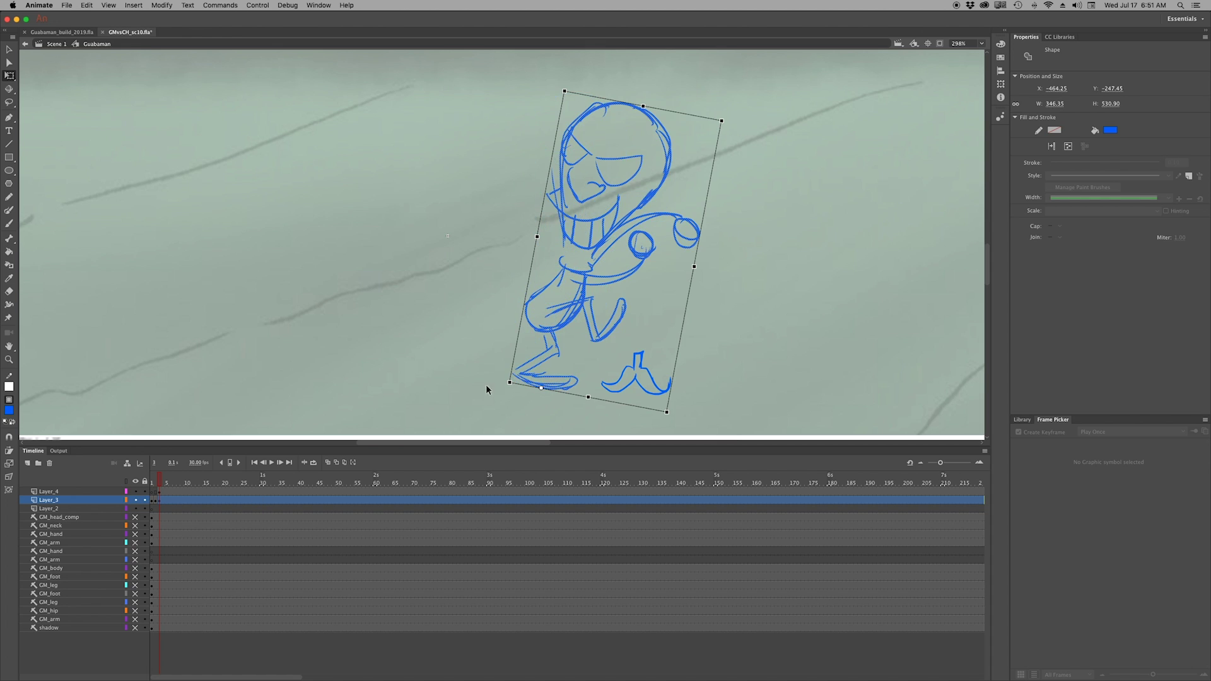
pyautogui.click(493, 394)
# Sketch small puffs on frame 4 where the character stood, using onion skinning, and flip through the frames to check the motion
pyautogui.press('super+minus')
pyautogui.press('.')
pyautogui.hotkey('alt', 'shift', 'o')
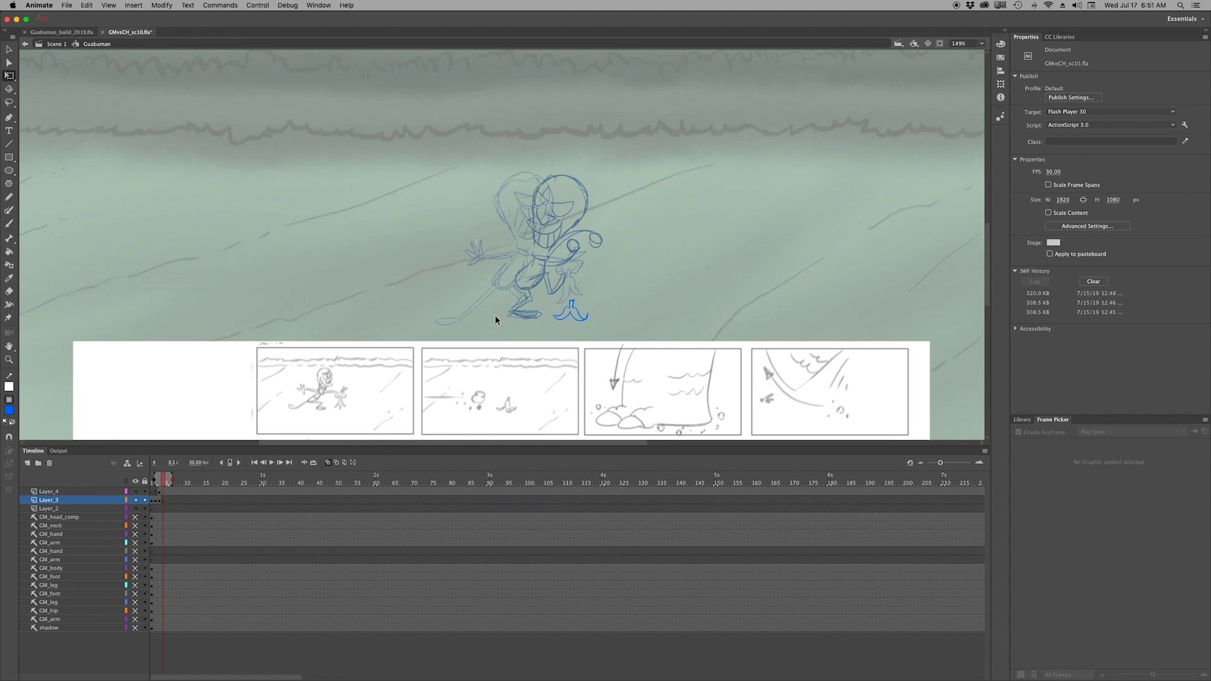
pyautogui.press('b')
pyautogui.moveTo(560, 264)
pyautogui.mouseDown()
pyautogui.moveTo(574, 273)
pyautogui.moveTo(550, 277)
pyautogui.mouseUp()
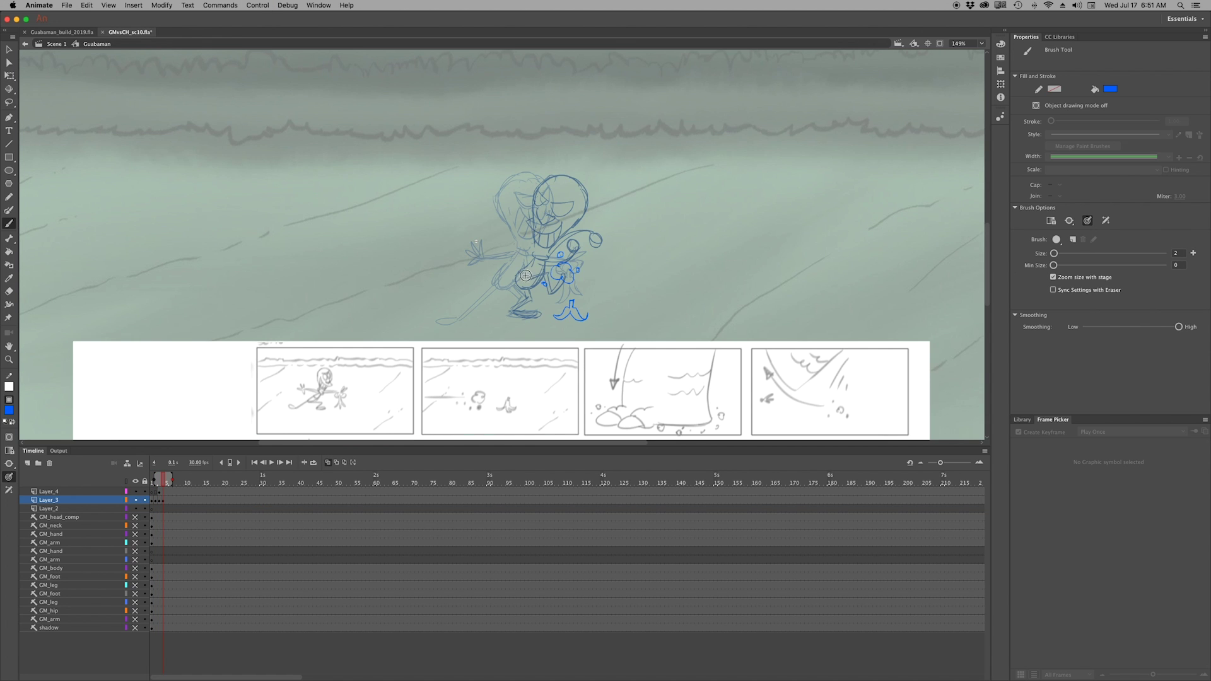
pyautogui.hotkey('alt', 'shift', 'o')
pyautogui.press(',')
pyautogui.press('.')
pyautogui.click(169, 505)
pyautogui.press(',')
pyautogui.press(',')
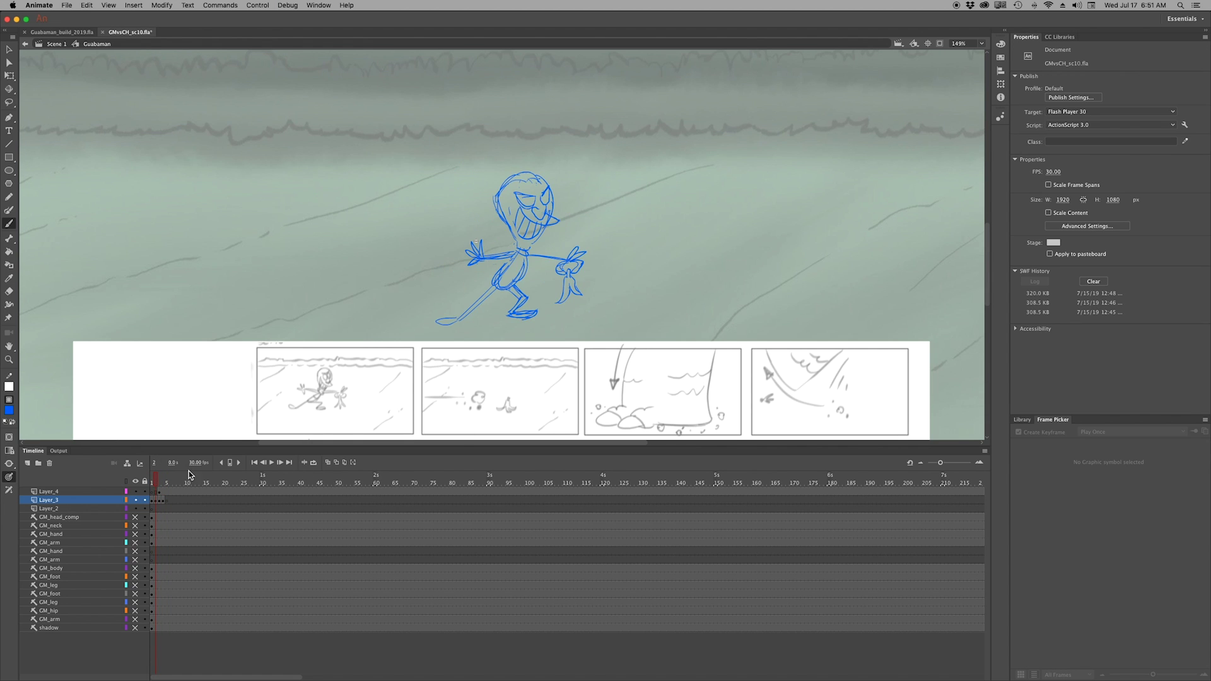
# Insert a new frame 2 between the standing and lunging poses and sketch a grinning, backward-leaning pose with open hands
pyautogui.press(',')
pyautogui.press('.')
pyautogui.hotkey('alt', 'shift', 'o')
pyautogui.press('b')
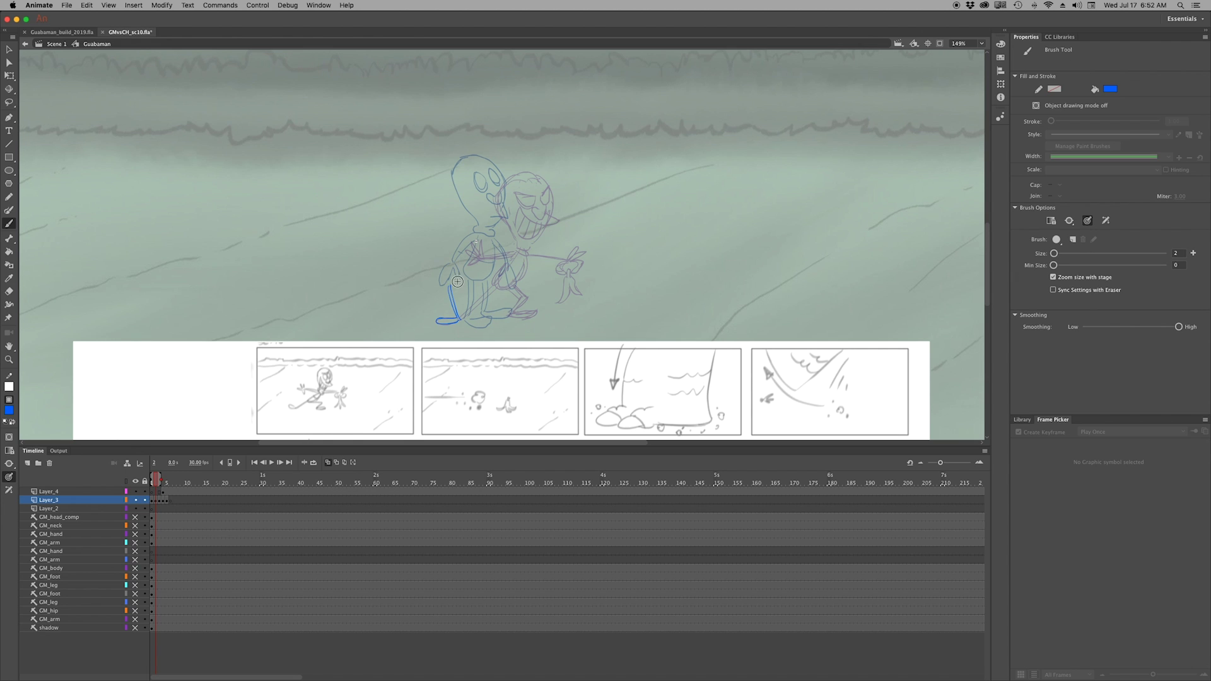
pyautogui.moveTo(436, 172)
pyautogui.mouseDown()
pyautogui.moveTo(474, 201)
pyautogui.moveTo(465, 185)
pyautogui.moveTo(479, 183)
pyautogui.moveTo(474, 202)
pyautogui.moveTo(448, 191)
pyautogui.moveTo(487, 211)
pyautogui.moveTo(461, 224)
pyautogui.mouseUp()
pyautogui.moveTo(483, 314); pyautogui.dragTo(492, 316)
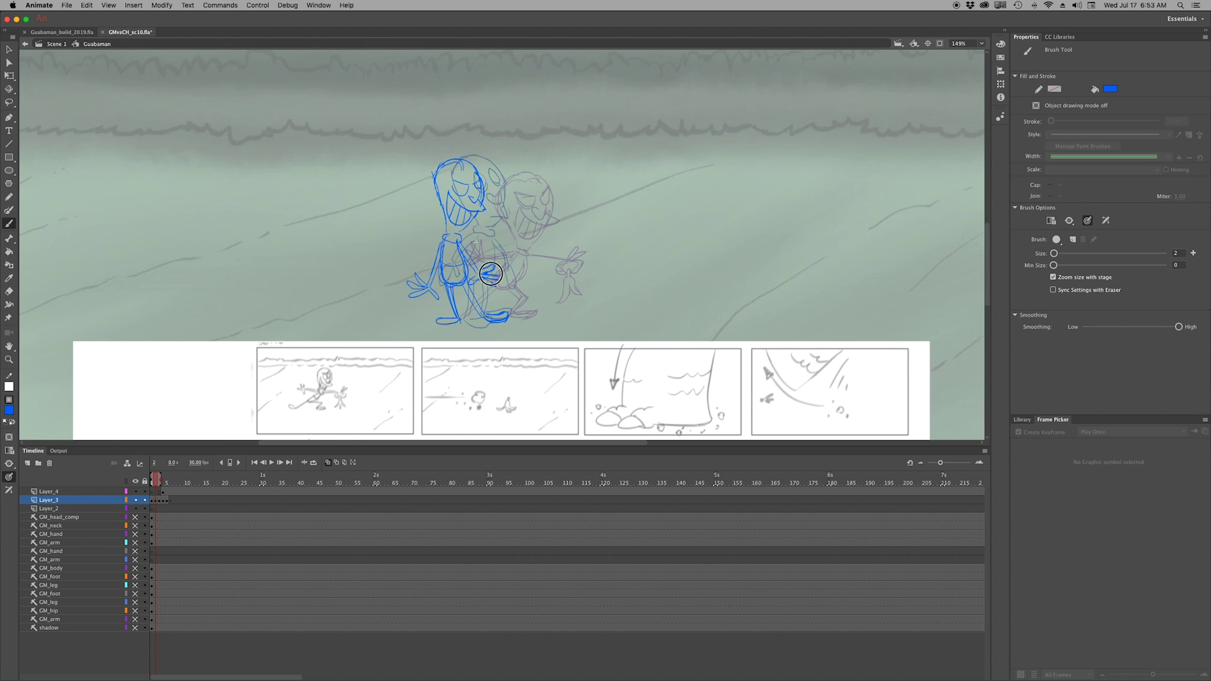
pyautogui.hotkey('alt', 'shift', 'o')
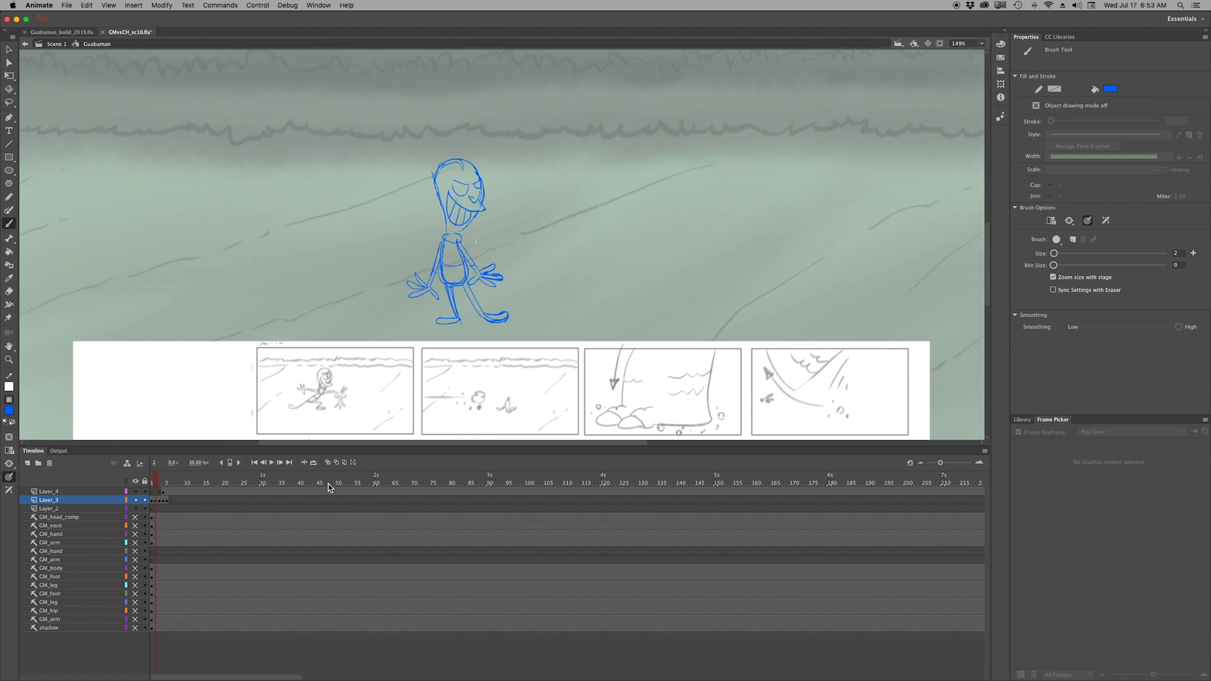
# Erase the front arm of the backward-leaning pose and redraw it bent at the elbow
pyautogui.press('e')
pyautogui.moveTo(504, 287)
pyautogui.mouseDown()
pyautogui.moveTo(466, 246)
pyautogui.moveTo(464, 277)
pyautogui.mouseUp()
pyautogui.press('e')
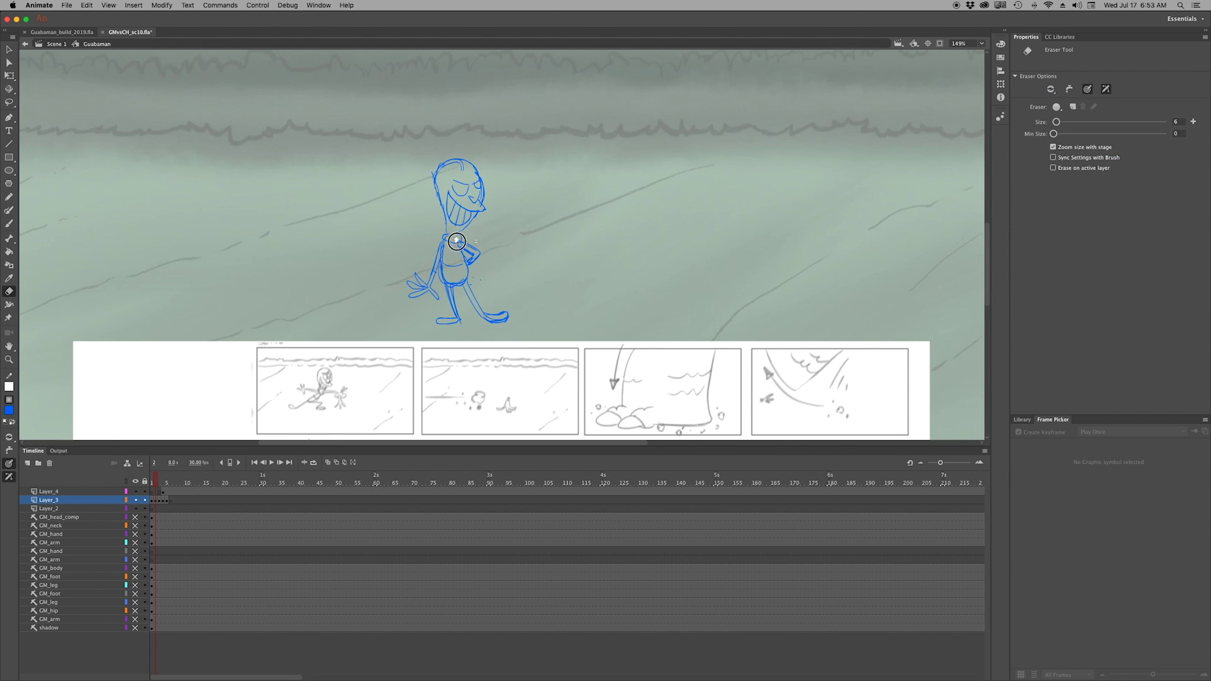
# Insert another frame 2 after the standing pose, sketch a frowning stance with legs apart and fists lowered, and play the sequence
pyautogui.press('b')
pyautogui.press('.')
pyautogui.hotkey('alt', 'shift', 'o')
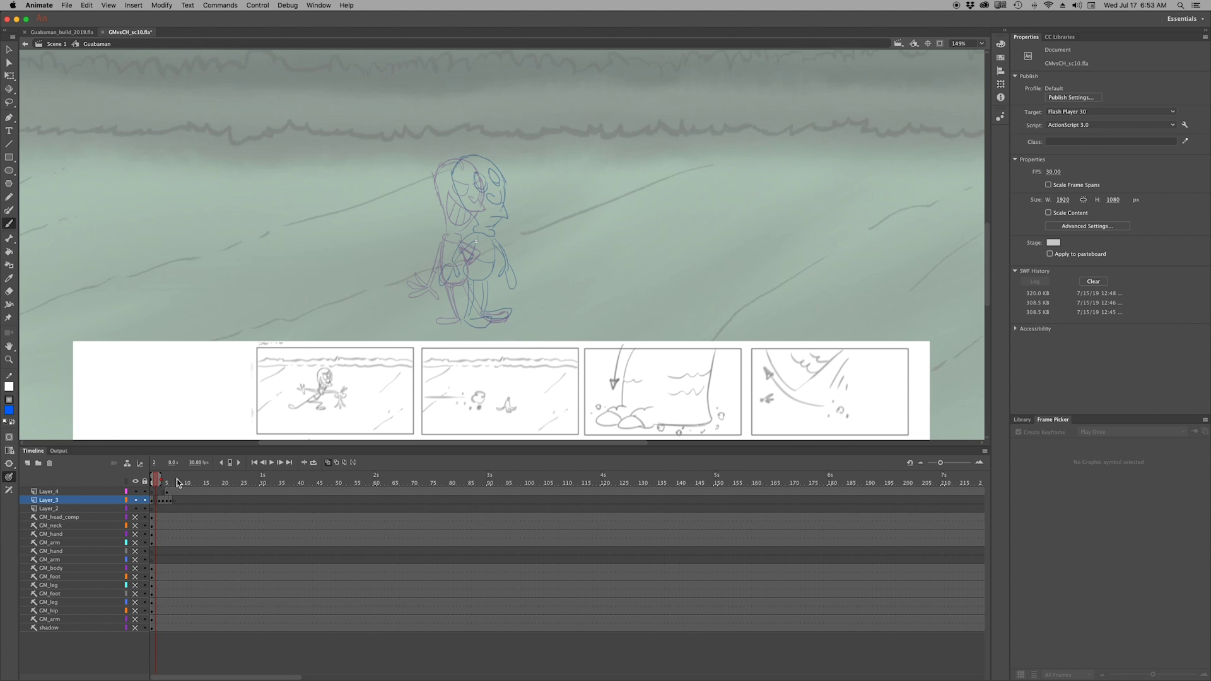
pyautogui.moveTo(438, 321); pyautogui.dragTo(461, 322)
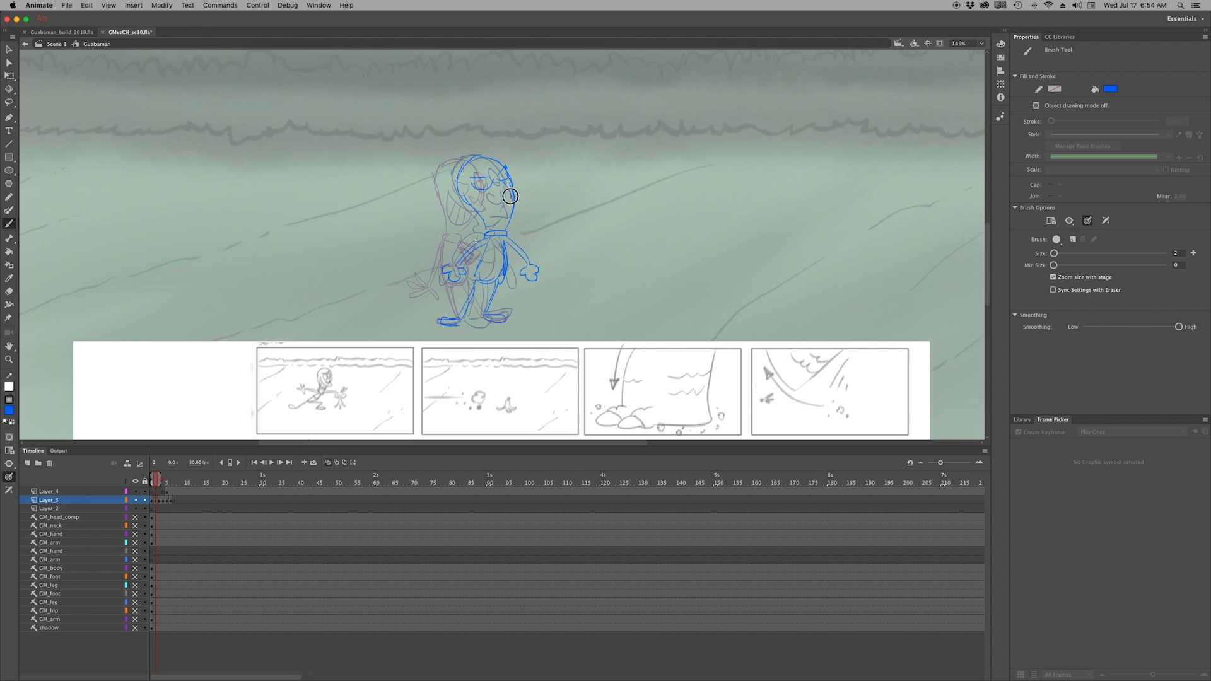
pyautogui.moveTo(169, 504); pyautogui.dragTo(170, 502)
pyautogui.press('Return')
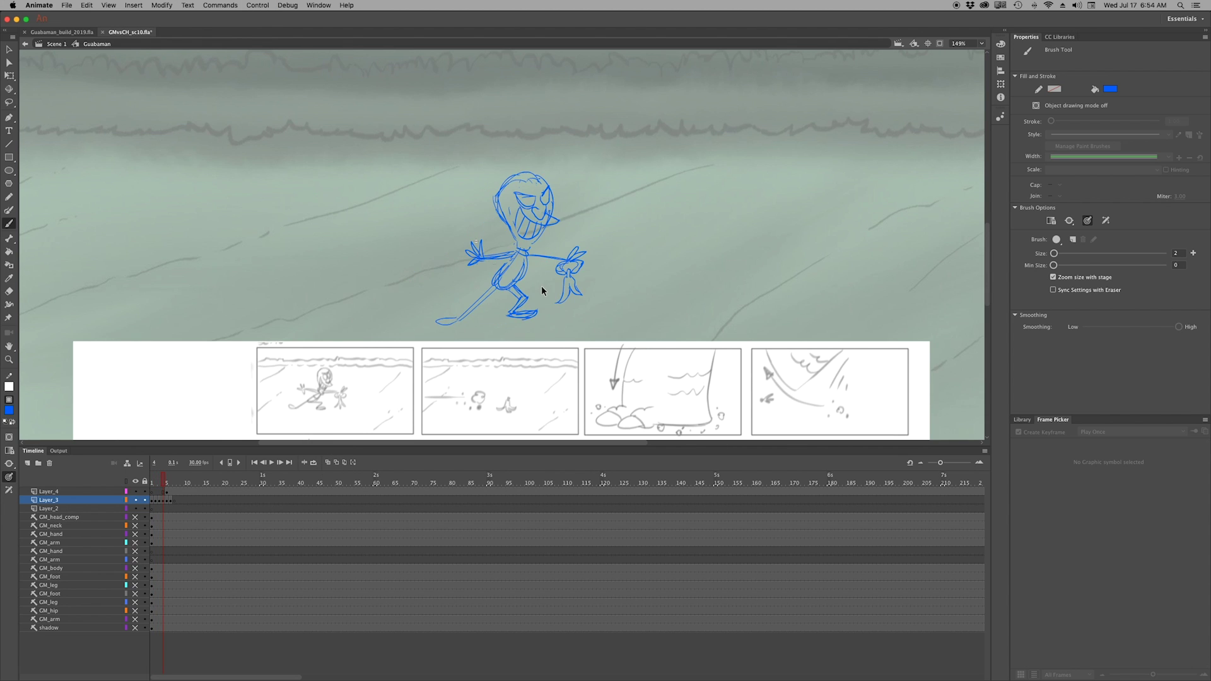
# Insert a new frame 4 before the lunging pose and sketch the character standing upright, holding the banana peel up in one hand
pyautogui.moveTo(456, 318); pyautogui.dragTo(458, 320)
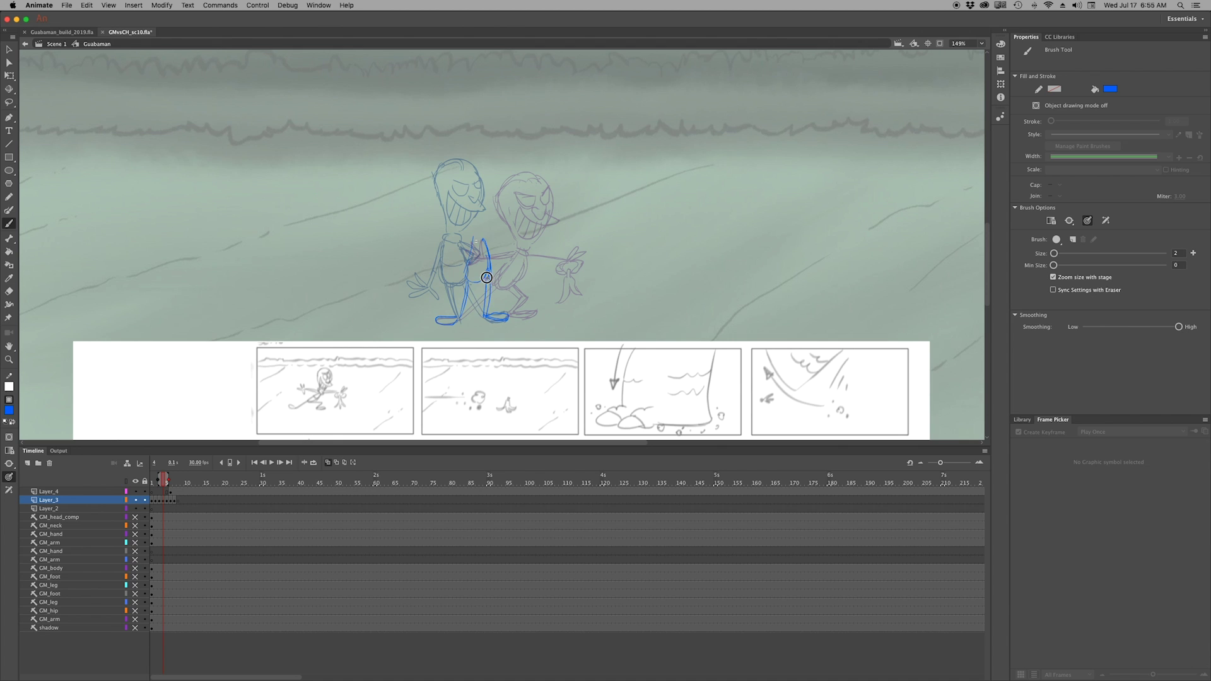
pyautogui.moveTo(448, 272); pyautogui.dragTo(440, 277)
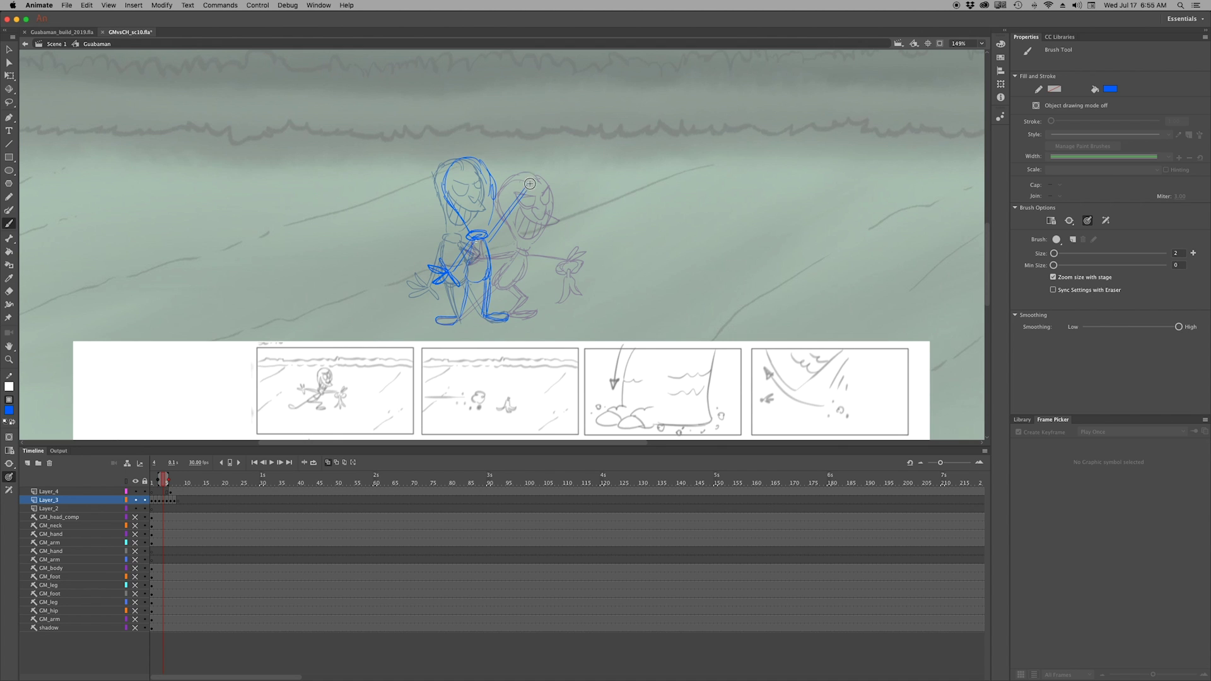
pyautogui.moveTo(535, 218); pyautogui.dragTo(539, 245)
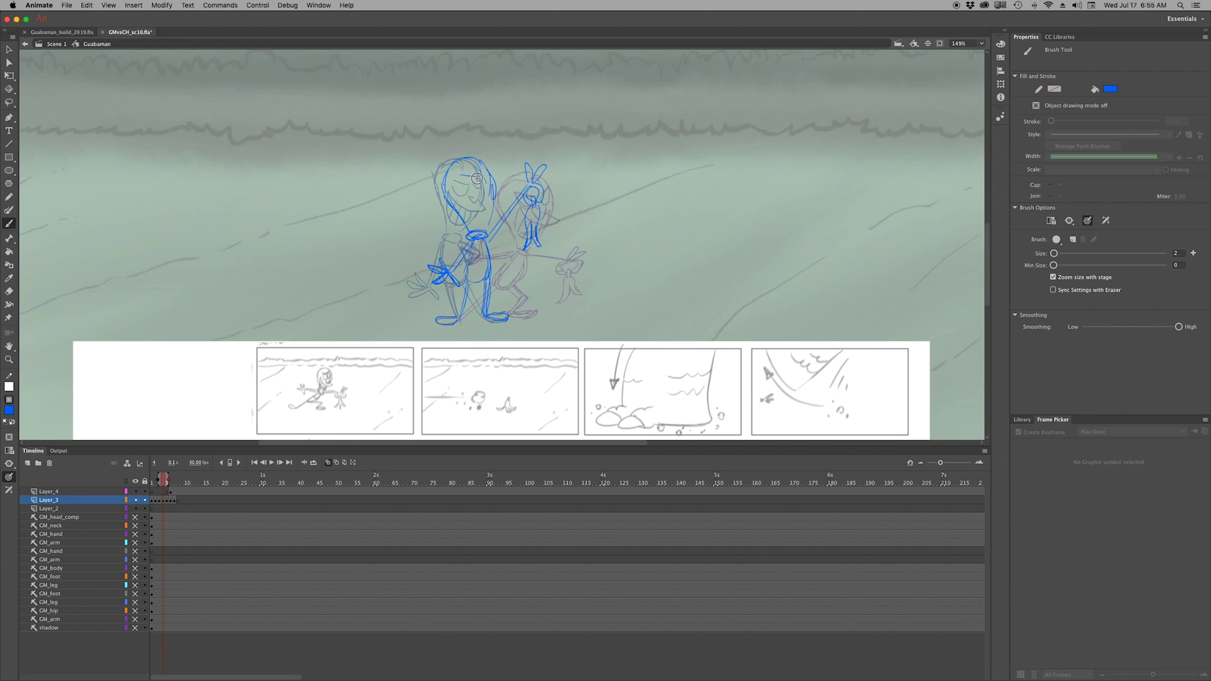
# Turn off onion skinning, flip through the poses and remove the original standing pose from frame 1
pyautogui.click(335, 467)
pyautogui.press(',')
pyautogui.press(',')
pyautogui.press(',')
pyautogui.press('.')
pyautogui.press('.')
pyautogui.press('.')
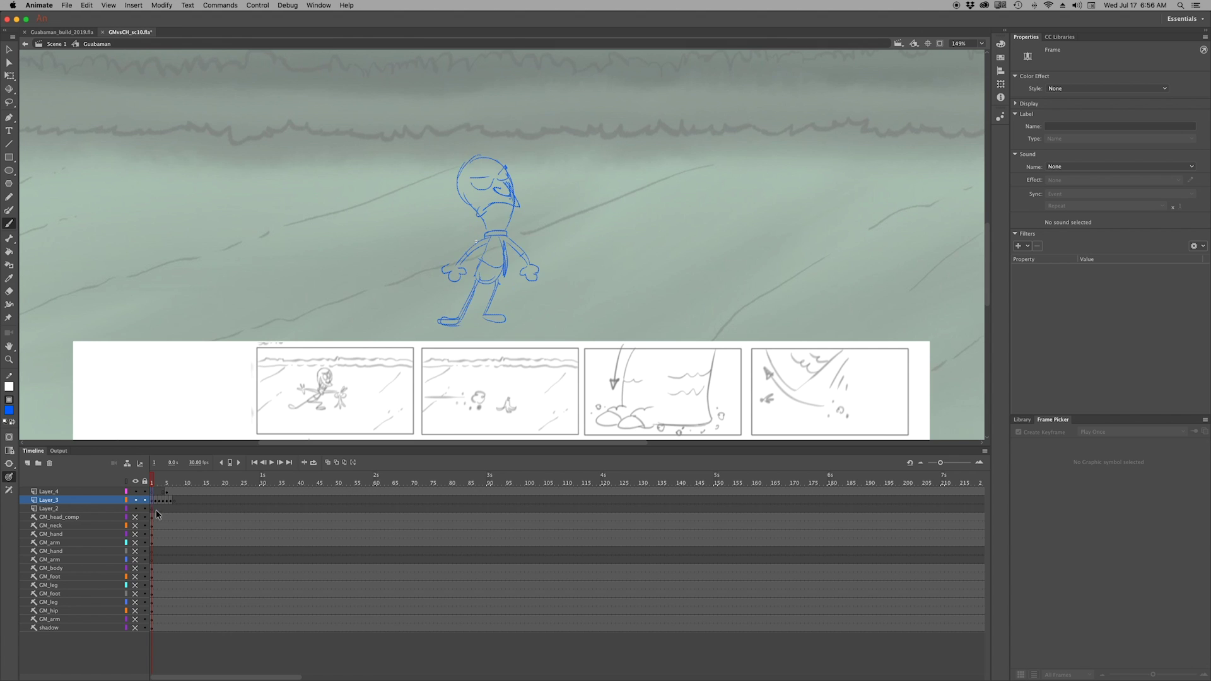
# Duplicate the lunging pose onto frame 5, erase the hand gripping the peel and redraw it as an open hand
pyautogui.press('.')
pyautogui.press('e')
pyautogui.press('super+equal')
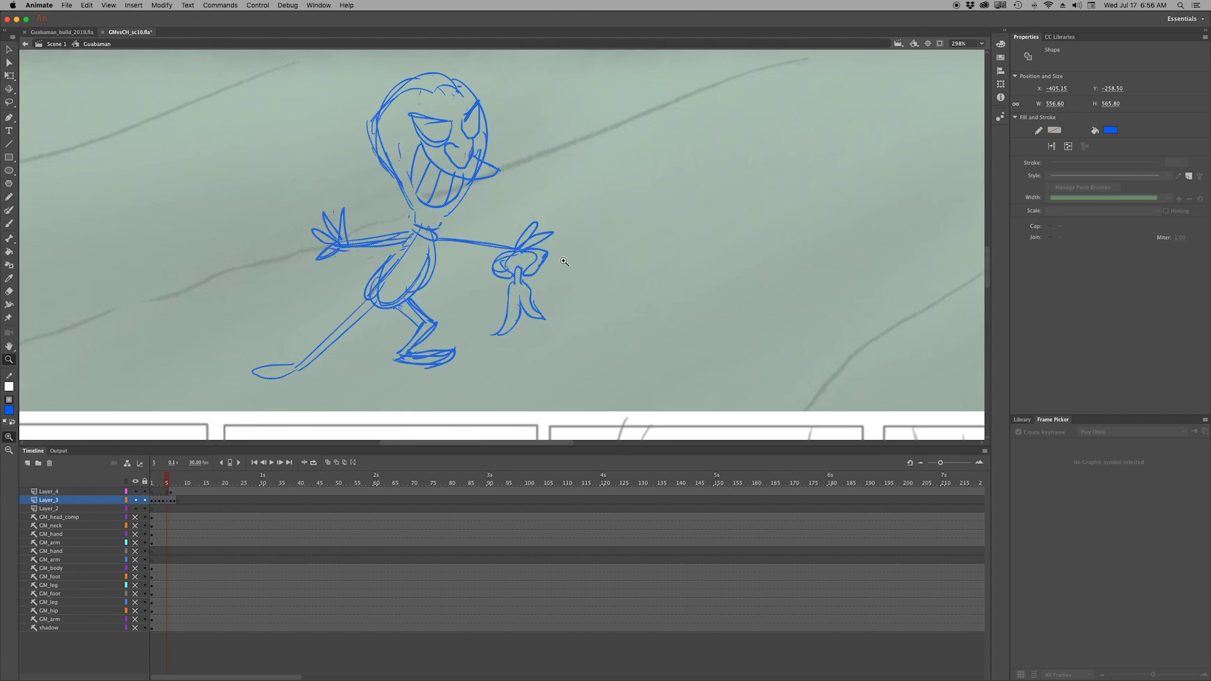
pyautogui.hscroll(-2, 576, 249)
pyautogui.moveTo(576, 249); pyautogui.dragTo(546, 248)
pyautogui.press('b')
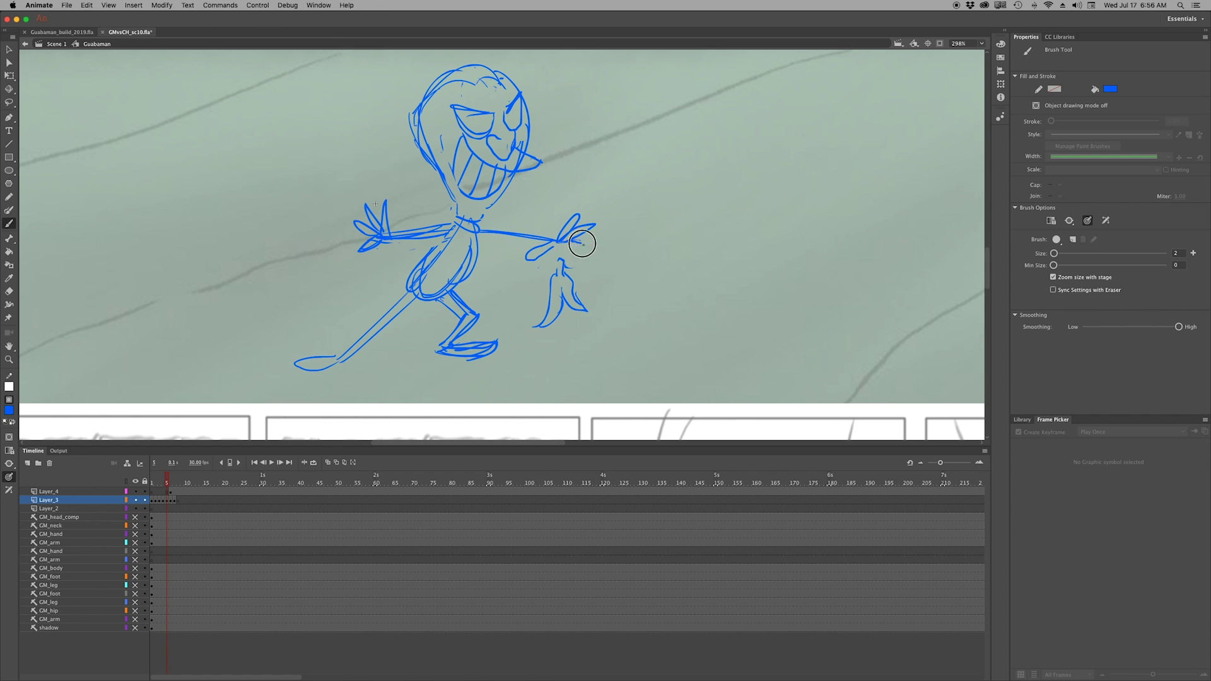
# Lasso the banana peel on frame 5, move it down below the open hand and compare with the previous frame
pyautogui.click(302, 462)
pyautogui.press('l')
pyautogui.moveTo(540, 261); pyautogui.dragTo(568, 308)
pyautogui.press('super+minus')
pyautogui.press(',')
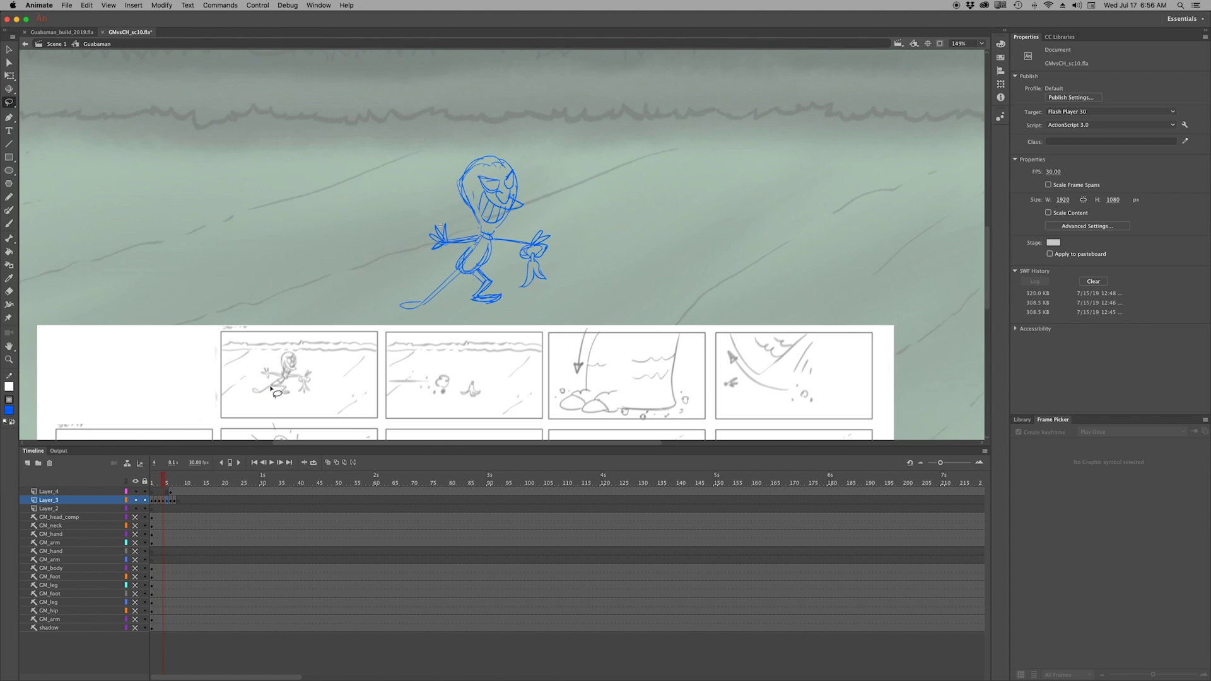
# With onion skinning on, transform the falling peel on frame 5 so it sits between the hand and the peel on the ground
pyautogui.moveTo(546, 311)
pyautogui.mouseDown()
pyautogui.moveTo(546, 246)
pyautogui.moveTo(500, 265)
pyautogui.moveTo(517, 280)
pyautogui.moveTo(564, 271)
pyautogui.moveTo(571, 255)
pyautogui.mouseUp()
pyautogui.press('l')
pyautogui.press('q')
pyautogui.press('l')
pyautogui.press('q')
pyautogui.press('.')
pyautogui.click(327, 463)
pyautogui.moveTo(521, 260); pyautogui.dragTo(550, 296)
pyautogui.press('.')
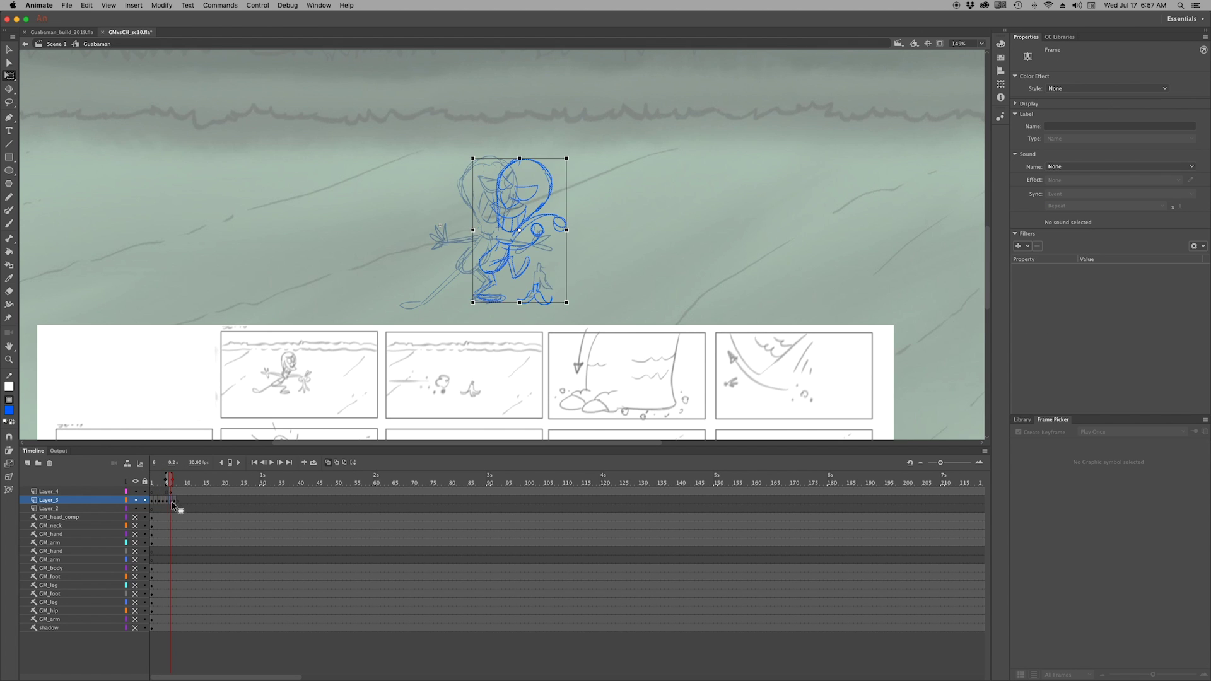
# On frame 5 of Layer_3, lasso the front arm with its open hand and angle it slightly upward
pyautogui.click(171, 491)
pyautogui.click(167, 501)
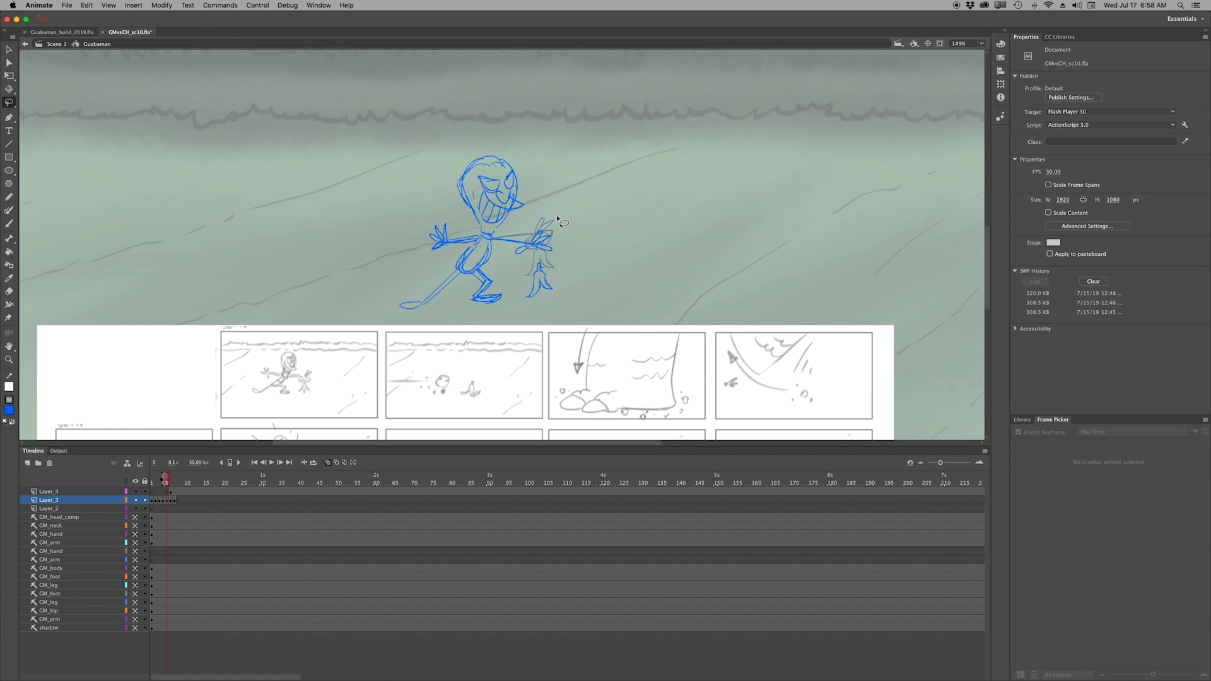
pyautogui.click(518, 247)
pyautogui.moveTo(517, 247); pyautogui.dragTo(527, 234)
pyautogui.press('v')
pyautogui.click(586, 224)
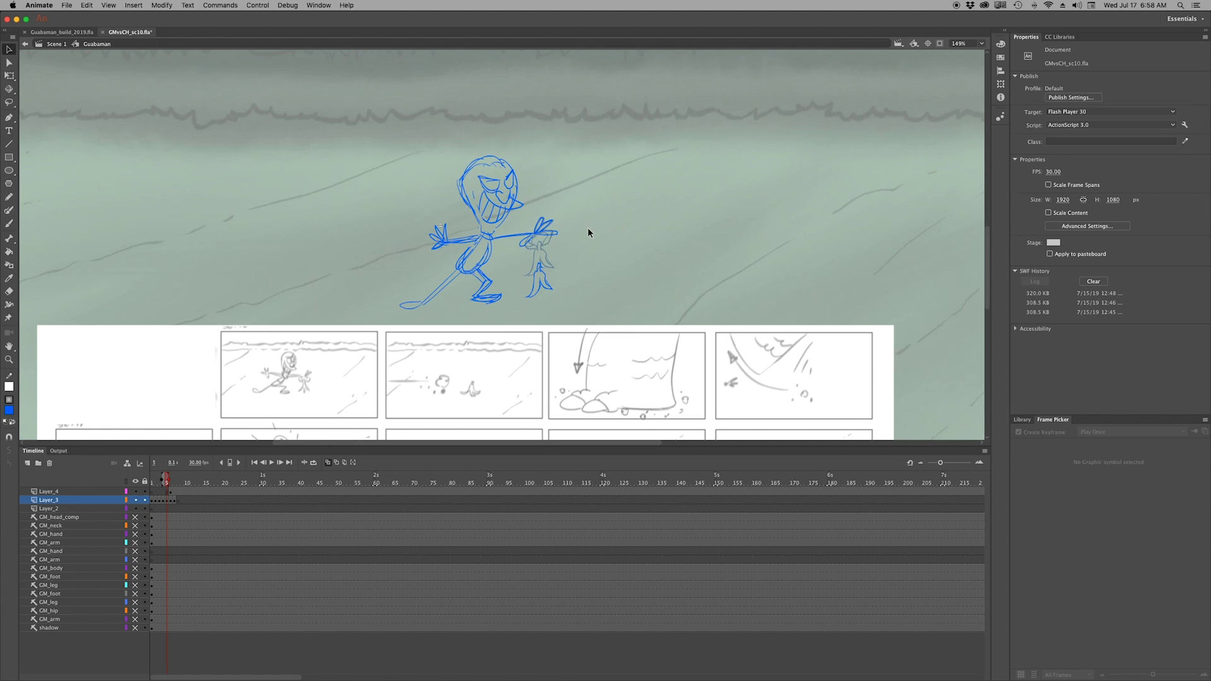
# Review the sequence from the start, then with onion skinning on, lasso and transform the upper body of the peel-holding figure on frame 3
pyautogui.hotkey('shift', ',')
pyautogui.press('Return')
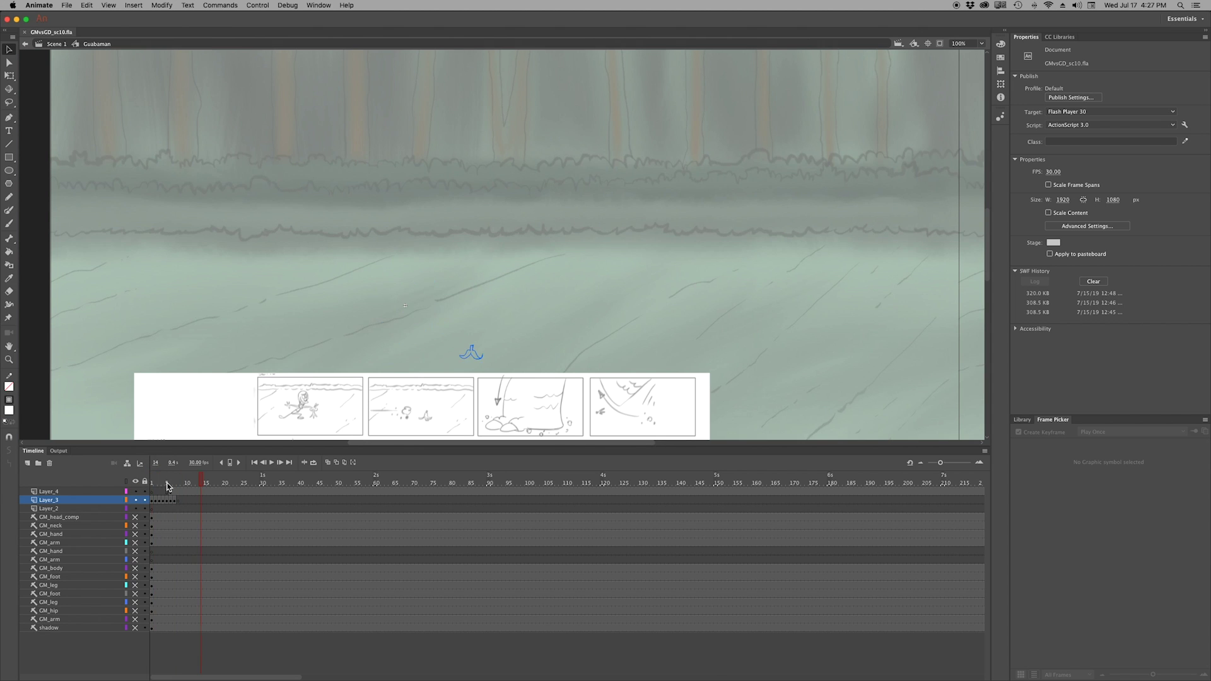
pyautogui.moveTo(156, 479); pyautogui.dragTo(158, 479)
pyautogui.click(328, 462)
pyautogui.press('z')
pyautogui.click(418, 308)
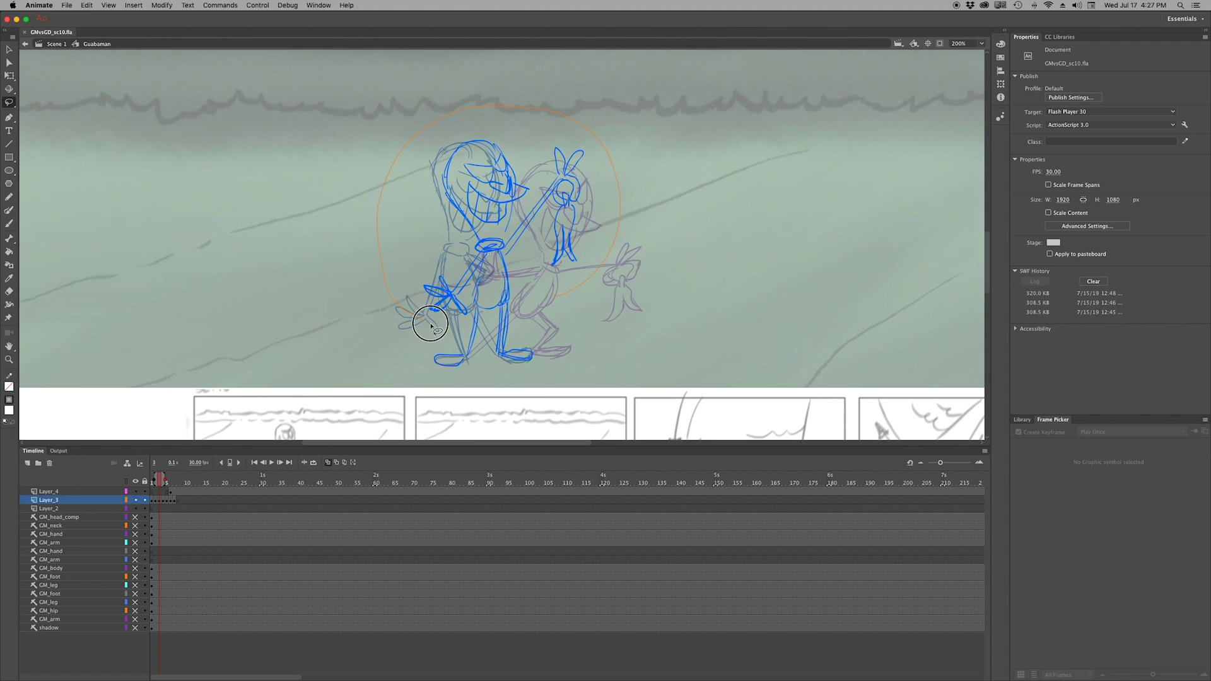
pyautogui.moveTo(431, 326); pyautogui.dragTo(427, 321)
pyautogui.press('q')
pyautogui.moveTo(597, 311); pyautogui.dragTo(606, 282)
# Lasso the lower body of the peel-holding figure on frame 3 and transform it to suit the shifted upper body
pyautogui.click(517, 323)
pyautogui.press('l')
pyautogui.moveTo(516, 324)
pyautogui.mouseDown()
pyautogui.moveTo(461, 303)
pyautogui.moveTo(514, 328)
pyautogui.mouseUp()
pyautogui.press('q')
pyautogui.moveTo(514, 283); pyautogui.dragTo(533, 284)
pyautogui.click(533, 319)
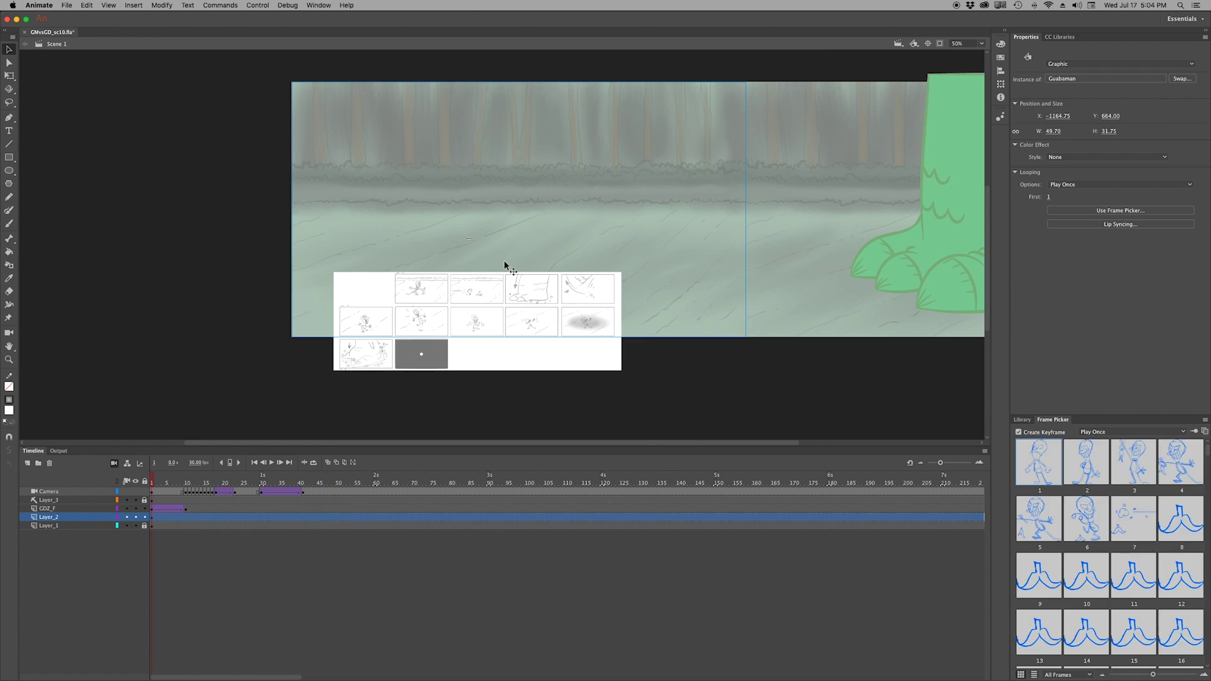
# Open the Guabaman symbol for editing and spread its Layer_3 pose keyframes farther along the timeline, beyond frame 50
pyautogui.doubleClick(507, 266)
pyautogui.click(332, 500)
pyautogui.moveTo(222, 483)
pyautogui.mouseDown()
pyautogui.moveTo(162, 483)
pyautogui.moveTo(351, 483)
pyautogui.moveTo(319, 483)
pyautogui.mouseUp()
pyautogui.click(377, 503)
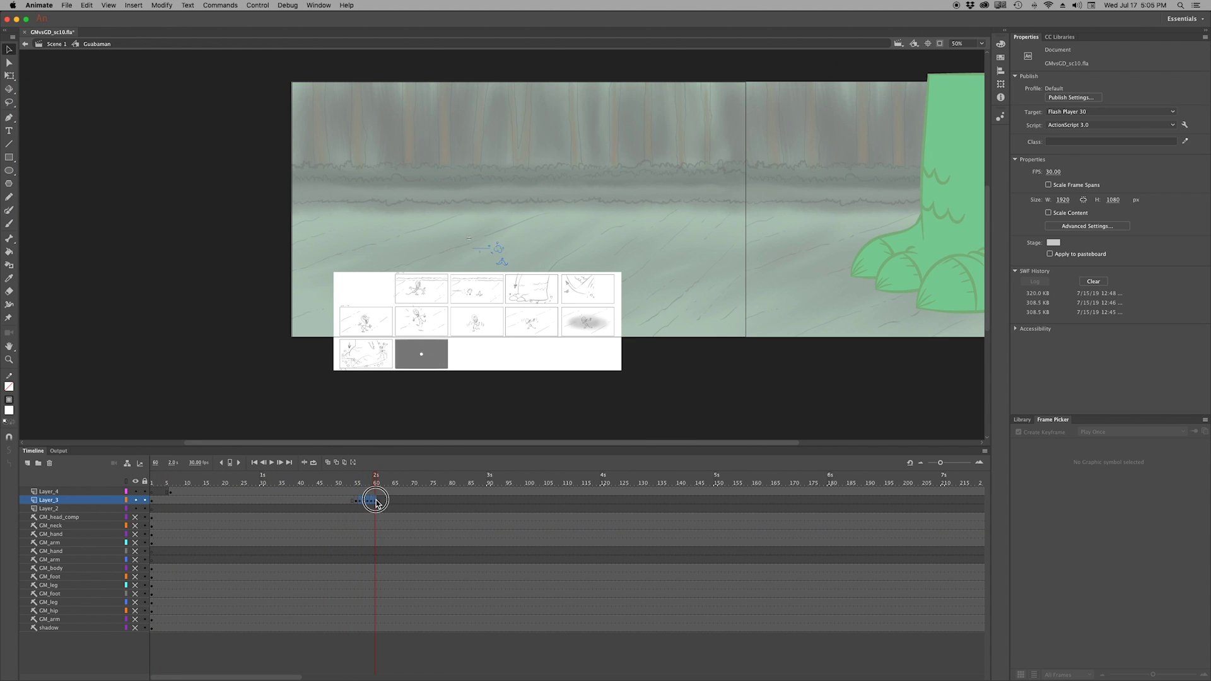
pyautogui.moveTo(377, 502); pyautogui.dragTo(479, 510)
pyautogui.click(327, 462)
pyautogui.press('Return')
pyautogui.press('z')
pyautogui.click(472, 240)
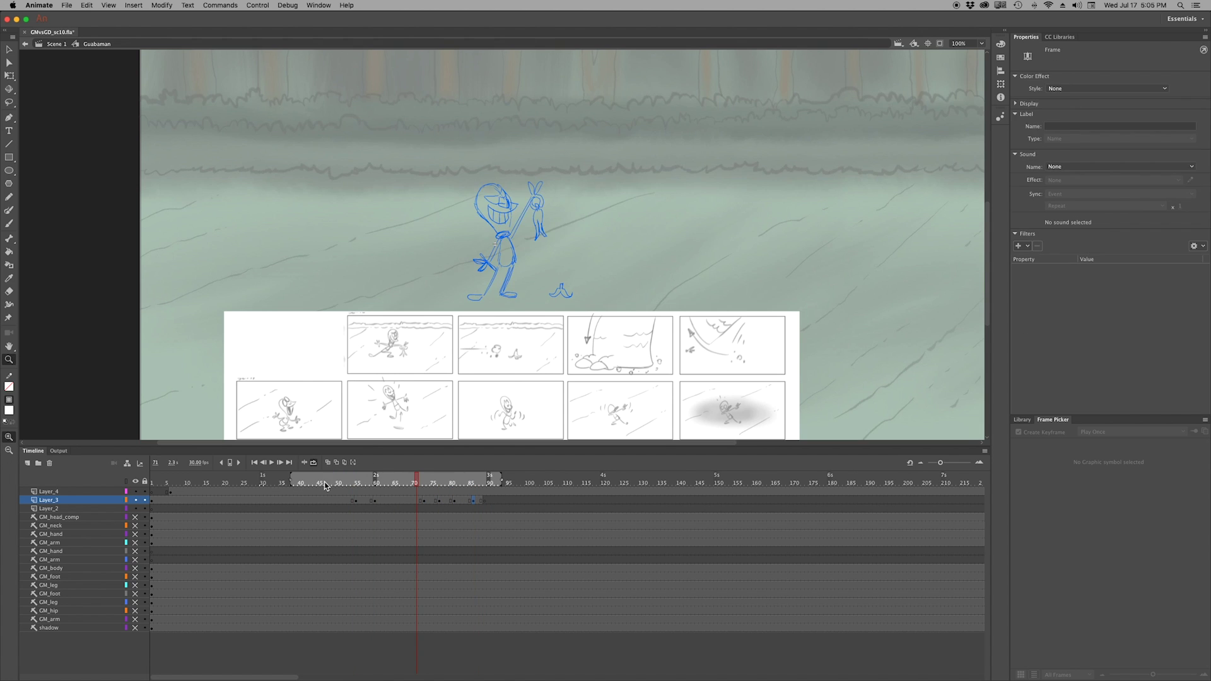
# Lengthen the hold of the Layer_3 pose at frame 55 by five frames and play back the timing
pyautogui.click(350, 502)
pyautogui.press('F5')
pyautogui.press('F5')
pyautogui.press('F5')
pyautogui.press('F5')
pyautogui.press('F5')
pyautogui.press('Return')
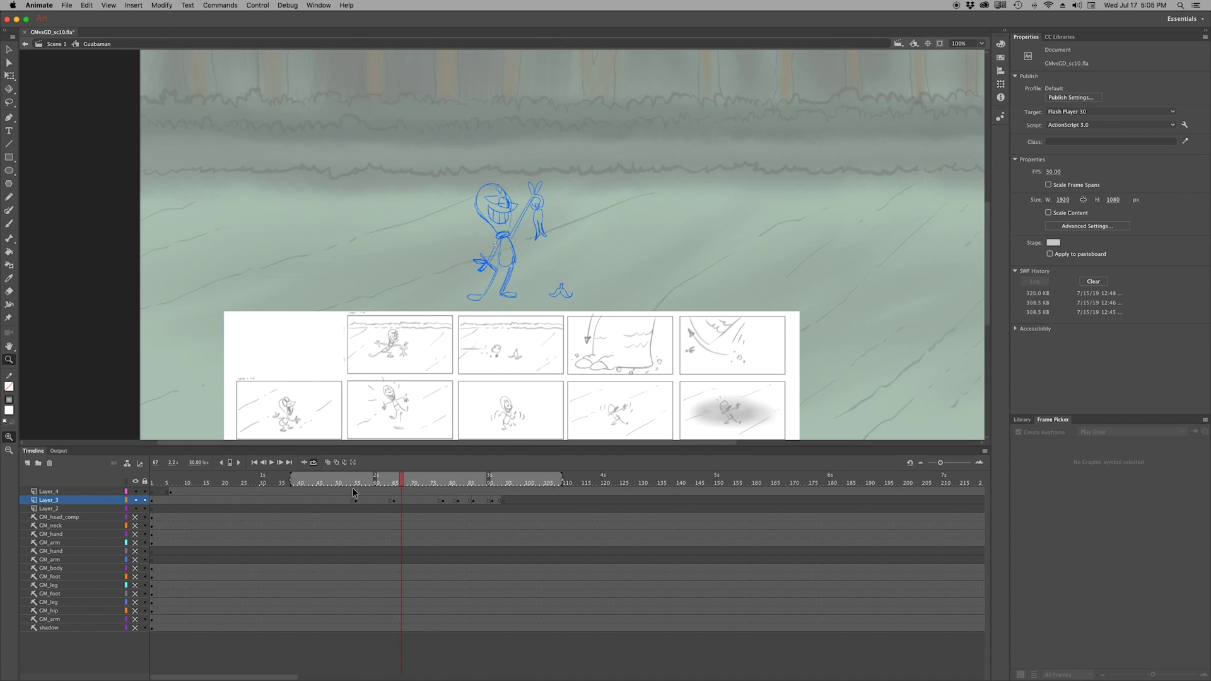
# Add four more frames to the hold of the Layer_3 pose at frame 55 and replay the sequence
pyautogui.click(378, 502)
pyautogui.press('F5')
pyautogui.press('F5')
pyautogui.press('F5')
pyautogui.press('F5')
pyautogui.press('Return')
# Insert frames on Layer_3 to lengthen the holds of the raised-peel pose and the poses after it, checking the timing in playback
pyautogui.click(456, 508)
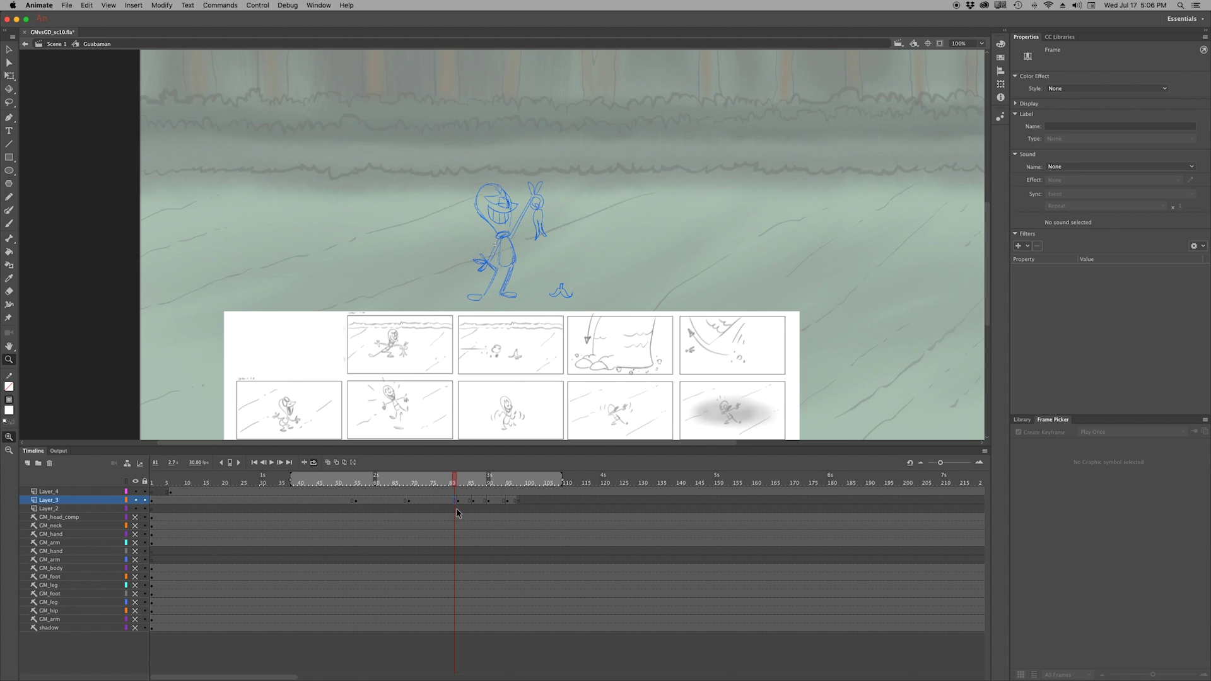
pyautogui.press('F5')
pyautogui.press('F5')
pyautogui.press('F5')
pyautogui.press('F5')
pyautogui.press('F5')
pyautogui.press('F5')
pyautogui.press('F5')
pyautogui.press('F5')
pyautogui.press('F5')
pyautogui.press('Return')
pyautogui.press('Return')
pyautogui.press('F5')
pyautogui.press('F5')
# On Layer_4, move the start of the grounded banana peel from its early keyframe to a keyframe at frame 101
pyautogui.moveTo(554, 482)
pyautogui.mouseDown()
pyautogui.moveTo(513, 484)
pyautogui.moveTo(530, 494)
pyautogui.moveTo(517, 483)
pyautogui.moveTo(530, 483)
pyautogui.moveTo(475, 483)
pyautogui.moveTo(527, 485)
pyautogui.moveTo(527, 504)
pyautogui.mouseUp()
pyautogui.click(531, 492)
pyautogui.press('F7')
pyautogui.click(170, 492)
# On frame 101 of Layer_3, lasso and delete the falling banana peel, keeping only the grounded one, and play back
pyautogui.click(530, 502)
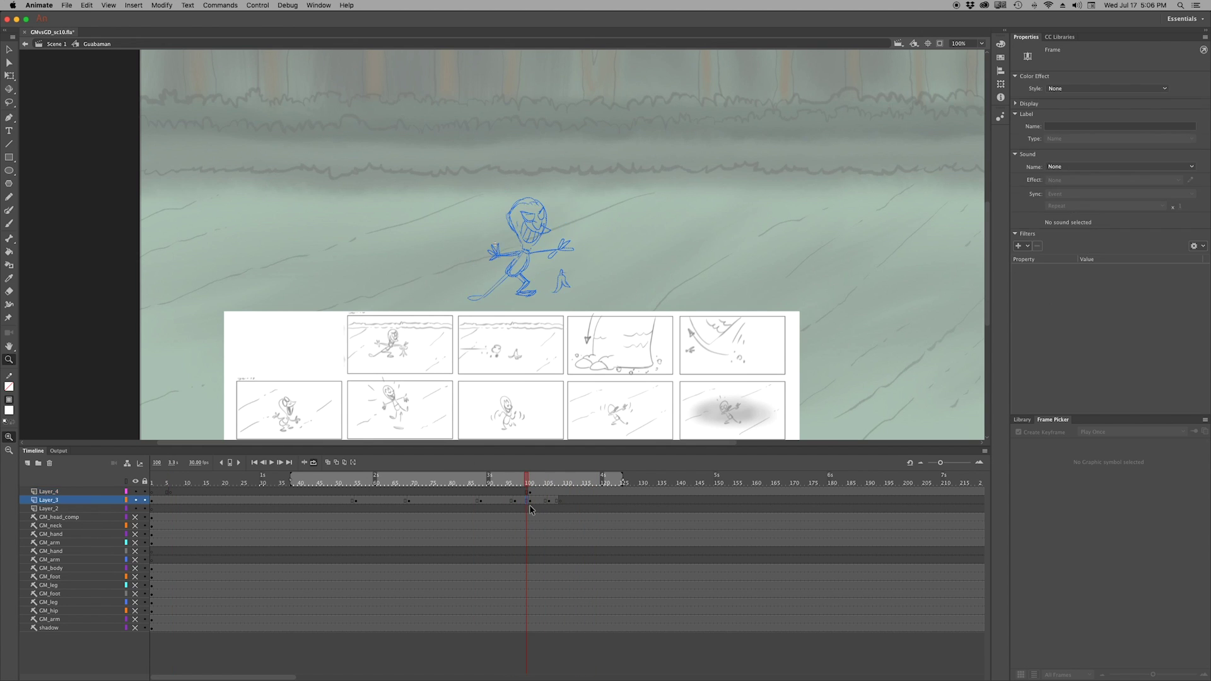
pyautogui.press('l')
pyautogui.moveTo(547, 277); pyautogui.dragTo(571, 281)
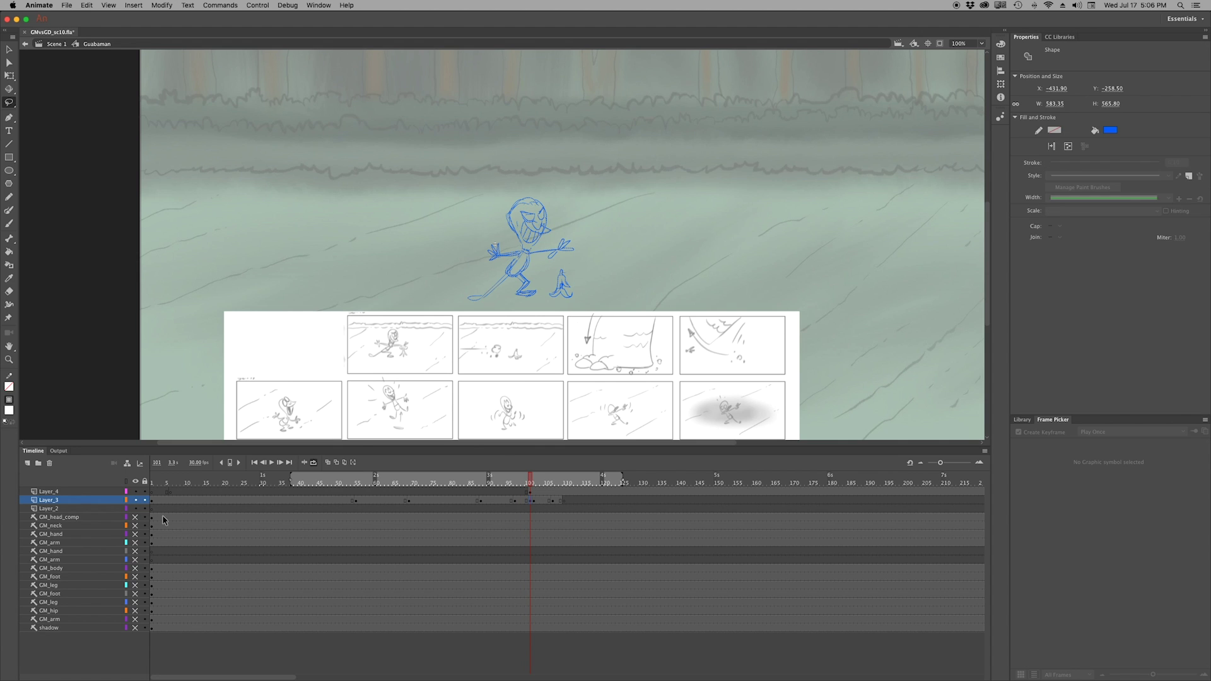
pyautogui.press('Delete')
pyautogui.press('v')
pyautogui.click(532, 501)
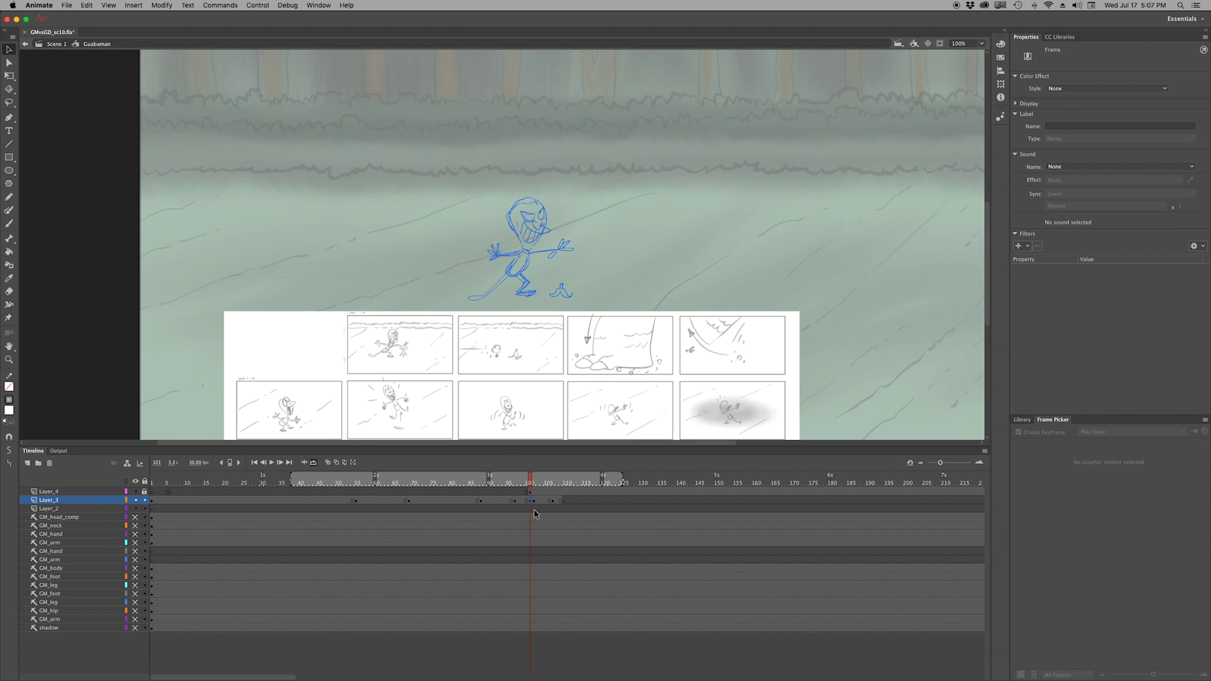
pyautogui.press('Return')
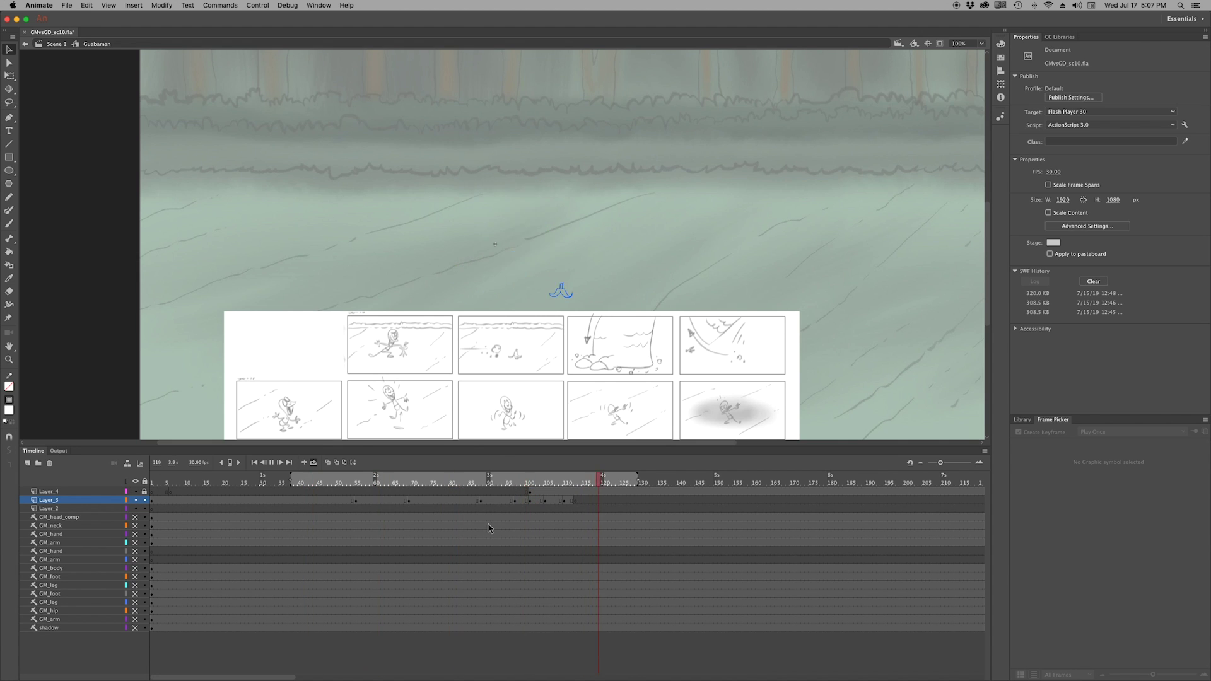
# Add a Layer_3 keyframe at frame 60, then lasso and reshape the figure's body and legs on frame 55
pyautogui.moveTo(401, 484); pyautogui.dragTo(364, 486)
pyautogui.click(376, 504)
pyautogui.press('z')
pyautogui.click(466, 273)
pyautogui.moveTo(542, 101)
pyautogui.mouseDown()
pyautogui.moveTo(473, 306)
pyautogui.moveTo(513, 272)
pyautogui.moveTo(534, 320)
pyautogui.mouseUp()
pyautogui.press('q')
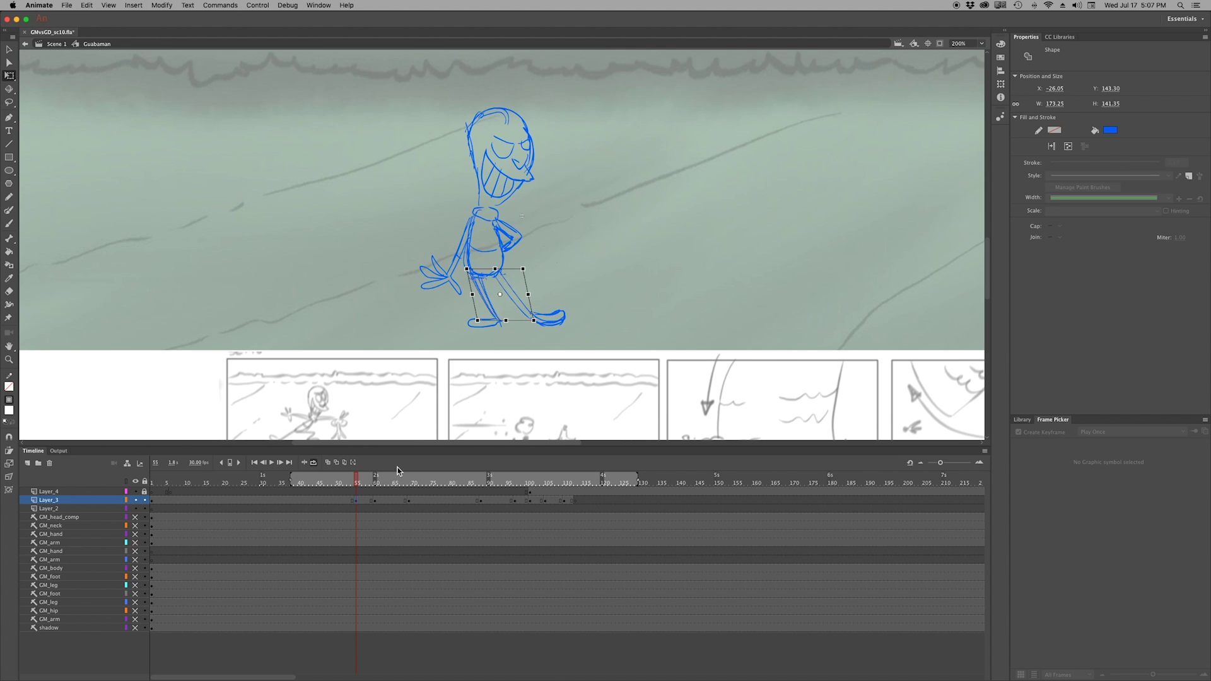
pyautogui.click(335, 483)
# On the raised-peel pose at frame 69 of Layer_3, lasso and transform the upper body and the hanging-peel area
pyautogui.moveTo(334, 483); pyautogui.dragTo(408, 501)
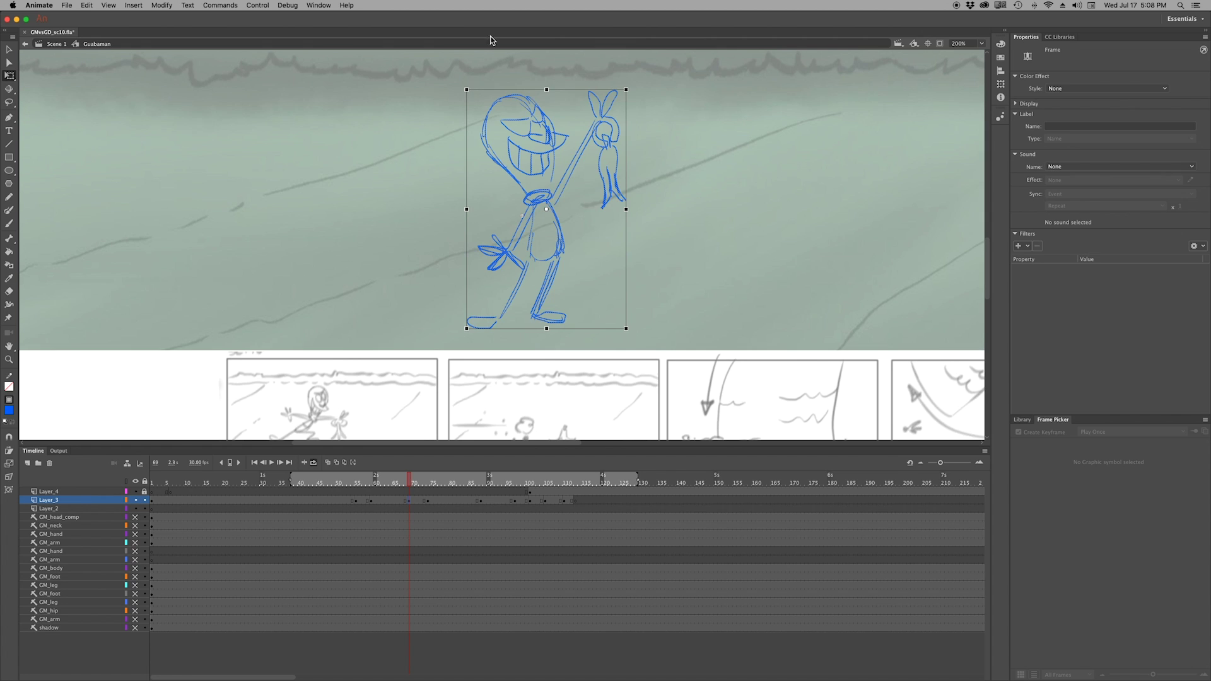
pyautogui.press('l')
pyautogui.moveTo(515, 90)
pyautogui.mouseDown()
pyautogui.moveTo(527, 280)
pyautogui.moveTo(565, 262)
pyautogui.mouseUp()
pyautogui.press('q')
pyautogui.press('l')
pyautogui.moveTo(580, 145)
pyautogui.mouseDown()
pyautogui.moveTo(529, 196)
pyautogui.moveTo(558, 202)
pyautogui.mouseUp()
pyautogui.press('q')
# Lasso the lower legs and feet of the raised-peel pose on frame 69 and transform them to fit the adjusted body
pyautogui.press('l')
pyautogui.moveTo(562, 302); pyautogui.dragTo(512, 323)
pyautogui.press('q')
pyautogui.press('v')
# With onion skinning on, sketch the torso and legs of a front-facing in-between pose on frame 53 of Layer_3
pyautogui.moveTo(372, 482); pyautogui.dragTo(349, 487)
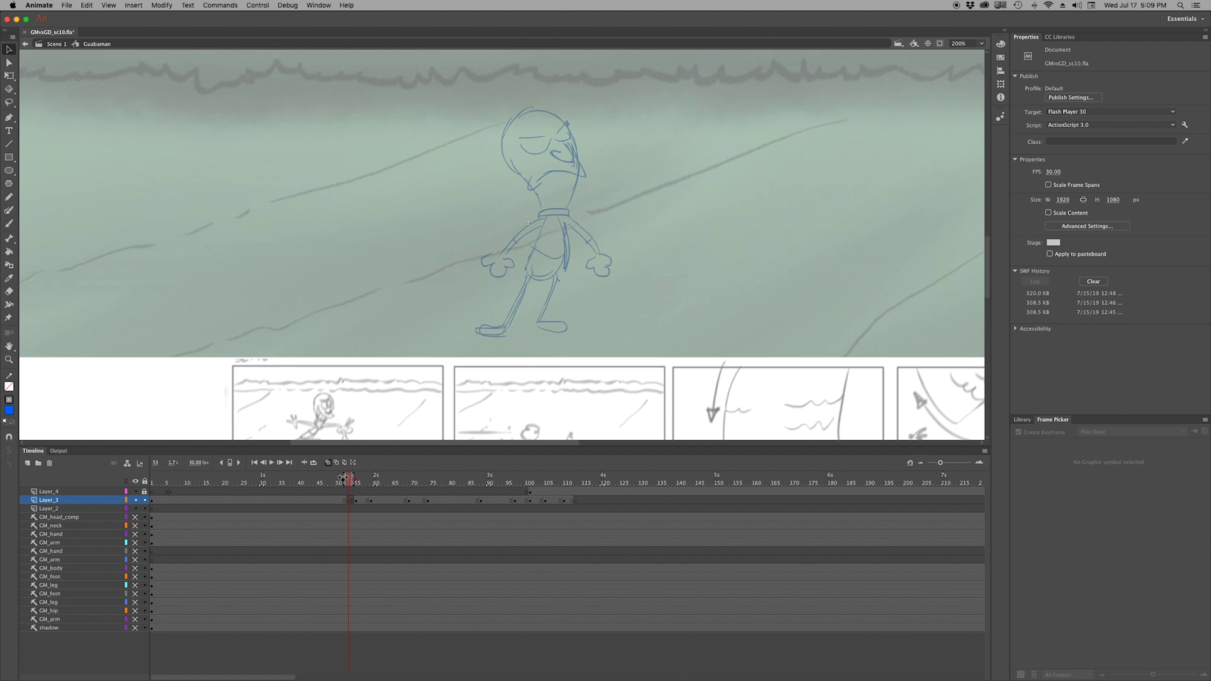
pyautogui.press('b')
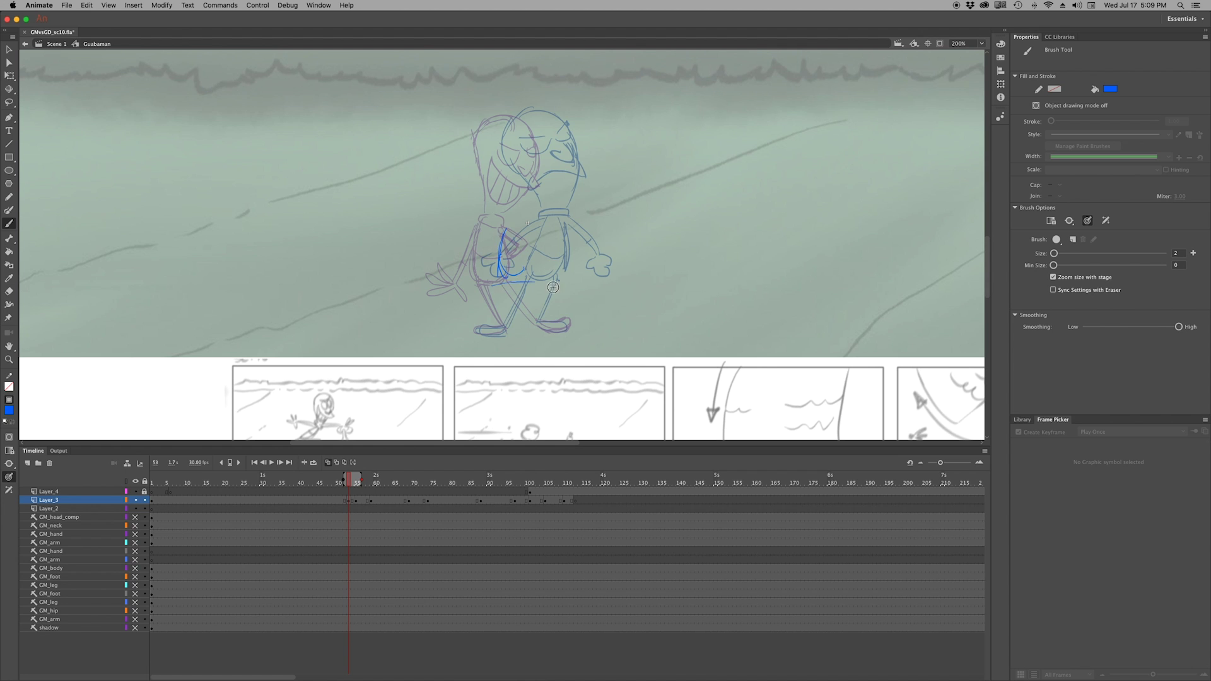
pyautogui.press('e')
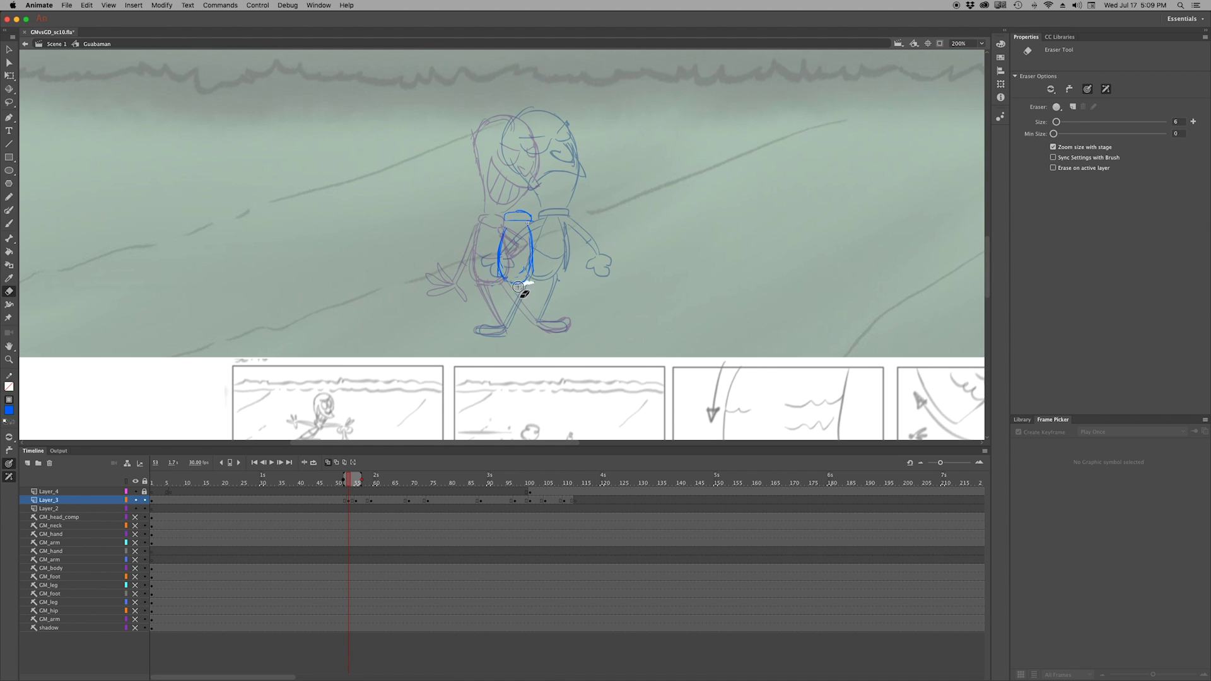
pyautogui.press('b')
pyautogui.moveTo(497, 259); pyautogui.dragTo(533, 270)
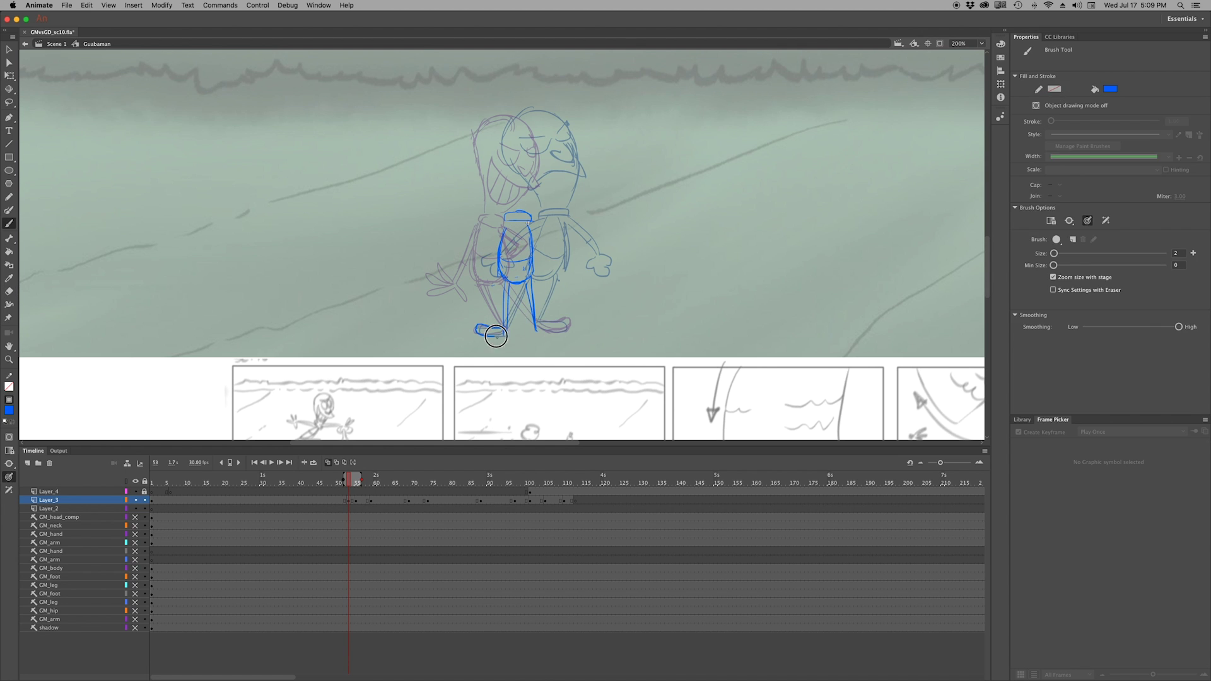
# Complete the frame 53 in-between with feet, head, both arms and a grinning face, and play it back
pyautogui.moveTo(496, 336); pyautogui.dragTo(506, 327)
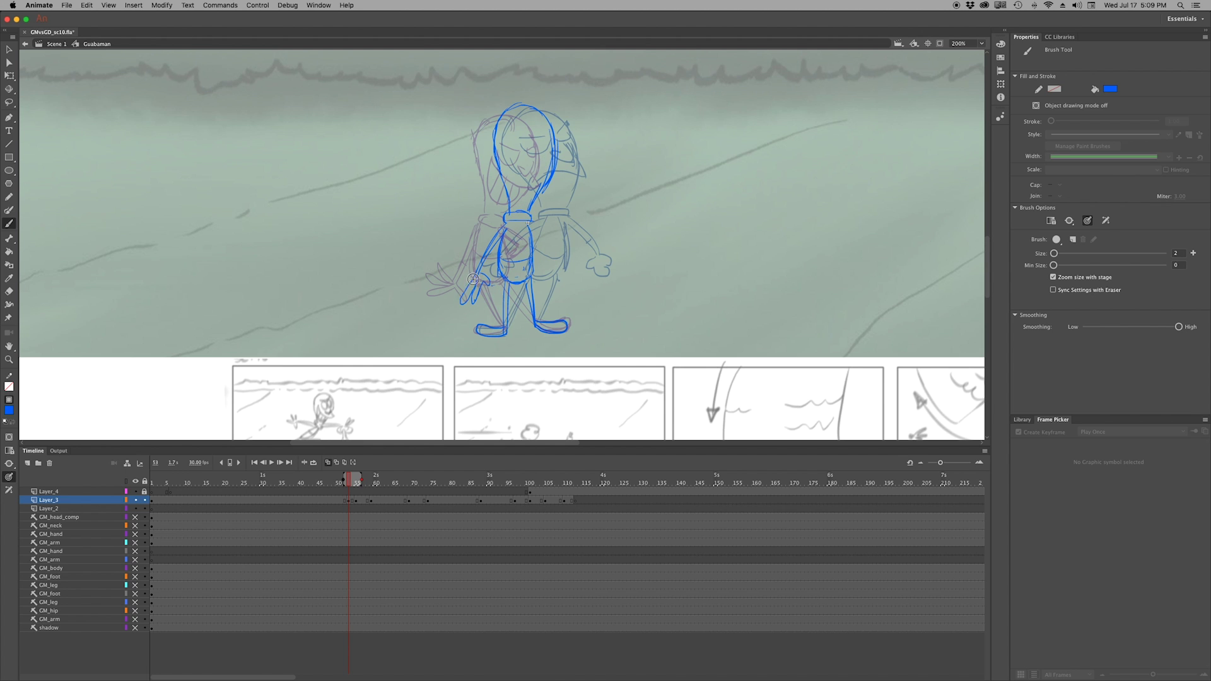
pyautogui.moveTo(474, 278); pyautogui.dragTo(460, 288)
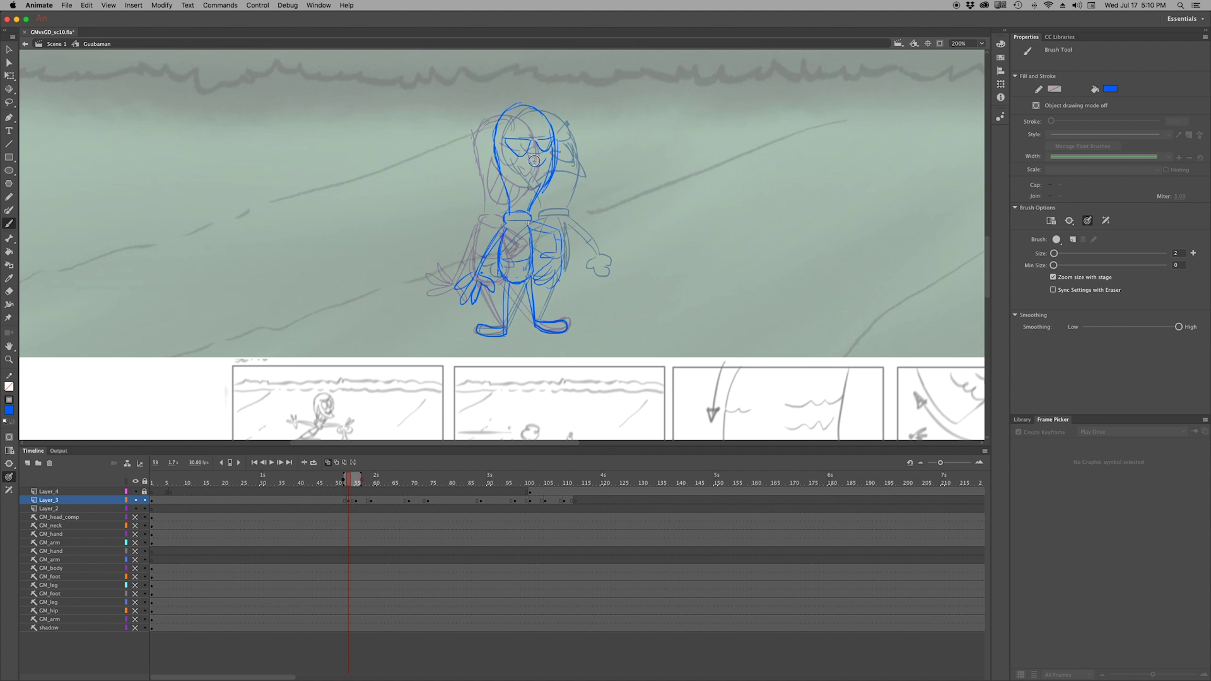
pyautogui.press('Return')
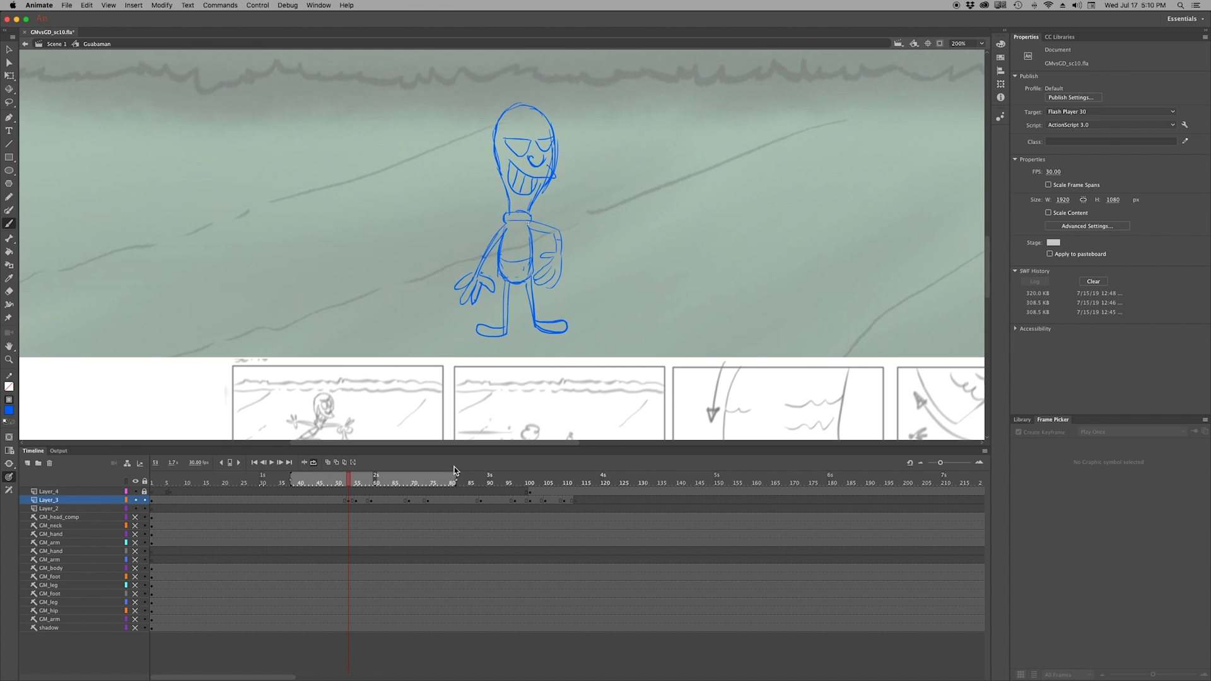
pyautogui.press('Return')
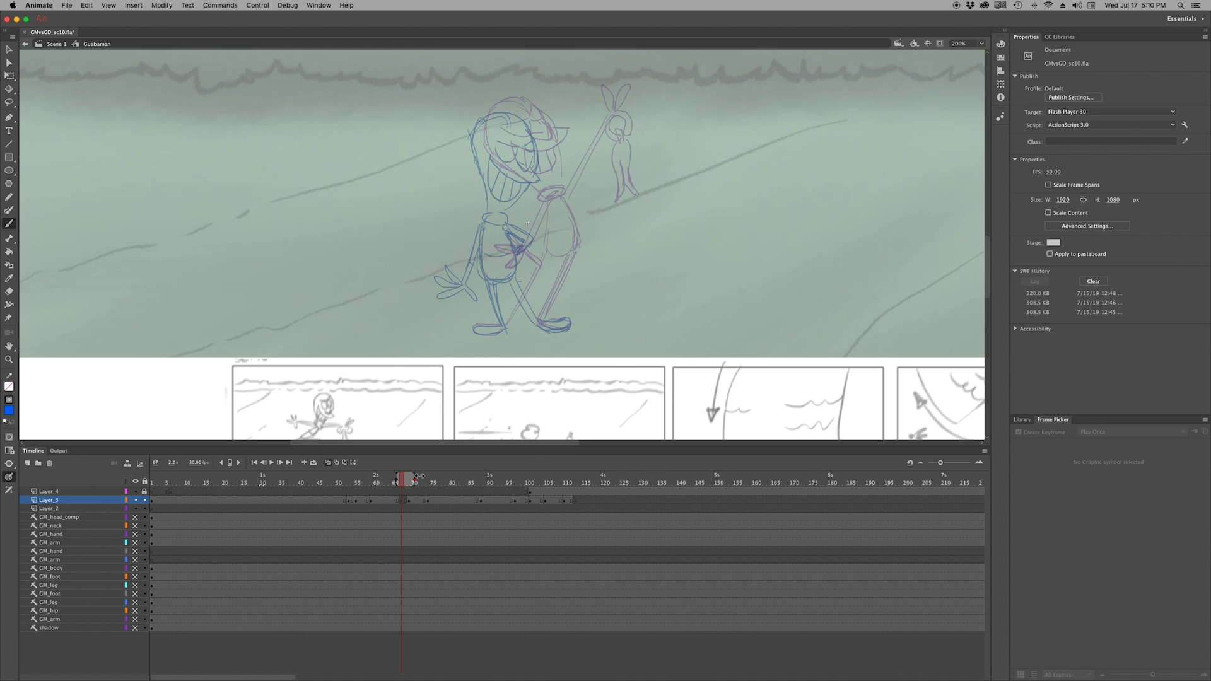
# On frame 67 of Layer_3, sketch an in-between leading to the raised-peel pose, with motion lines for the swinging arm
pyautogui.press('.')
pyautogui.press('.')
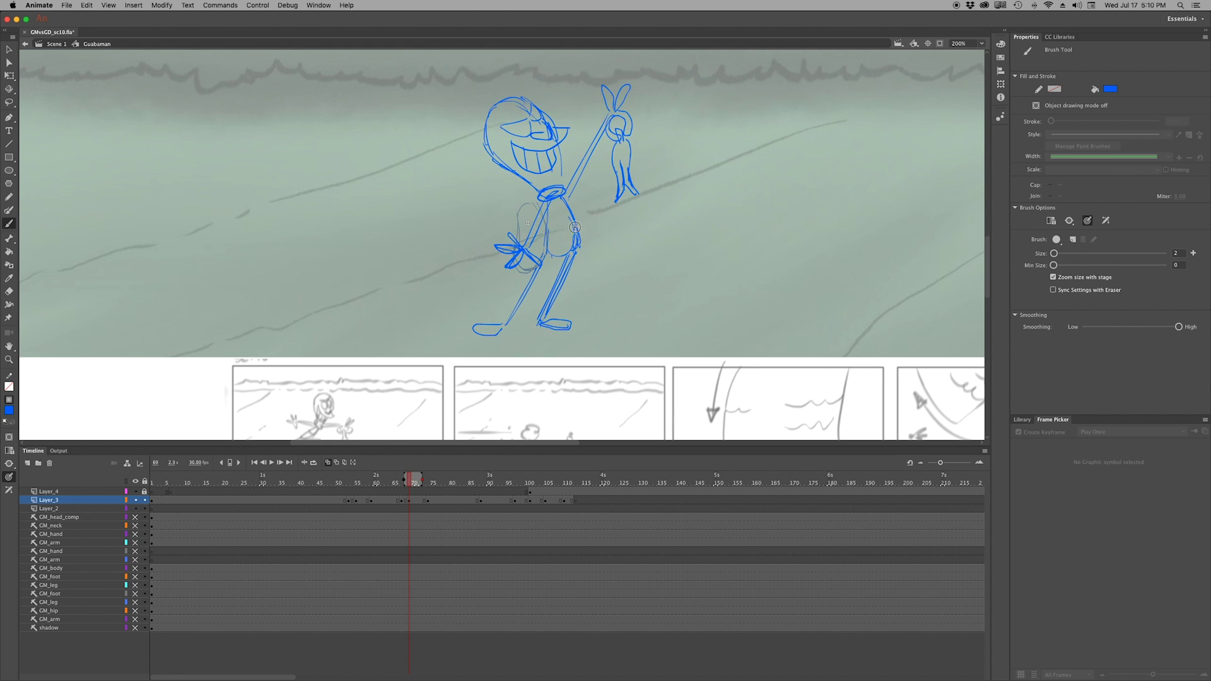
pyautogui.press('.')
pyautogui.press(',')
pyautogui.press(',')
pyautogui.press(',')
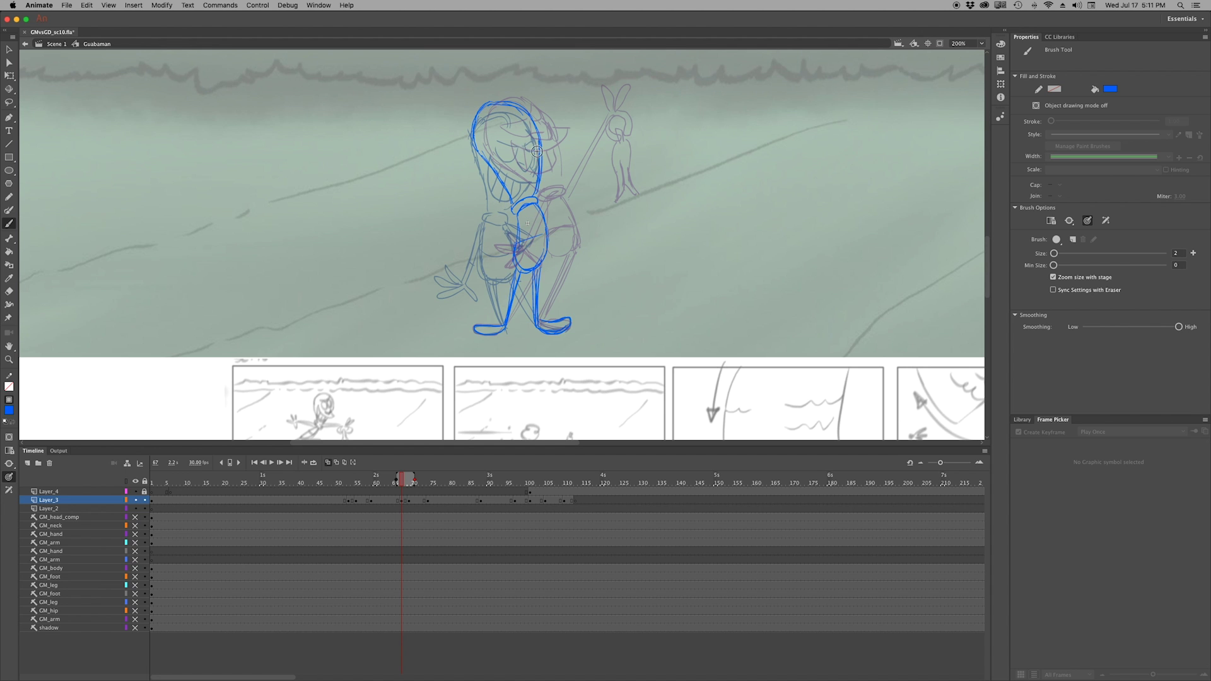
pyautogui.moveTo(534, 169)
pyautogui.mouseDown()
pyautogui.moveTo(504, 152)
pyautogui.moveTo(507, 129)
pyautogui.mouseUp()
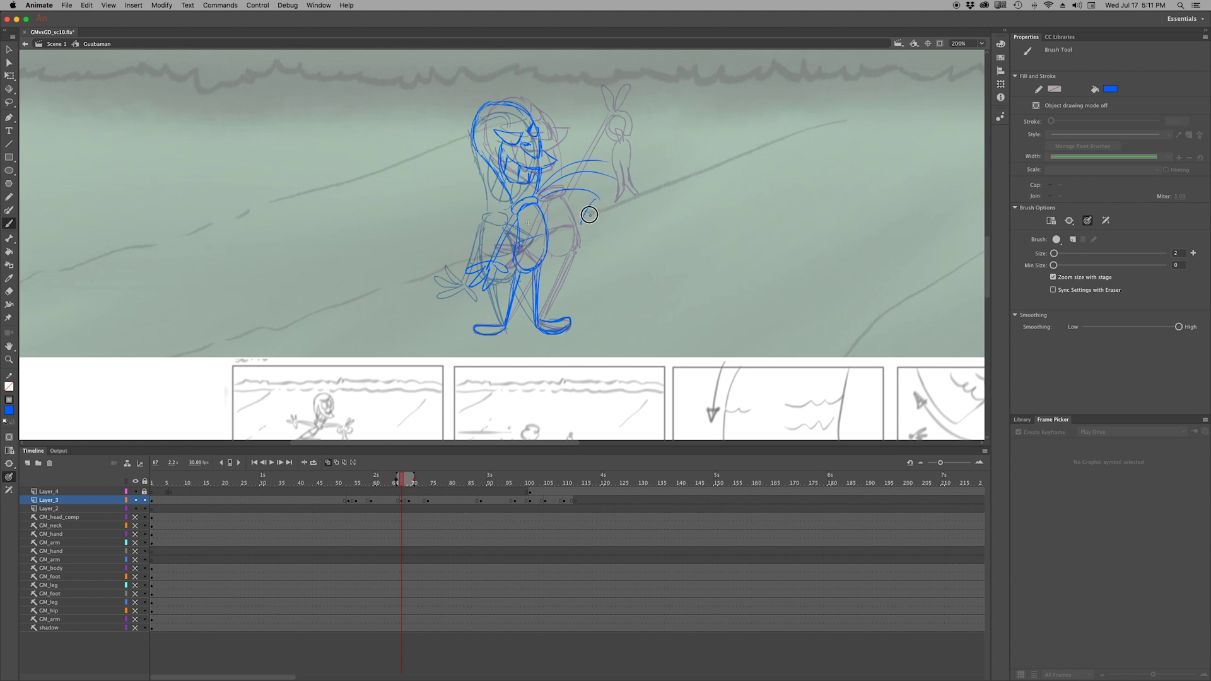
# On frame 74 of Layer_3, erase the peel hanging from the raised hand, redraw it swinging outward and check the playback
pyautogui.moveTo(368, 478)
pyautogui.mouseDown()
pyautogui.moveTo(330, 479)
pyautogui.moveTo(439, 481)
pyautogui.mouseUp()
pyautogui.click(426, 502)
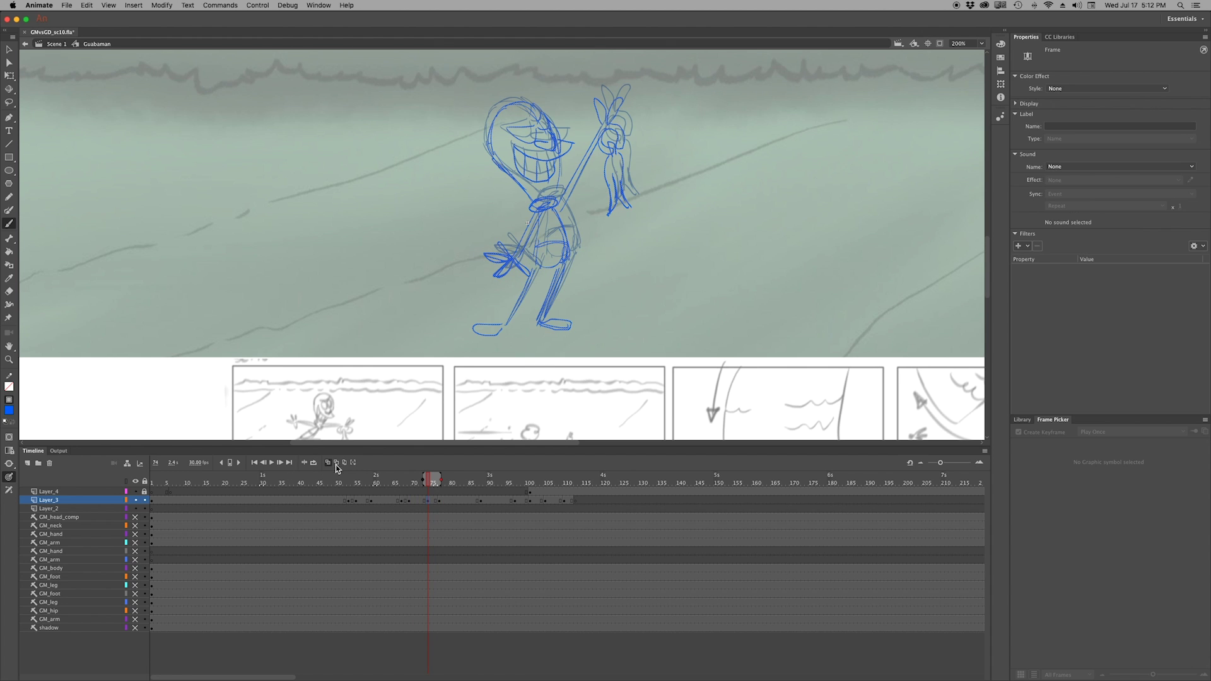
pyautogui.press('e')
pyautogui.moveTo(615, 158); pyautogui.dragTo(612, 203)
pyautogui.press('b')
pyautogui.moveTo(623, 157); pyautogui.dragTo(645, 172)
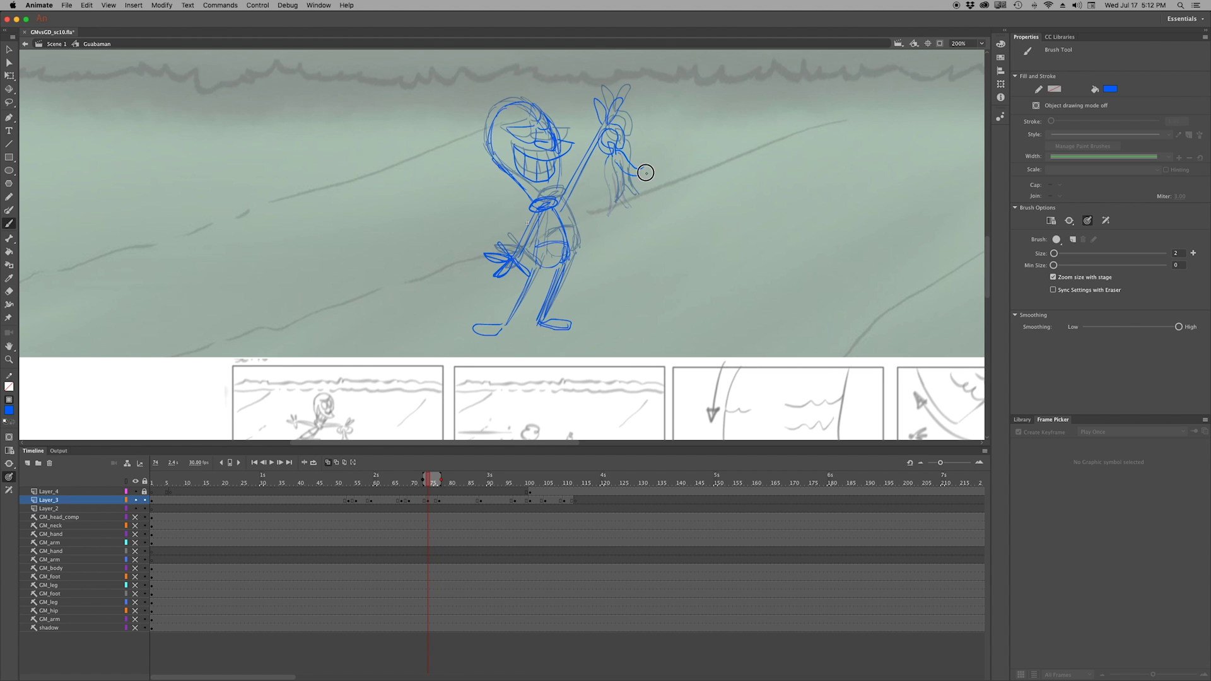
pyautogui.moveTo(333, 480)
pyautogui.mouseDown()
pyautogui.moveTo(446, 481)
pyautogui.moveTo(338, 483)
pyautogui.moveTo(410, 483)
pyautogui.moveTo(403, 518)
pyautogui.mouseUp()
pyautogui.press('Return')
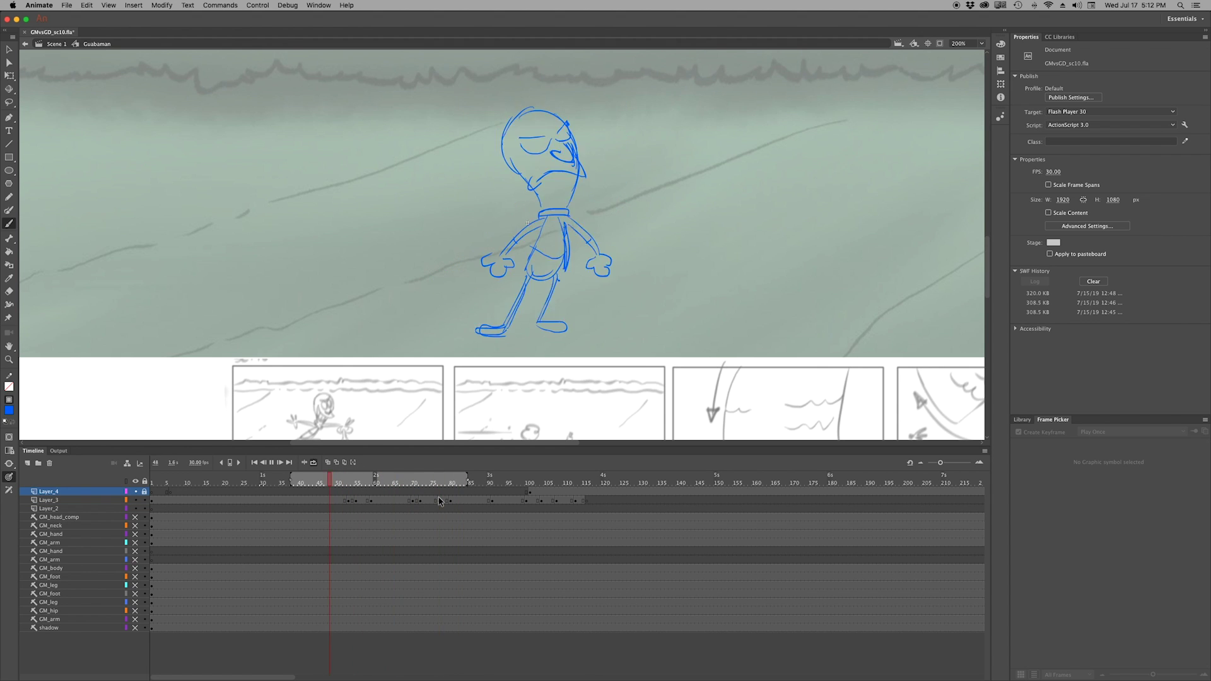
# Loop playback over the peel-drop frames and shift the grounded-peel keyframe on Layer_4 to frame 104
pyautogui.click(481, 479)
pyautogui.moveTo(453, 480); pyautogui.dragTo(522, 484)
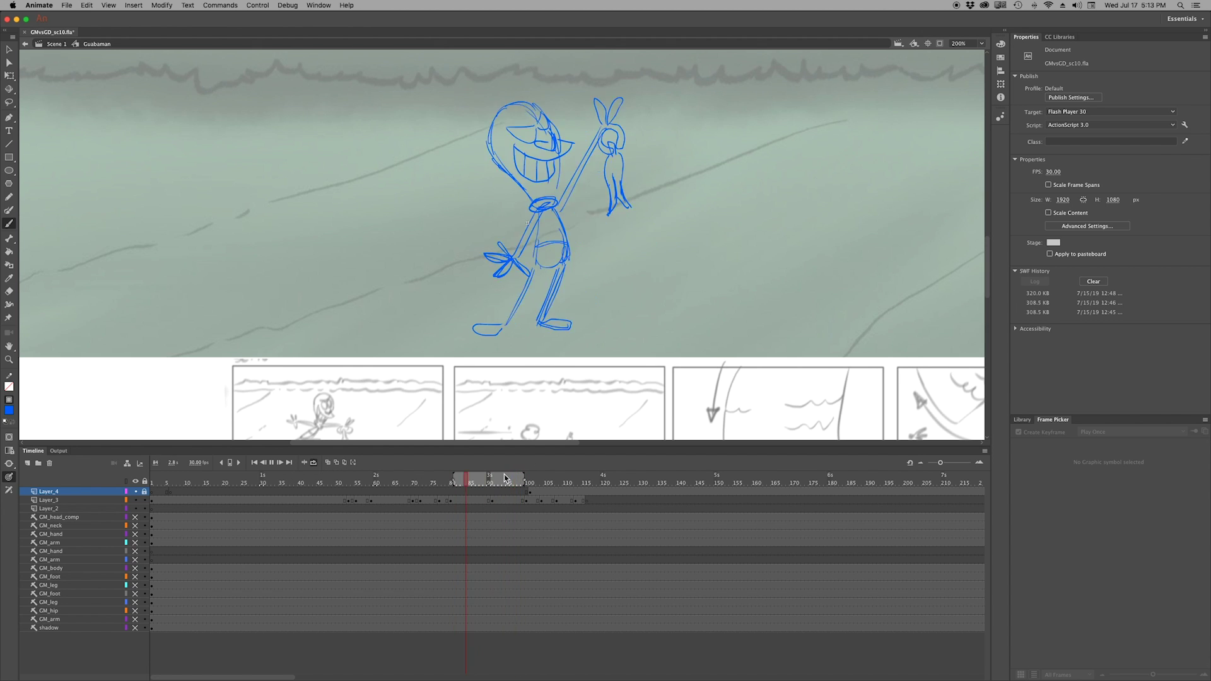
pyautogui.moveTo(520, 480); pyautogui.dragTo(538, 485)
pyautogui.click(538, 492)
pyautogui.click(489, 481)
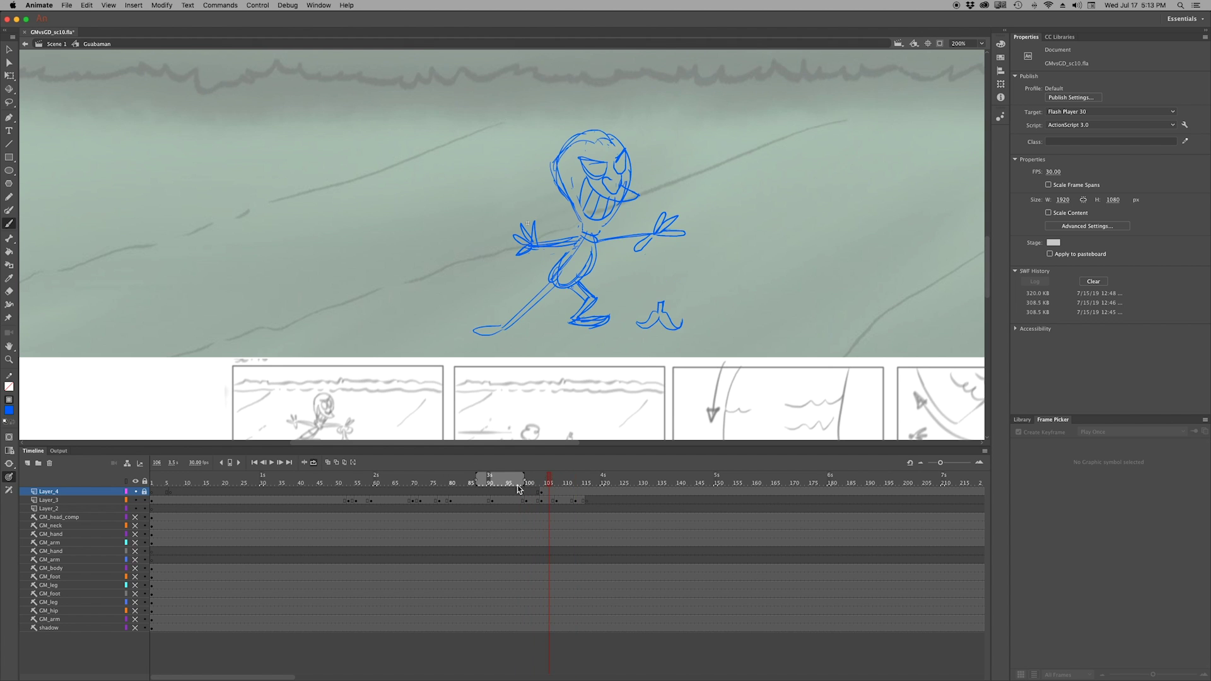
# With onion skinning on, sketch a full in-between of the figure turning from the lunge to run on frame 107 of Layer_3
pyautogui.moveTo(548, 483)
pyautogui.mouseDown()
pyautogui.moveTo(577, 483)
pyautogui.moveTo(547, 484)
pyautogui.mouseUp()
pyautogui.click(552, 501)
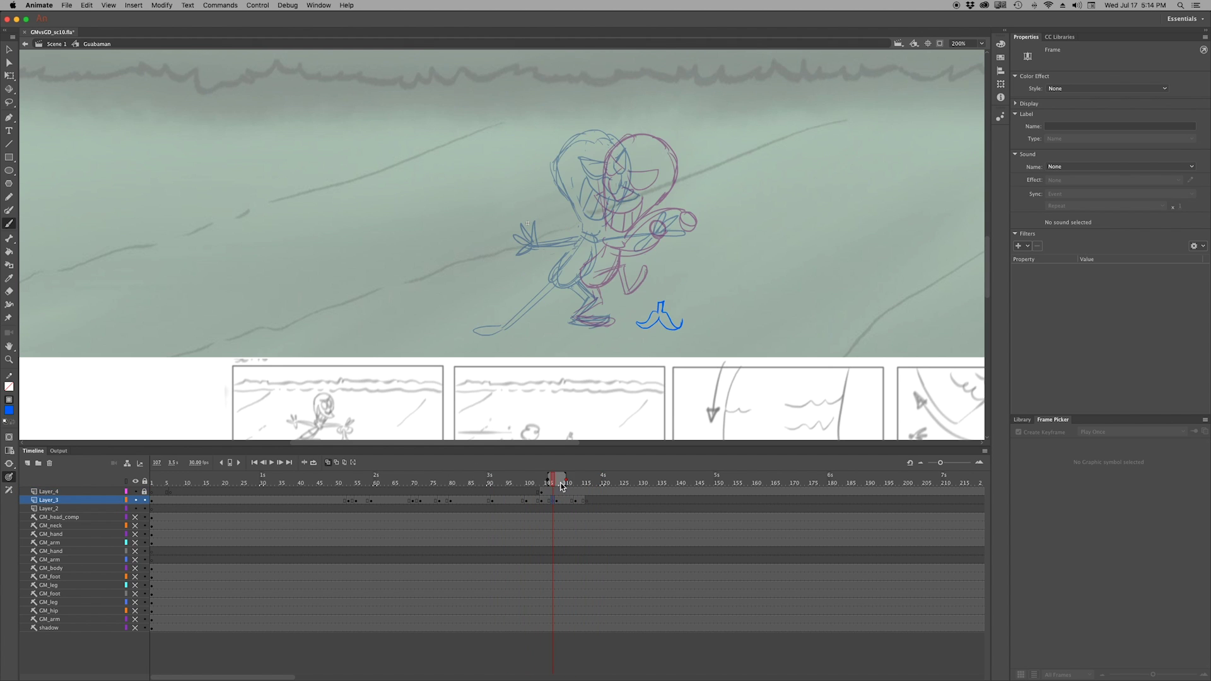
pyautogui.moveTo(589, 246); pyautogui.dragTo(574, 265)
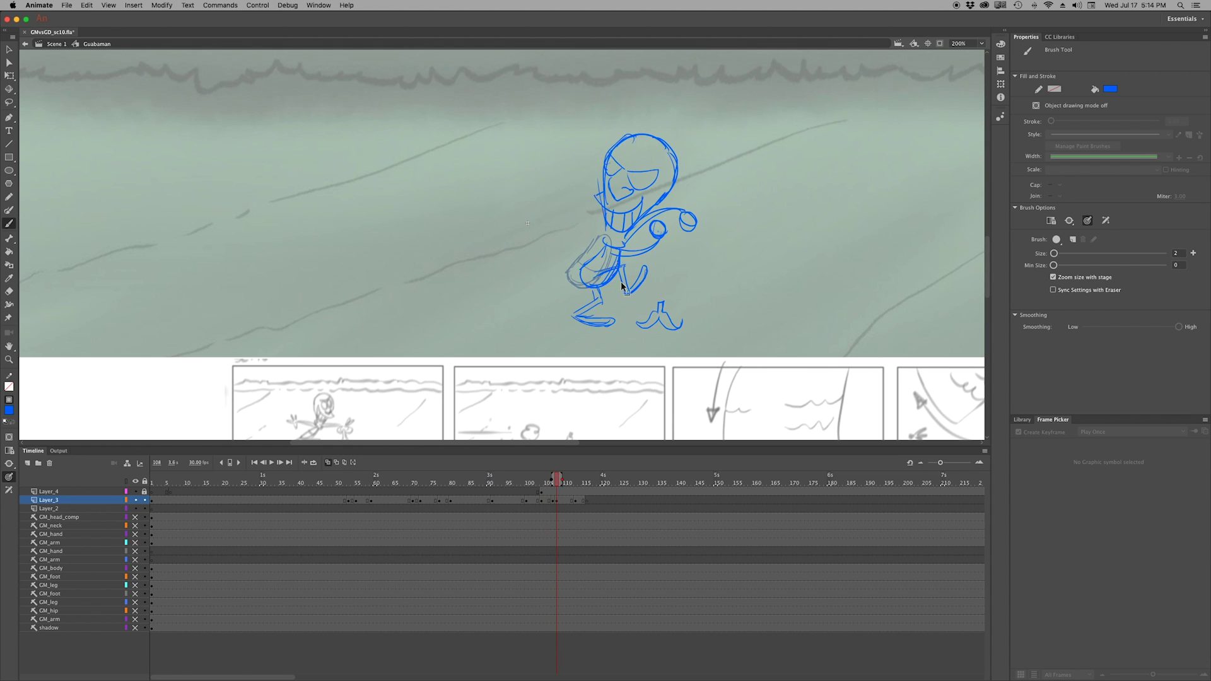
pyautogui.press('Return')
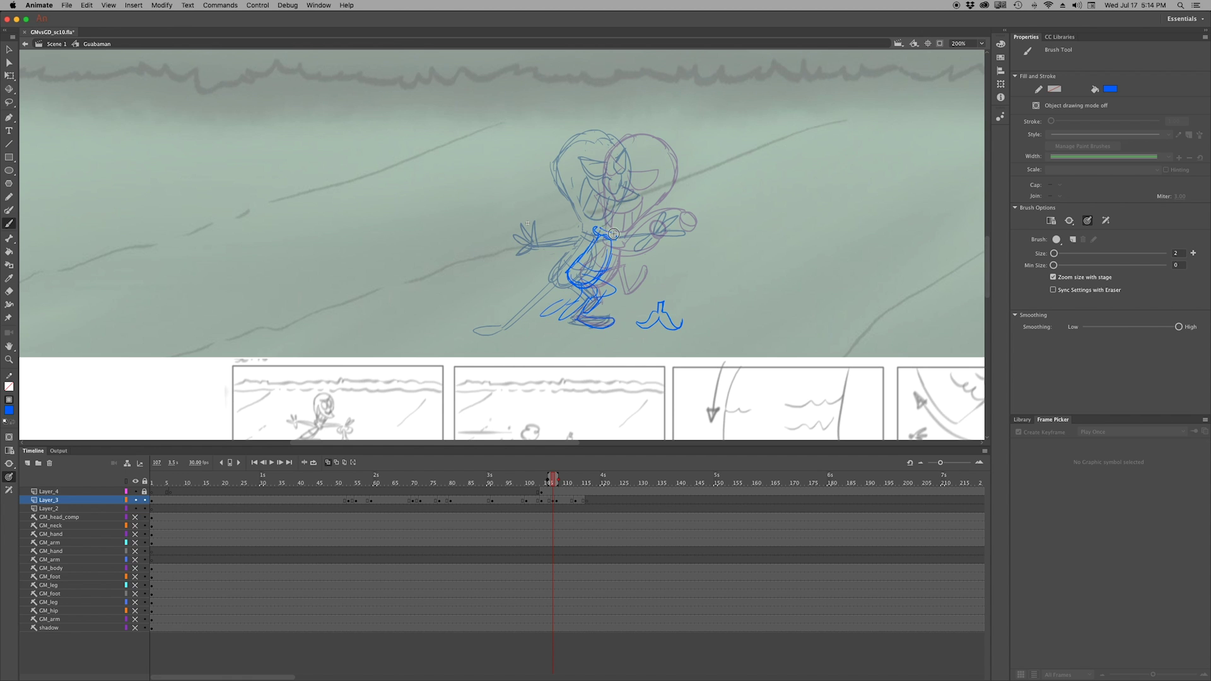
pyautogui.moveTo(596, 139)
pyautogui.mouseDown()
pyautogui.moveTo(648, 127)
pyautogui.moveTo(640, 198)
pyautogui.mouseUp()
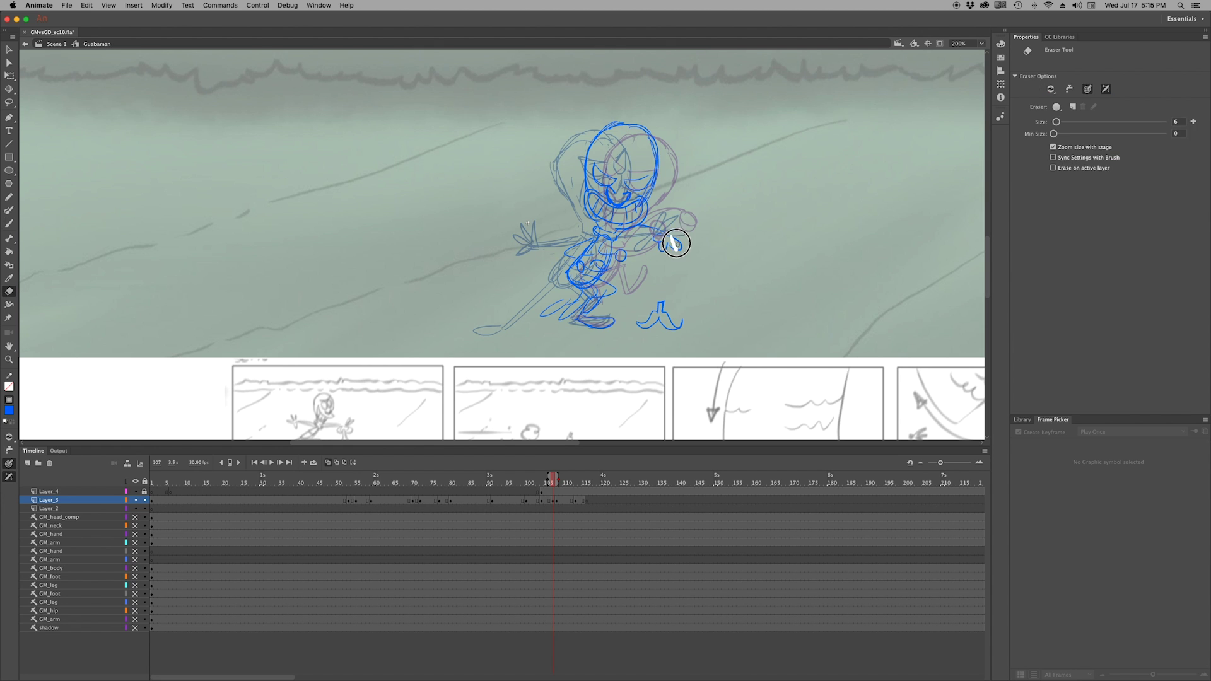
pyautogui.press('Return')
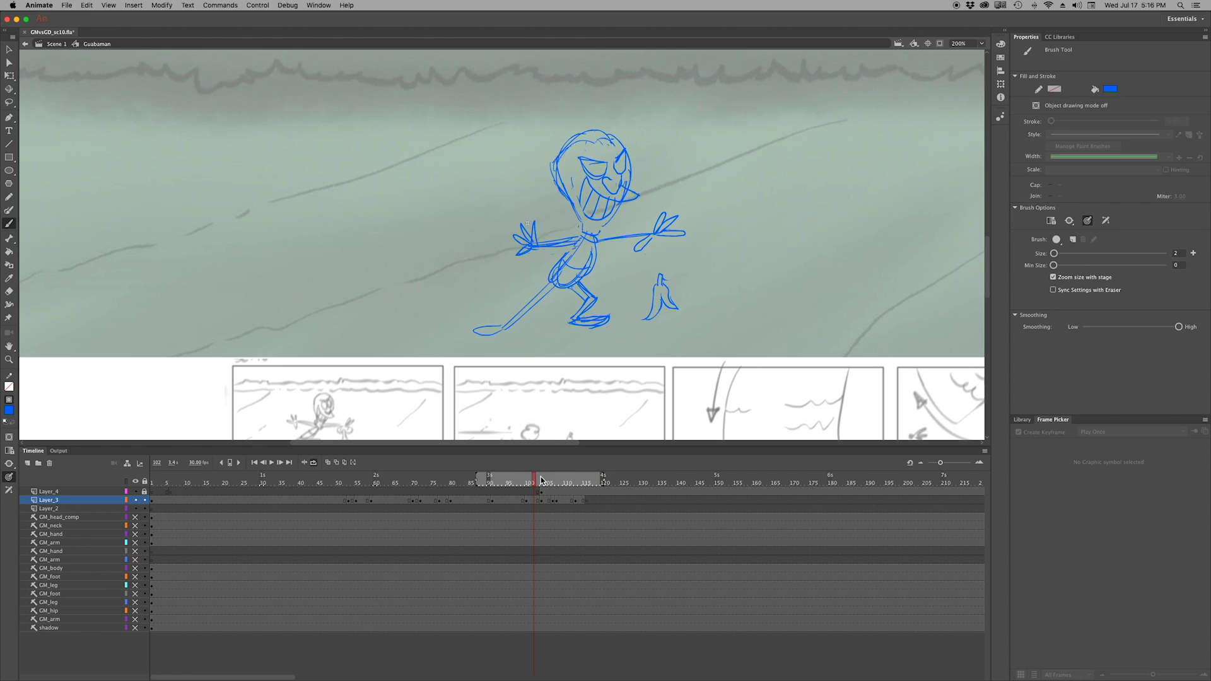
# Hold the lunging pose at frame 104 of Layer_3 four frames longer
pyautogui.press('F5')
pyautogui.press('F5')
pyautogui.press('F5')
pyautogui.press('F5')
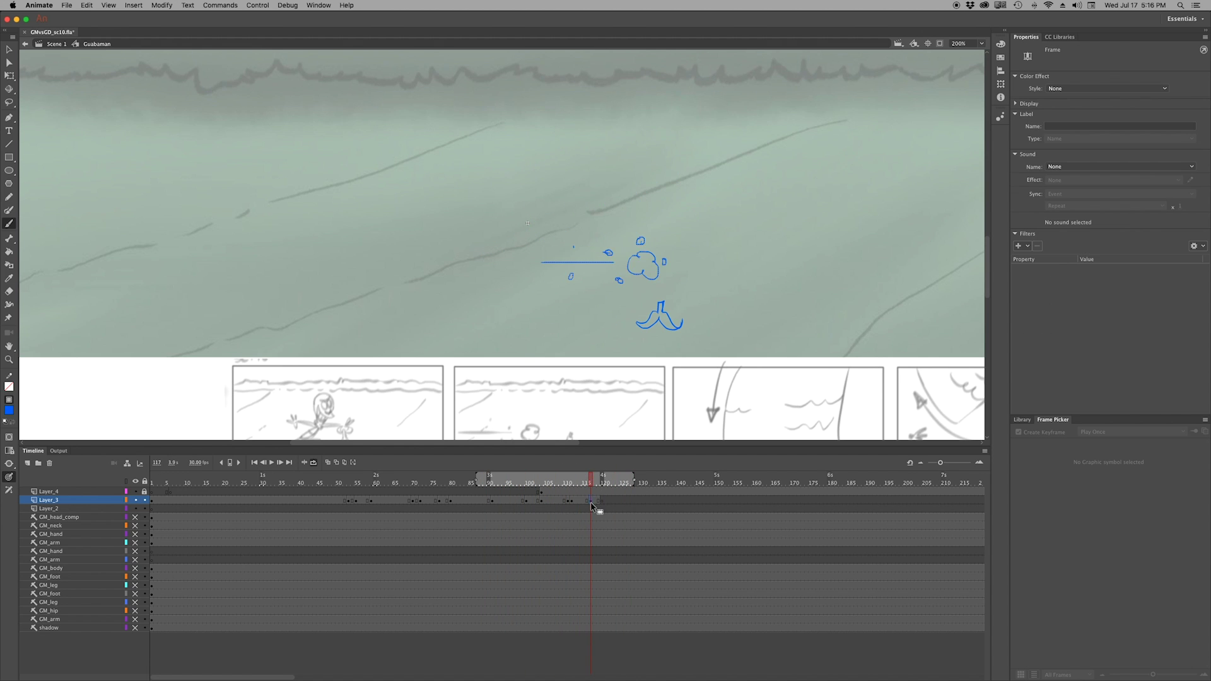
# With onion skinning on, position the running figure on frame 116 of Layer_3 against the previous pose and play it back
pyautogui.click(335, 463)
pyautogui.moveTo(512, 239); pyautogui.dragTo(539, 238)
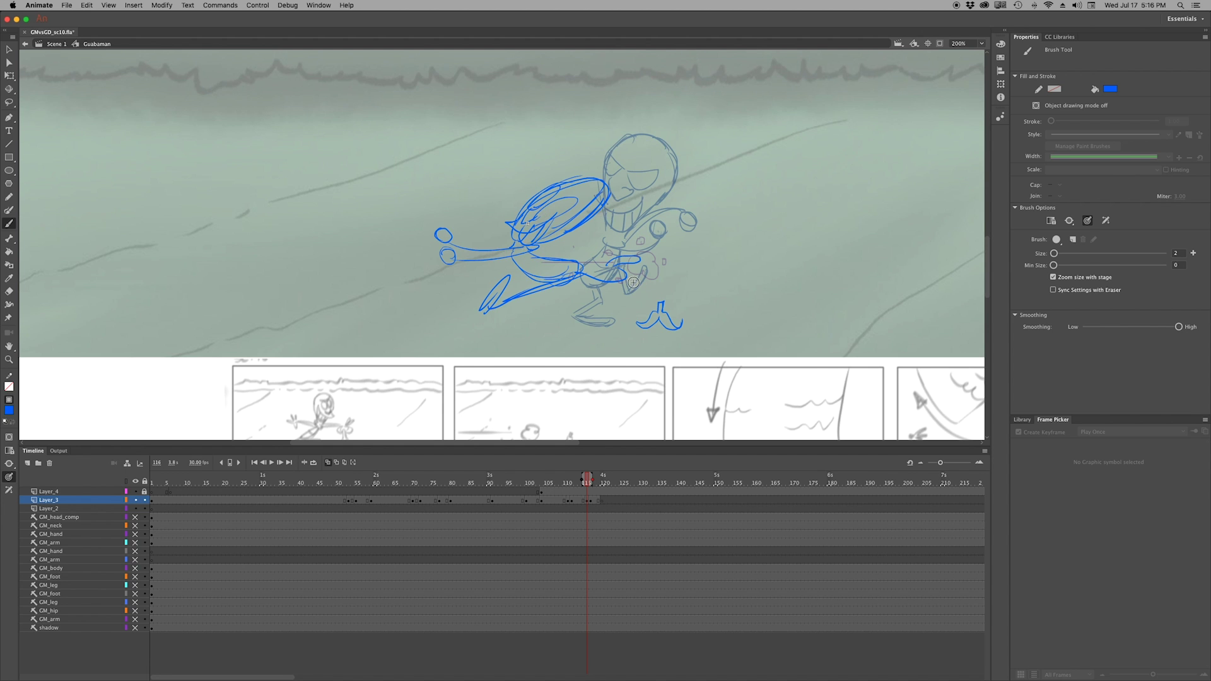
pyautogui.click(327, 462)
pyautogui.press('Return')
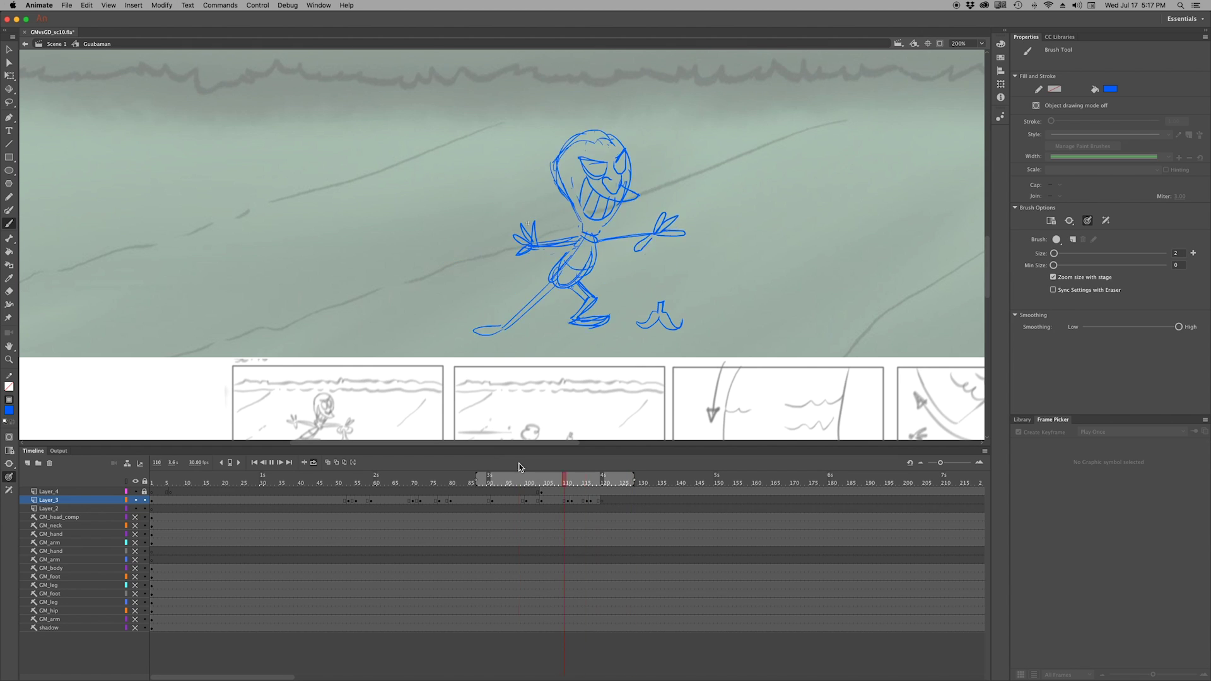
# At frame 117, keep the dust puffs on Layer_2 and the running figure farther ahead on Layer_3, adding a new layer below them
pyautogui.click(590, 508)
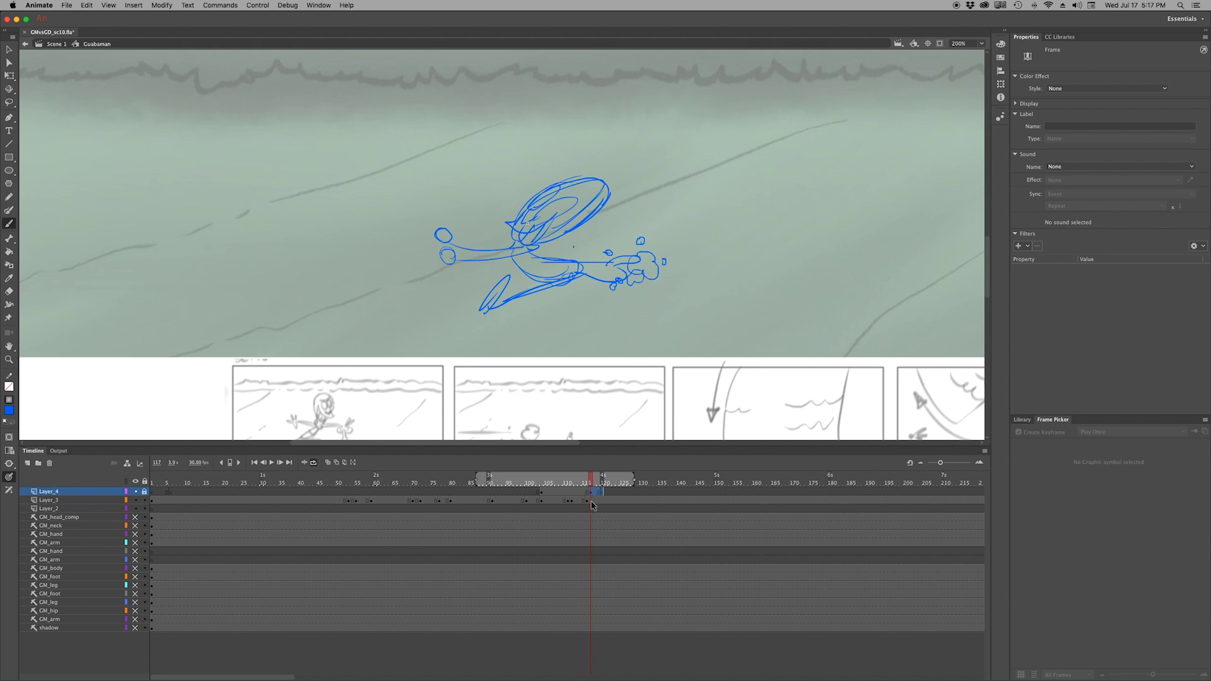
pyautogui.click(594, 500)
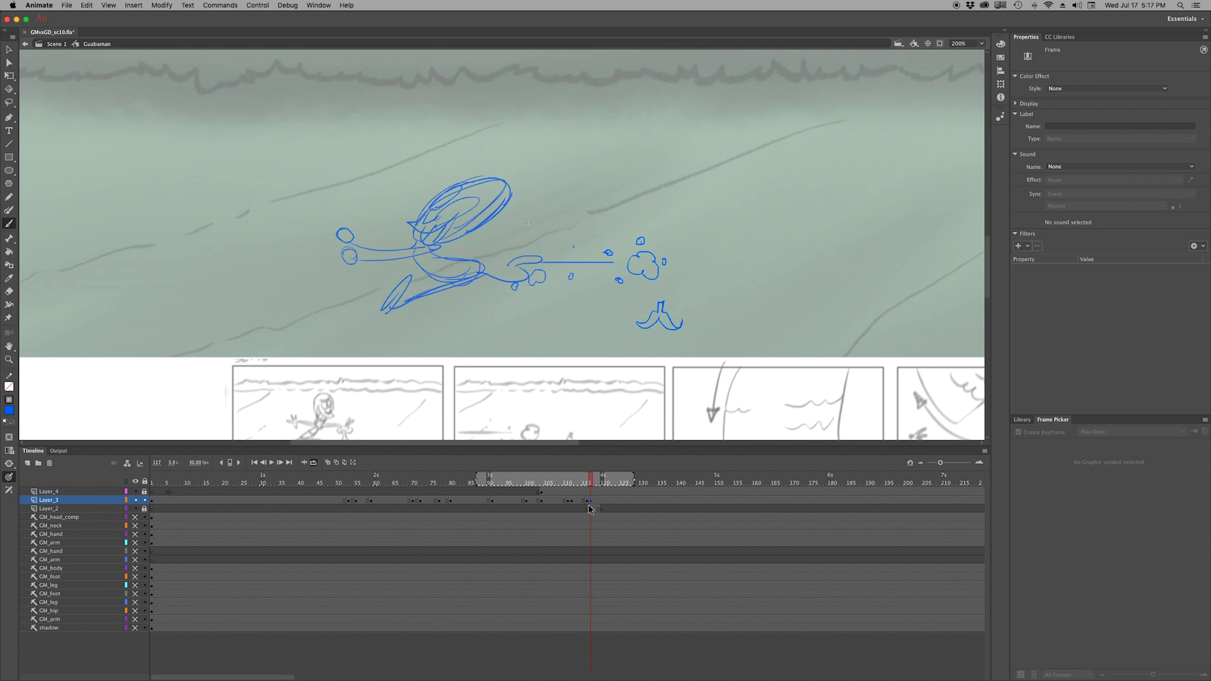
pyautogui.click(101, 519)
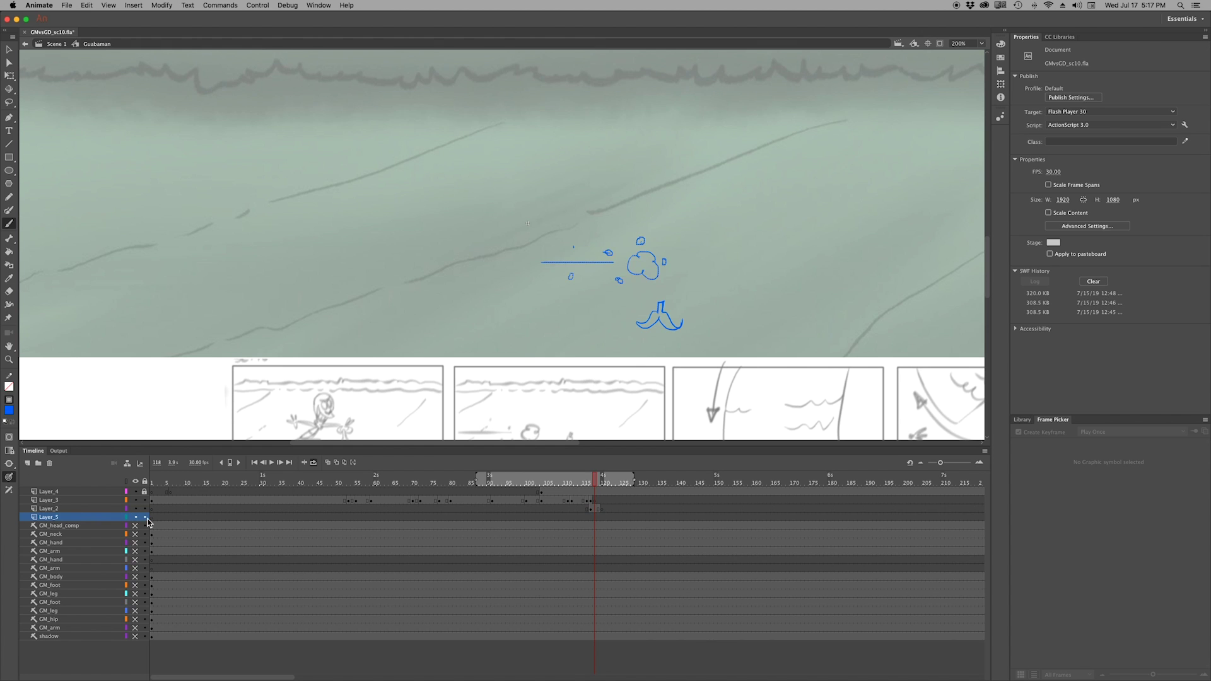
# Check the dash-off playback with the frame 117 running figure and hold the dust puffs on Layer_2 slightly past frame 120
pyautogui.press('Return')
pyautogui.hotkey('ctrl', 'a')
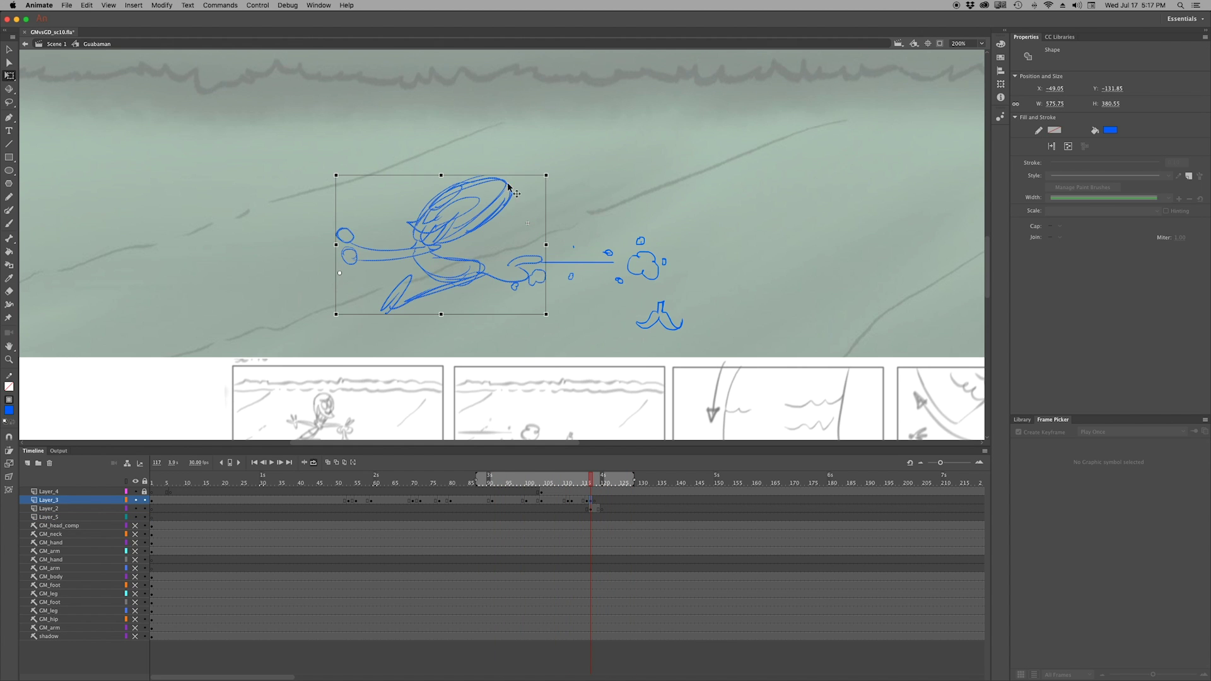
pyautogui.press('v')
pyautogui.press('Return')
pyautogui.click(603, 509)
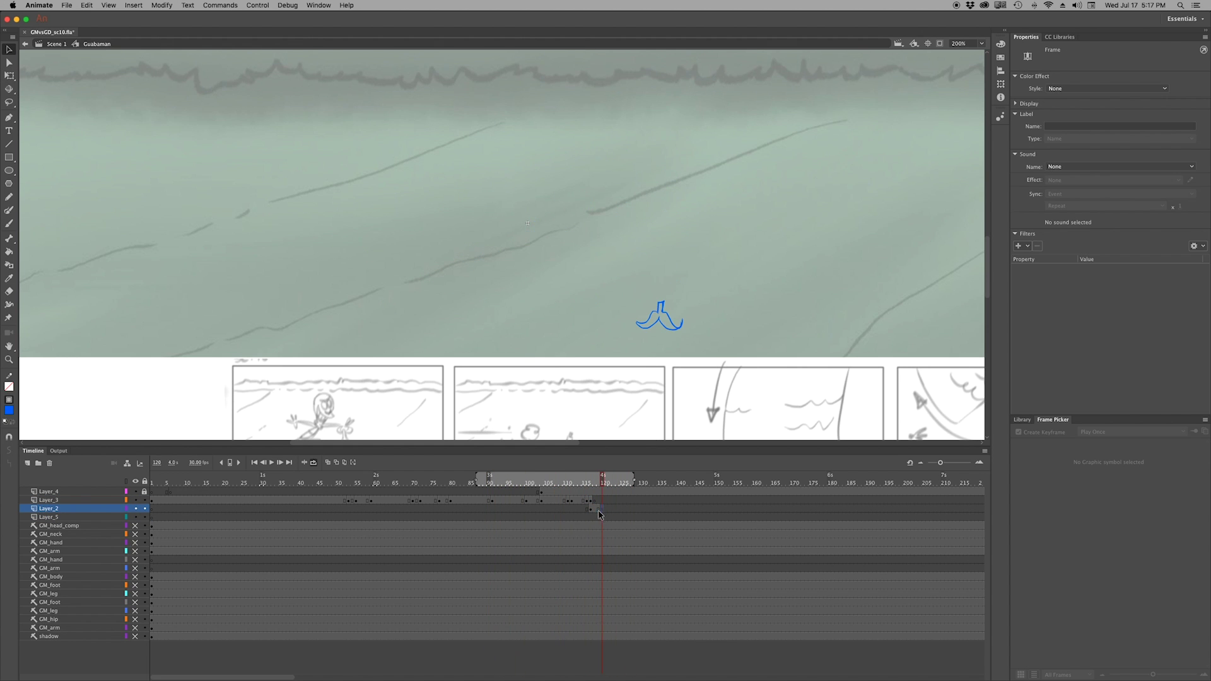
pyautogui.moveTo(602, 483); pyautogui.dragTo(552, 483)
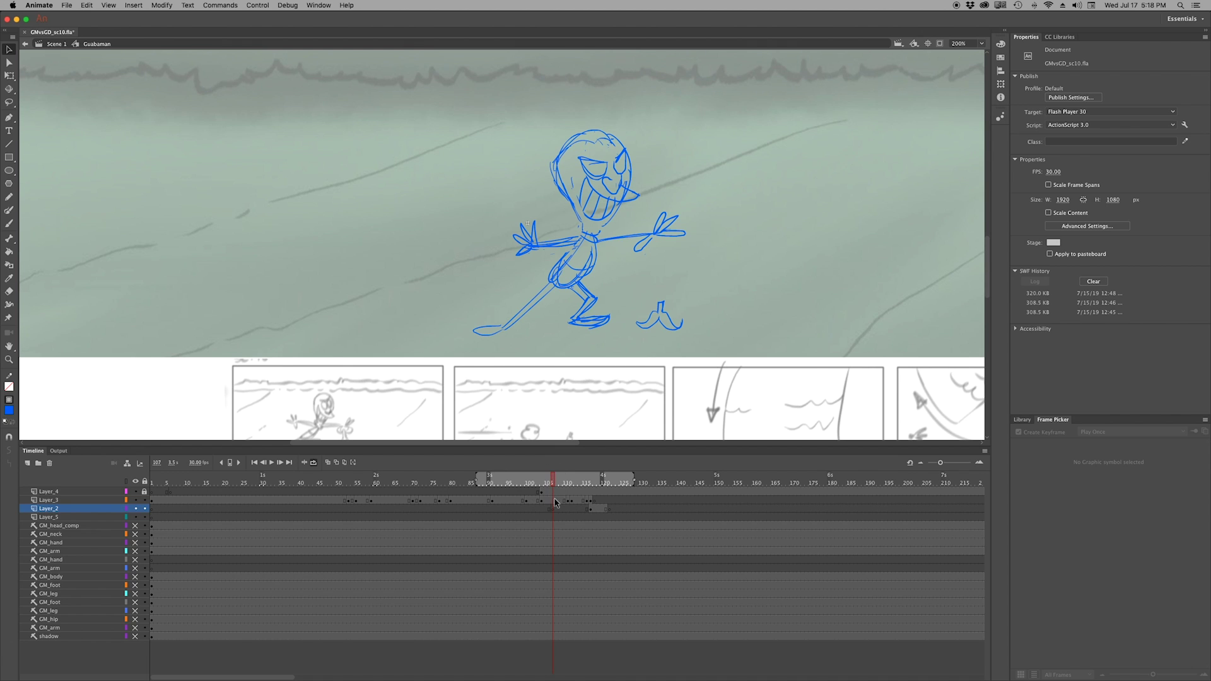
# Add a keyframe for the grounded peel at frame 107 of Layer_4, transform the peel at frame 104 and play it back
pyautogui.click(551, 491)
pyautogui.press('q')
pyautogui.click(662, 322)
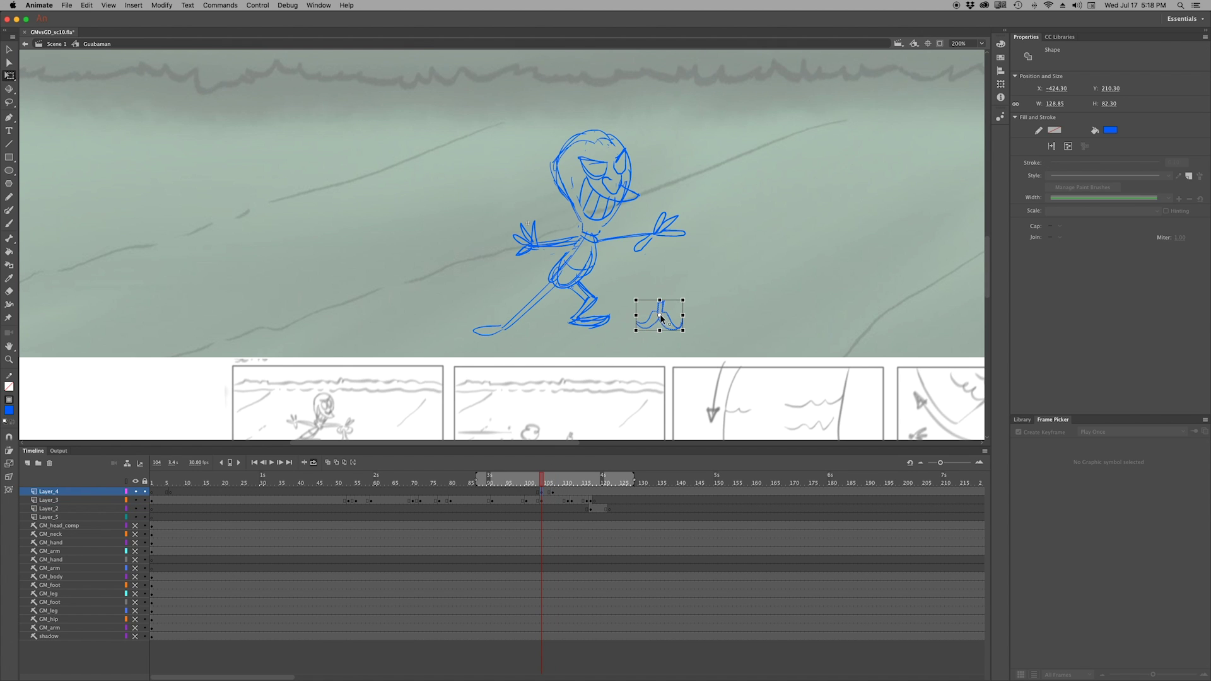
pyautogui.click(551, 539)
pyautogui.press('Return')
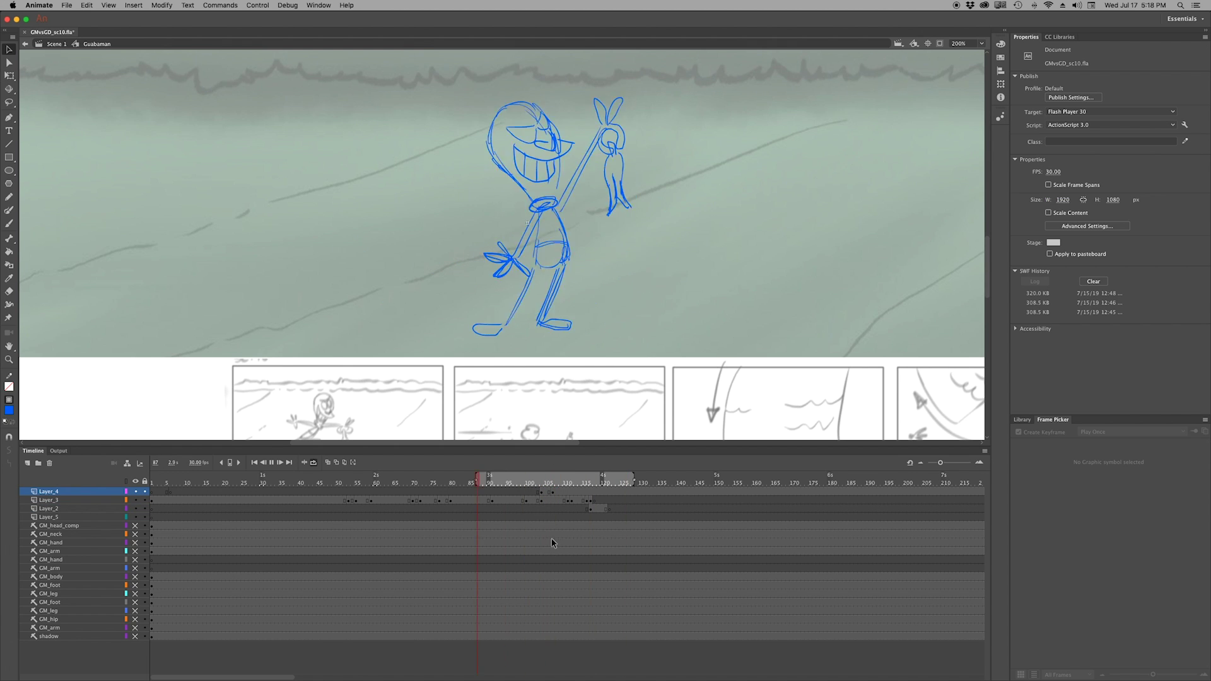
# Display the coloured Guabaman rig over the rough, fade and lock Layer_2, Layer_3 and Layer_4, and work close on the character
pyautogui.press('v')
pyautogui.press('super+1')
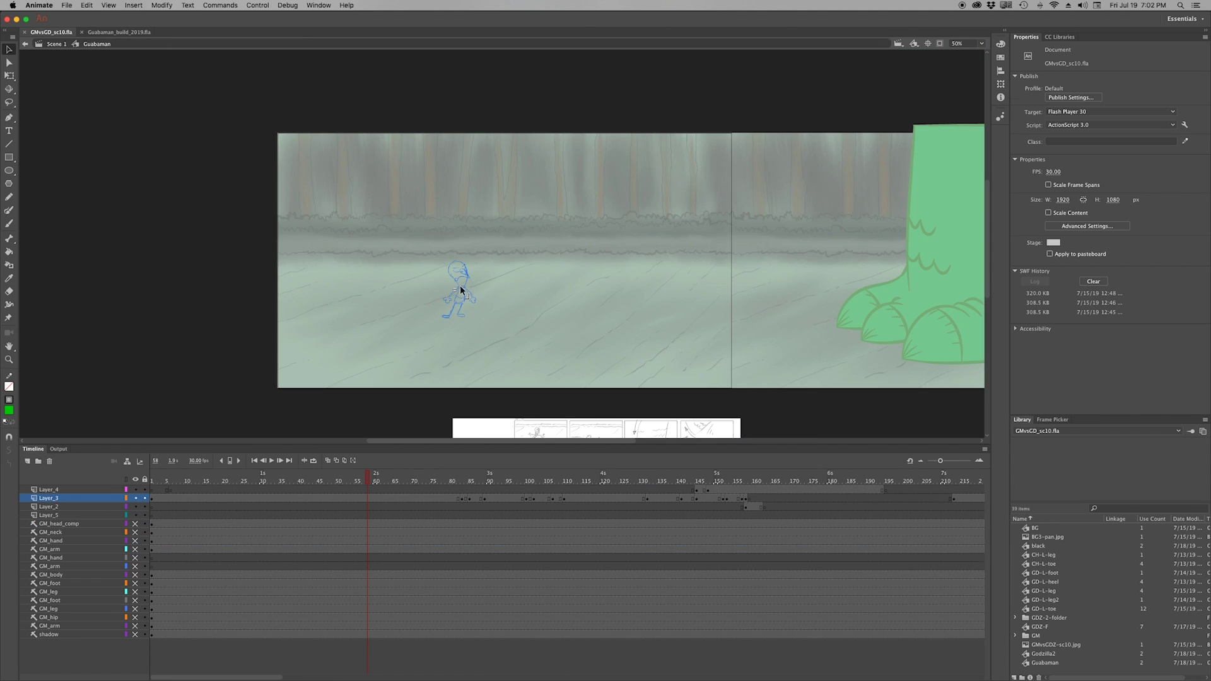
pyautogui.click(443, 275)
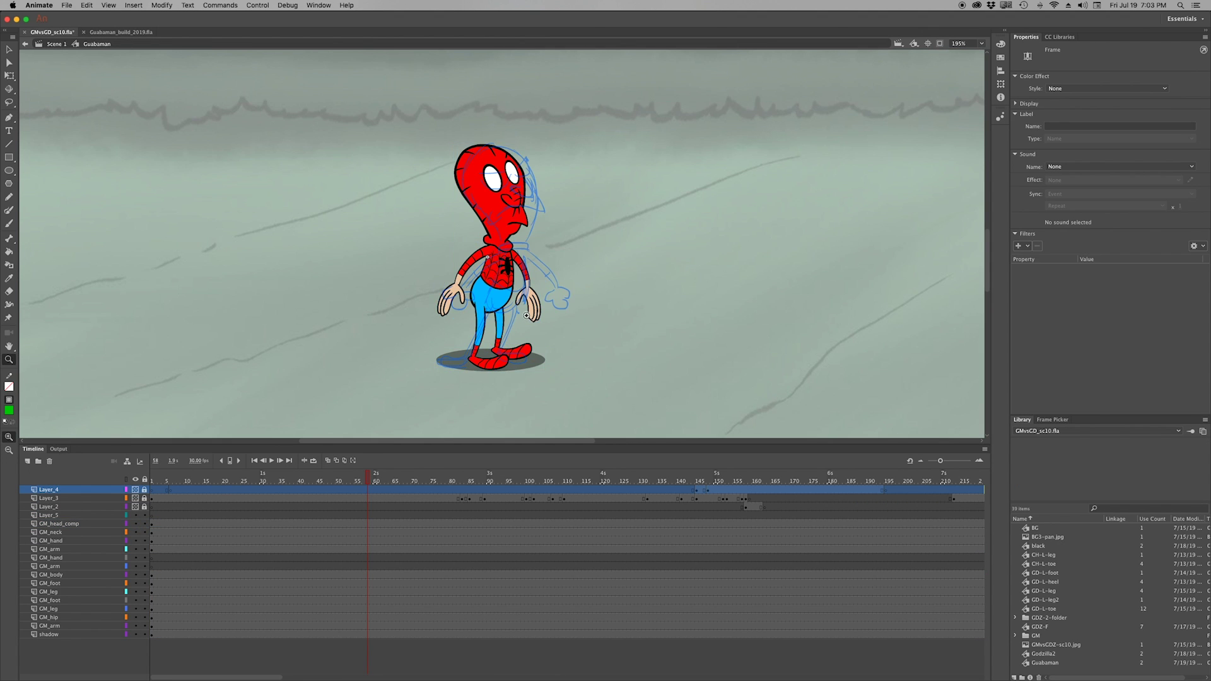
pyautogui.click(621, 385)
# Insert keyframes on all rig layers in line with the last keyframe on Layer_3 and return to frame 1
pyautogui.moveTo(379, 486); pyautogui.dragTo(573, 604)
pyautogui.moveTo(275, 677); pyautogui.dragTo(217, 677)
pyautogui.click(152, 480)
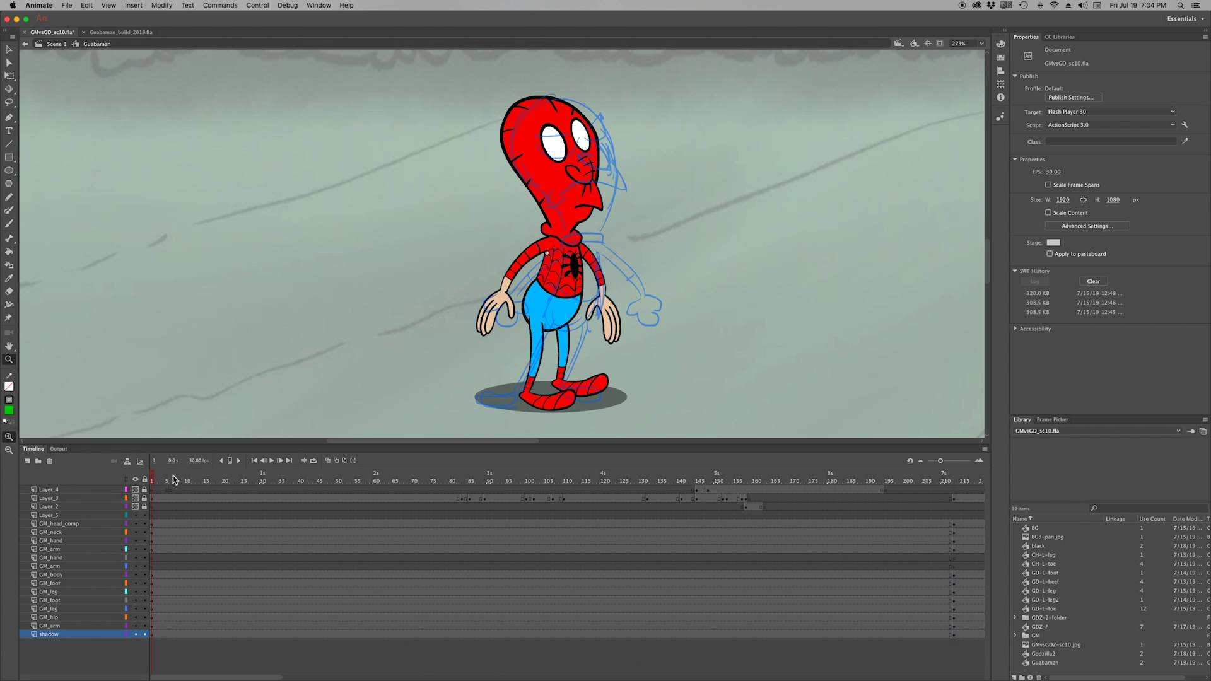
# Flip the rig's rear foot horizontally at frame 1, and shift and tilt the body parts toward the rough pose
pyautogui.click(512, 369)
pyautogui.click(161, 5)
pyautogui.moveTo(189, 106)
pyautogui.click(271, 210)
pyautogui.press('super+a')
pyautogui.press('q')
pyautogui.moveTo(630, 97); pyautogui.dragTo(625, 146)
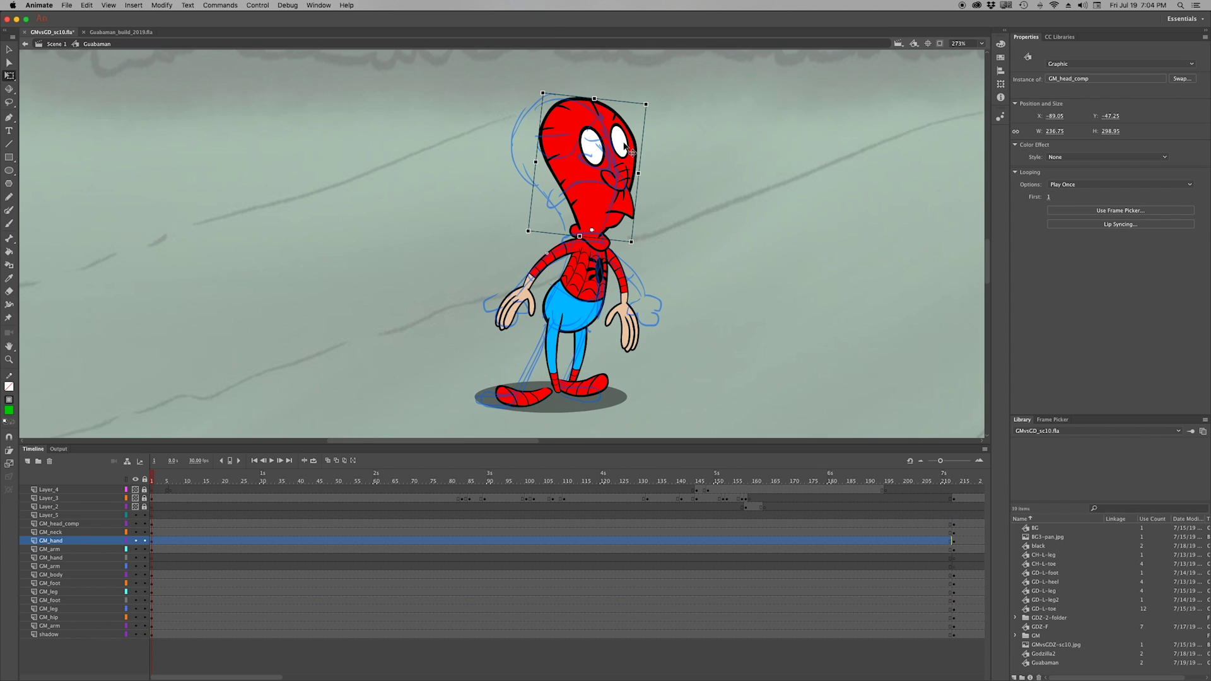
# Use Asset Warp on both legs at frame 1, pinning hip, knee and ankle and bending them to meet the spread feet
pyautogui.moveTo(277, 678); pyautogui.dragTo(581, 676)
pyautogui.press('super+e')
pyautogui.moveTo(370, 676); pyautogui.dragTo(441, 677)
pyautogui.moveTo(634, 535); pyautogui.dragTo(465, 616)
pyautogui.doubleClick(563, 333)
pyautogui.click(558, 351)
pyautogui.press('w')
pyautogui.moveTo(541, 392); pyautogui.dragTo(535, 352)
pyautogui.click(555, 321)
pyautogui.click(544, 356)
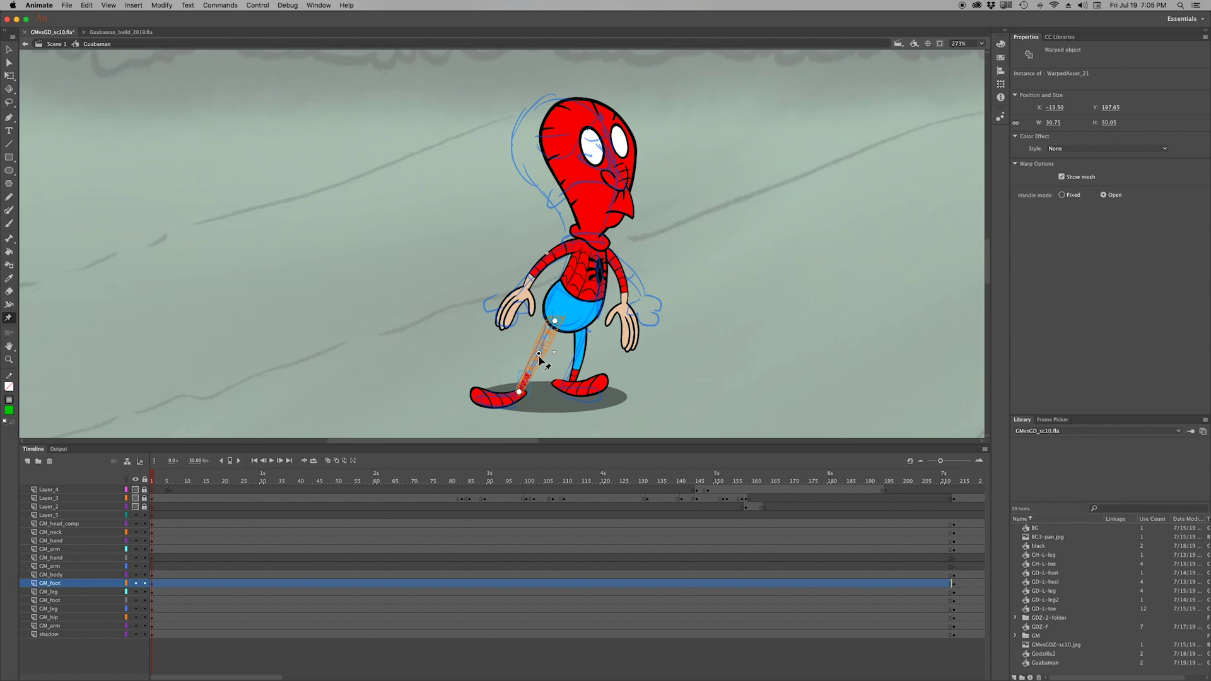
pyautogui.press('q')
pyautogui.click(577, 373)
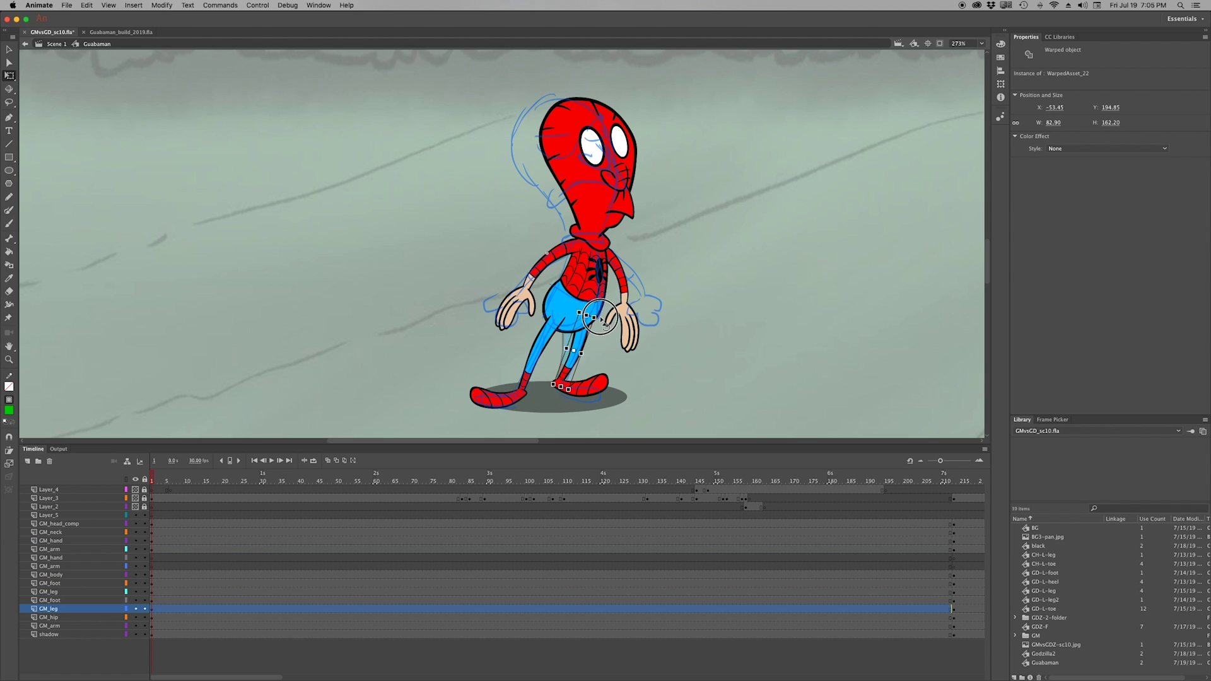
# Swap both hands at frame 1 for fist pose 3 and swing the front arm outward to match the rough
pyautogui.click(517, 310)
pyautogui.click(1052, 420)
pyautogui.click(1086, 453)
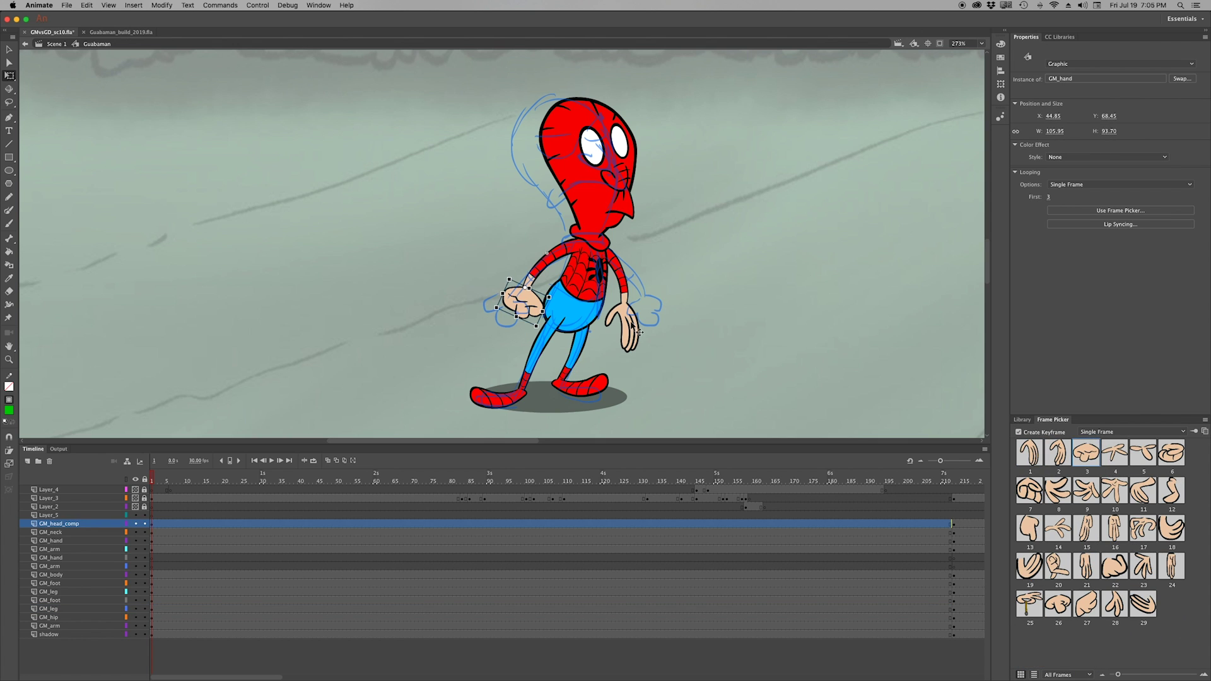
pyautogui.click(621, 318)
pyautogui.click(1085, 453)
pyautogui.moveTo(622, 319); pyautogui.dragTo(642, 309)
# Rotate the rear arm outward and tilt the neck and head back to match the rough at frame 1
pyautogui.click(580, 249)
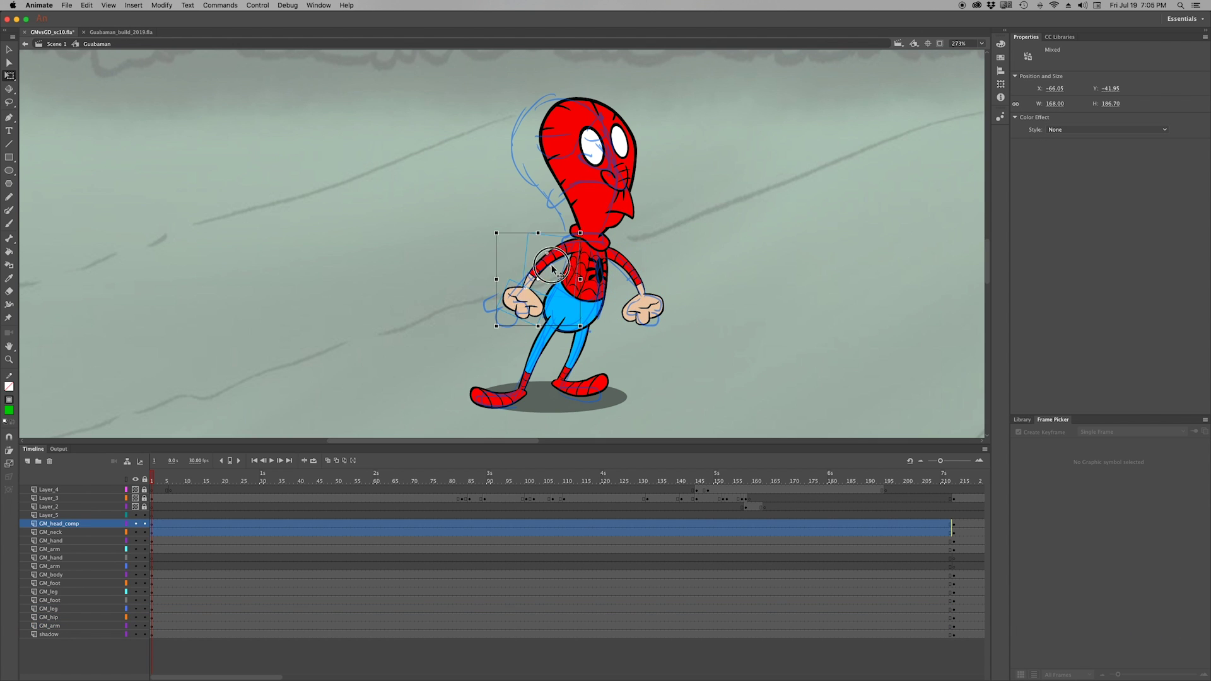
pyautogui.click(637, 139)
pyautogui.click(625, 205)
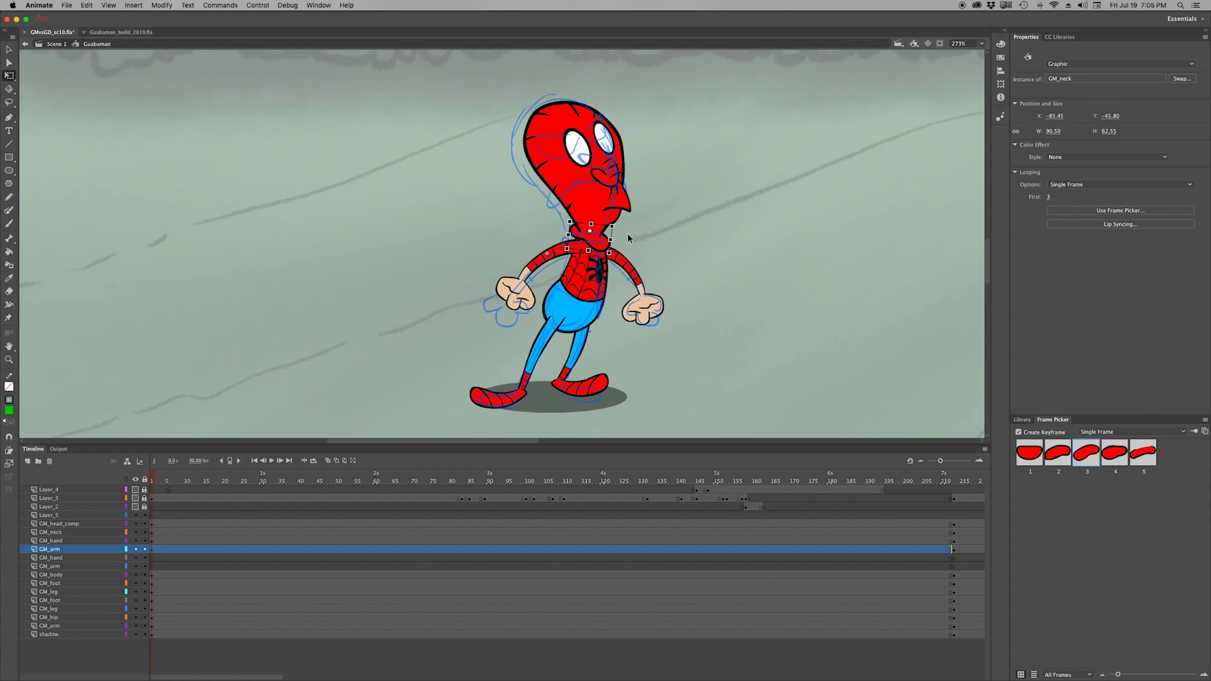
# Inside the head symbol, swap the eyes and mouth for an angry, scowling expression
pyautogui.doubleClick(624, 205)
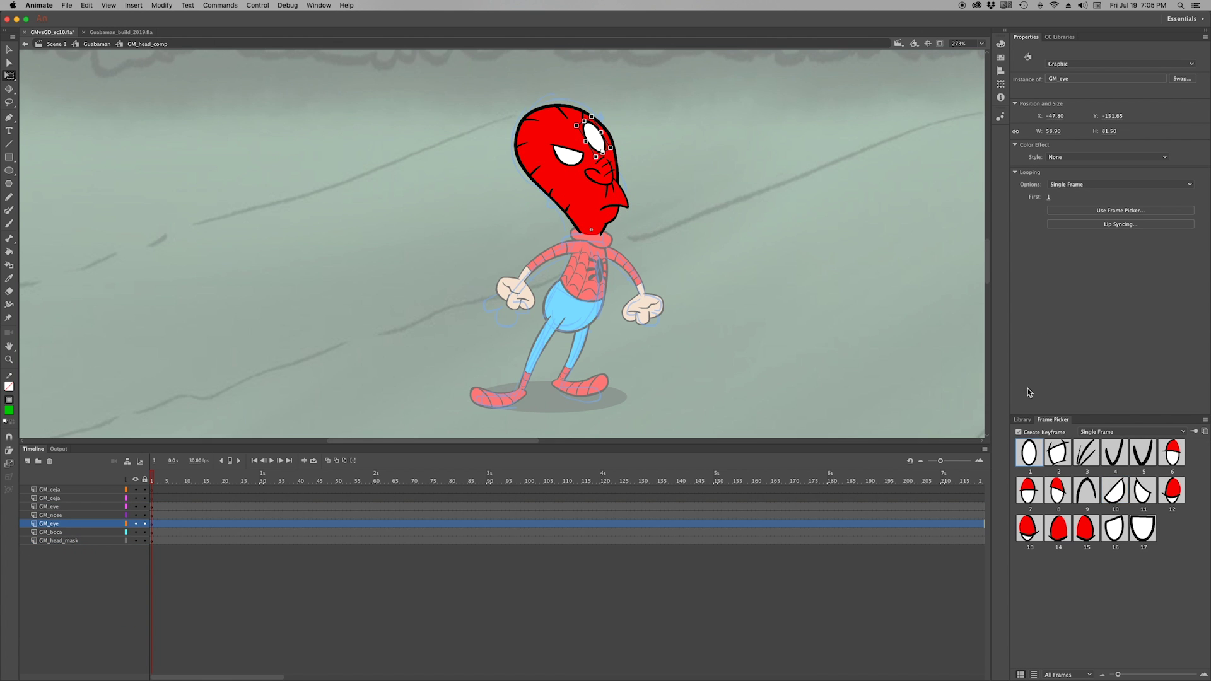
pyautogui.click(625, 205)
pyautogui.click(1091, 528)
pyautogui.doubleClick(372, 381)
# Insert keyframes on all the rig layers at frame 85 and select the character's parts
pyautogui.click(218, 483)
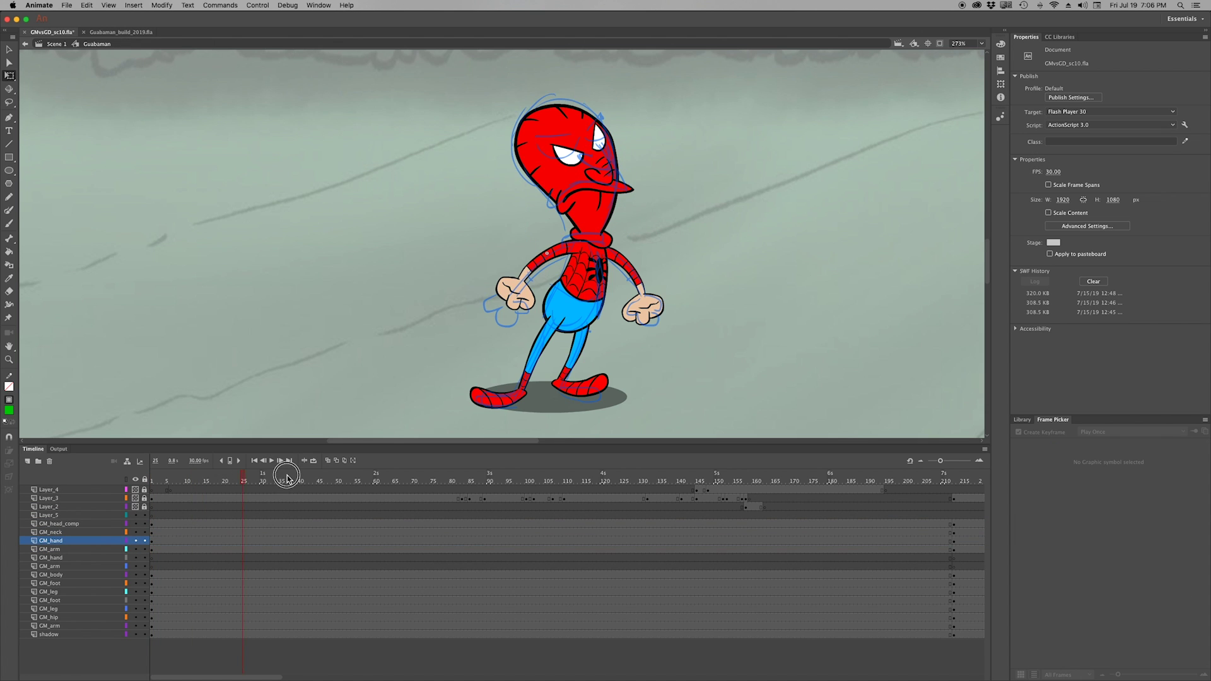
pyautogui.moveTo(459, 481)
pyautogui.mouseDown()
pyautogui.moveTo(481, 486)
pyautogui.moveTo(465, 562)
pyautogui.moveTo(470, 527)
pyautogui.mouseUp()
pyautogui.hotkey('ctrl', 'a')
pyautogui.press('F6')
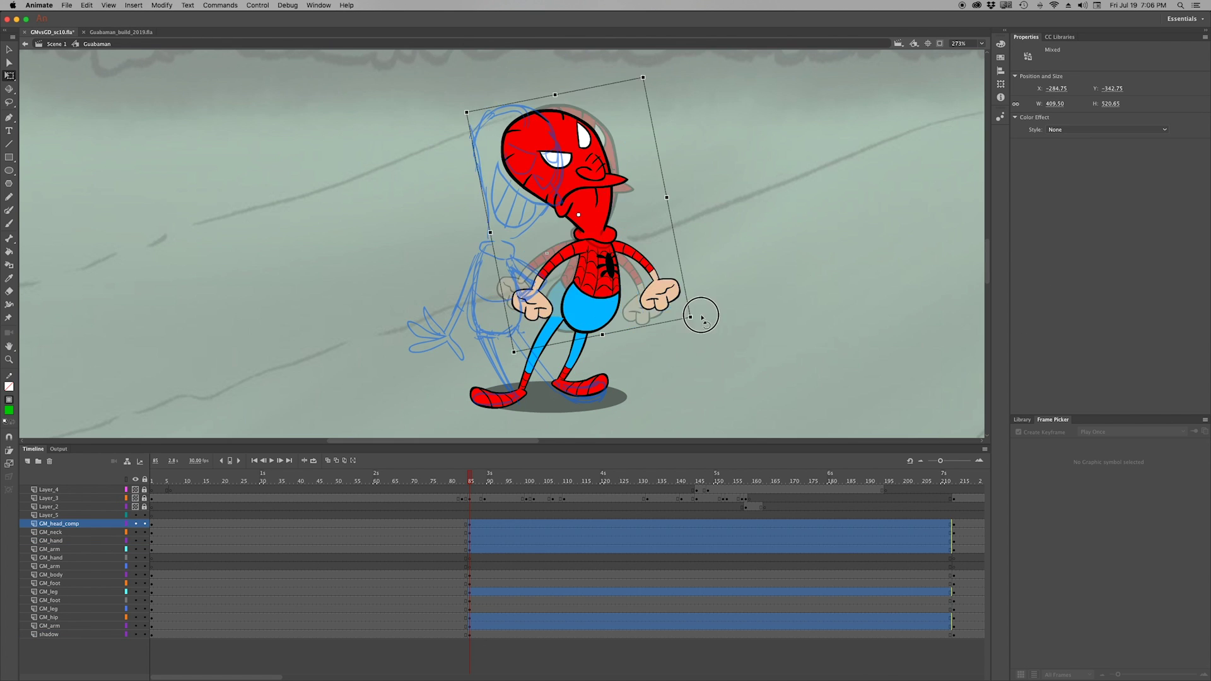
# Rotate and shift the upper body back at frame 85 to follow the rough leaning pose, adjusting the head and arms
pyautogui.moveTo(697, 319); pyautogui.dragTo(681, 252)
pyautogui.click(454, 158)
pyautogui.moveTo(543, 248); pyautogui.dragTo(536, 252)
pyautogui.click(458, 280)
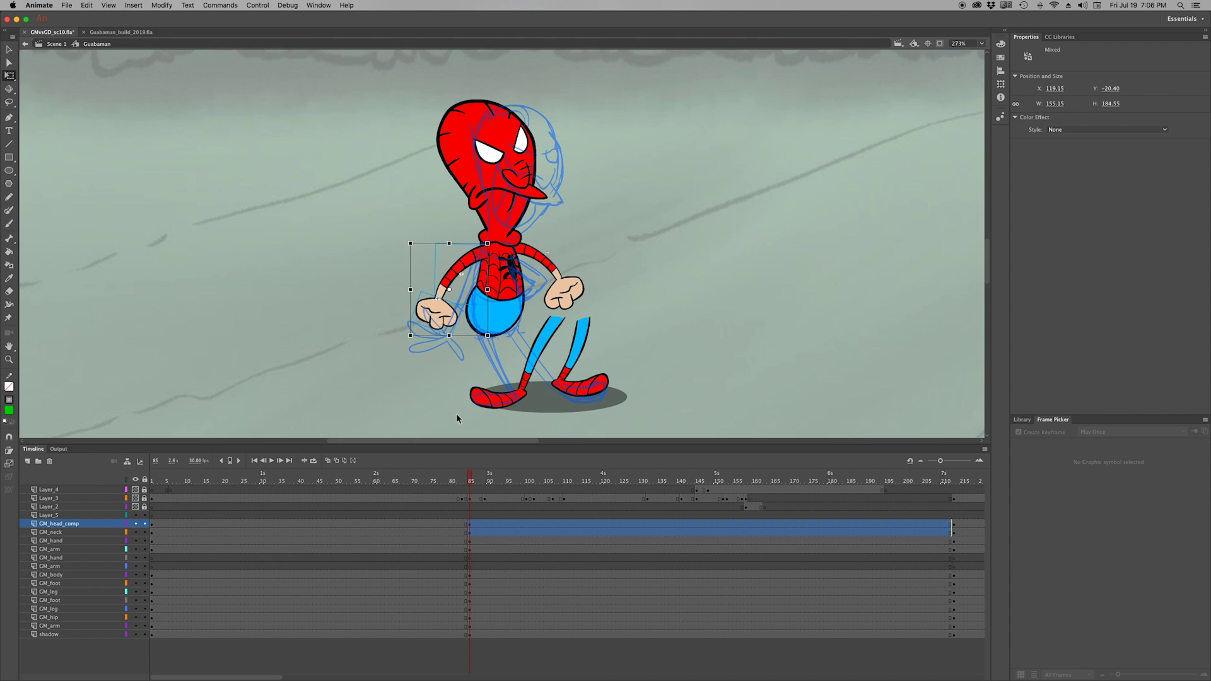
# Warp both legs at frame 85 so they connect the shifted hips to the feet, and adjust the front foot
pyautogui.click(549, 347)
pyautogui.moveTo(558, 401); pyautogui.dragTo(504, 404)
pyautogui.press('w')
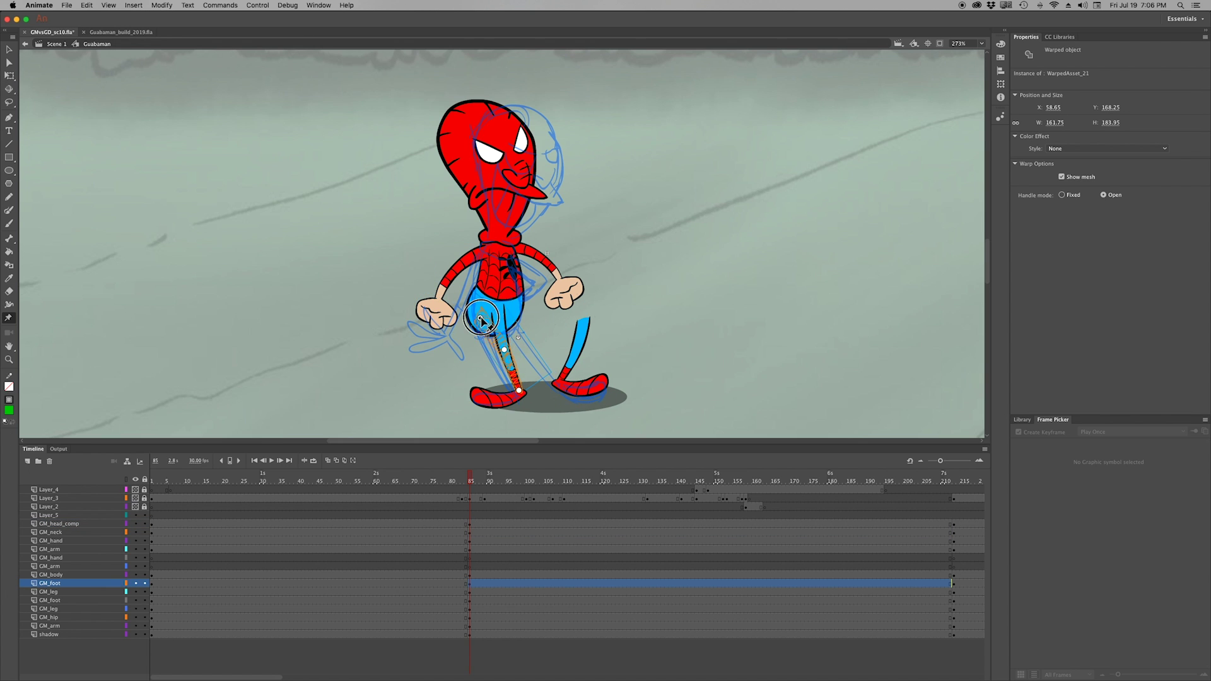
pyautogui.moveTo(494, 357); pyautogui.dragTo(480, 321)
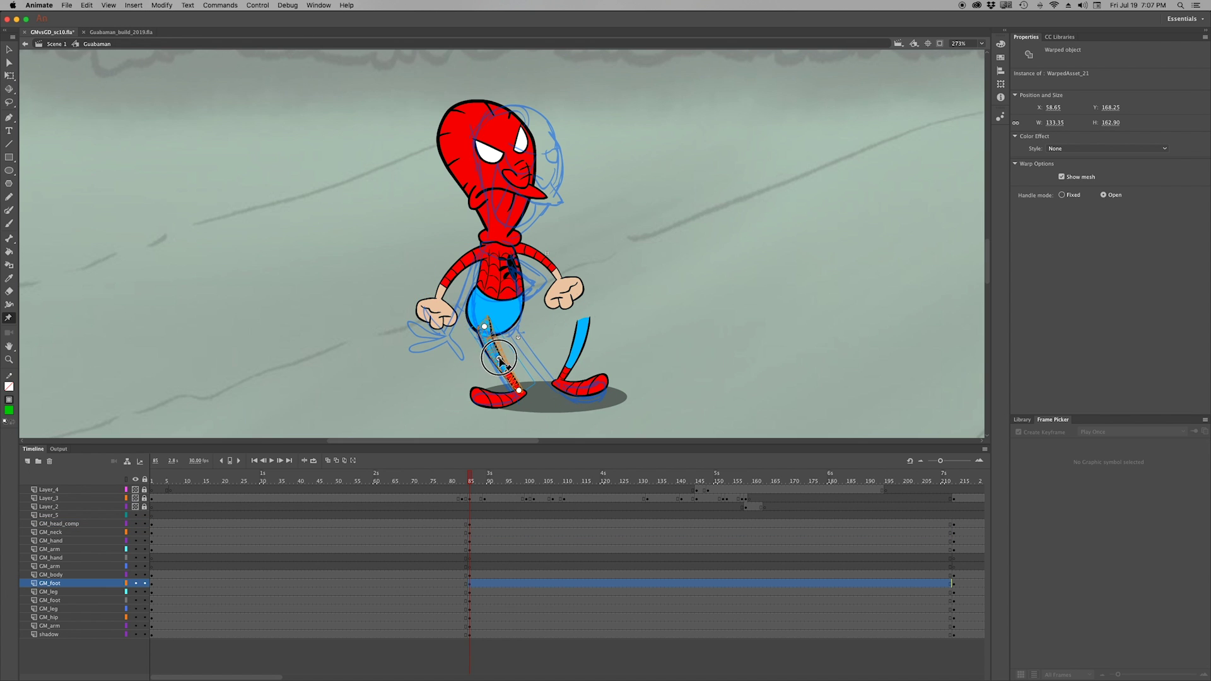
pyautogui.click(574, 345)
pyautogui.moveTo(574, 346); pyautogui.dragTo(589, 392)
pyautogui.press('q')
pyautogui.click(587, 386)
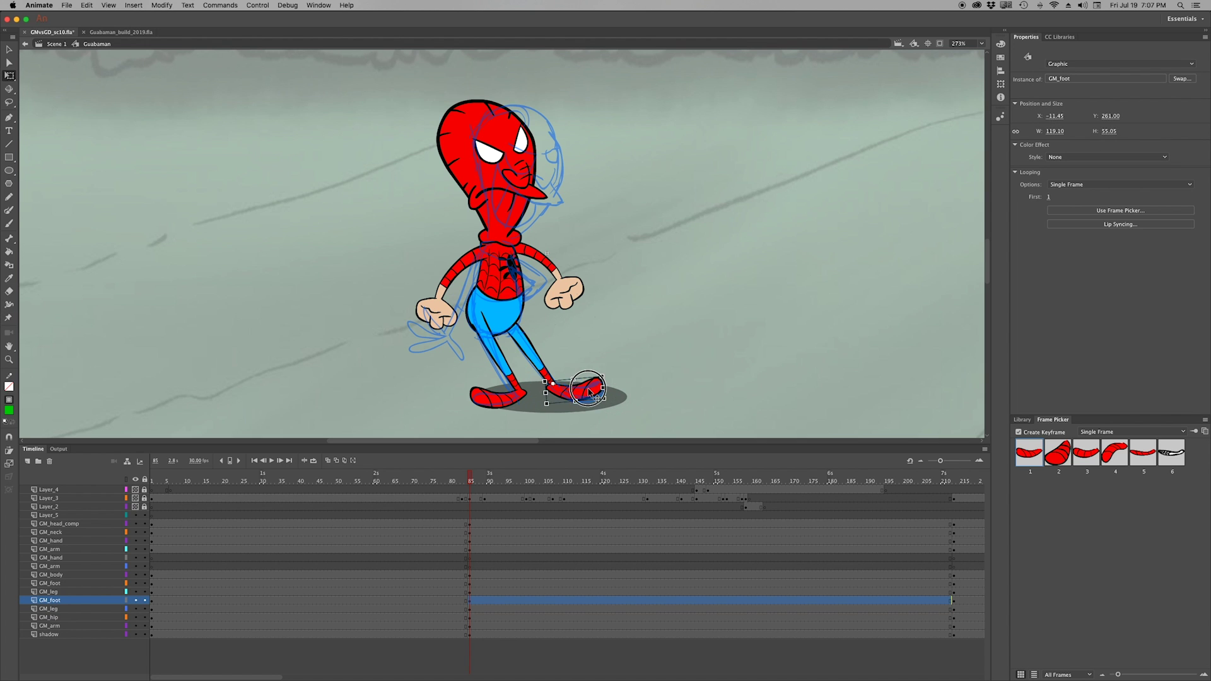
# Bend the torso with Asset Warp at frame 85 and rotate the head forward over the neck
pyautogui.press('w')
pyautogui.click(491, 284)
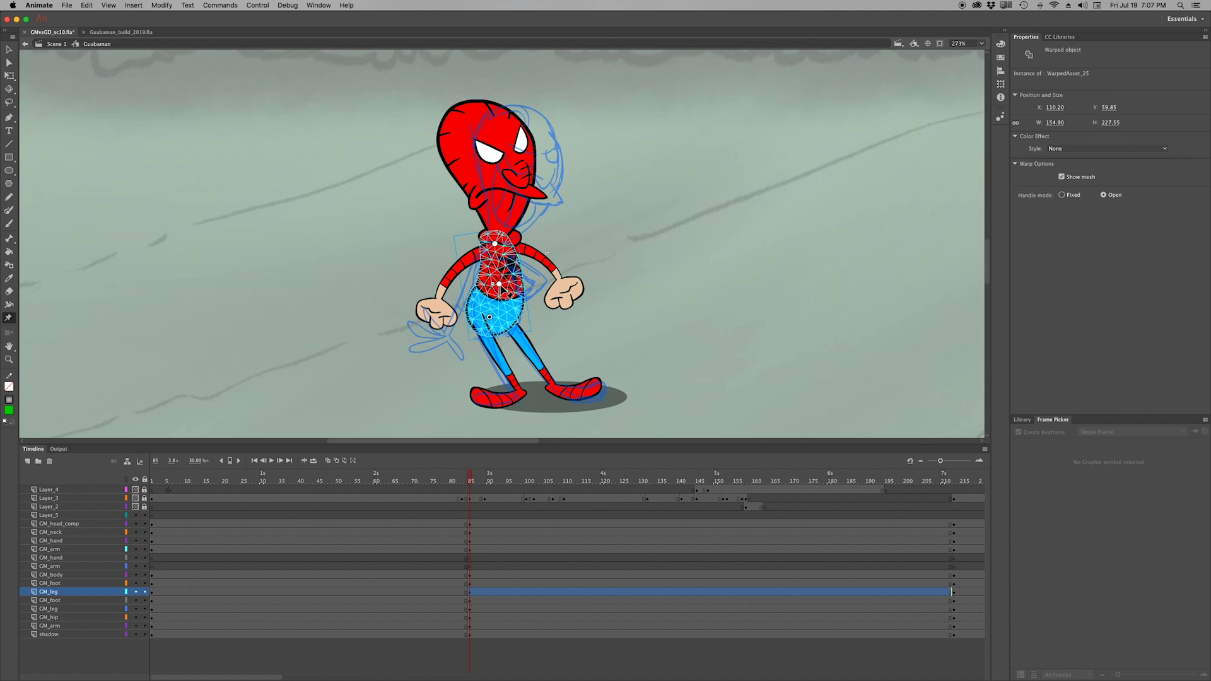
pyautogui.press('q')
pyautogui.click(517, 217)
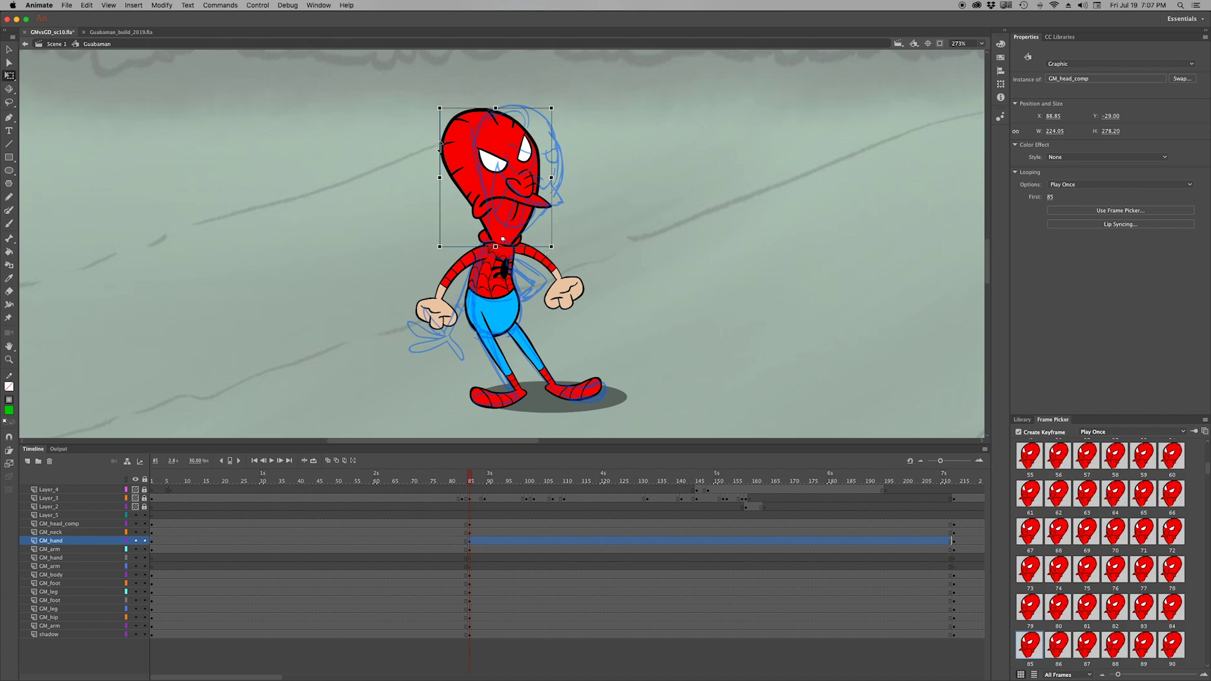
pyautogui.moveTo(550, 100); pyautogui.dragTo(562, 134)
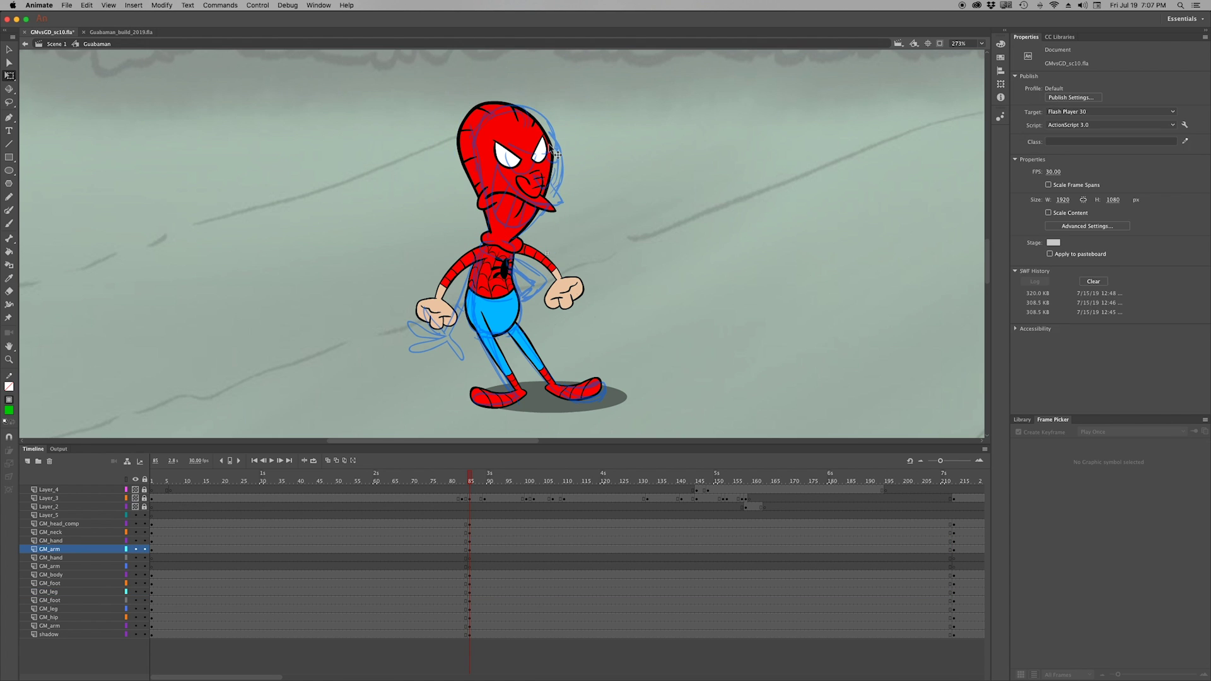
# Swap the rear hand at frame 85 for hand pose 14, and try swinging the front arm outward before undoing the swing
pyautogui.click(440, 318)
pyautogui.click(1059, 532)
pyautogui.moveTo(555, 273); pyautogui.dragTo(587, 299)
pyautogui.hotkey('ctrl', 'z')
# Insert keyframes on all rig layers at frame 81, tween them to frame 85 and add a breakdown keyframe at frame 83
pyautogui.moveTo(453, 523); pyautogui.dragTo(454, 634)
pyautogui.press('F6')
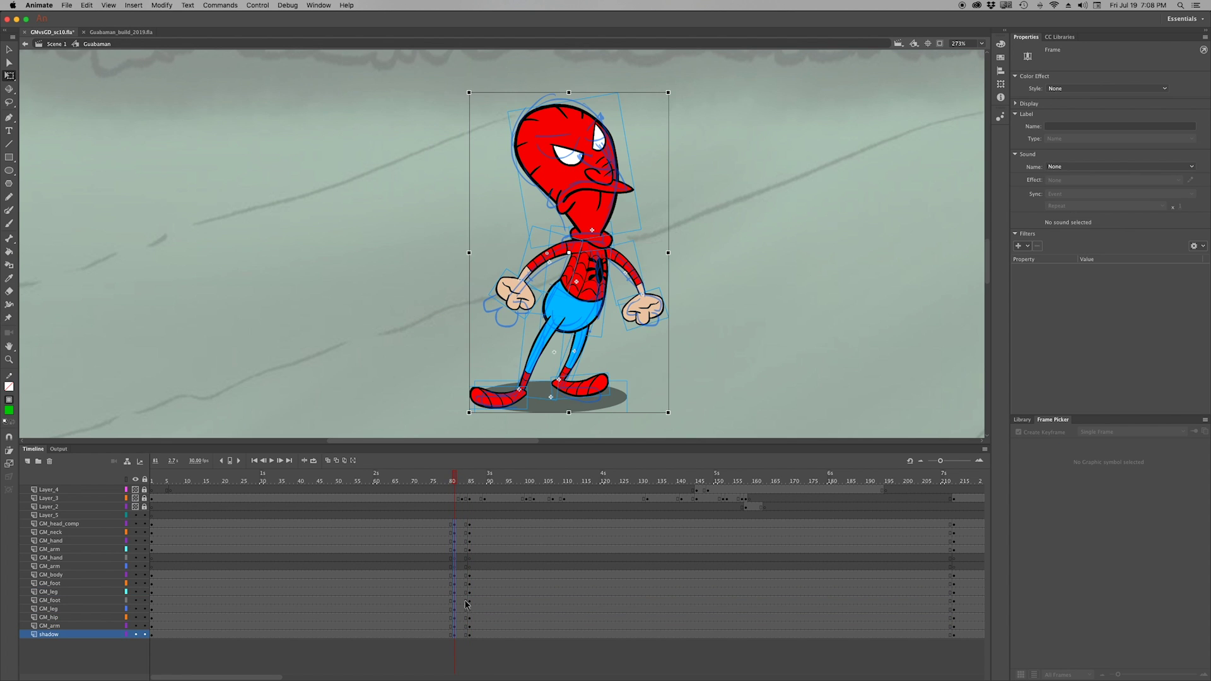
pyautogui.click(461, 479)
pyautogui.click(462, 532)
# Raise the upper body at frame 83 and warp the legs straight so they meet the lifted hips
pyautogui.press('v')
pyautogui.moveTo(536, 329); pyautogui.dragTo(535, 310)
pyautogui.press('w')
pyautogui.click(517, 325)
pyautogui.click(536, 318)
pyautogui.click(584, 294)
# Swap the front hand at frame 83 for open hand pose 9
pyautogui.press('q')
pyautogui.click(582, 301)
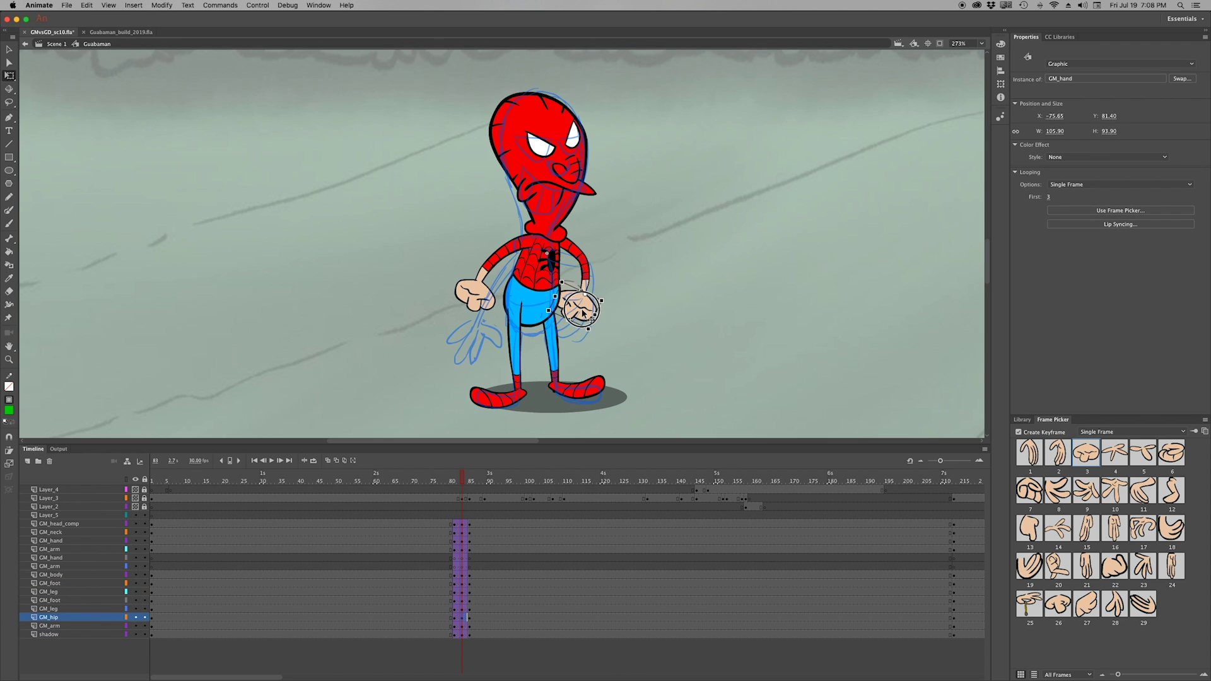
pyautogui.click(1059, 496)
pyautogui.click(1086, 490)
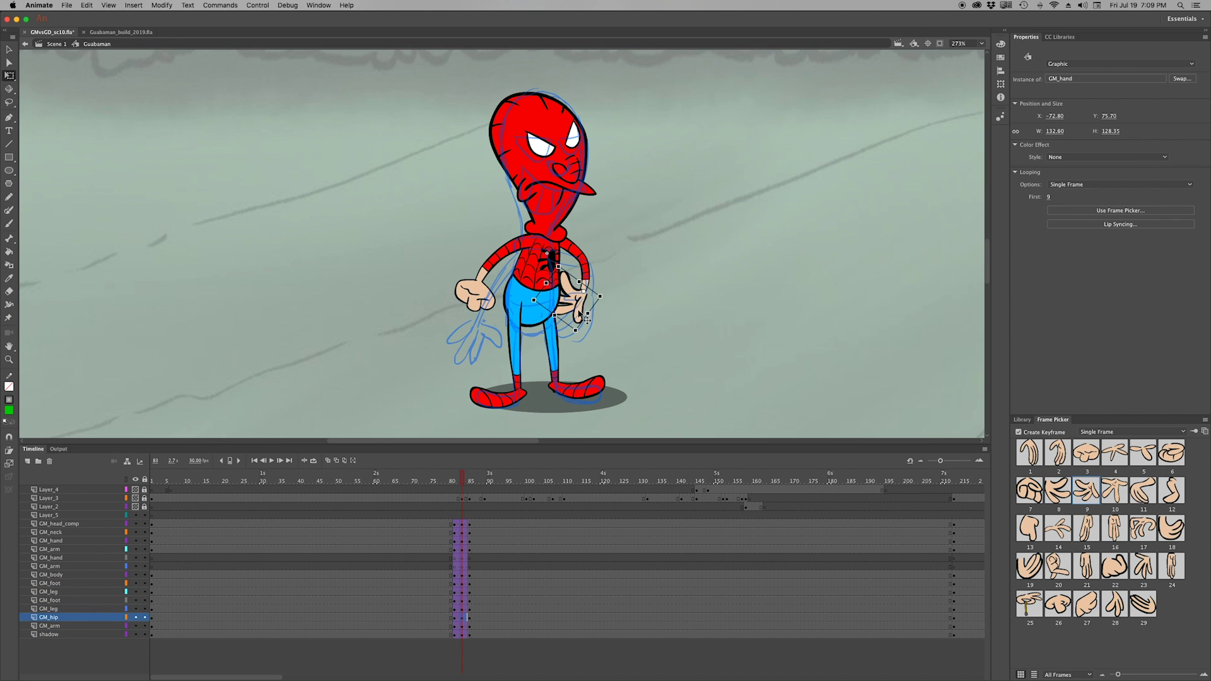
# Refit the front leg's ankle pin and foot at frame 80, match them at frame 81 and step through the frames
pyautogui.moveTo(464, 481); pyautogui.dragTo(450, 483)
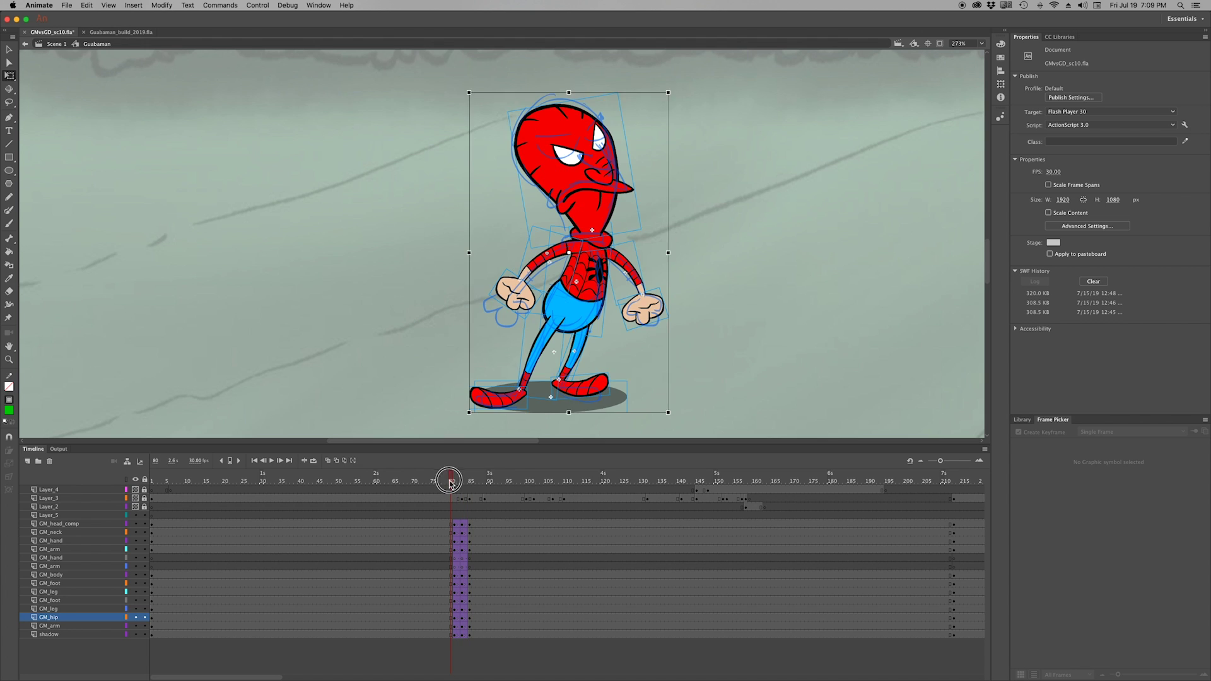
pyautogui.click(561, 384)
pyautogui.press('w')
pyautogui.click(559, 383)
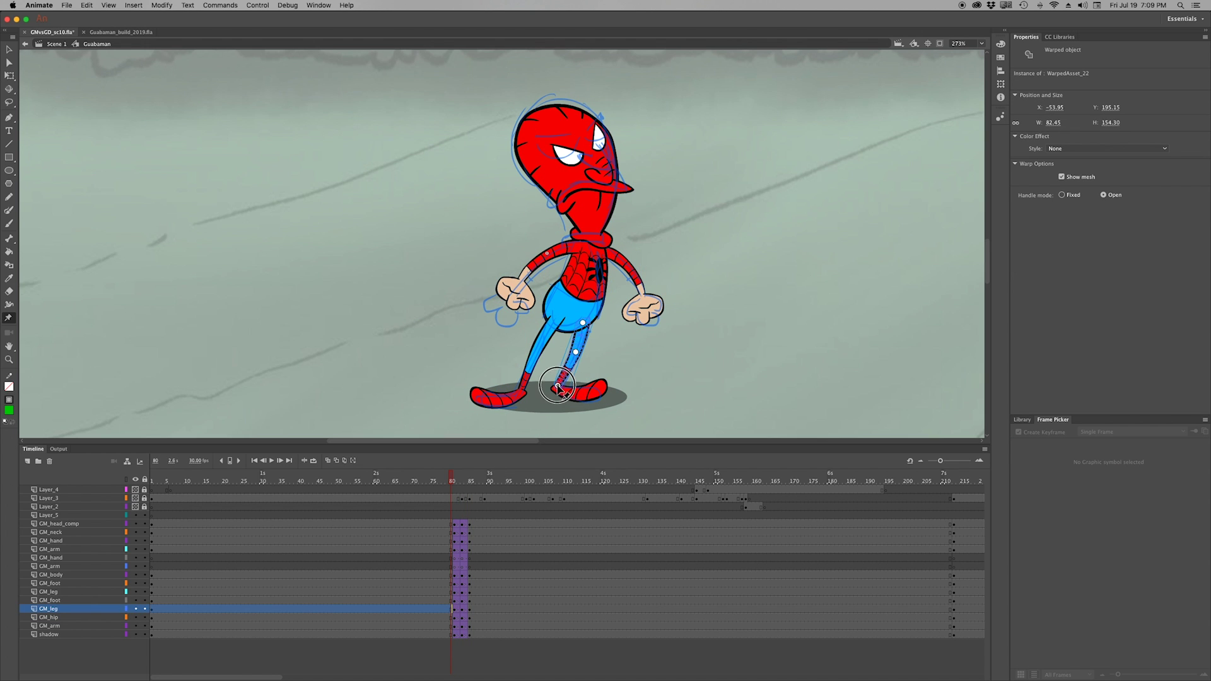
pyautogui.press('v')
pyautogui.press('.')
pyautogui.click(555, 404)
pyautogui.click(456, 611)
pyautogui.press('.')
pyautogui.press('.')
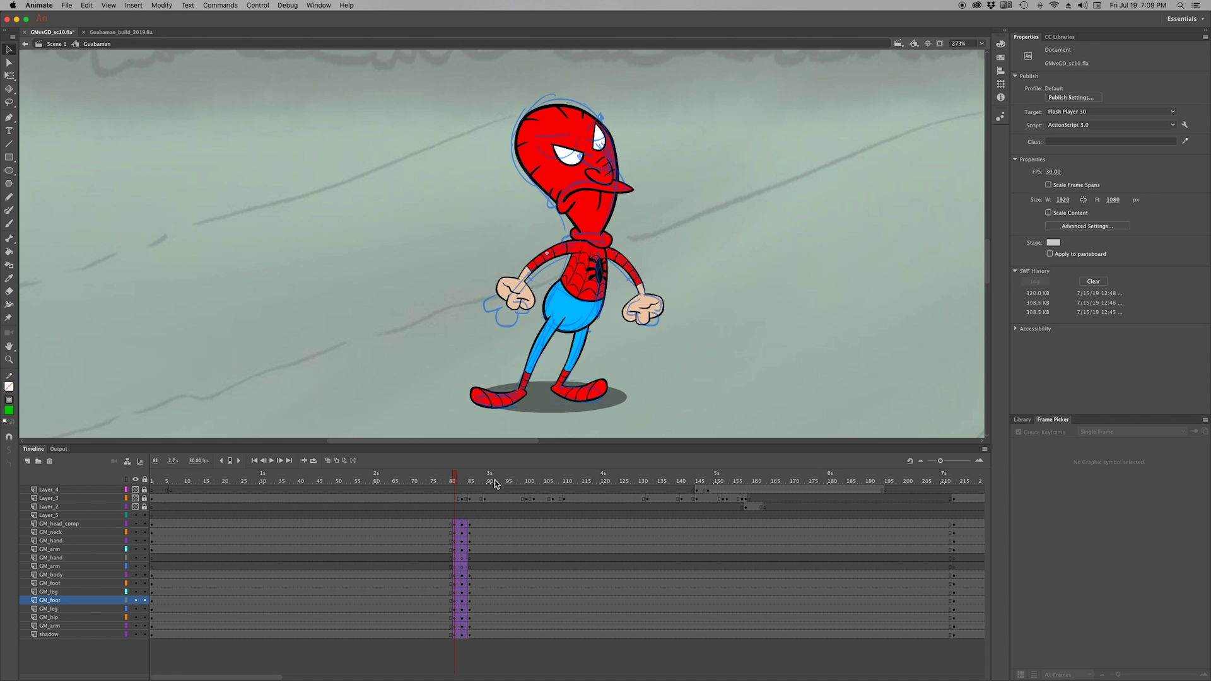
# Go to frame 89 and insert keyframes on all rig layers from GM_head_comp down to shadow
pyautogui.press('.')
pyautogui.press('.')
pyautogui.press('.')
pyautogui.press('.')
pyautogui.press('.')
pyautogui.press('.')
pyautogui.moveTo(485, 524); pyautogui.dragTo(484, 634)
# Shift the upper body and hips toward the rough at frame 89 and warp both legs to meet the hips
pyautogui.press('w')
pyautogui.click(498, 297)
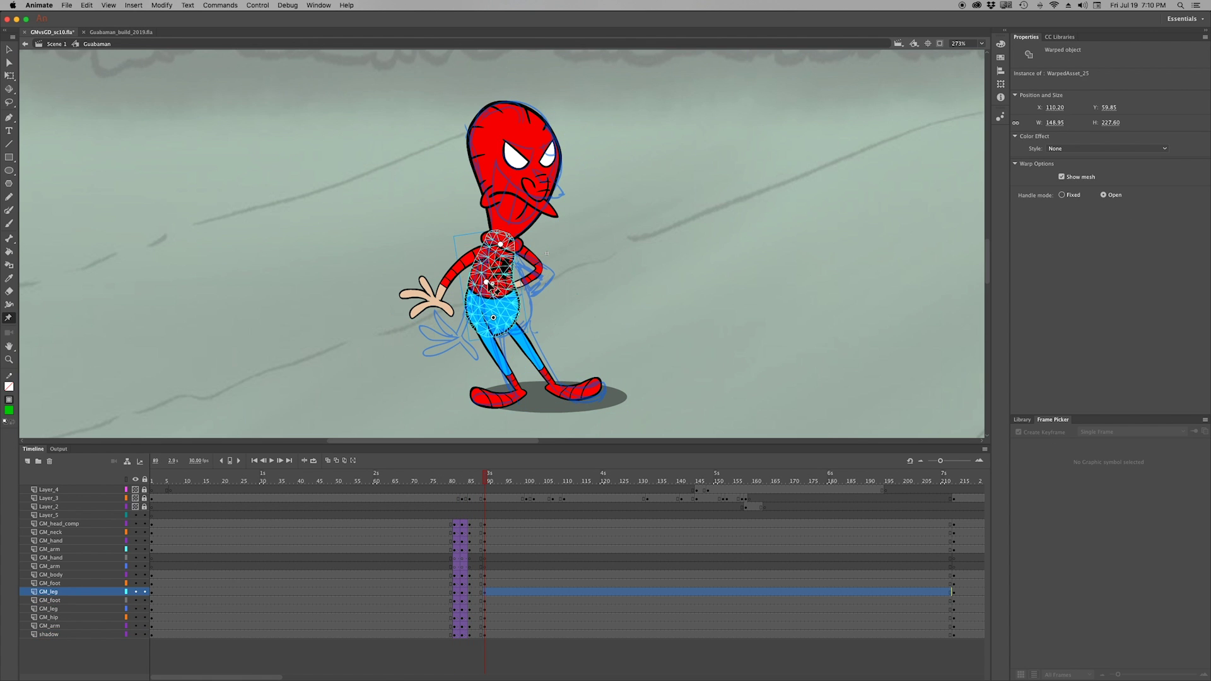
pyautogui.press('q')
pyautogui.moveTo(365, 122); pyautogui.dragTo(581, 297)
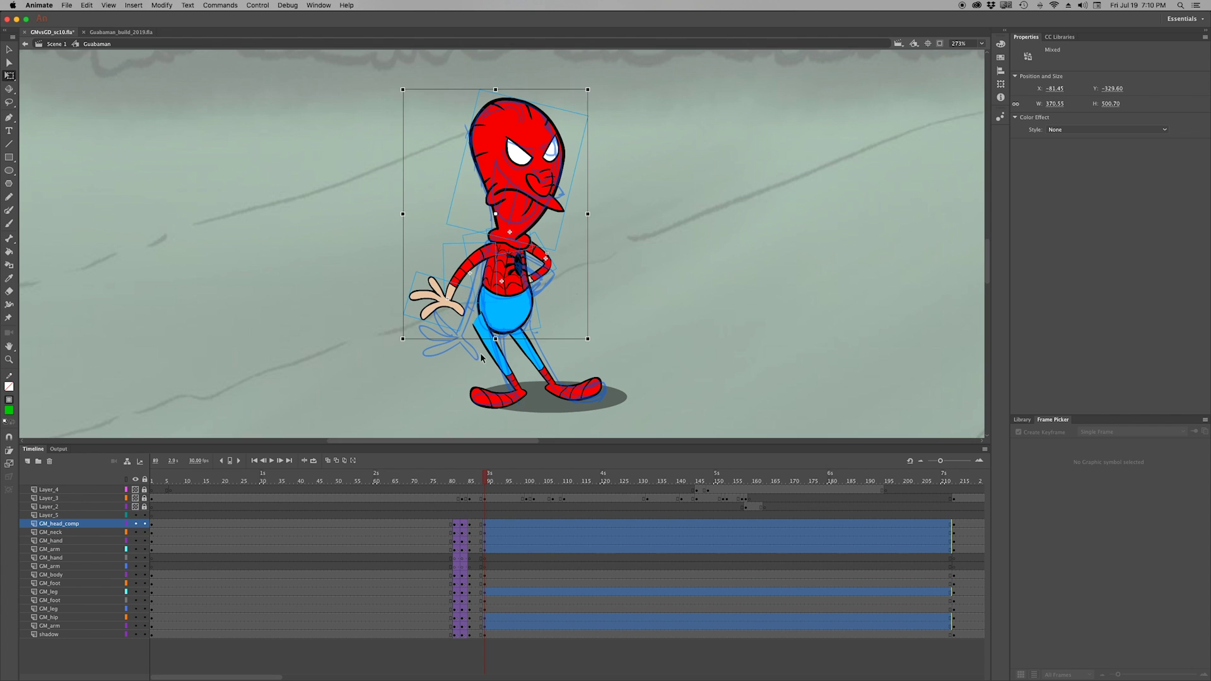
pyautogui.click(482, 327)
pyautogui.press('w')
pyautogui.click(539, 338)
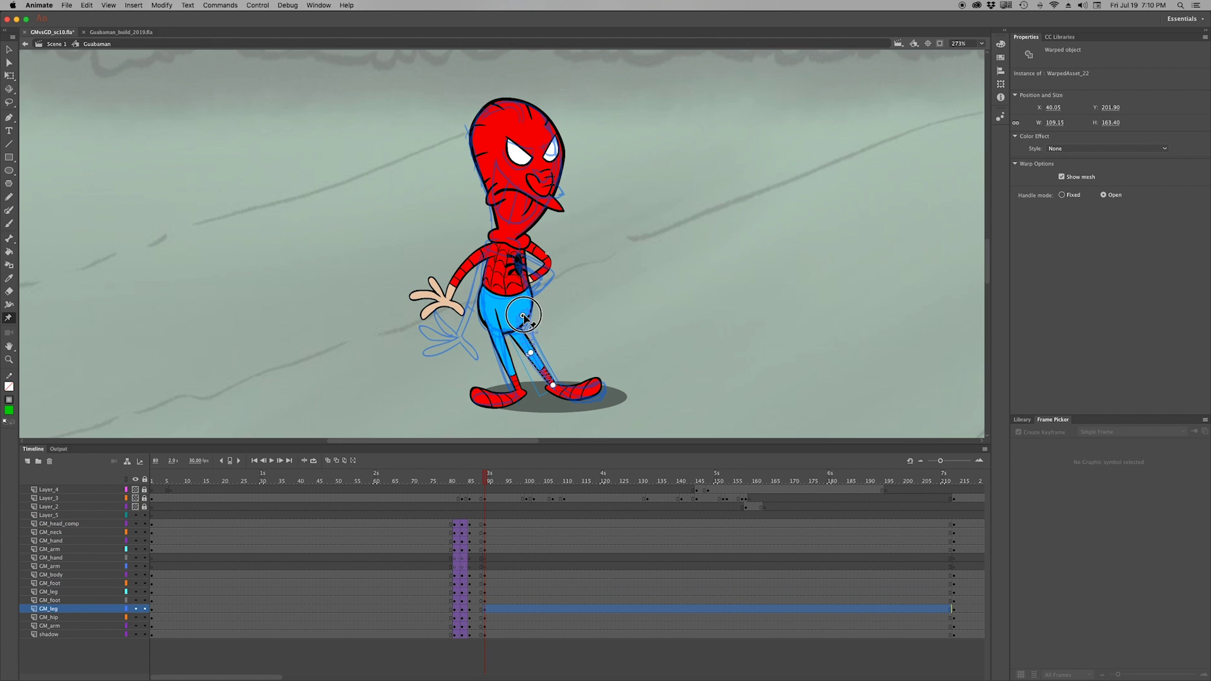
# Warp the arms to the rough pose at frame 89, move the front hand to its wrist and swap in hand pose 8
pyautogui.click(549, 266)
pyautogui.click(482, 271)
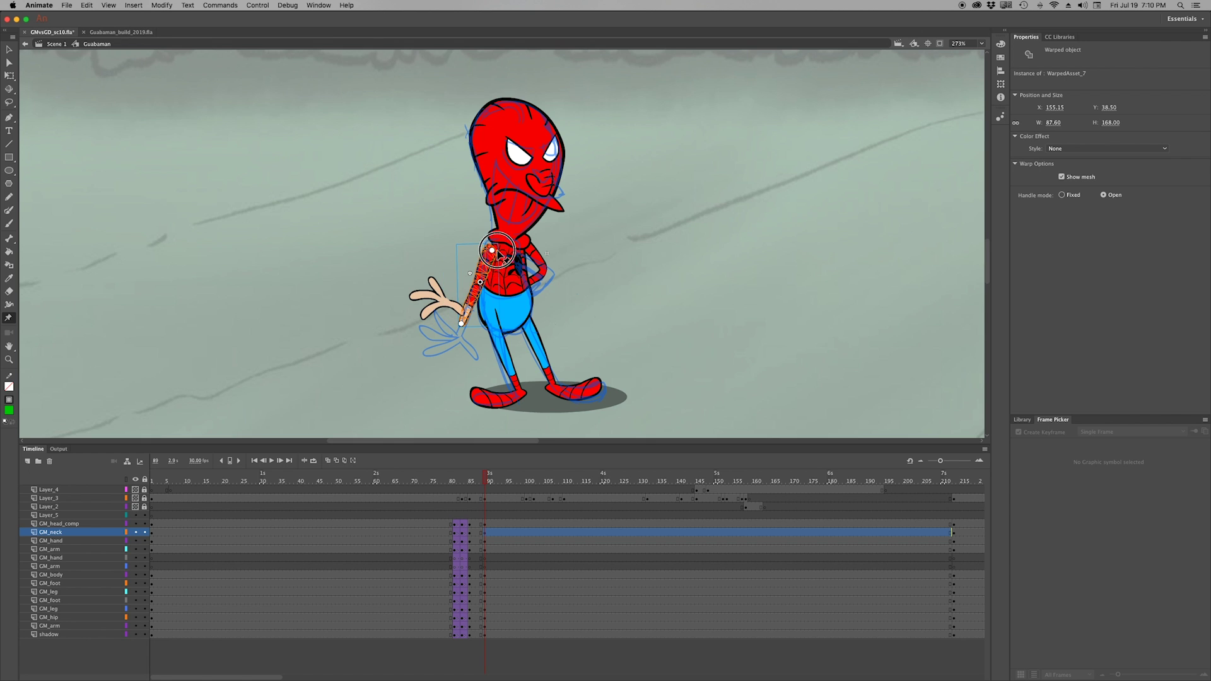
pyautogui.press('q')
pyautogui.click(463, 315)
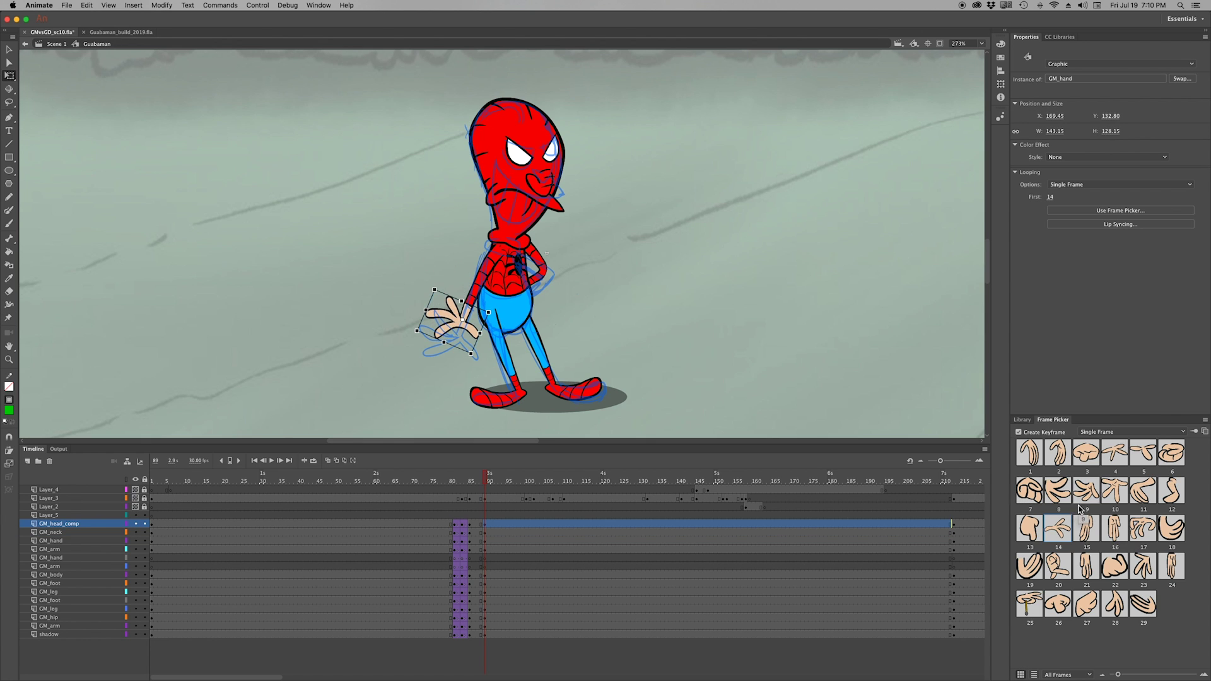
pyautogui.click(1059, 490)
# Draw a new spread-finger hand with a black brush outline in frame 30 of the GM_hand symbol
pyautogui.press('v')
pyautogui.doubleClick(466, 345)
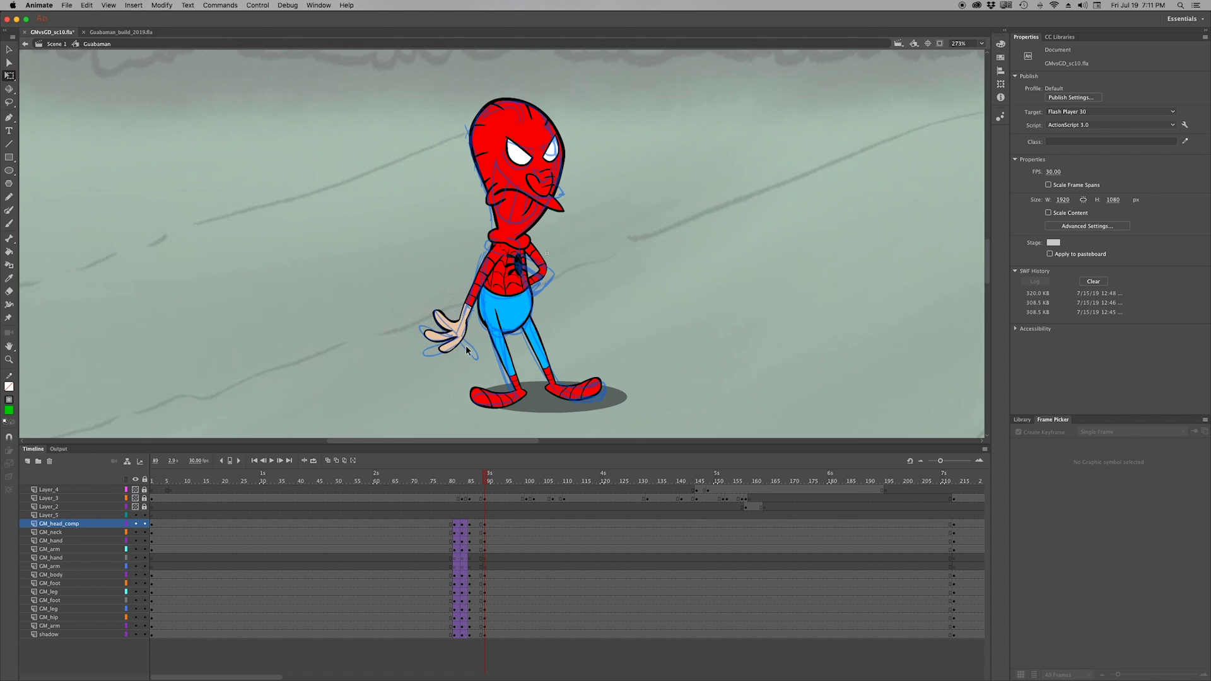
pyautogui.press('Return')
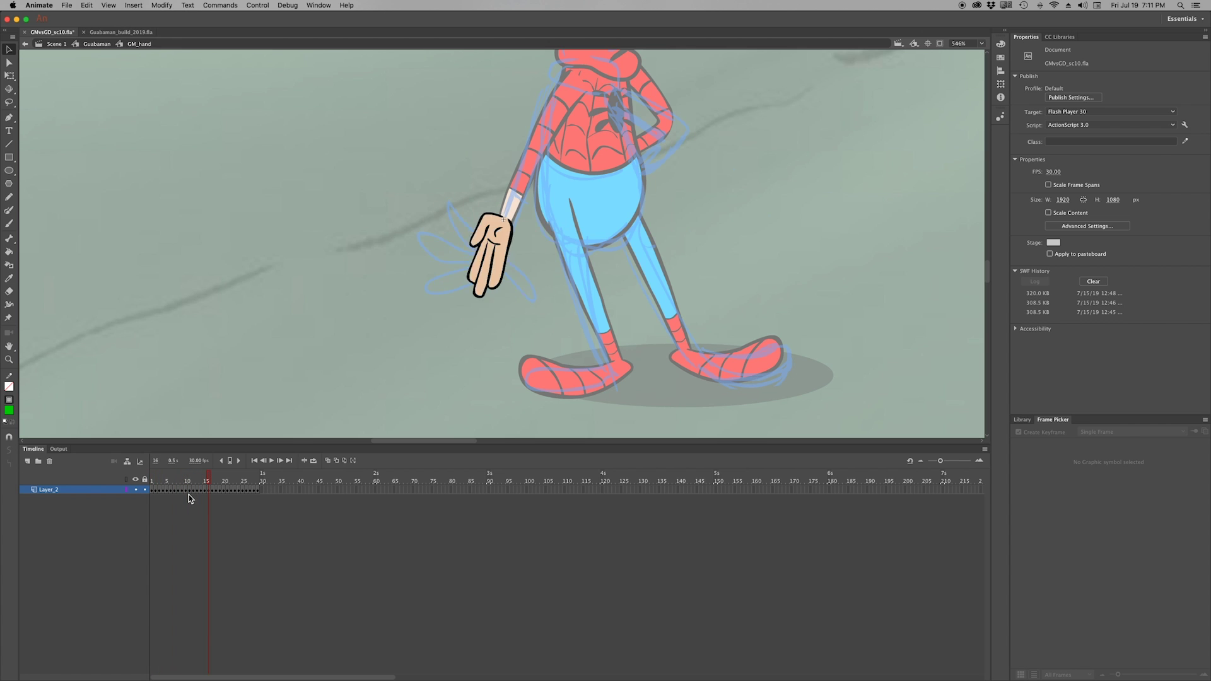
pyautogui.click(8, 223)
pyautogui.click(9, 409)
pyautogui.click(32, 426)
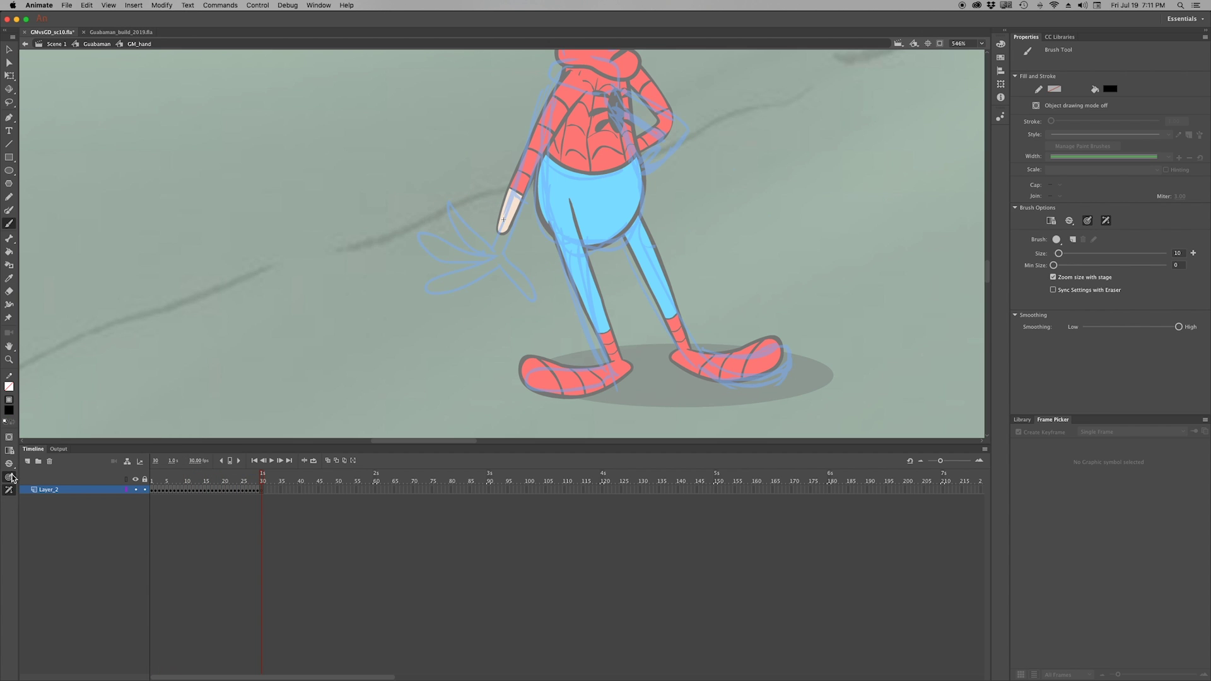
pyautogui.press('Return')
pyautogui.moveTo(502, 265); pyautogui.dragTo(430, 288)
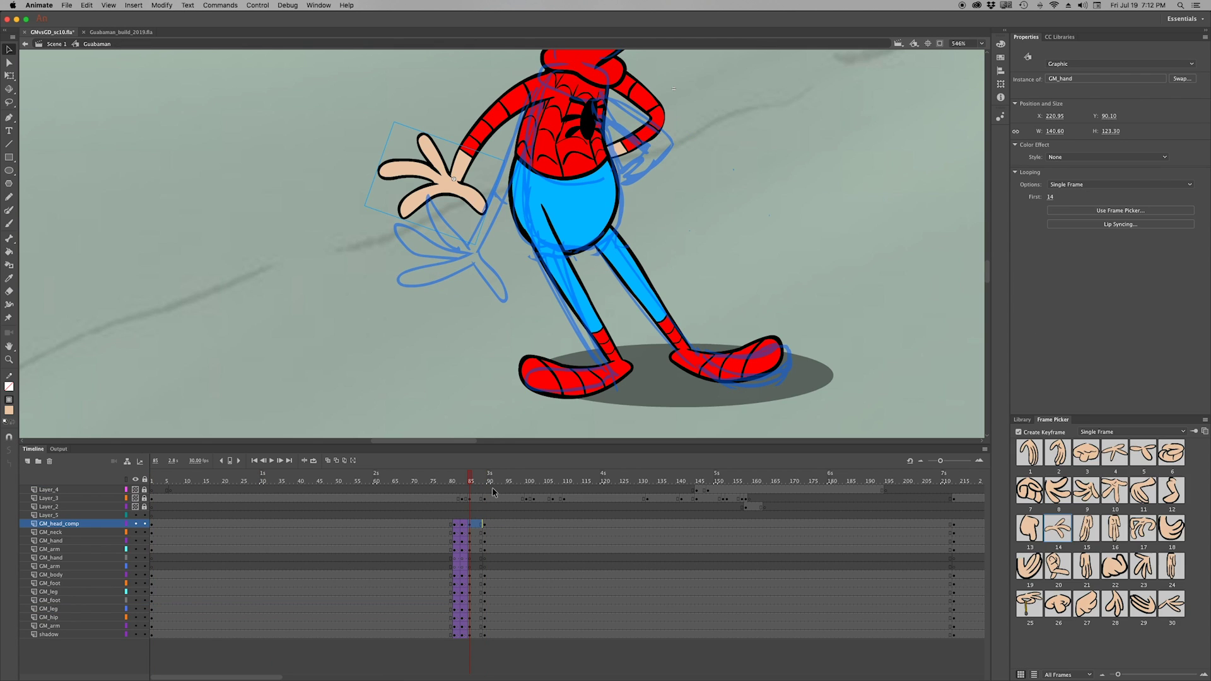
# Refit the front arm's warp and the spread hand to the settled pose at frame 89
pyautogui.click(483, 481)
pyautogui.press('super+minus')
pyautogui.click(536, 182)
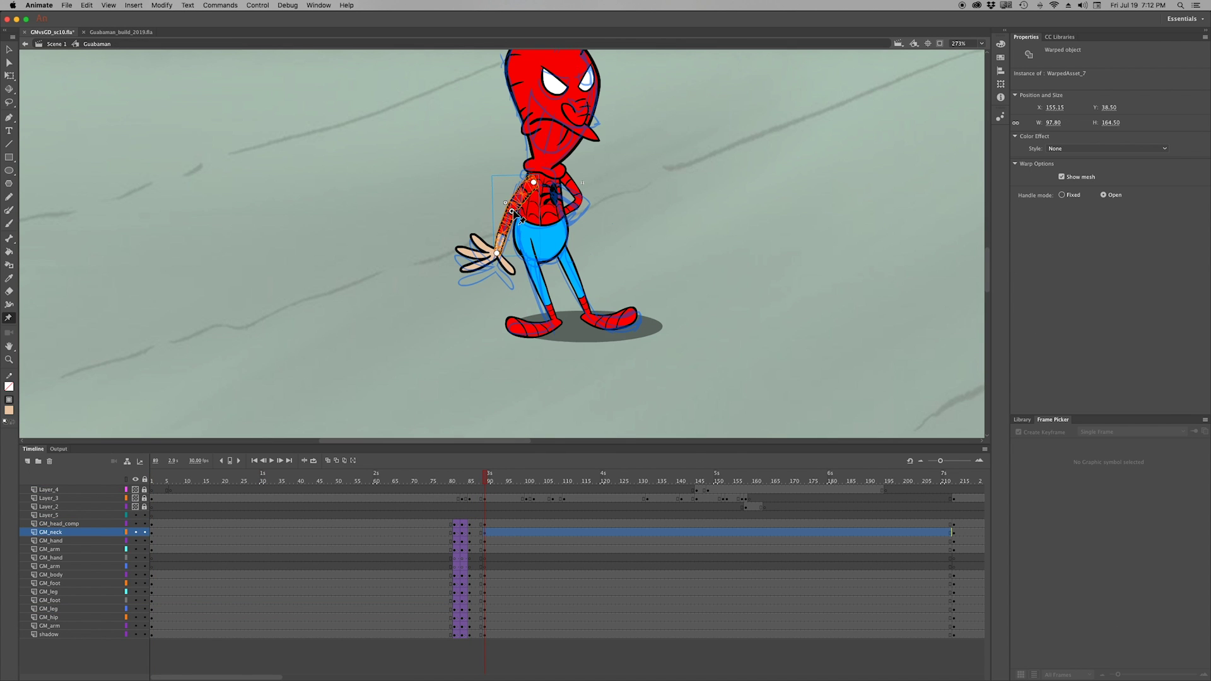
pyautogui.click(489, 480)
pyautogui.press('q')
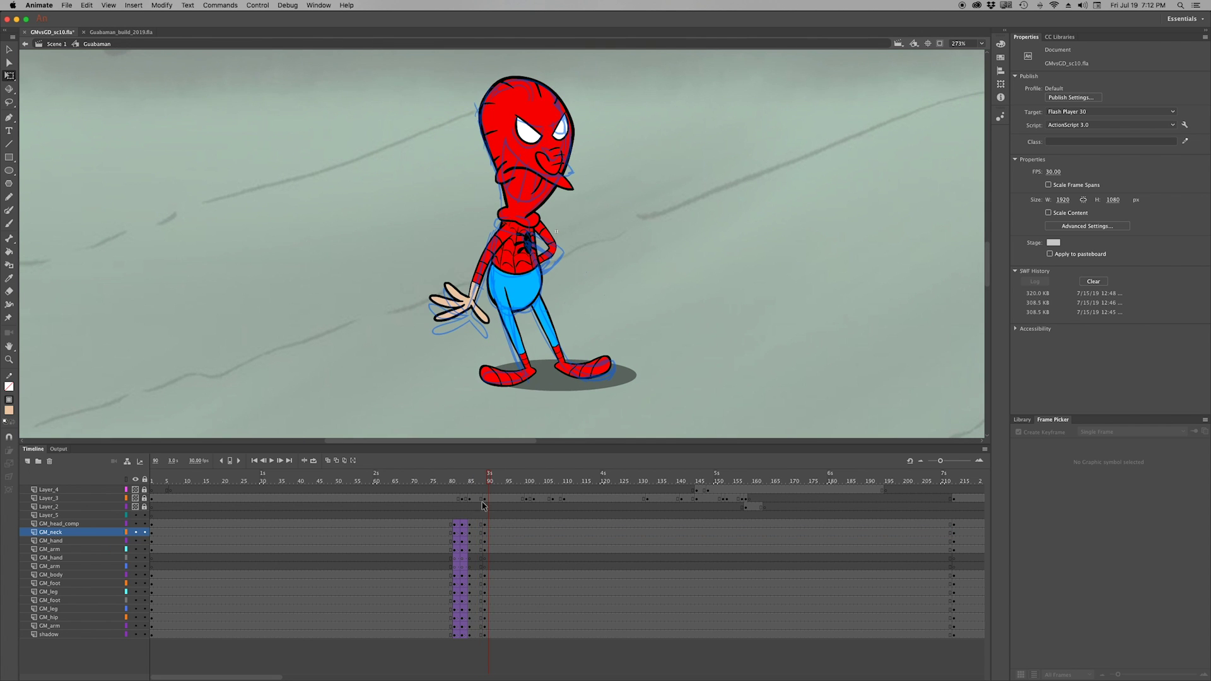
pyautogui.click(502, 314)
pyautogui.moveTo(502, 314); pyautogui.dragTo(502, 319)
pyautogui.press('w')
pyautogui.click(503, 318)
# Tween all rig layers from frame 85 to 89 with Quad EaseOut easing and preview the looped motion
pyautogui.click(477, 634)
pyautogui.moveTo(476, 634); pyautogui.dragTo(452, 510)
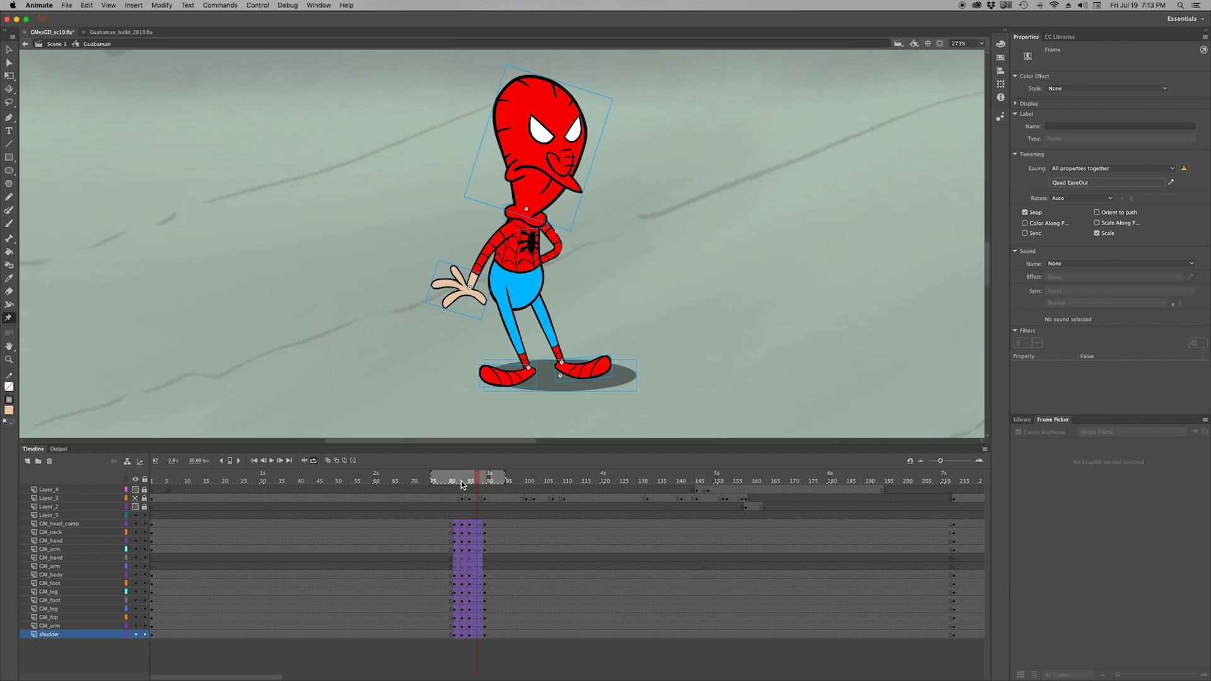
pyautogui.press('super+minus')
pyautogui.press('v')
pyautogui.click(622, 308)
pyautogui.press('Return')
pyautogui.click(520, 183)
pyautogui.press('Return')
pyautogui.click(603, 313)
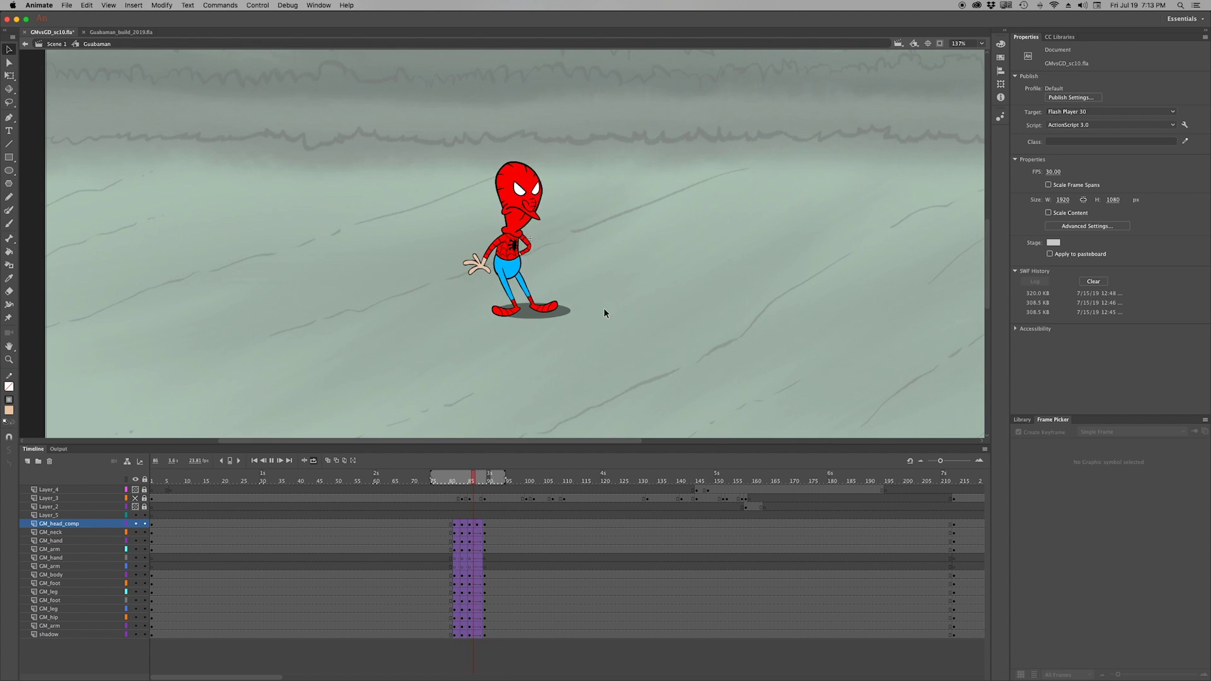
# Step back and forth through the turn, ending on frame 83, to examine the in-between poses
pyautogui.click(462, 479)
pyautogui.press(',')
pyautogui.press(',')
pyautogui.press(',')
pyautogui.press(',')
pyautogui.press(',')
pyautogui.press(',')
pyautogui.press(',')
pyautogui.press(',')
pyautogui.press('.')
pyautogui.press('.')
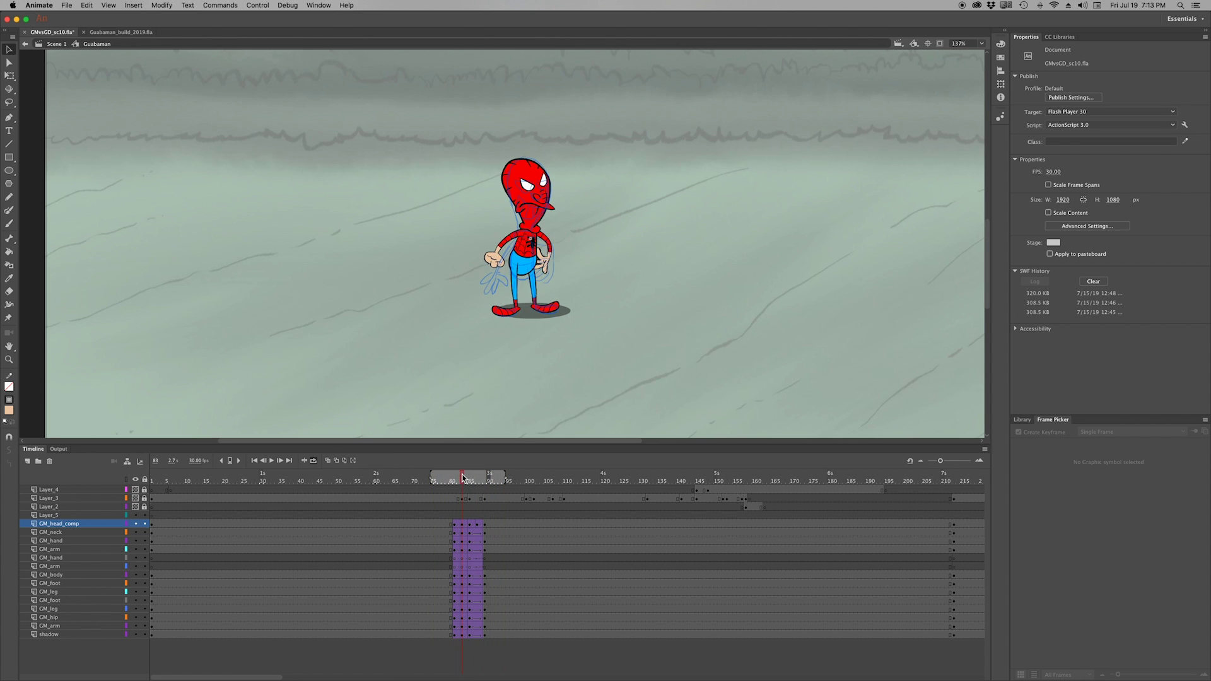
# Open the head symbol at frame 83, keyframe the facial features and swap the mouth for pose 8
pyautogui.hotkey('ctrl', '=')
pyautogui.doubleClick(504, 215)
pyautogui.click(314, 461)
pyautogui.click(462, 532)
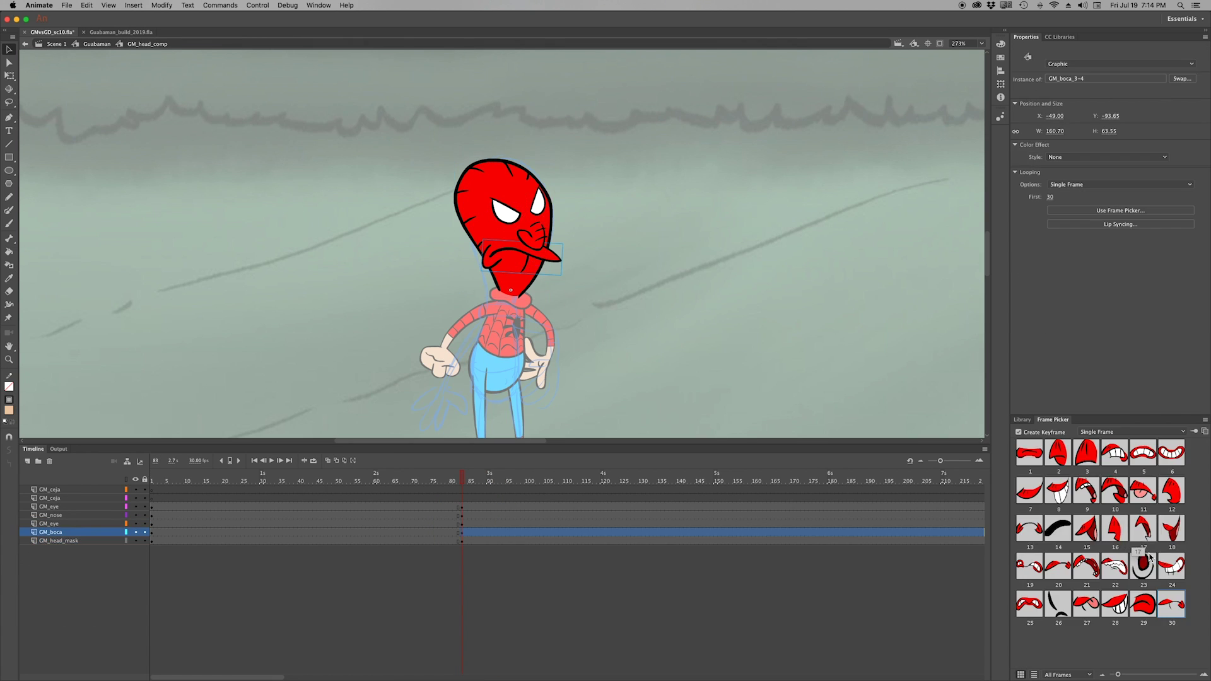
pyautogui.click(1058, 491)
# Draw a toothy grin with black brush outlines in frame 31 of the mouth symbol and tidy the tooth lines
pyautogui.doubleClick(542, 293)
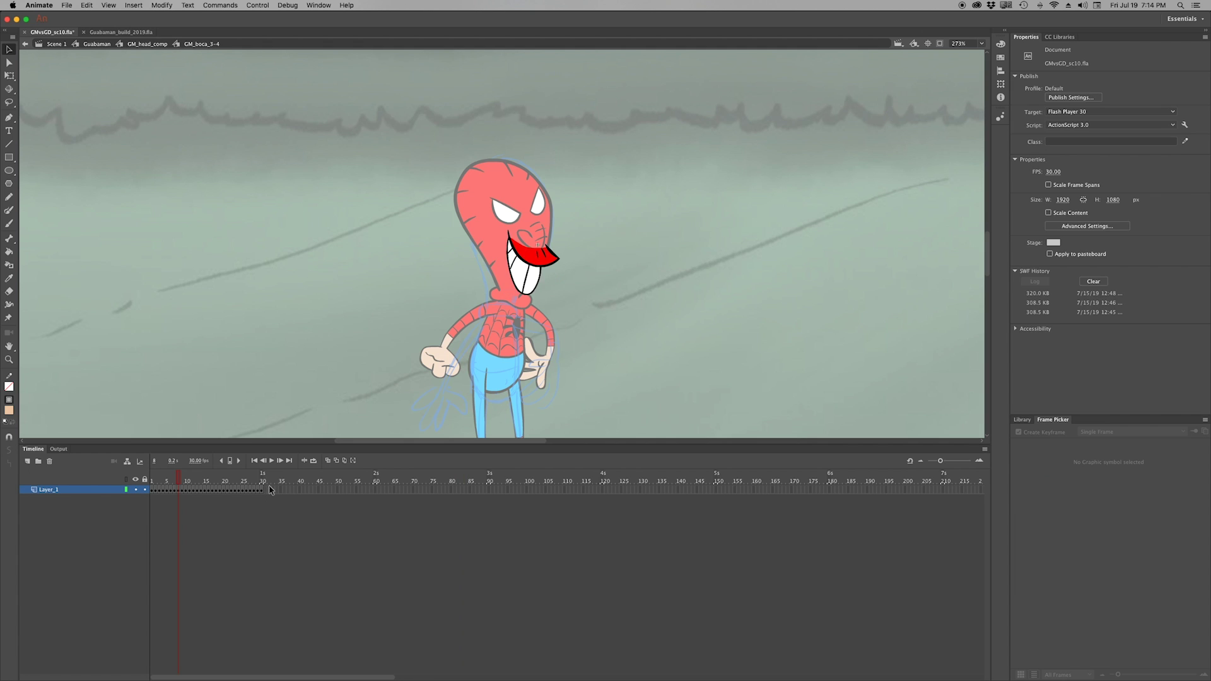
pyautogui.press('b')
pyautogui.click(8, 410)
pyautogui.click(39, 449)
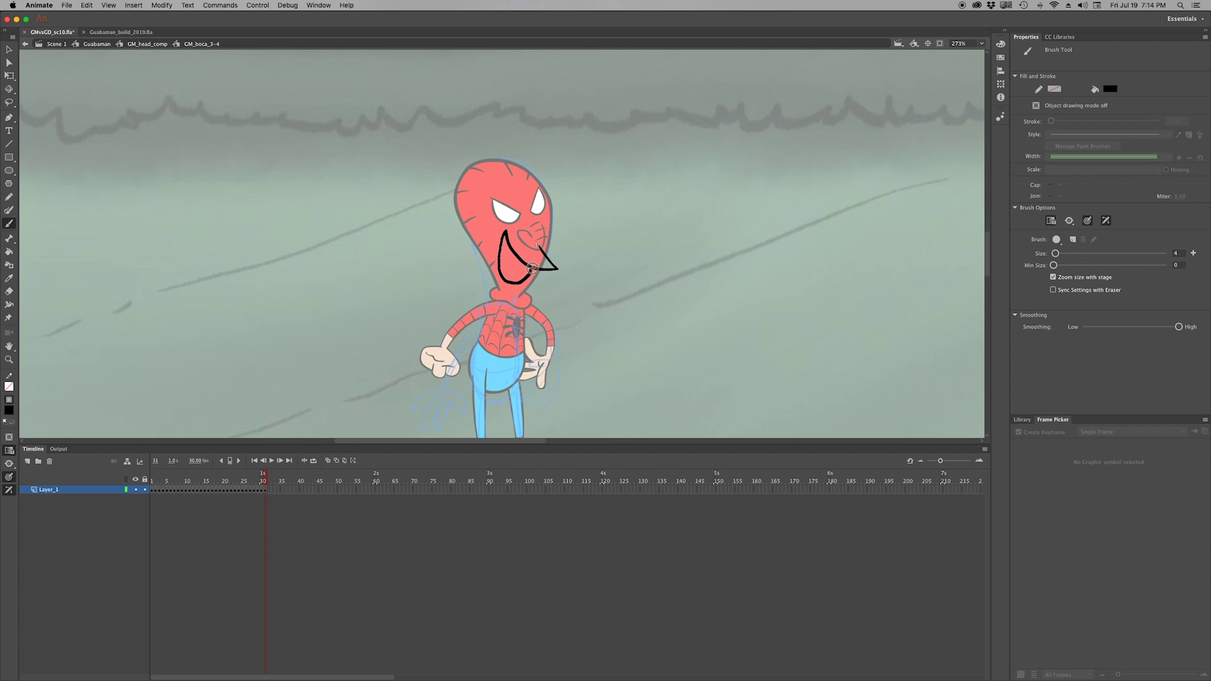
pyautogui.press('z')
pyautogui.doubleClick(504, 274)
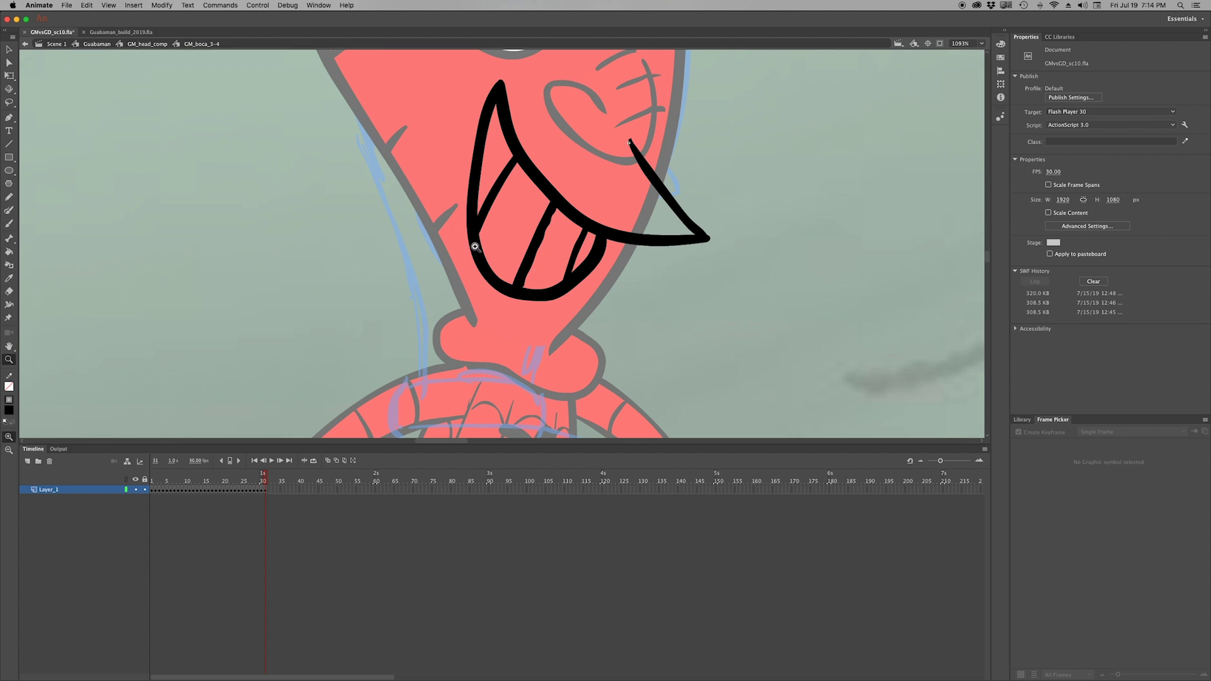
pyautogui.moveTo(548, 221); pyautogui.dragTo(570, 228)
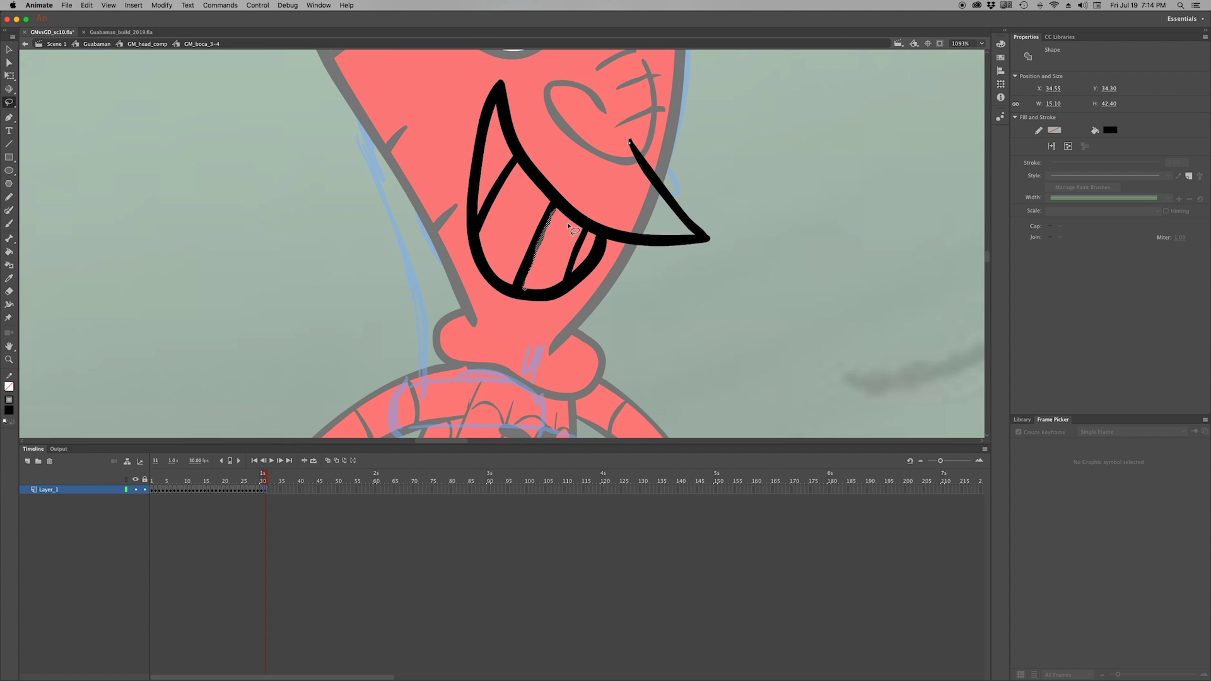
pyautogui.click(643, 304)
# Close the new grin's lip outline in red, then fill the lip red and the teeth white
pyautogui.press('super+minus')
pyautogui.press('b')
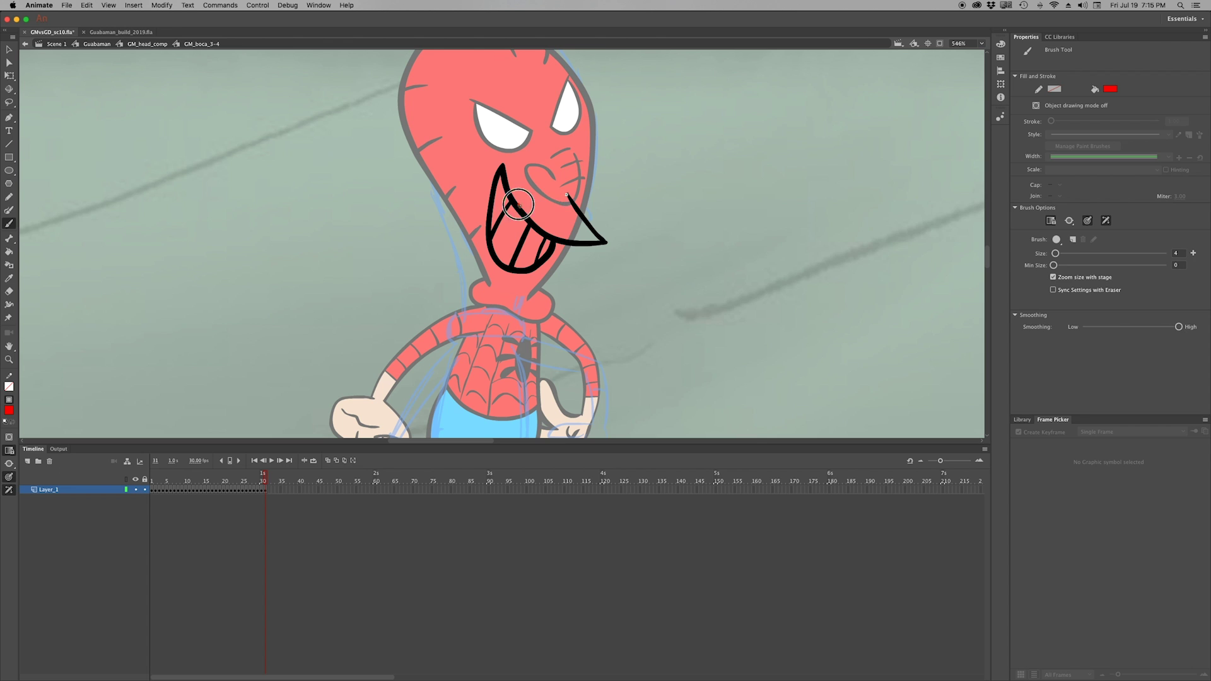
pyautogui.press('k')
pyautogui.click(530, 211)
pyautogui.press('v')
# Swap the head's mouth at frame 83 for the new grin, pose 31, and play back the rig
pyautogui.doubleClick(589, 319)
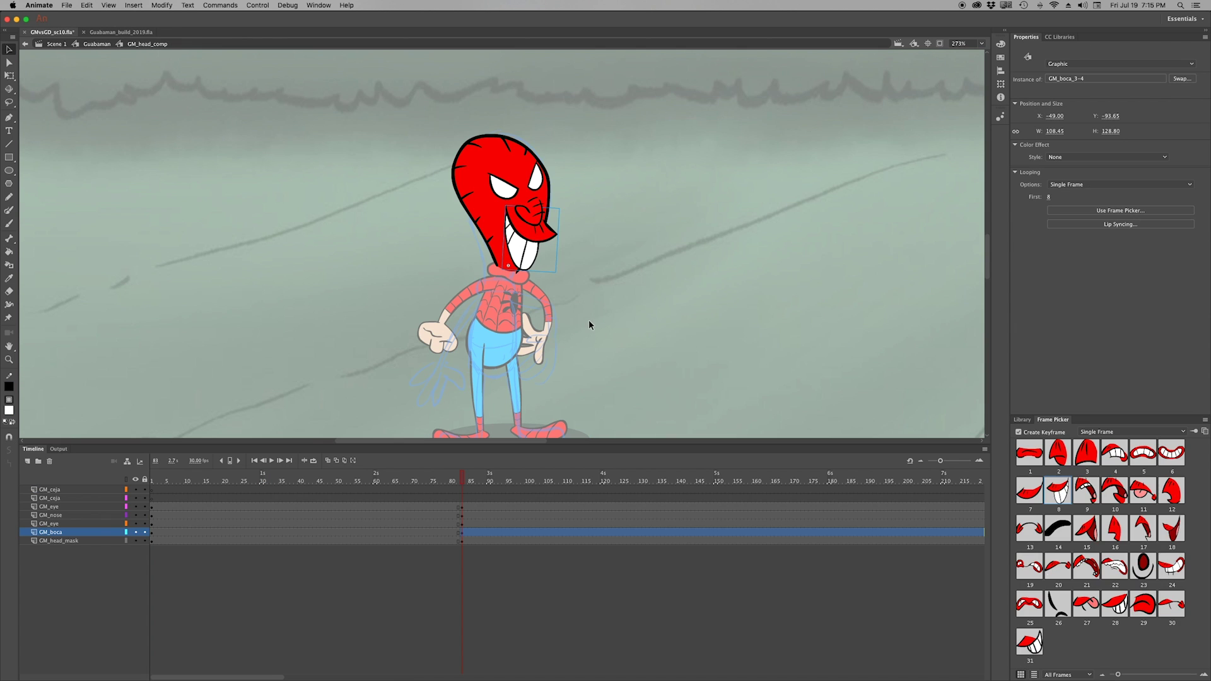
pyautogui.doubleClick(445, 204)
pyautogui.press('Return')
pyautogui.press('z')
pyautogui.scroll(3, 548, 314)
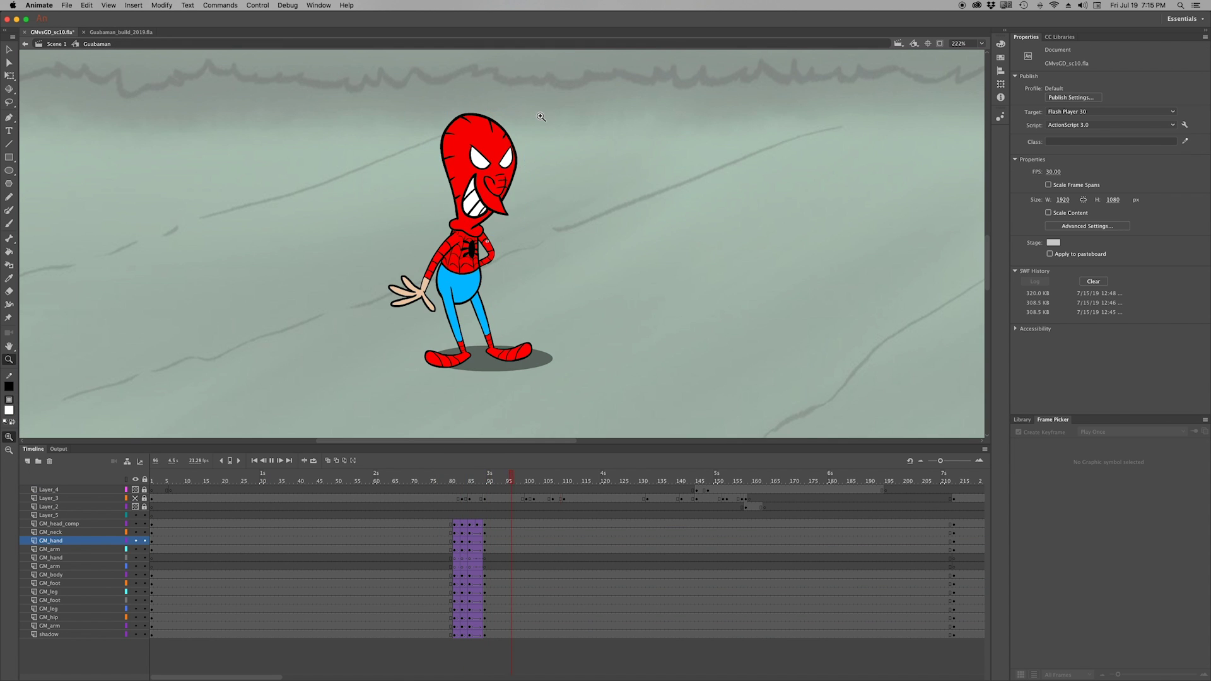
# Reopen the grin drawing and reshape the red upper lip's edge where it meets the teeth outline
pyautogui.click(485, 177)
pyautogui.doubleClick(483, 189)
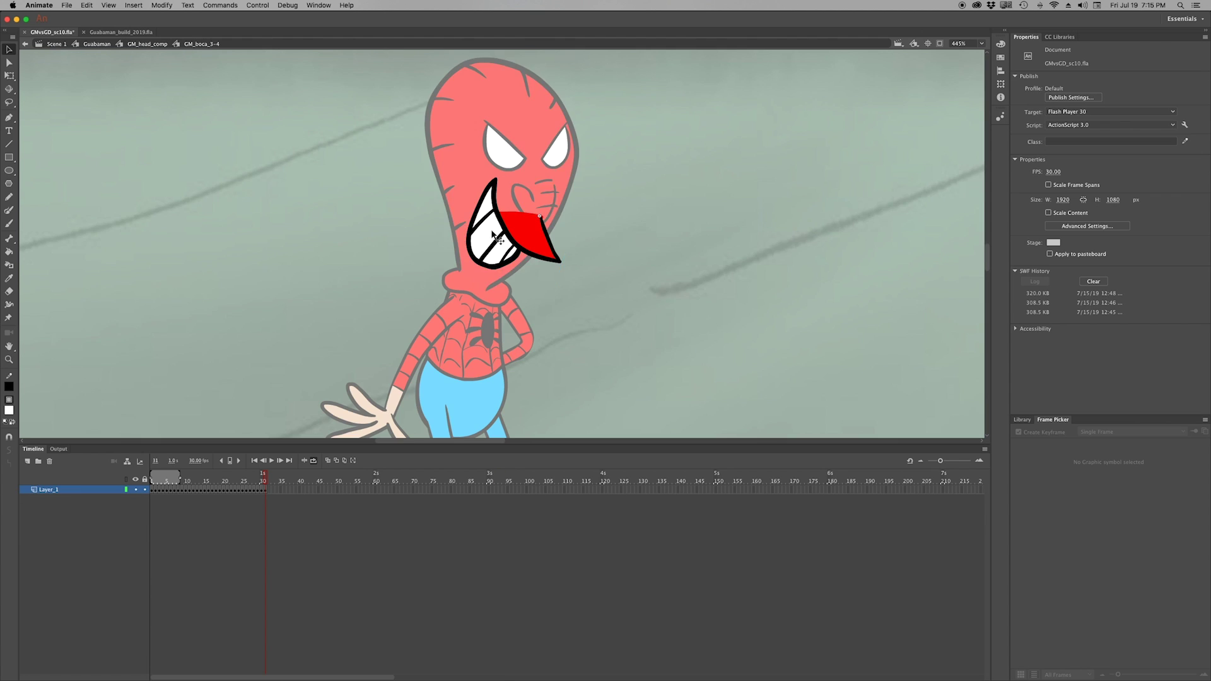
pyautogui.click(479, 190)
pyautogui.press('v')
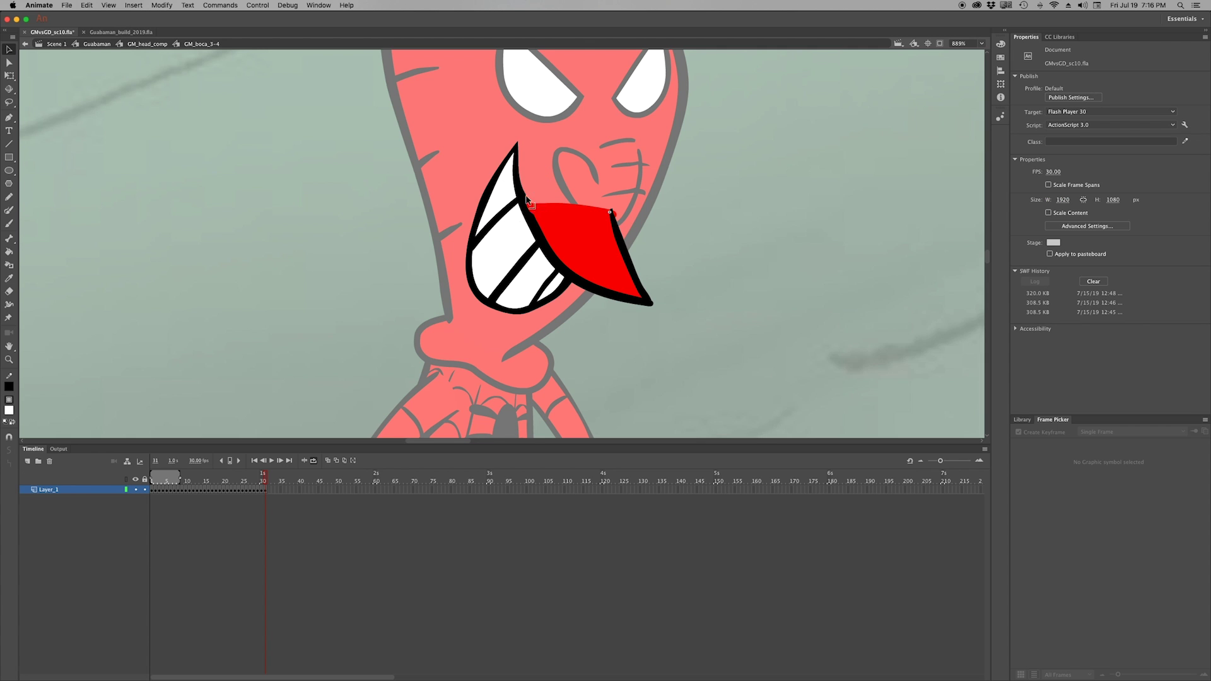
pyautogui.press('a')
pyautogui.click(561, 264)
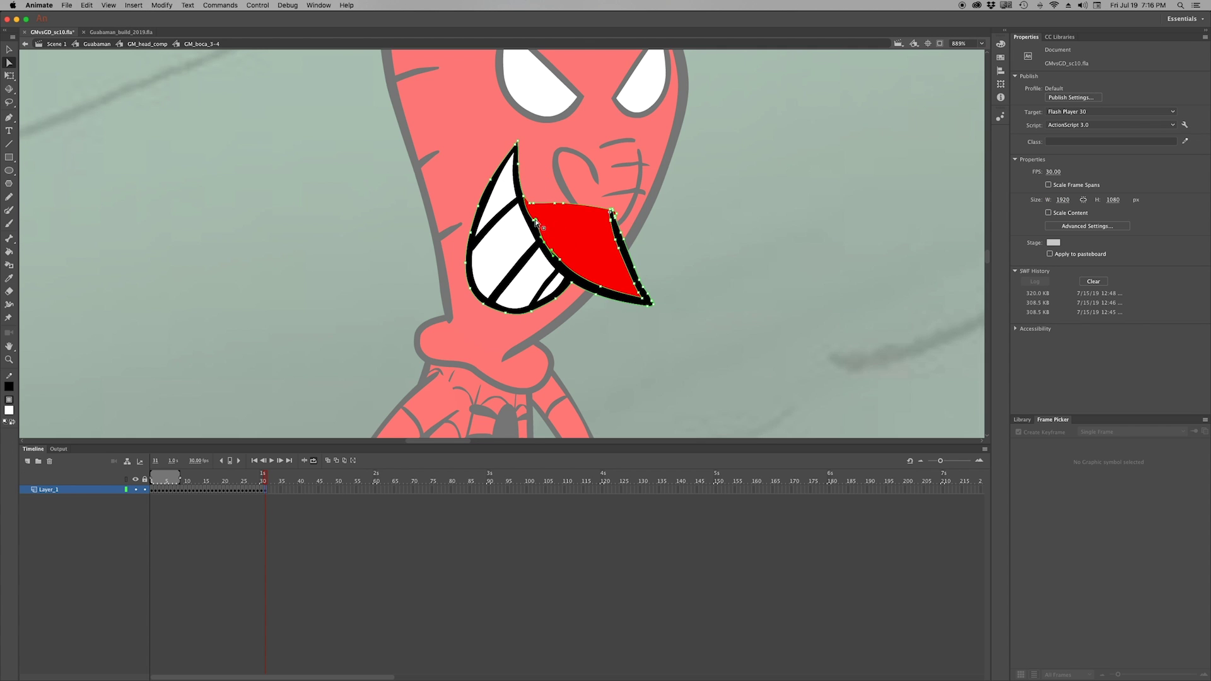
pyautogui.press('v')
pyautogui.click(536, 200)
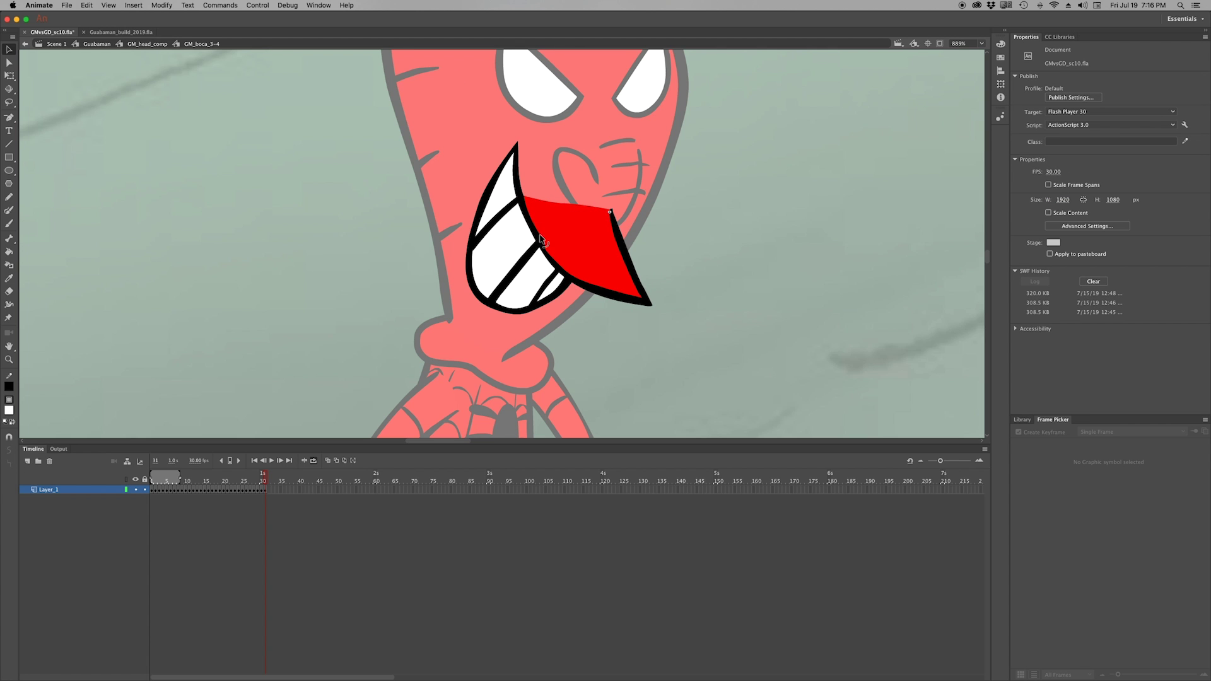
pyautogui.doubleClick(619, 296)
pyautogui.doubleClick(622, 296)
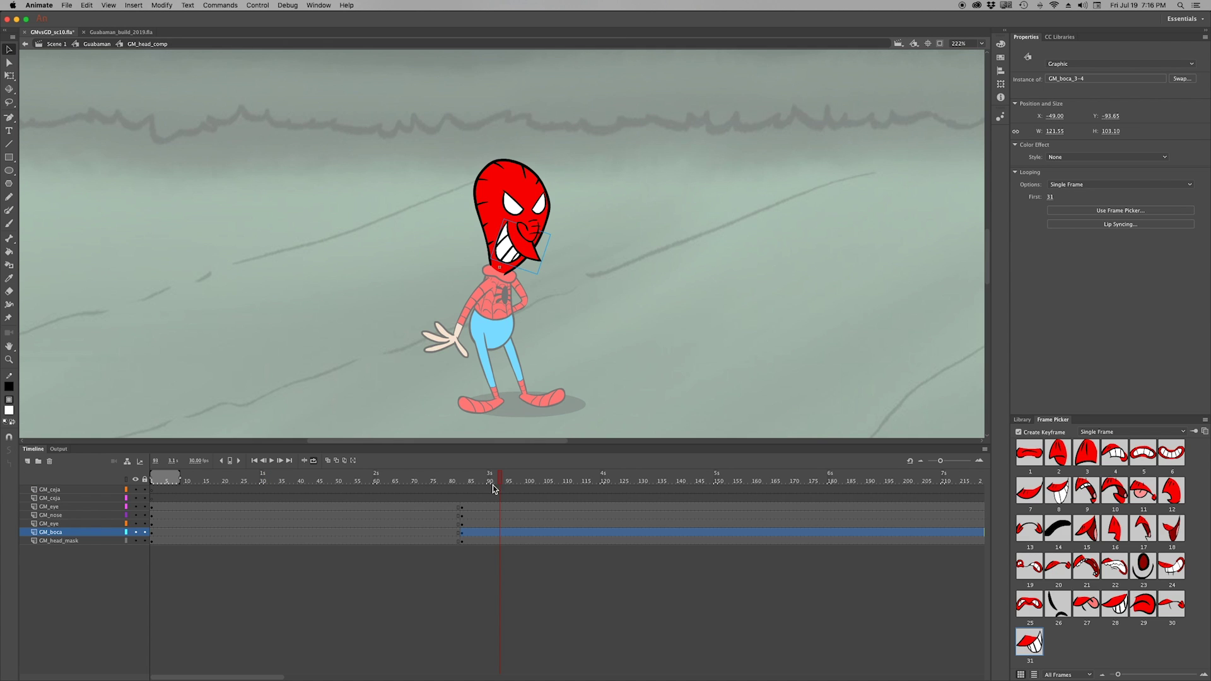
# Reposition the head at frame 85 and play back the turn
pyautogui.press('Return')
pyautogui.press('Return')
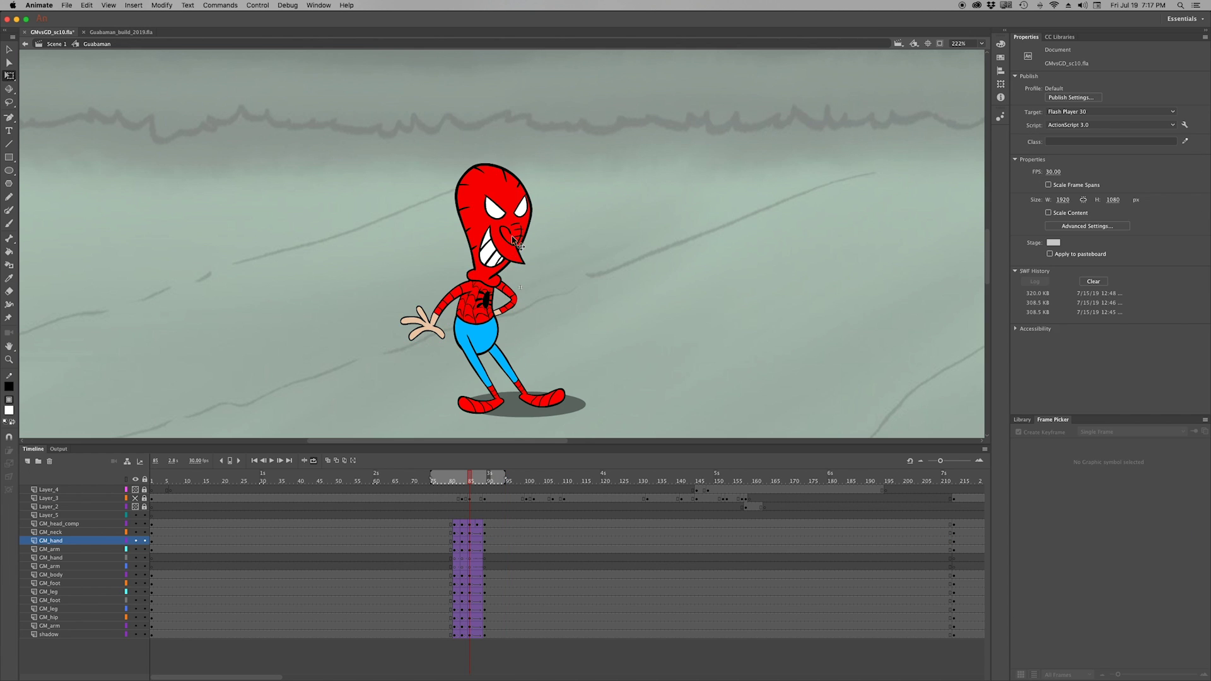
pyautogui.click(504, 208)
pyautogui.press('Return')
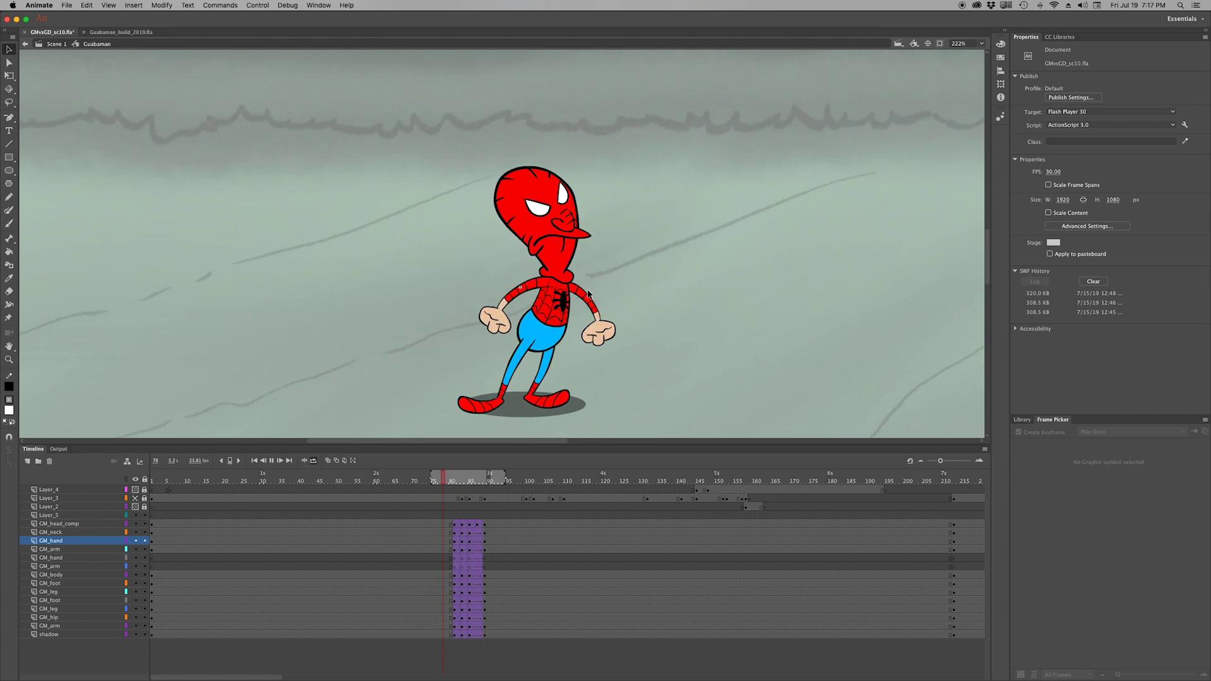
pyautogui.press('Return')
# Adjust the shadow to sit under the feet in the settled pose and replay the motion
pyautogui.click(476, 578)
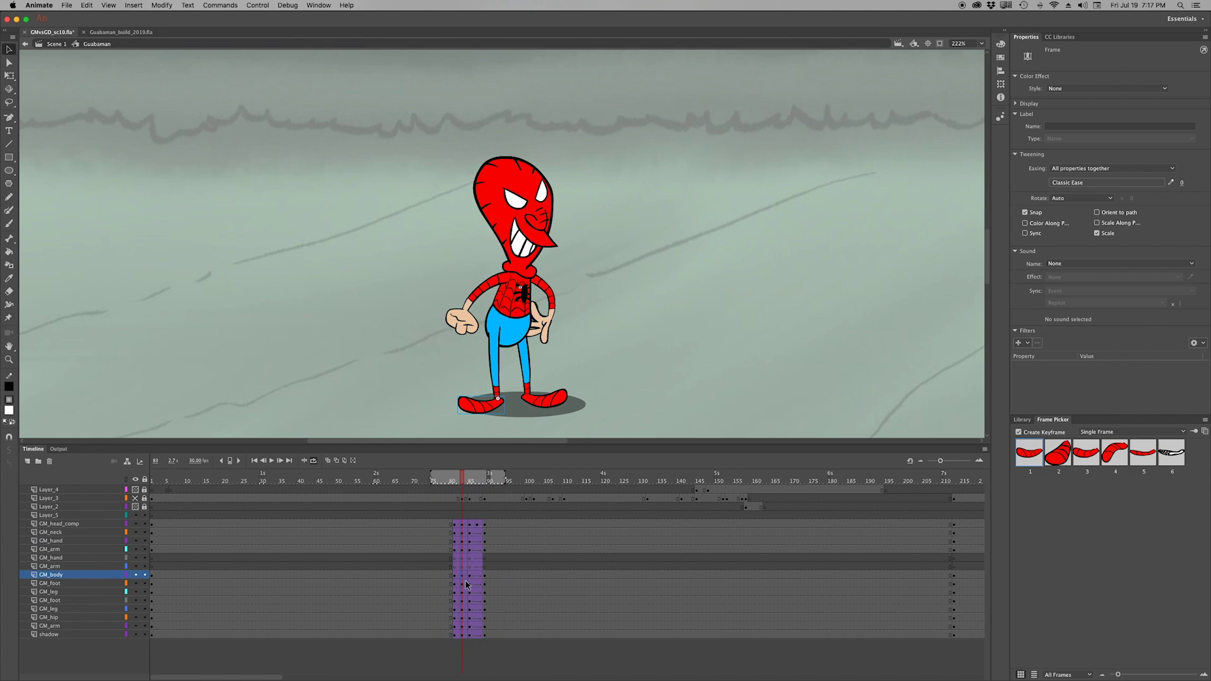
pyautogui.press('Return')
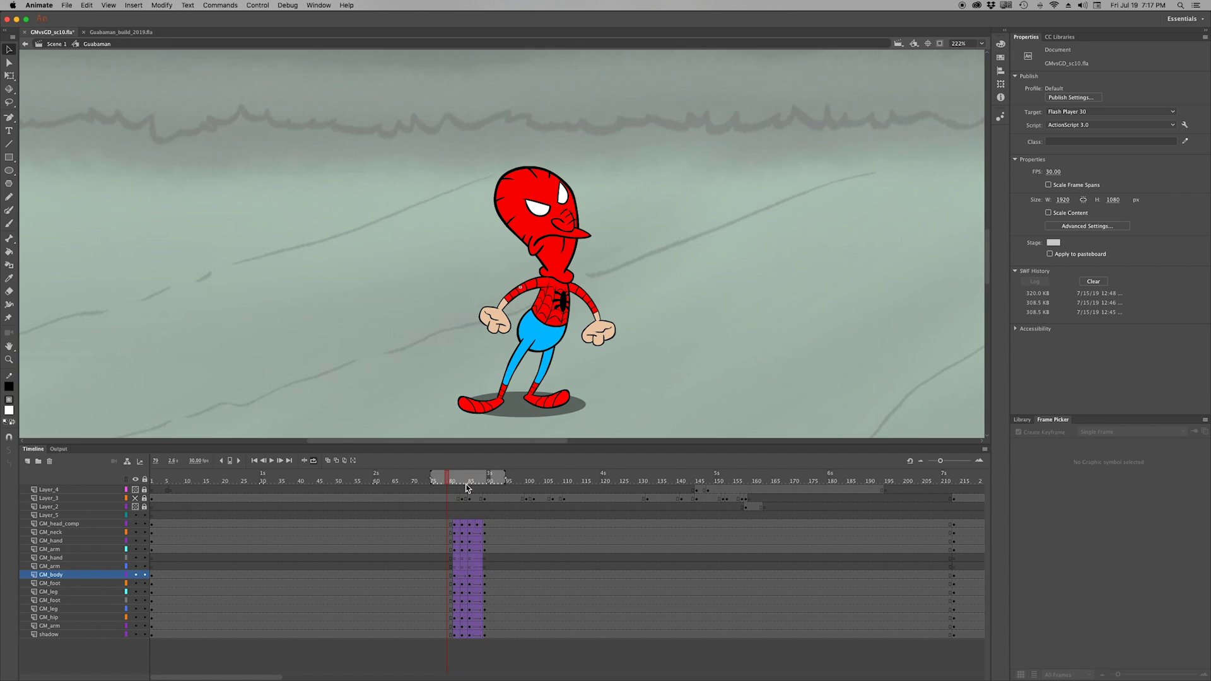
pyautogui.click(471, 634)
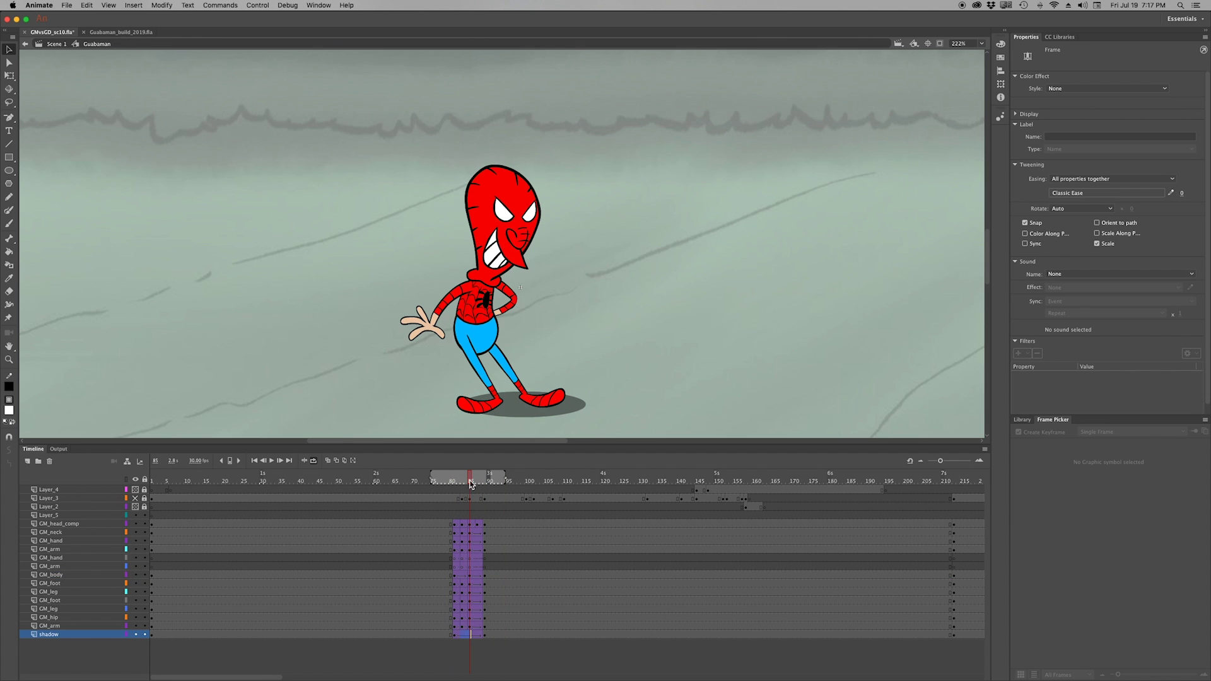
pyautogui.press('.')
pyautogui.press('.')
pyautogui.click(1079, 197)
pyautogui.click(854, 263)
pyautogui.press('Return')
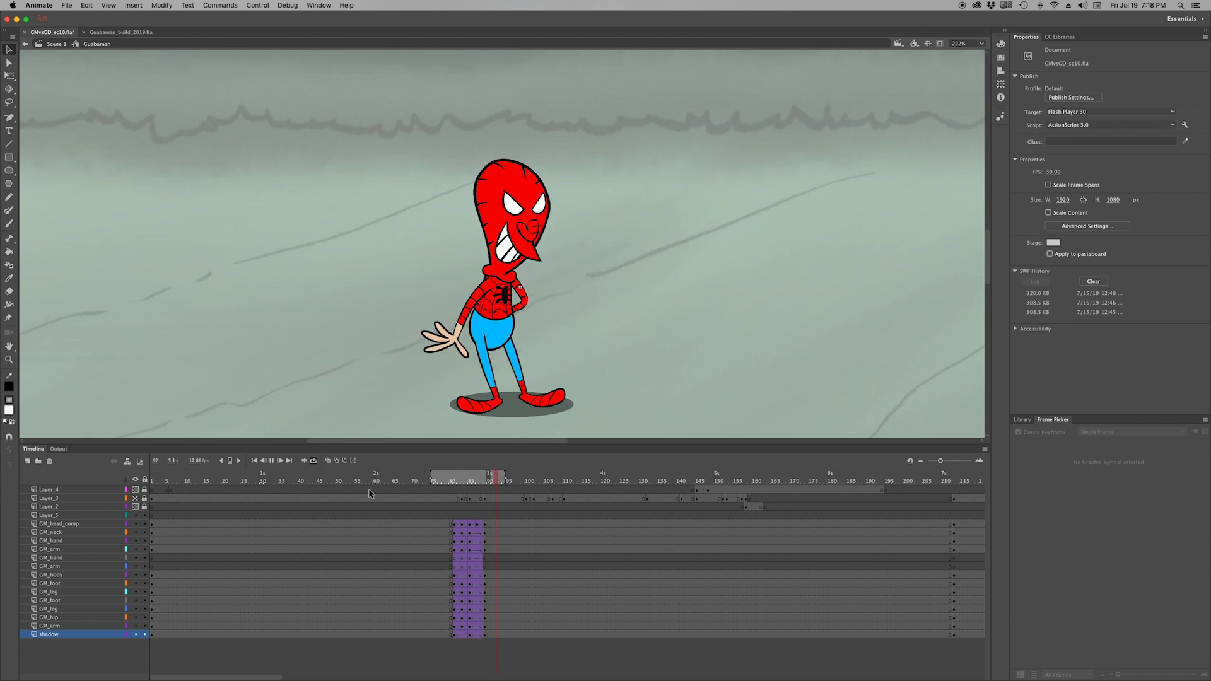
# Show the rough Layer_3 again and insert keyframes on all rig layers at frame 107
pyautogui.press('super+minus')
pyautogui.click(135, 498)
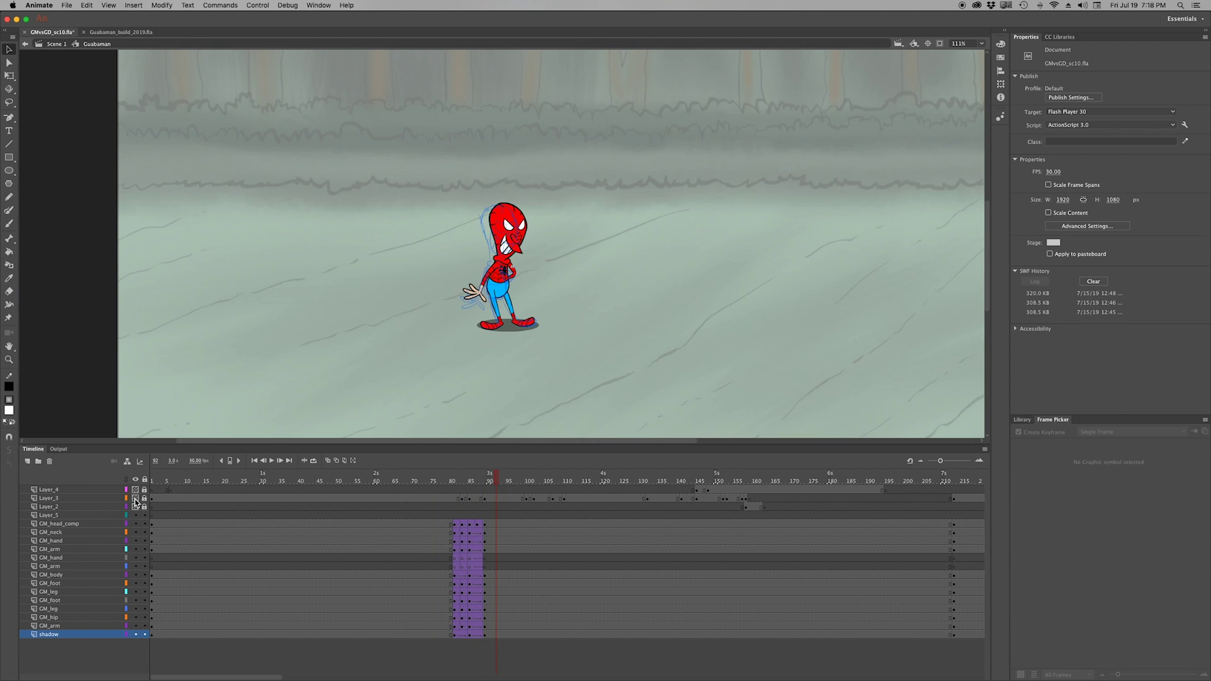
pyautogui.moveTo(523, 474); pyautogui.dragTo(553, 474)
pyautogui.press('super+a')
pyautogui.press('super+equal')
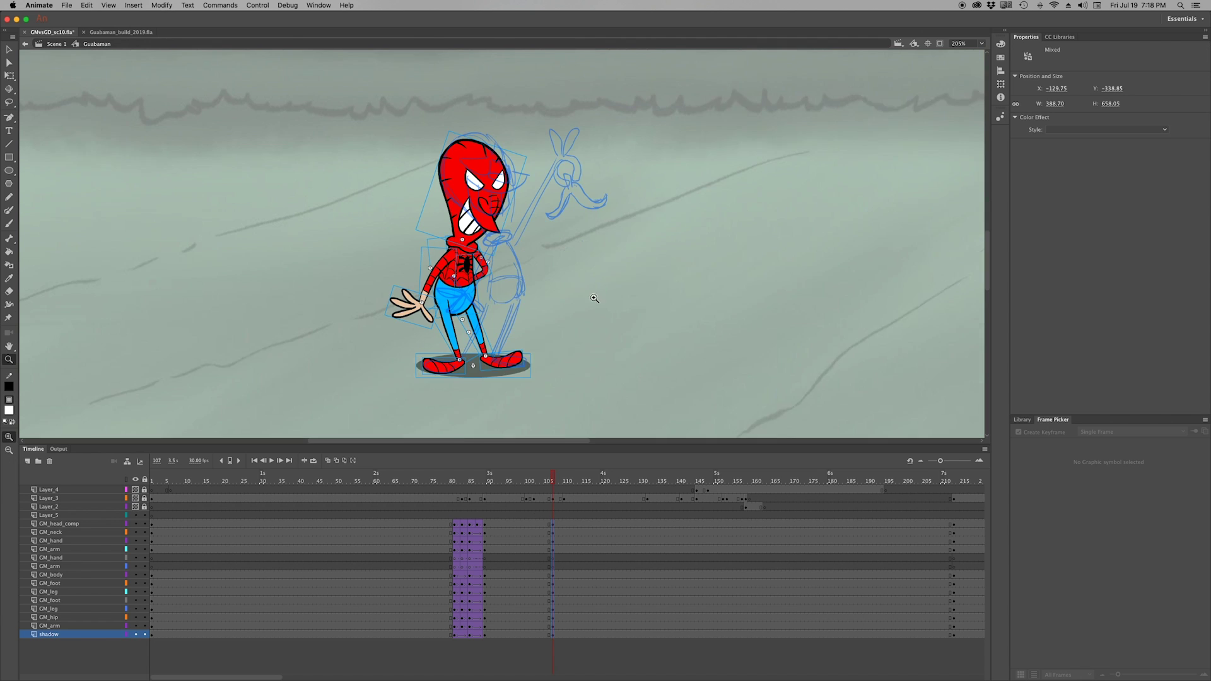
# Copy the rig's pose from frame 81 to frame 107 and adjust the legs with the Asset Warp tool
pyautogui.click(451, 479)
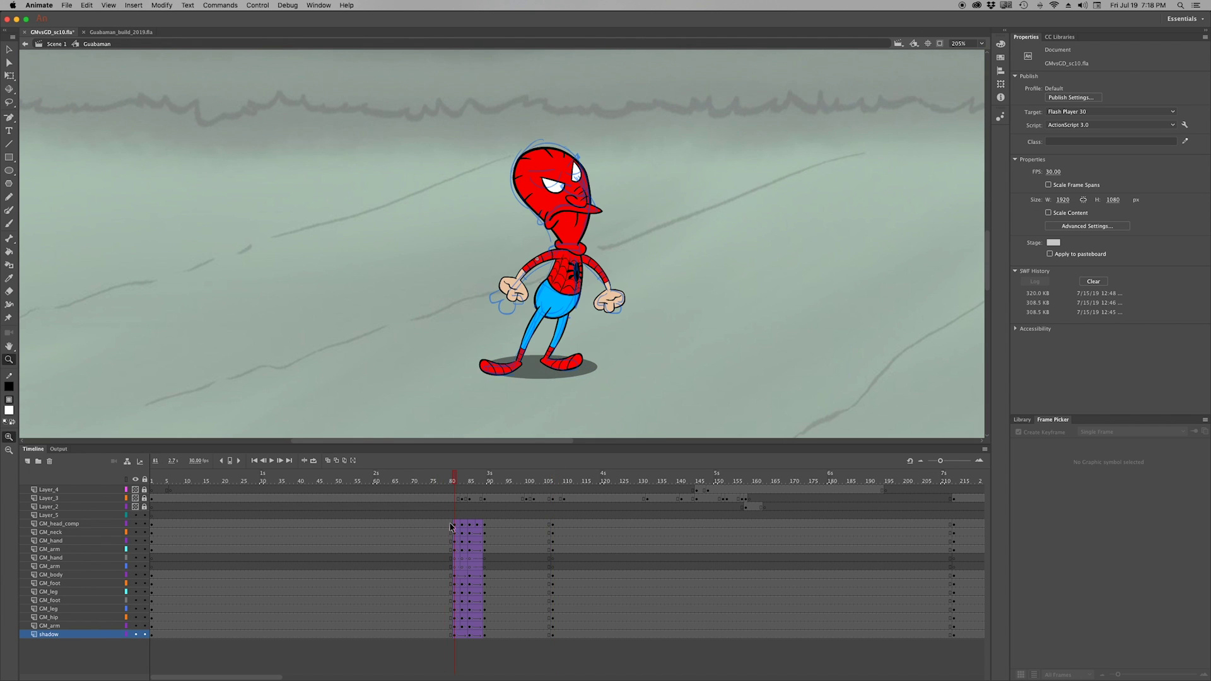
pyautogui.click(522, 524)
pyautogui.click(558, 499)
pyautogui.press('w')
pyautogui.click(532, 343)
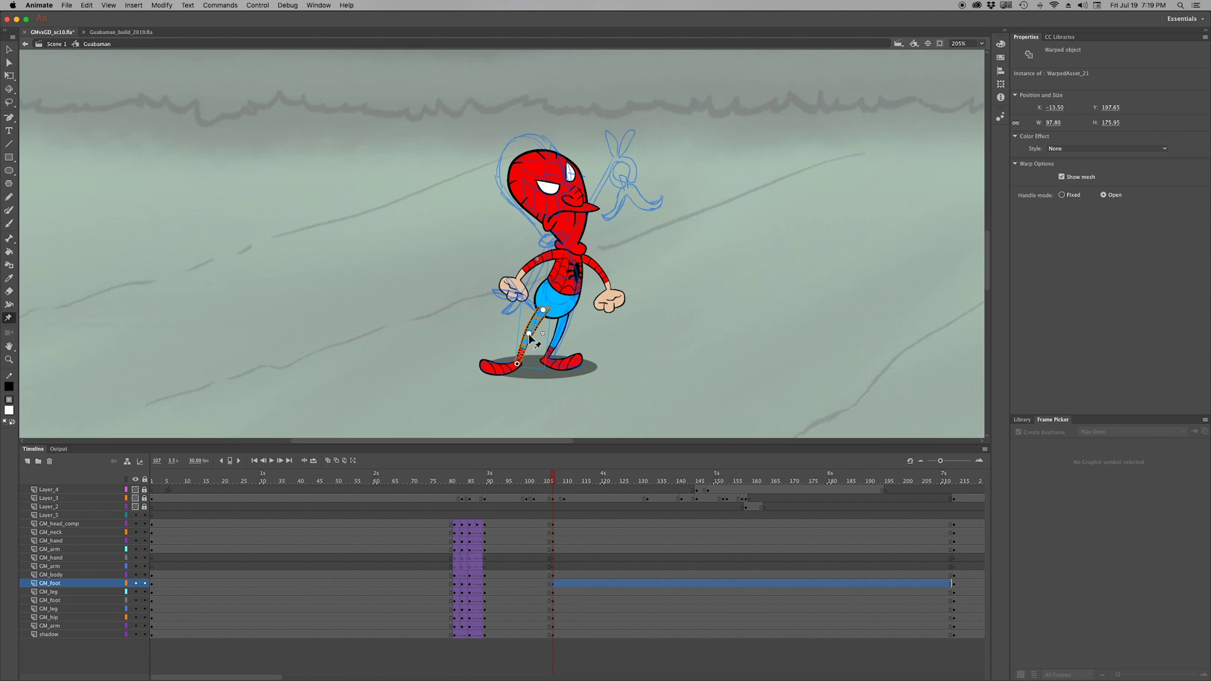
# Set the lowered hand to drawing 30 and reshape its arm to follow the rough at frame 107
pyautogui.press('q')
pyautogui.click(514, 292)
pyautogui.click(1171, 604)
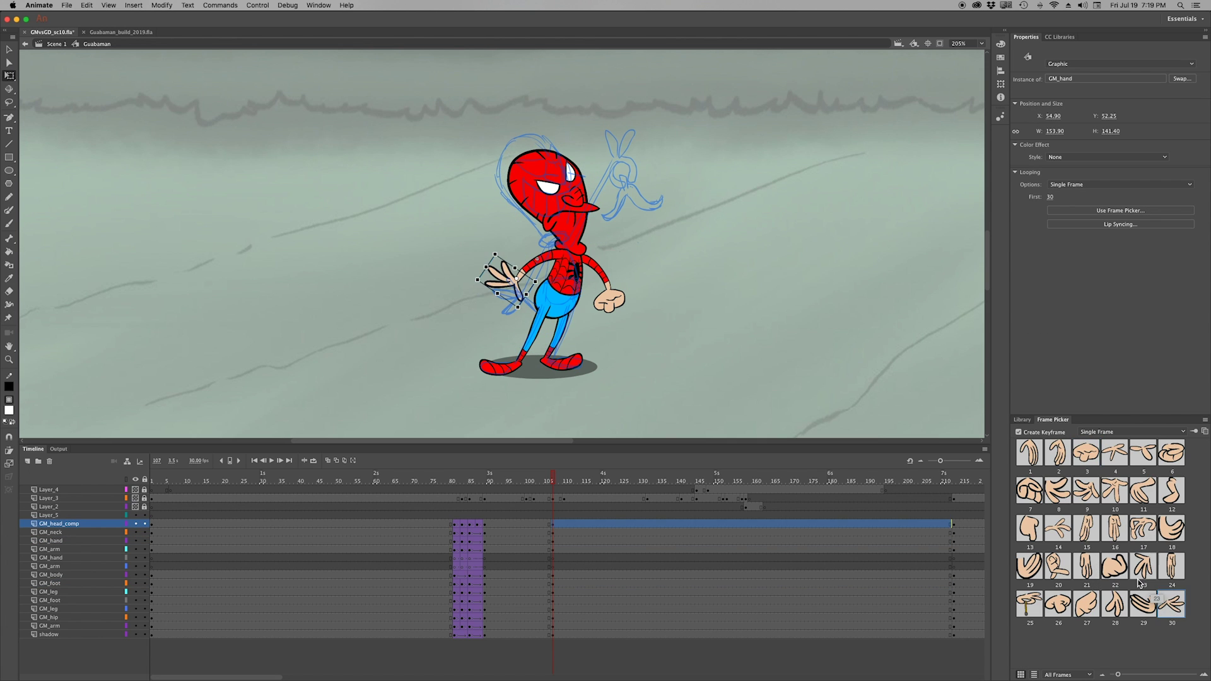
pyautogui.press('w')
pyautogui.click(538, 265)
pyautogui.press('q')
# Warp the other arm up to the rough's raised hand at frame 107 and move the fist onto its end
pyautogui.click(603, 268)
pyautogui.press('w')
pyautogui.moveTo(617, 268); pyautogui.dragTo(616, 162)
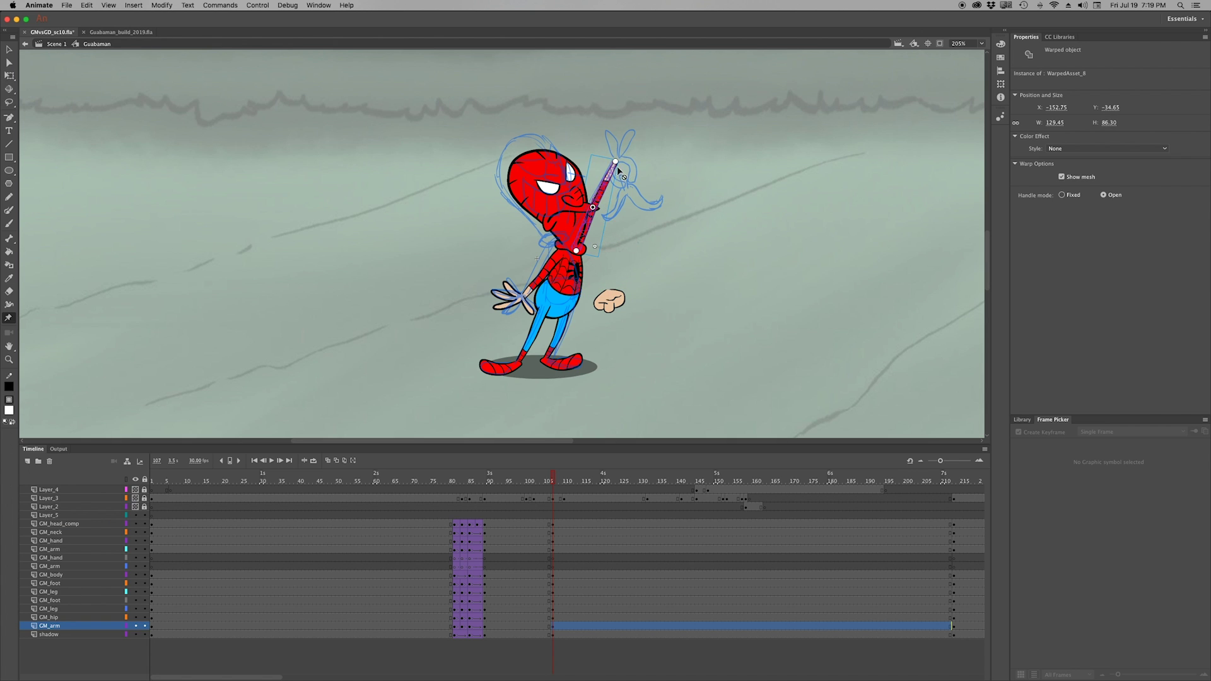
pyautogui.press('q')
pyautogui.moveTo(609, 302); pyautogui.dragTo(623, 153)
# Select the upper-body parts and lean them back to match the rough pose at frame 107
pyautogui.click(571, 214)
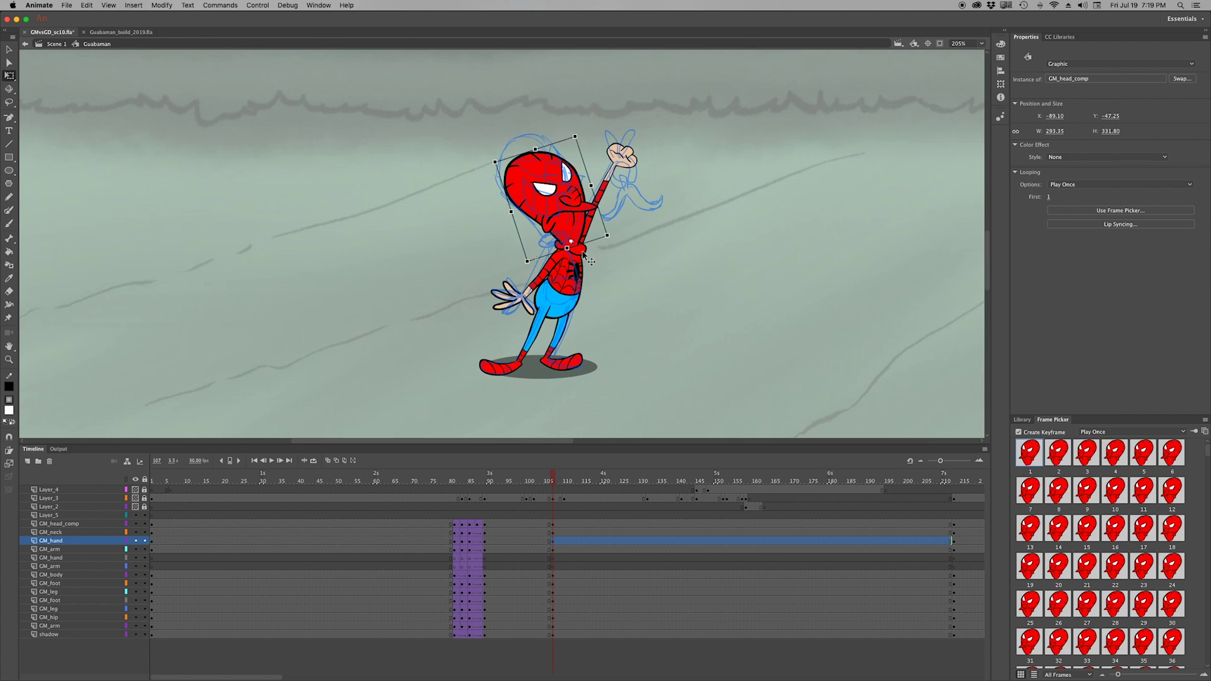
pyautogui.moveTo(446, 139); pyautogui.dragTo(587, 252)
pyautogui.moveTo(643, 130); pyautogui.dragTo(622, 153)
pyautogui.click(592, 189)
pyautogui.press('.')
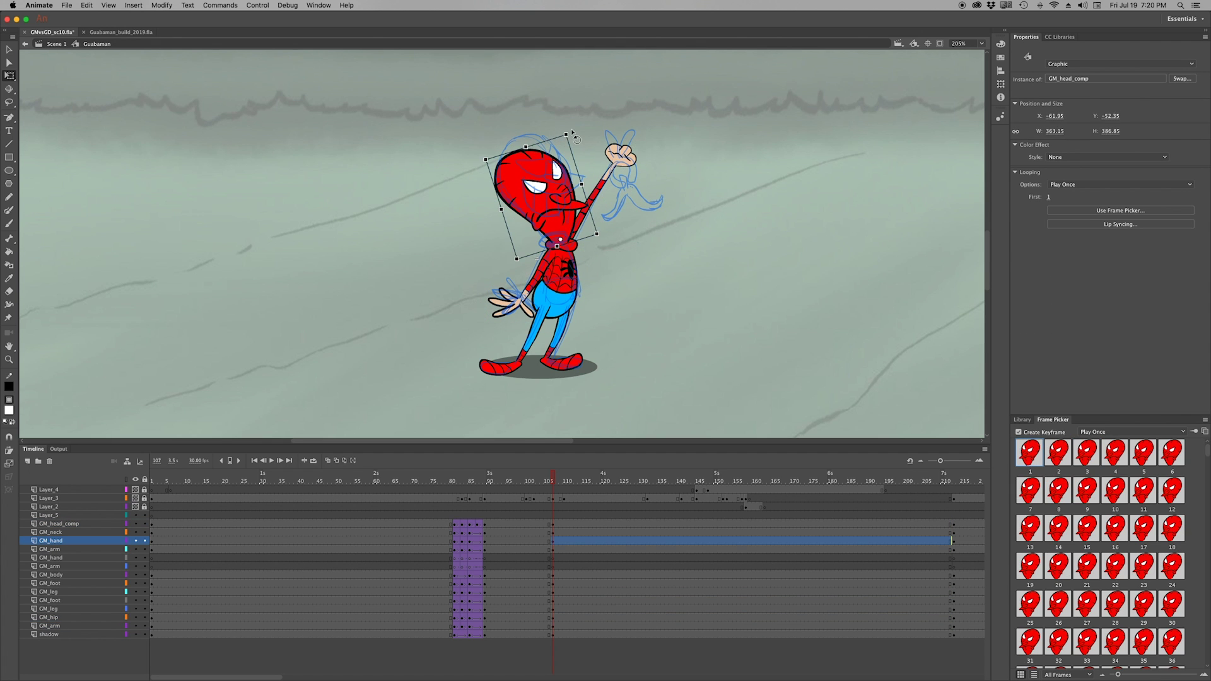
pyautogui.click(550, 483)
pyautogui.moveTo(555, 482)
pyautogui.mouseDown()
pyautogui.moveTo(509, 481)
pyautogui.moveTo(552, 482)
pyautogui.mouseUp()
# Open the raised GM_hand symbol and ink a pinching hand with two raised fingers in black on frame 31
pyautogui.click(626, 170)
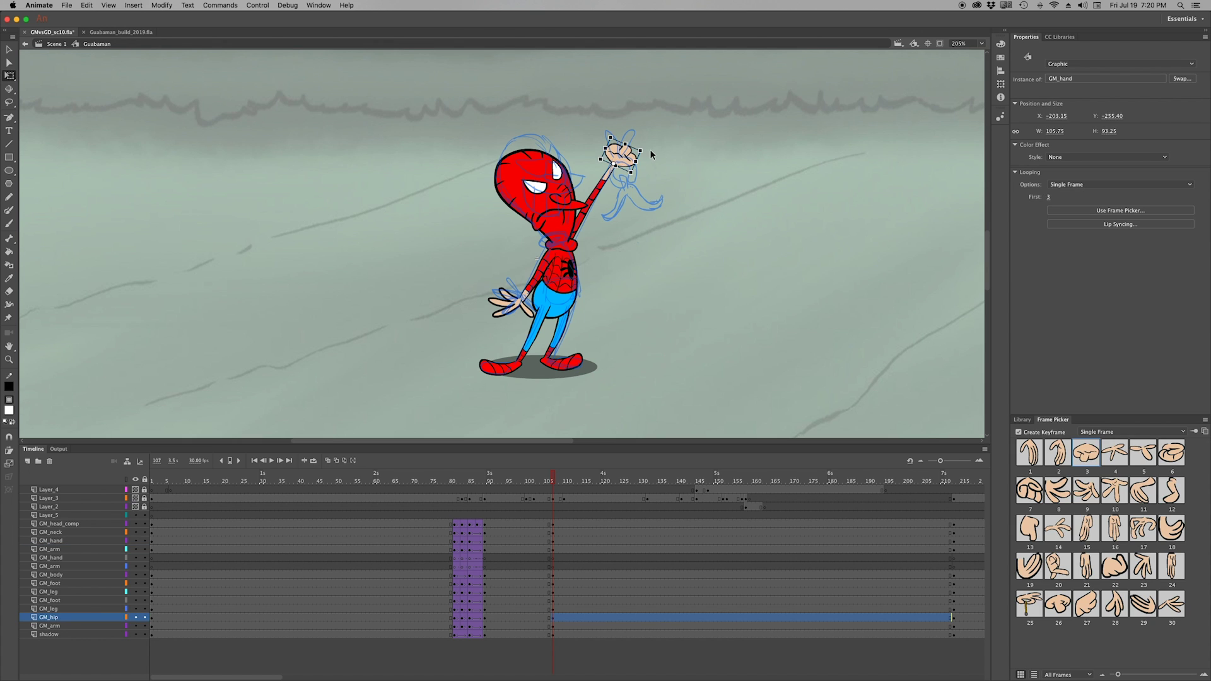
pyautogui.doubleClick(624, 153)
pyautogui.press('z')
pyautogui.click(600, 157)
pyautogui.press('b')
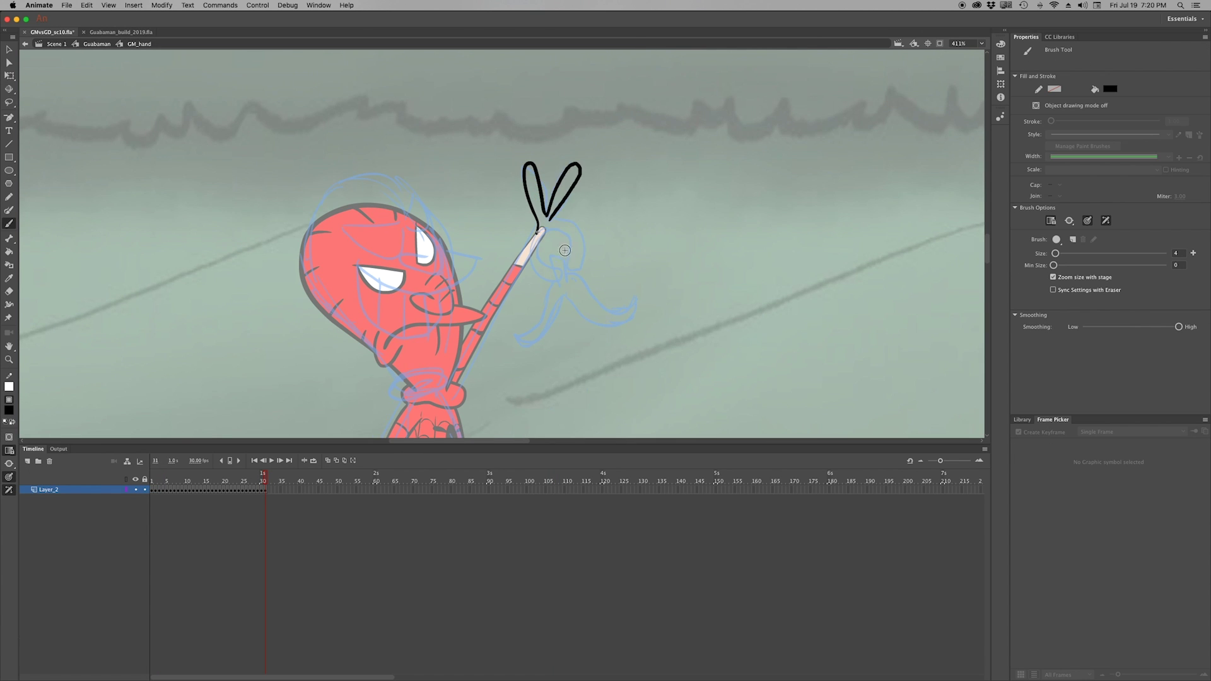
pyautogui.press('cmd+z')
pyautogui.moveTo(560, 271); pyautogui.dragTo(546, 262)
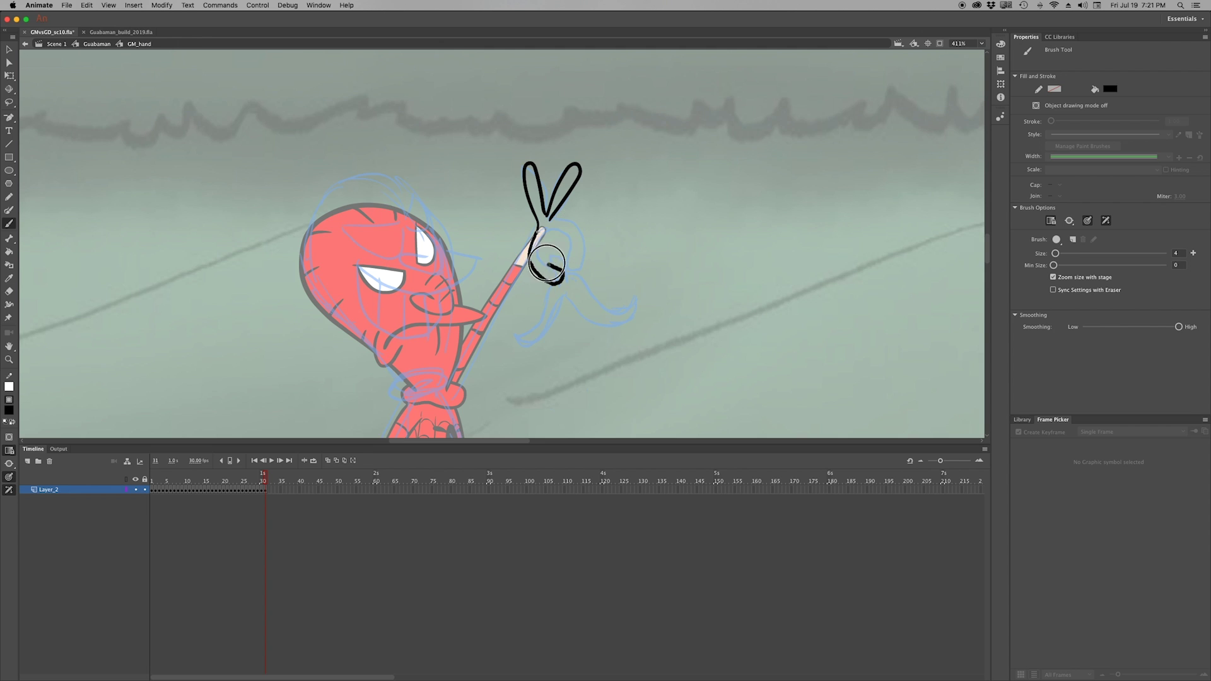
# Fill the pinching hand with the sampled skin tone, save, and assign drawing 31 to the raised hand
pyautogui.press('i')
pyautogui.click(534, 237)
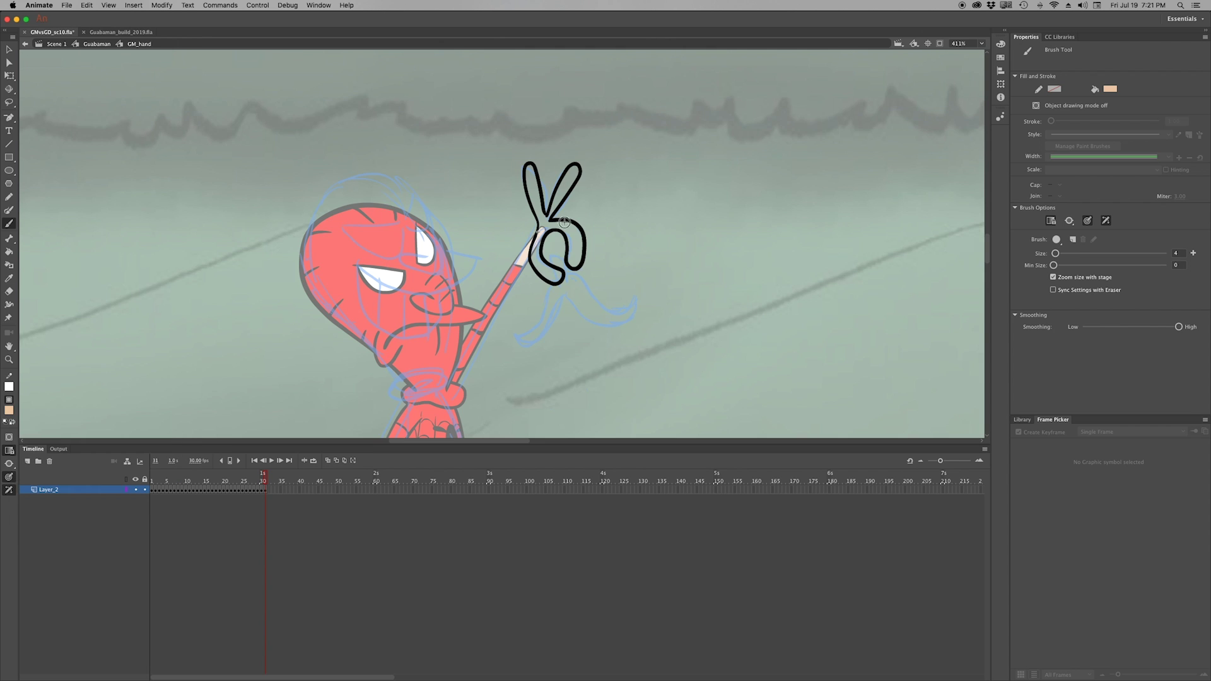
pyautogui.click(585, 254)
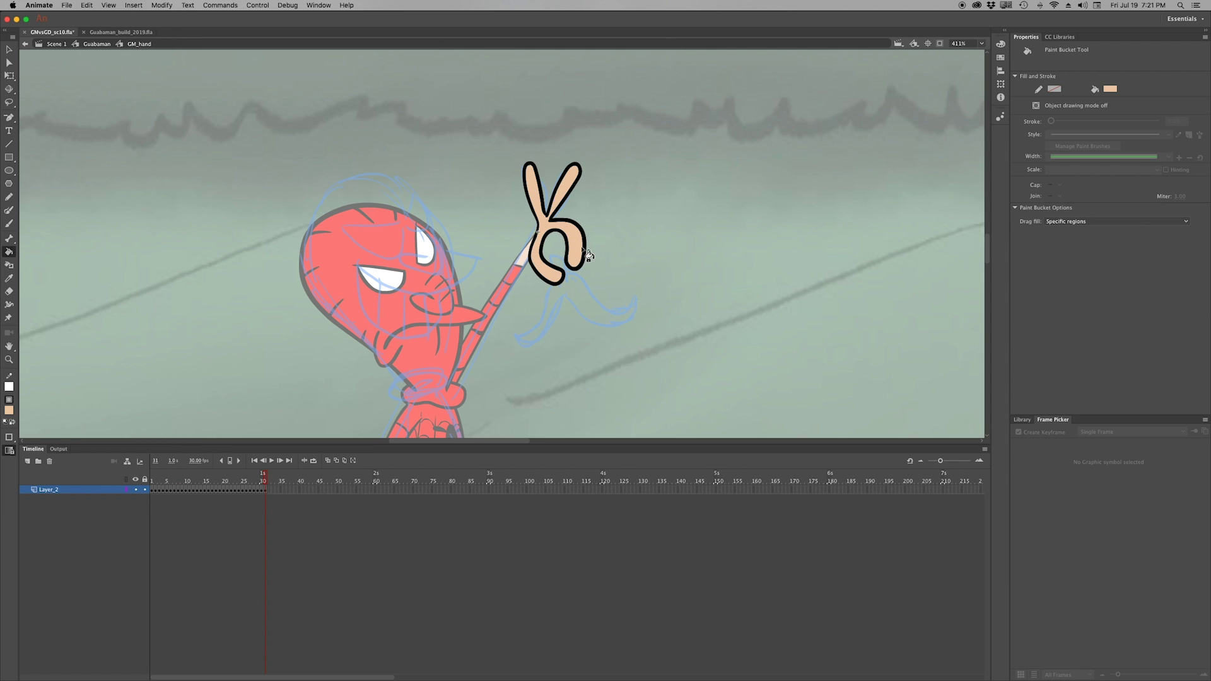
pyautogui.press('v')
pyautogui.doubleClick(629, 305)
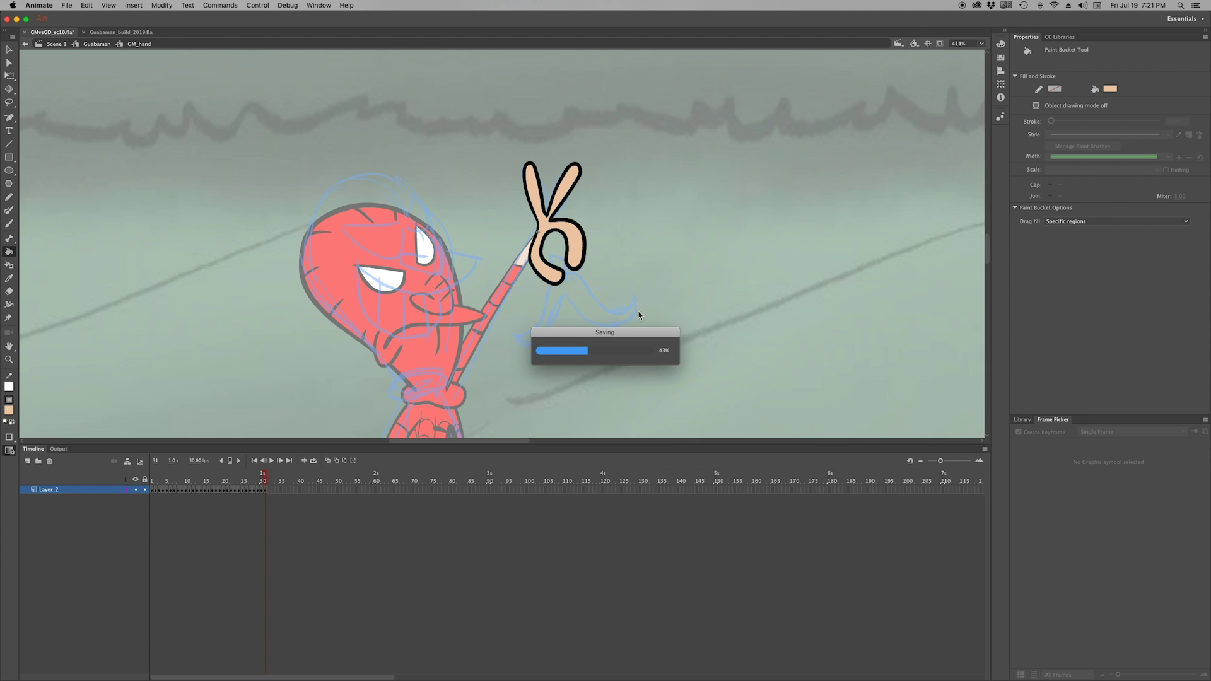
pyautogui.click(1029, 641)
# Switch the head to the toothy grin drawing at frame 107
pyautogui.scroll(-4, 528, 358)
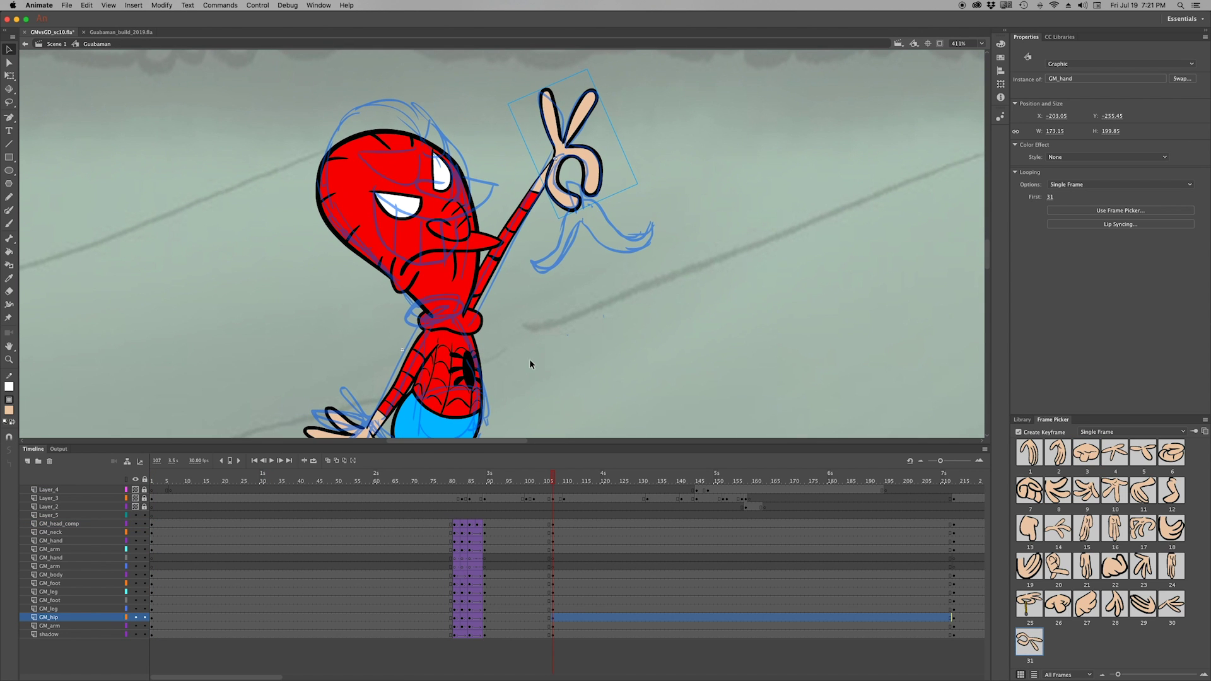
pyautogui.click(113, 537)
pyautogui.rightClick(540, 541)
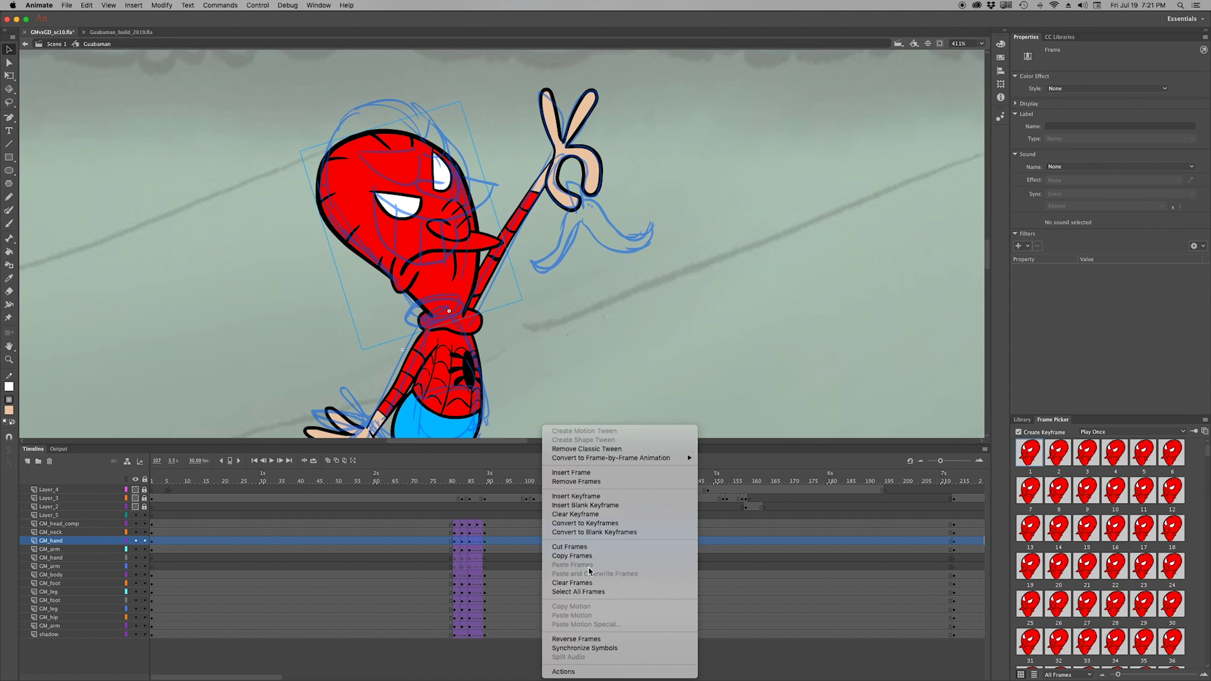
pyautogui.click(593, 640)
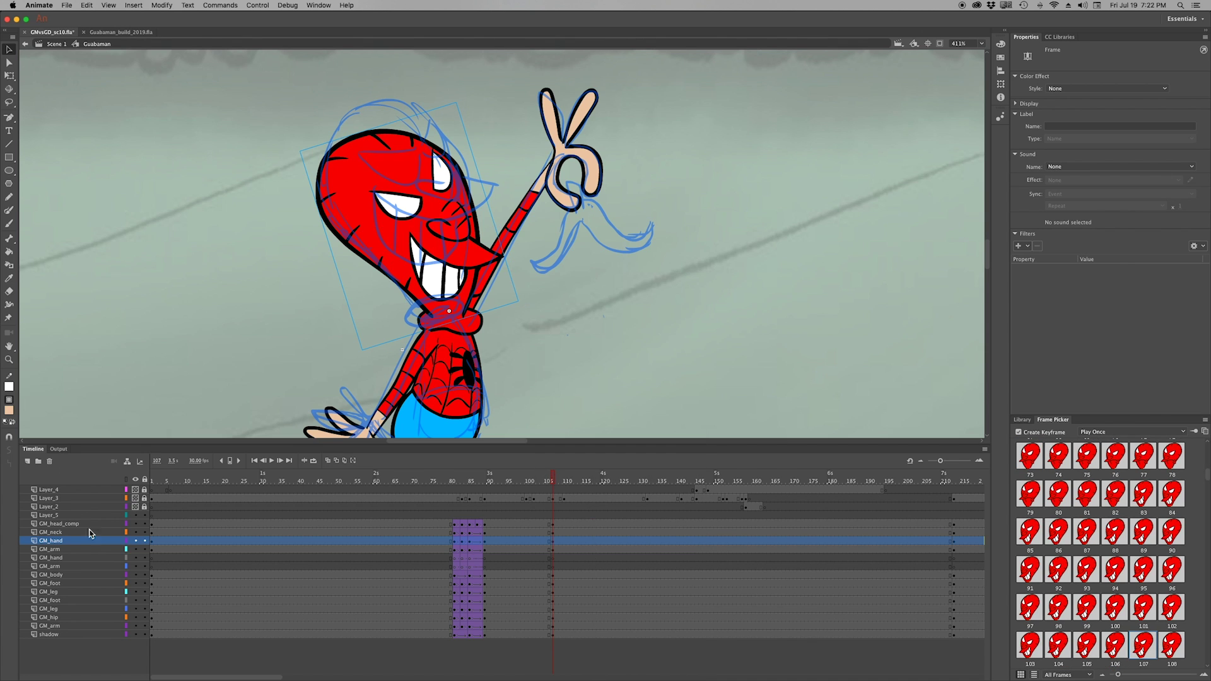
# Ink the banana peel outline over the rough on the empty GM_hand layer with a black size 3 brush
pyautogui.press('z')
pyautogui.keyDown('alt'); pyautogui.click(611, 245); pyautogui.keyUp('alt')
pyautogui.click(523, 241)
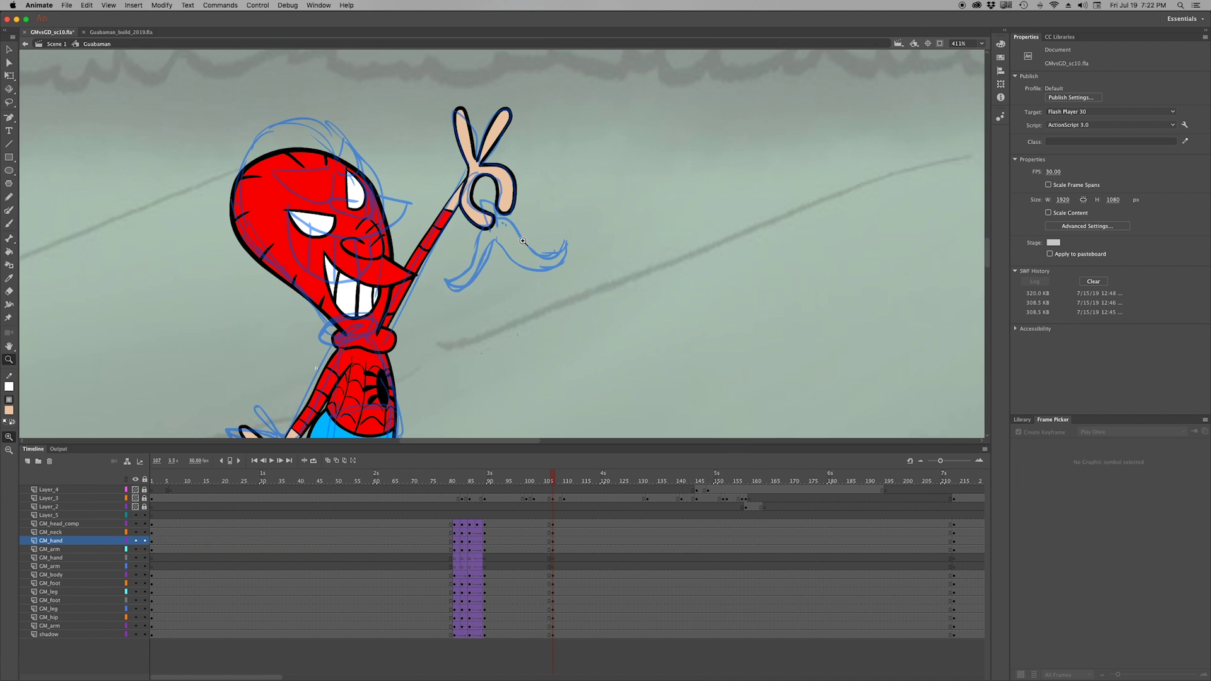
pyautogui.click(552, 558)
pyautogui.press('b')
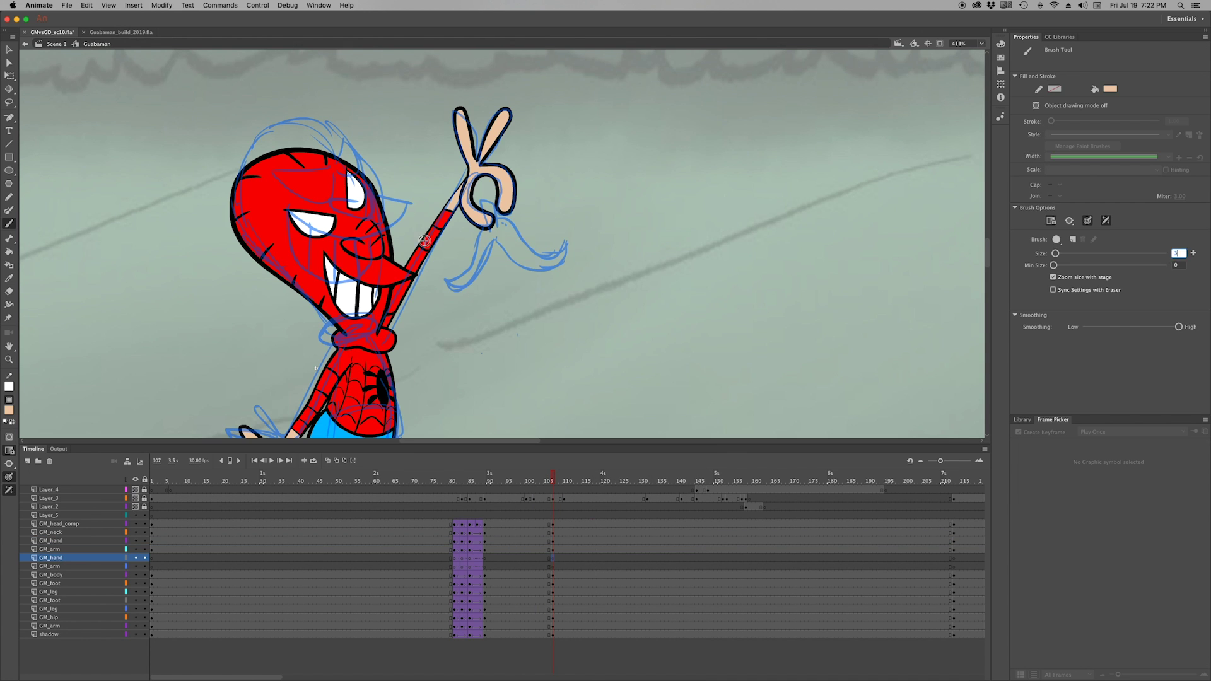
pyautogui.press('super+equal')
pyautogui.write('3')
pyautogui.press('Return')
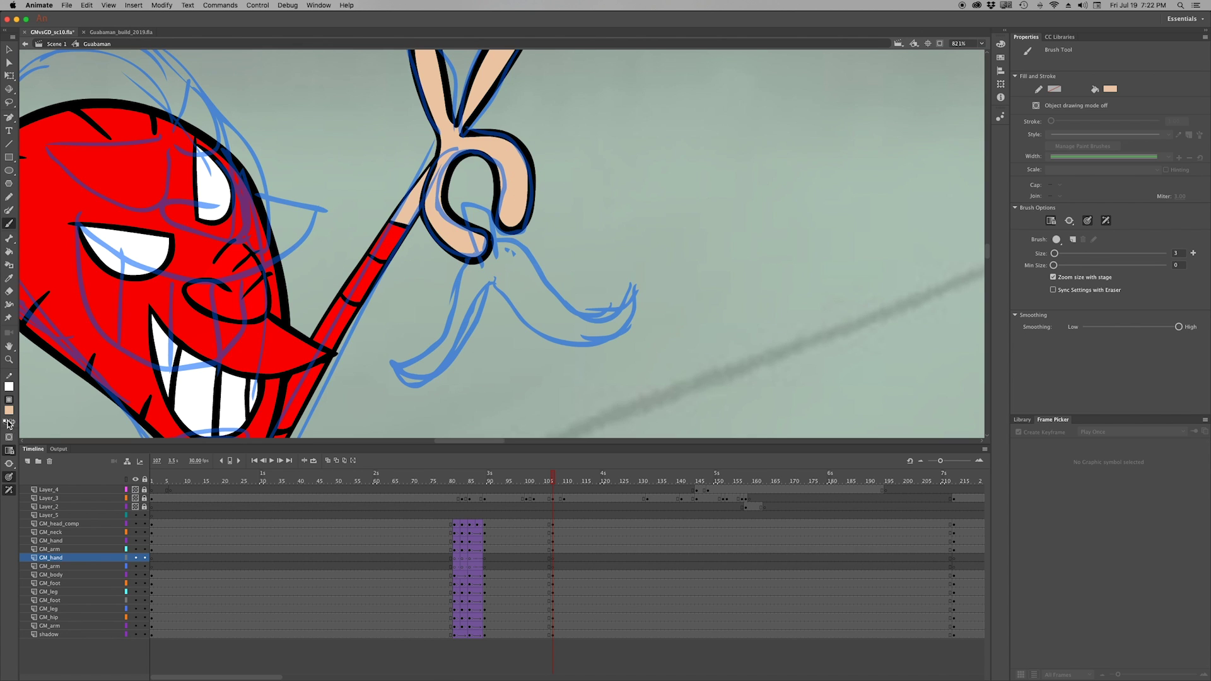
pyautogui.moveTo(482, 266)
pyautogui.mouseDown()
pyautogui.moveTo(495, 253)
pyautogui.moveTo(391, 352)
pyautogui.moveTo(407, 371)
pyautogui.mouseUp()
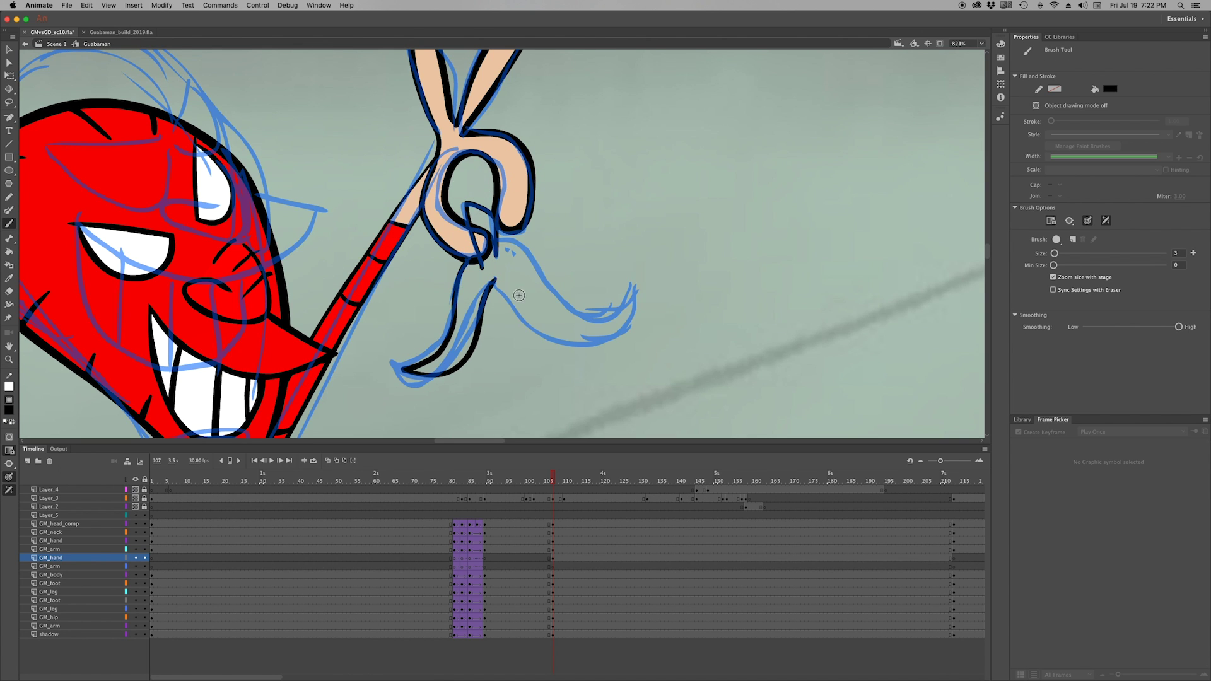
pyautogui.moveTo(498, 237); pyautogui.dragTo(622, 315)
pyautogui.moveTo(495, 285); pyautogui.dragTo(625, 312)
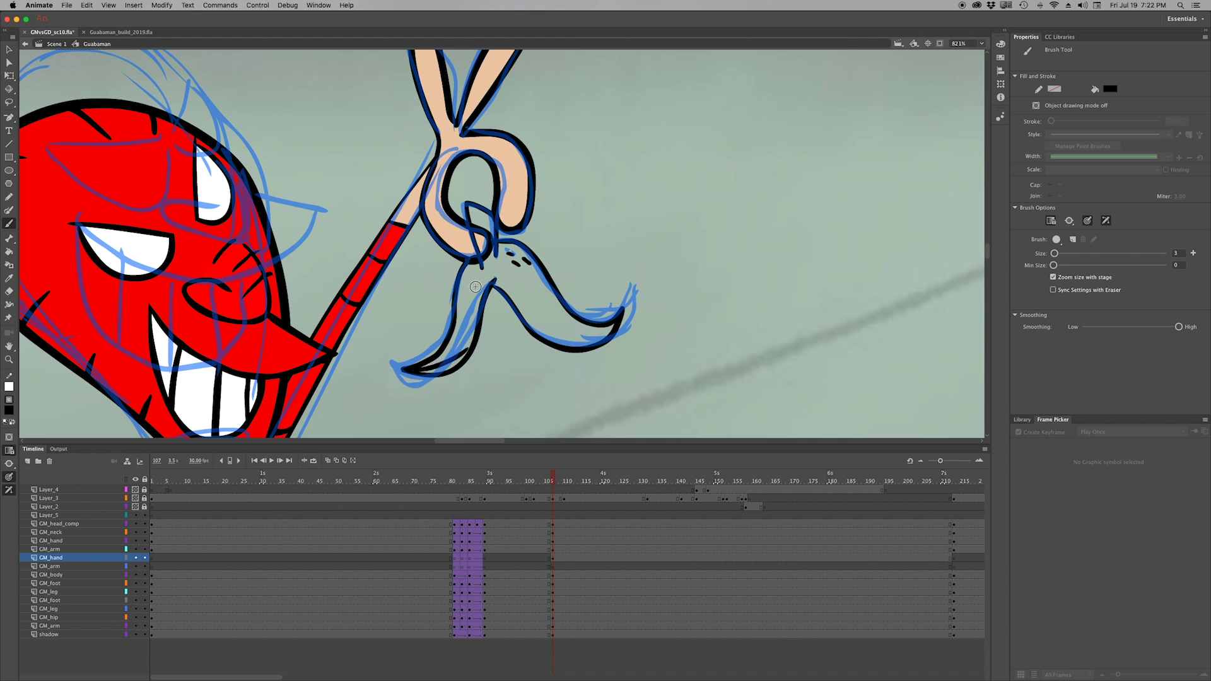
# Fill the banana peel with yellow and colour its stem black
pyautogui.click(9, 410)
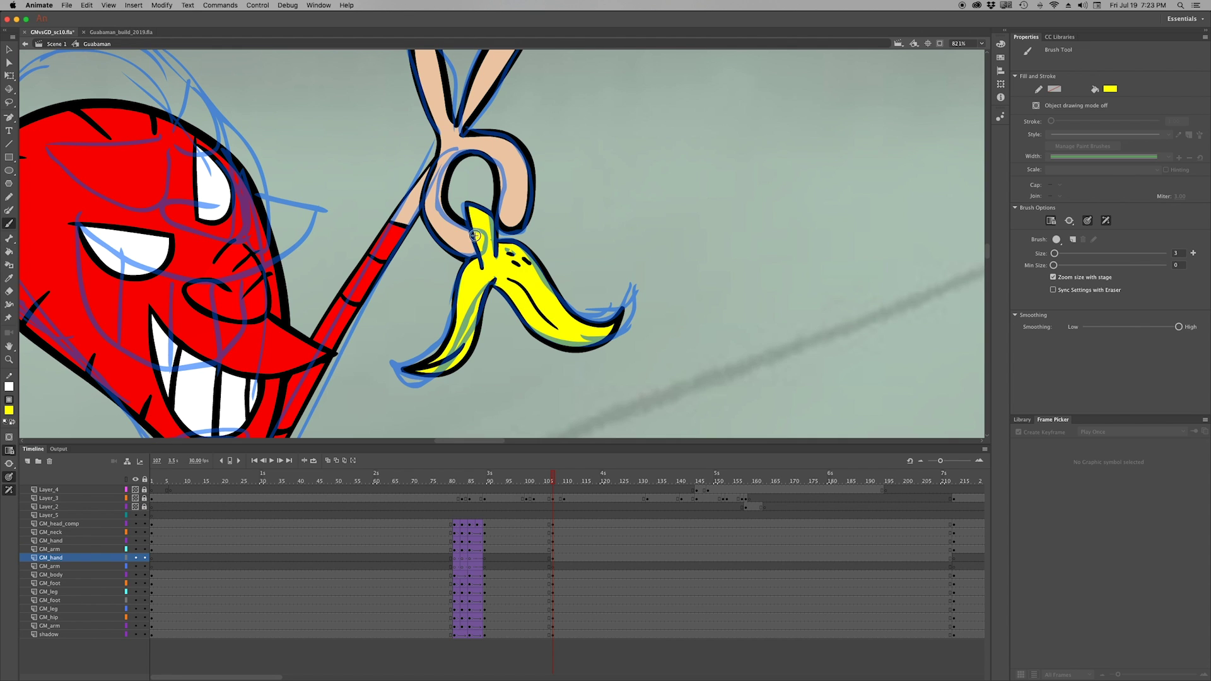
pyautogui.click(9, 410)
pyautogui.click(45, 442)
pyautogui.press('v')
# Convert the peel to a graphic symbol named banana, set its looping to Single Frame, and save the file
pyautogui.click(552, 558)
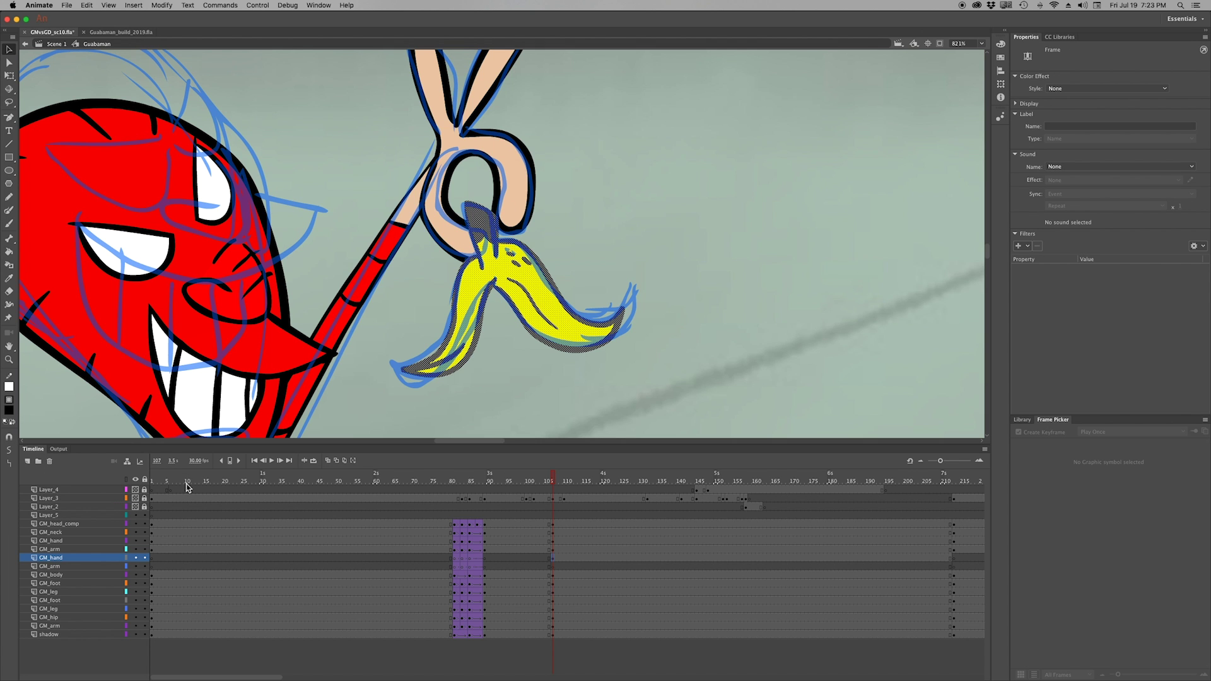
pyautogui.press('F8')
pyautogui.press('Return')
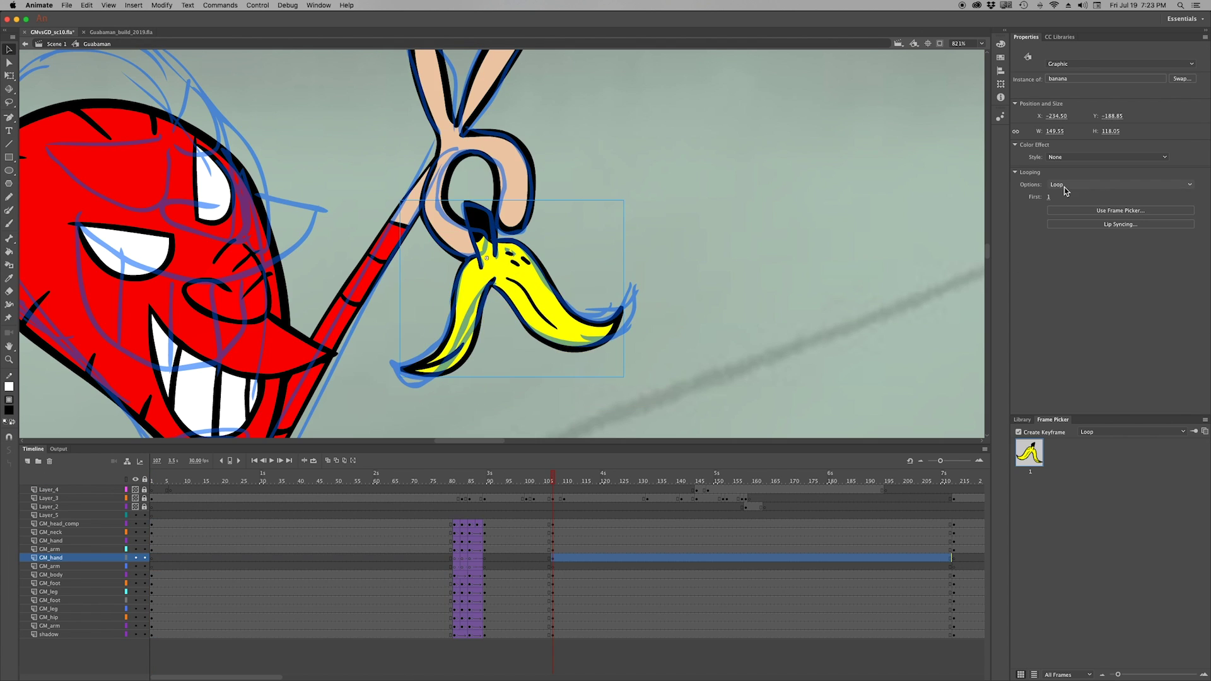
pyautogui.click(1119, 184)
pyautogui.click(1072, 193)
pyautogui.hotkey('ctrl', 's')
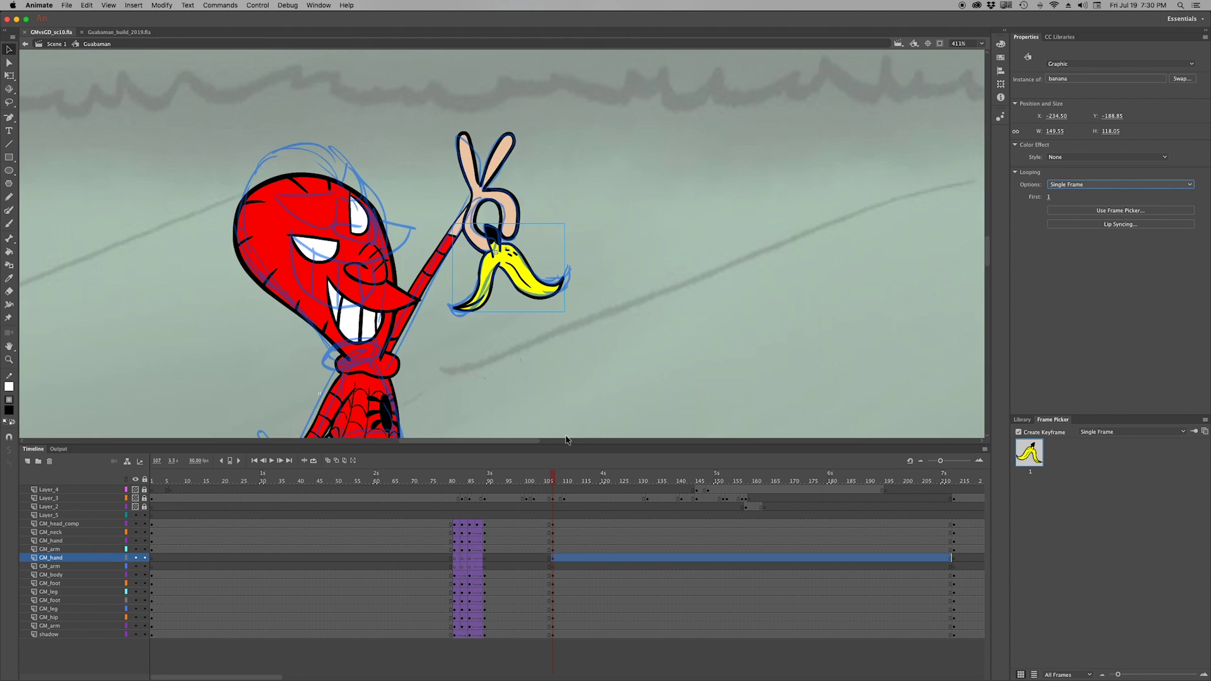
# Insert keyframes on all rig layers at frames 98 and 102
pyautogui.click(522, 481)
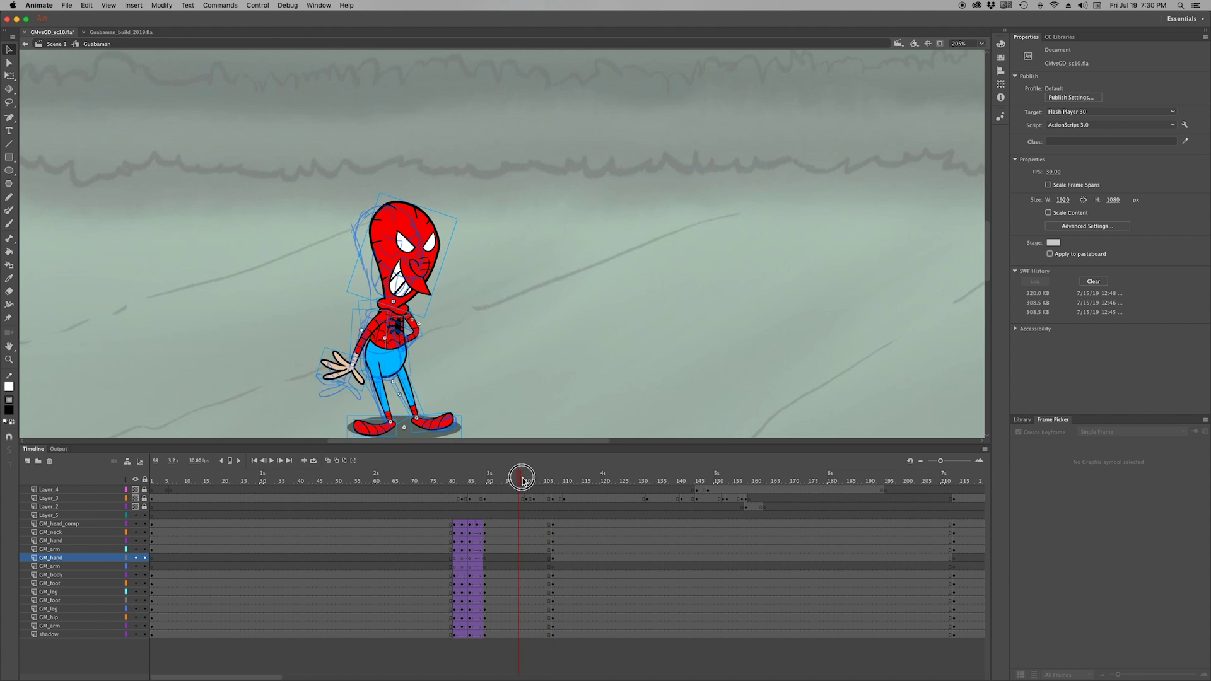
pyautogui.moveTo(518, 526)
pyautogui.mouseDown()
pyautogui.moveTo(518, 634)
pyautogui.moveTo(556, 530)
pyautogui.moveTo(534, 529)
pyautogui.mouseUp()
pyautogui.press('F6')
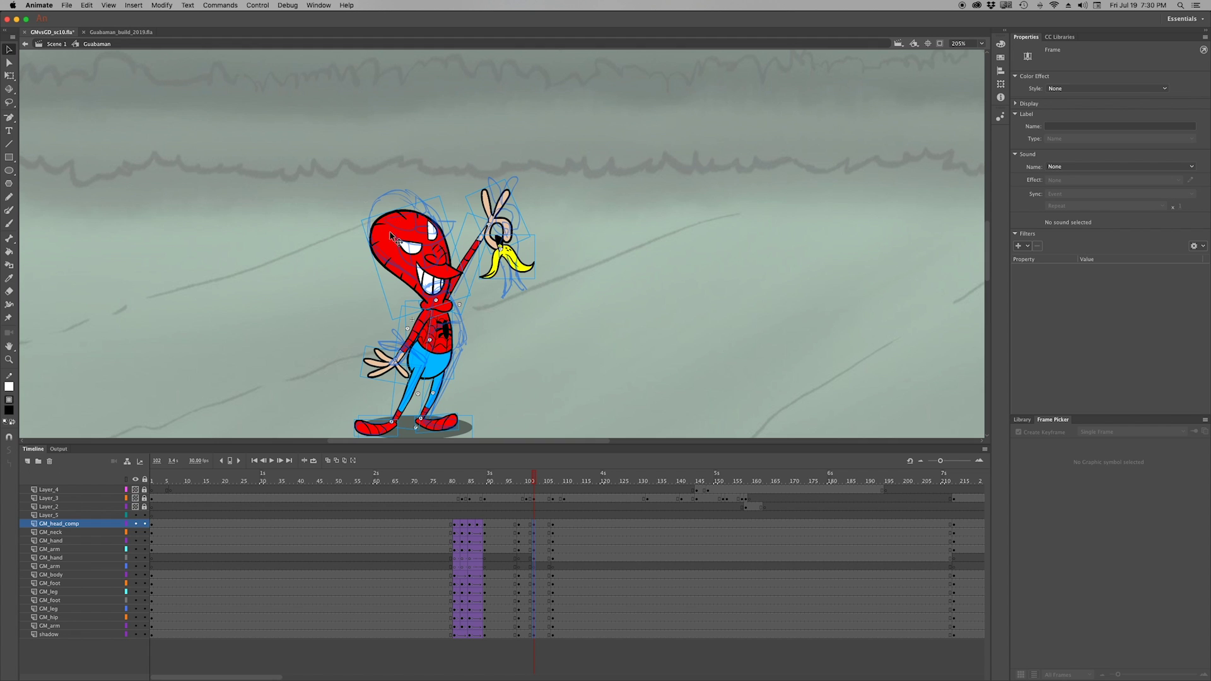
# Set the upper GM_hand layer's height to 200%
pyautogui.click(391, 237)
pyautogui.click(546, 441)
pyautogui.write('200')
pyautogui.press('Return')
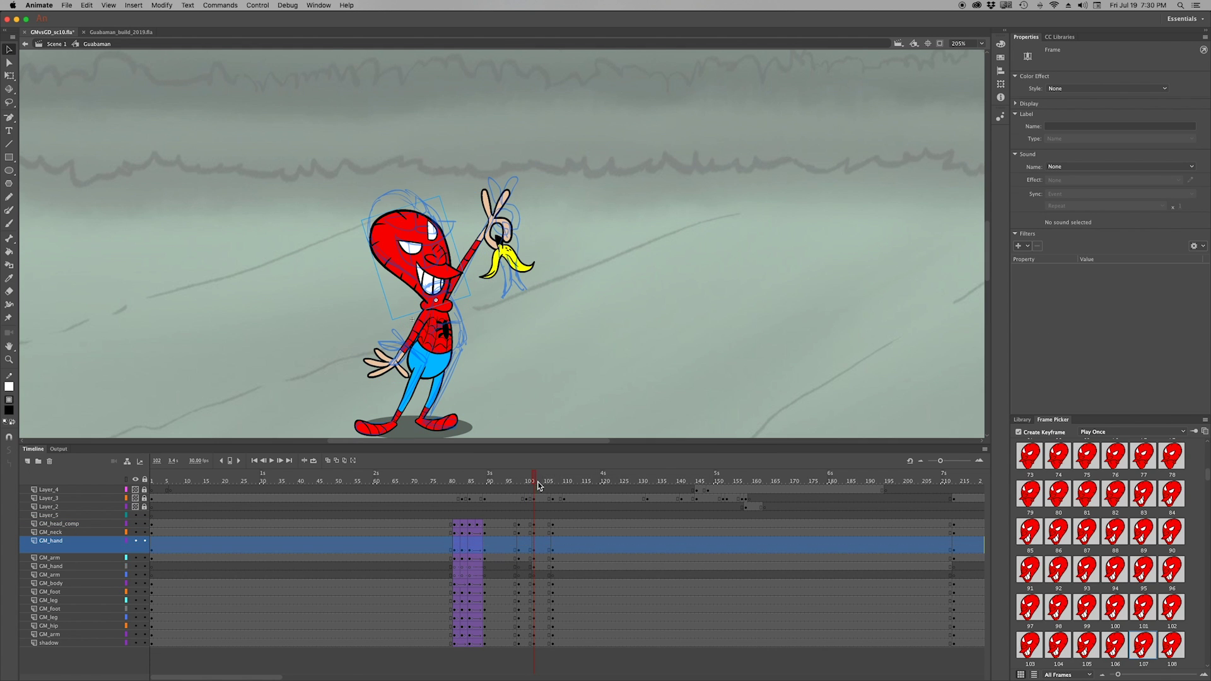
# Raise the upper body at frame 102 and stretch both legs to meet the hips
pyautogui.click(531, 473)
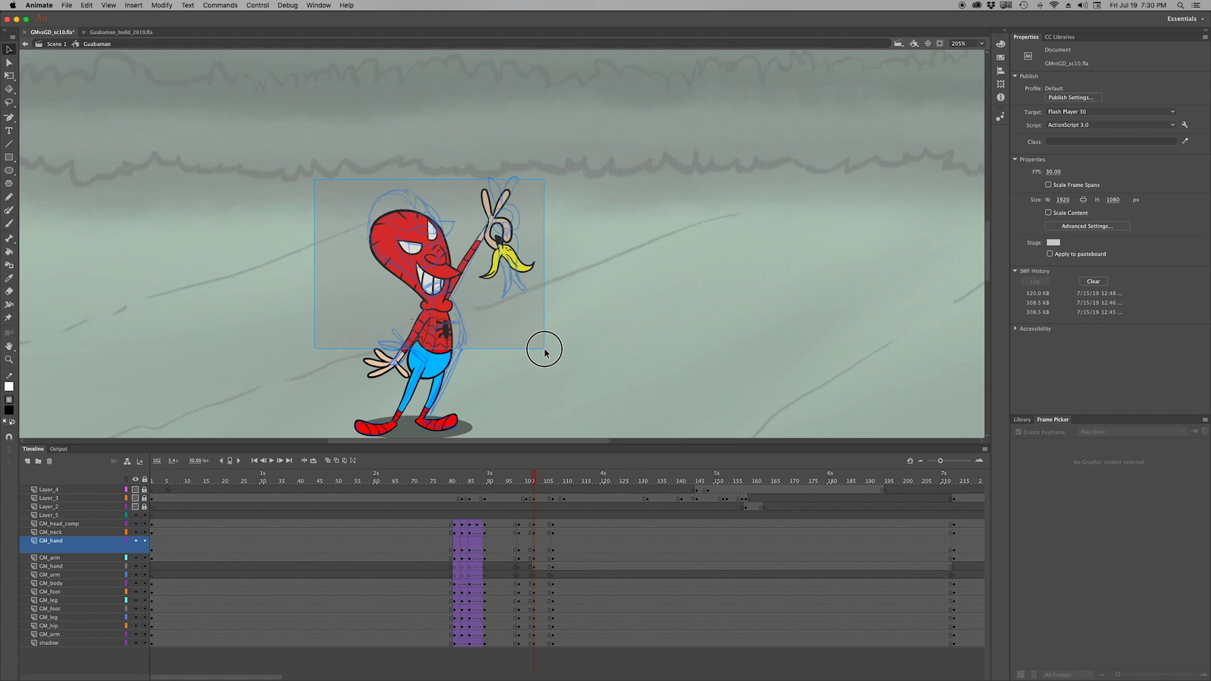
pyautogui.press('q')
pyautogui.click(398, 360)
pyautogui.press('w')
pyautogui.click(440, 375)
pyautogui.click(411, 389)
pyautogui.click(433, 387)
pyautogui.click(419, 393)
pyautogui.click(434, 396)
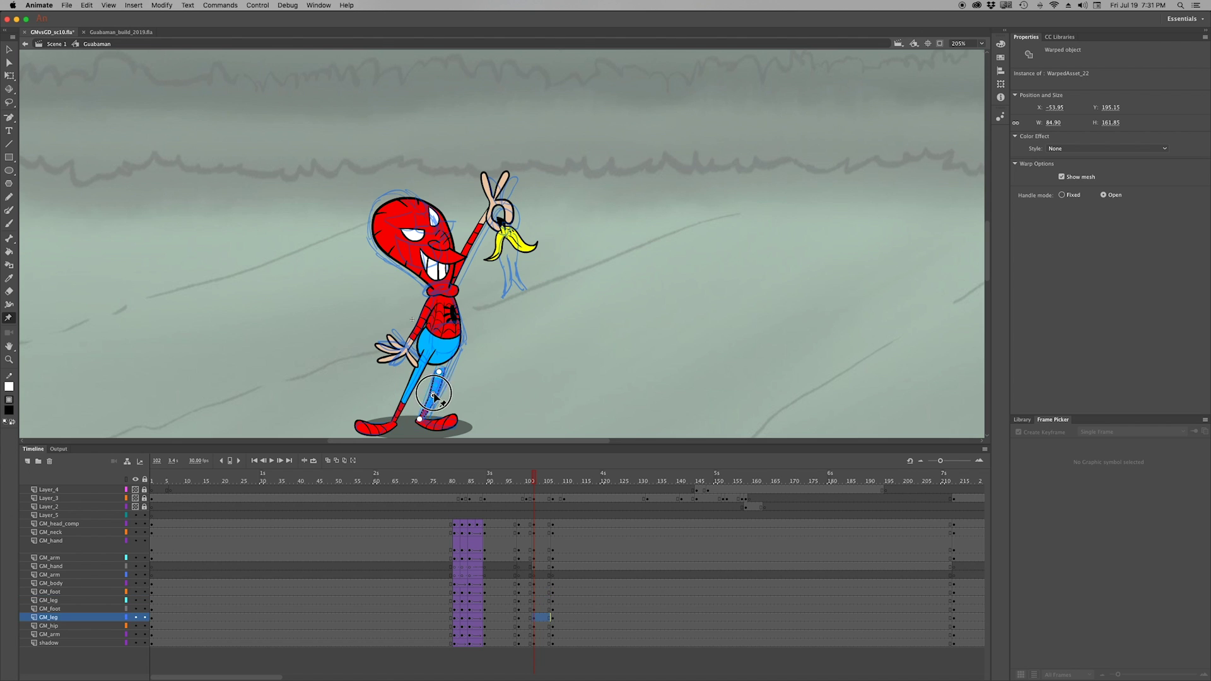
# Move the pinching hand and banana higher at frame 102 and extend the raised arm to the wrist
pyautogui.click(429, 239)
pyautogui.click(498, 190)
pyautogui.press('q')
pyautogui.click(514, 240)
pyautogui.press('w')
pyautogui.click(476, 239)
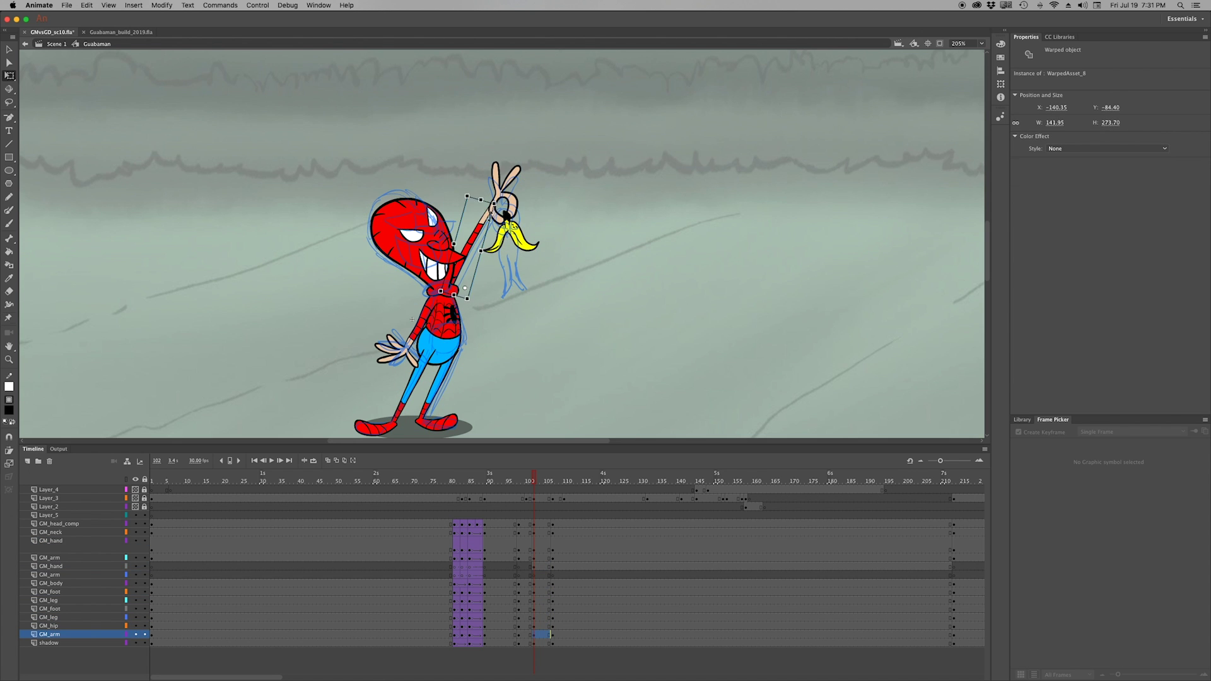
# Refine the torso and lowered arm shapes at frame 102
pyautogui.click(449, 332)
pyautogui.click(502, 346)
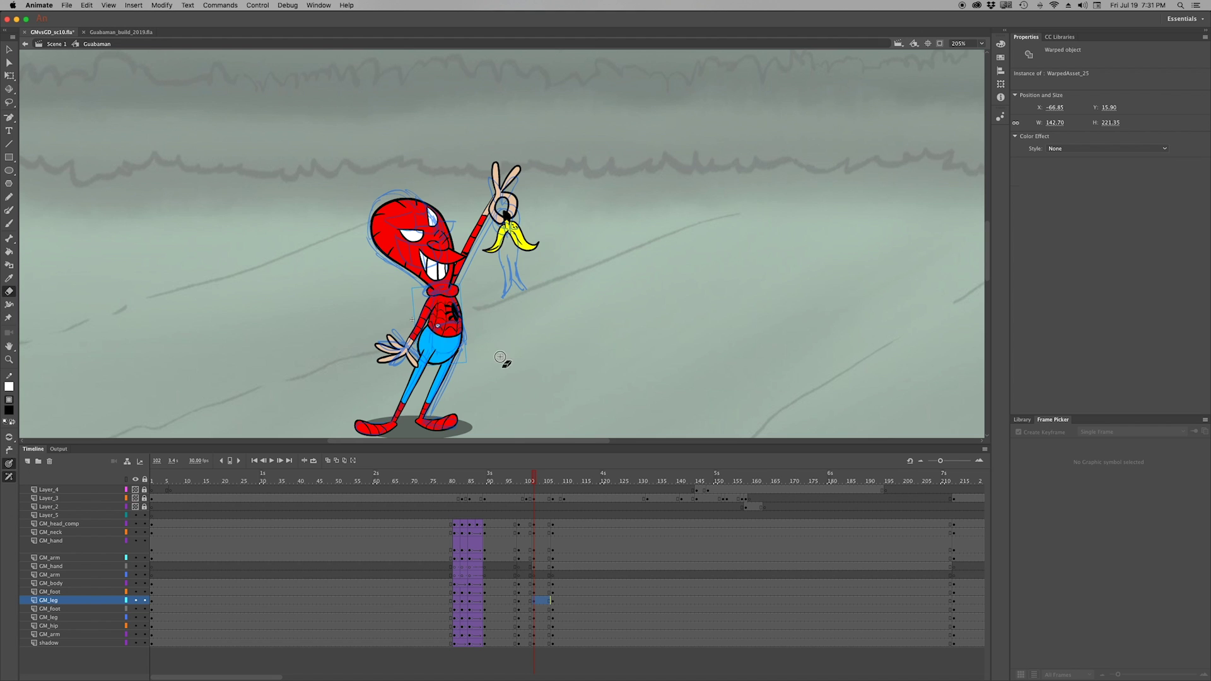
pyautogui.click(439, 388)
pyautogui.click(453, 313)
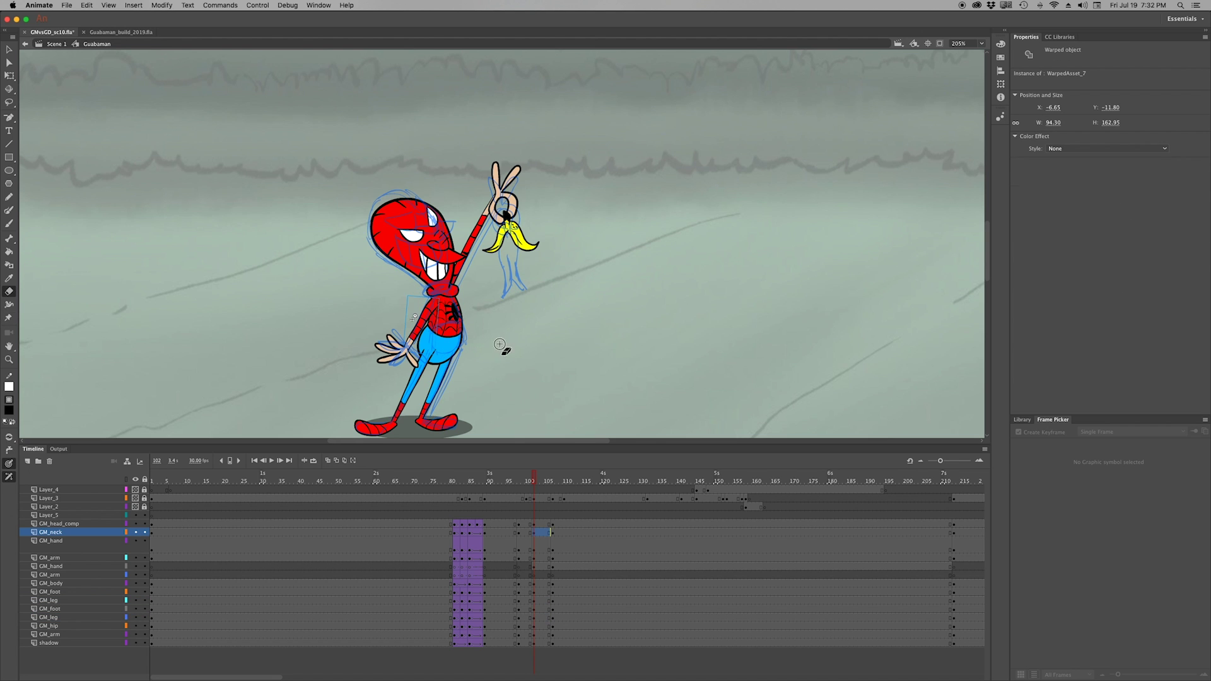
# Adjust the lowered arm's bend with its warp pins at frame 107
pyautogui.press('.')
pyautogui.press('.')
pyautogui.press('.')
pyautogui.press('.')
pyautogui.press('.')
pyautogui.press('z')
pyautogui.click(438, 405)
pyautogui.click(440, 253)
pyautogui.press('w')
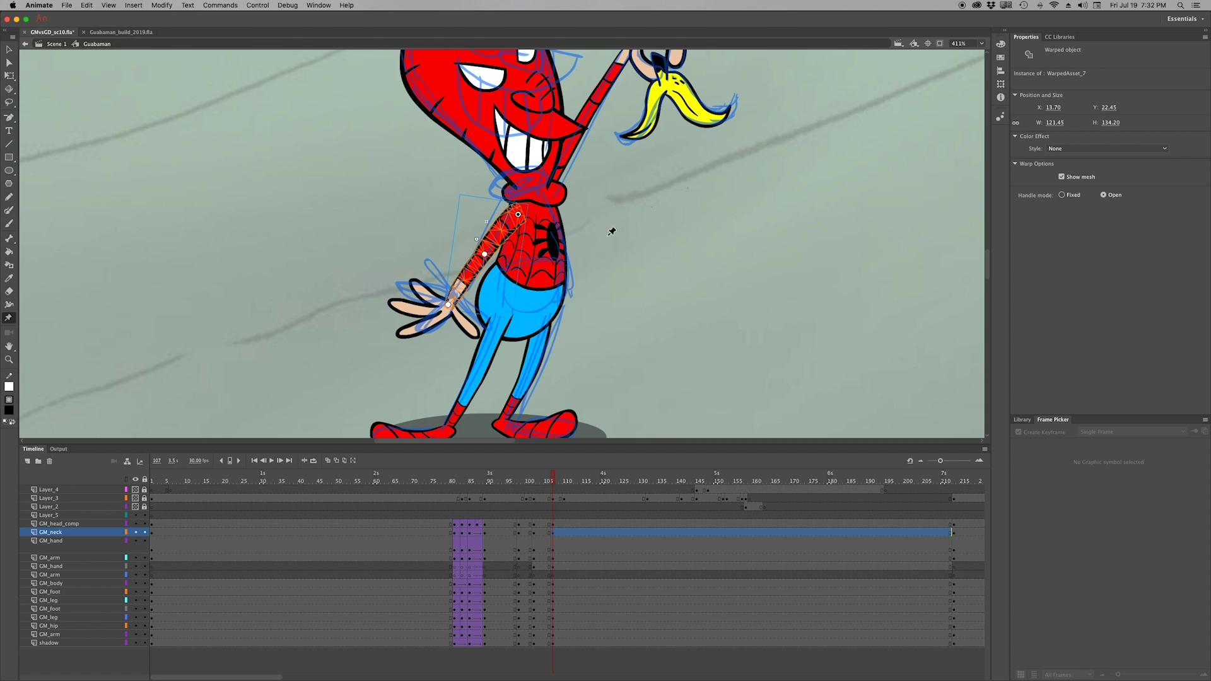
pyautogui.press('super+minus')
# Draw the outline of a banana peel hanging straight down on frame 2 of the banana symbol, following the rough, with a black stem and spots
pyautogui.moveTo(551, 481); pyautogui.dragTo(535, 486)
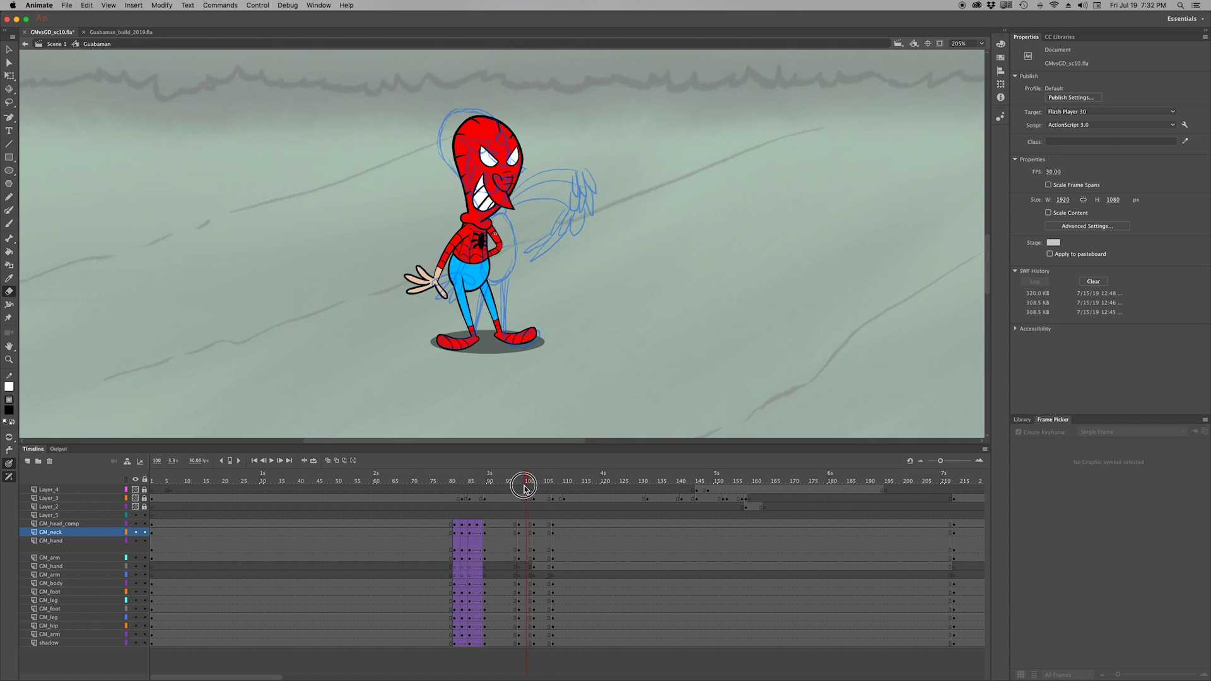
pyautogui.click(594, 149)
pyautogui.doubleClick(521, 252)
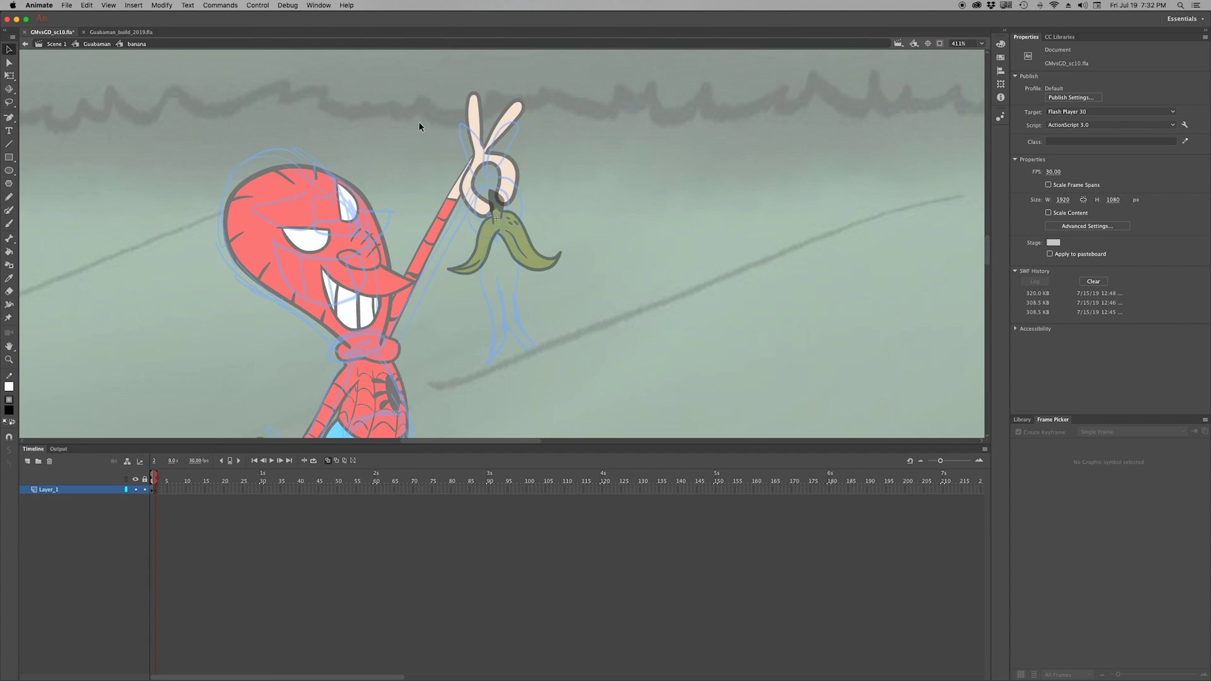
pyautogui.click(515, 248)
pyautogui.scroll(-2, 505, 221)
pyautogui.press('b')
pyautogui.moveTo(483, 162); pyautogui.dragTo(505, 186)
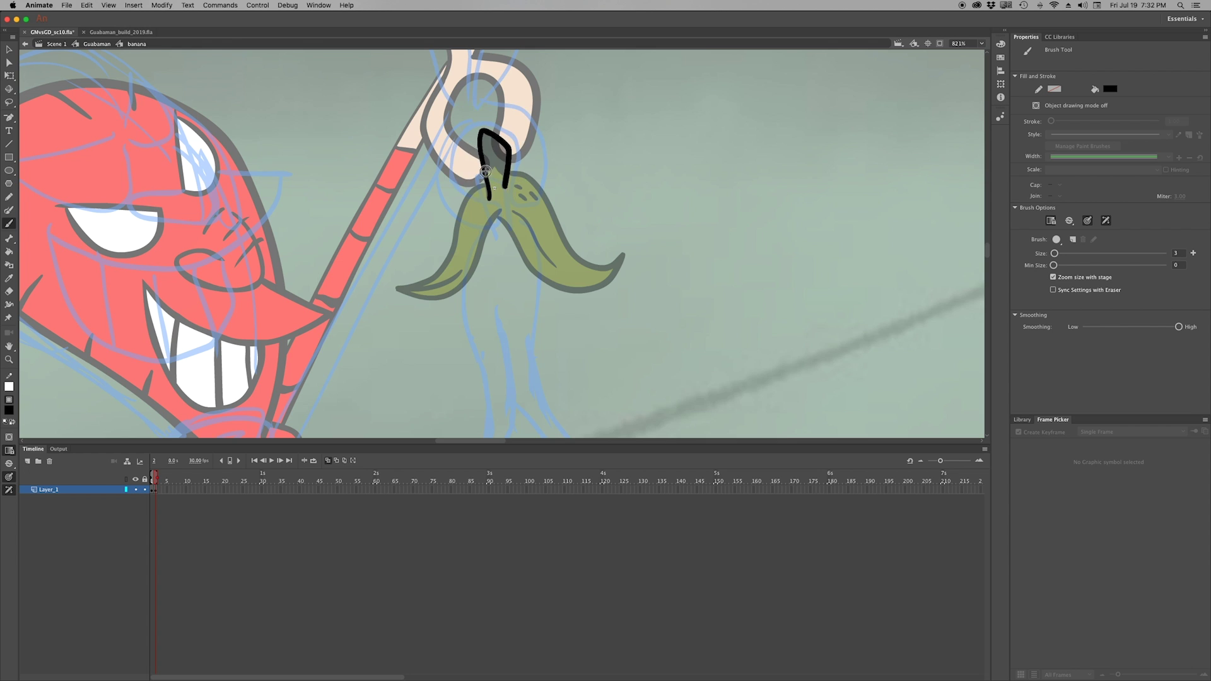
pyautogui.scroll(-3, 477, 242)
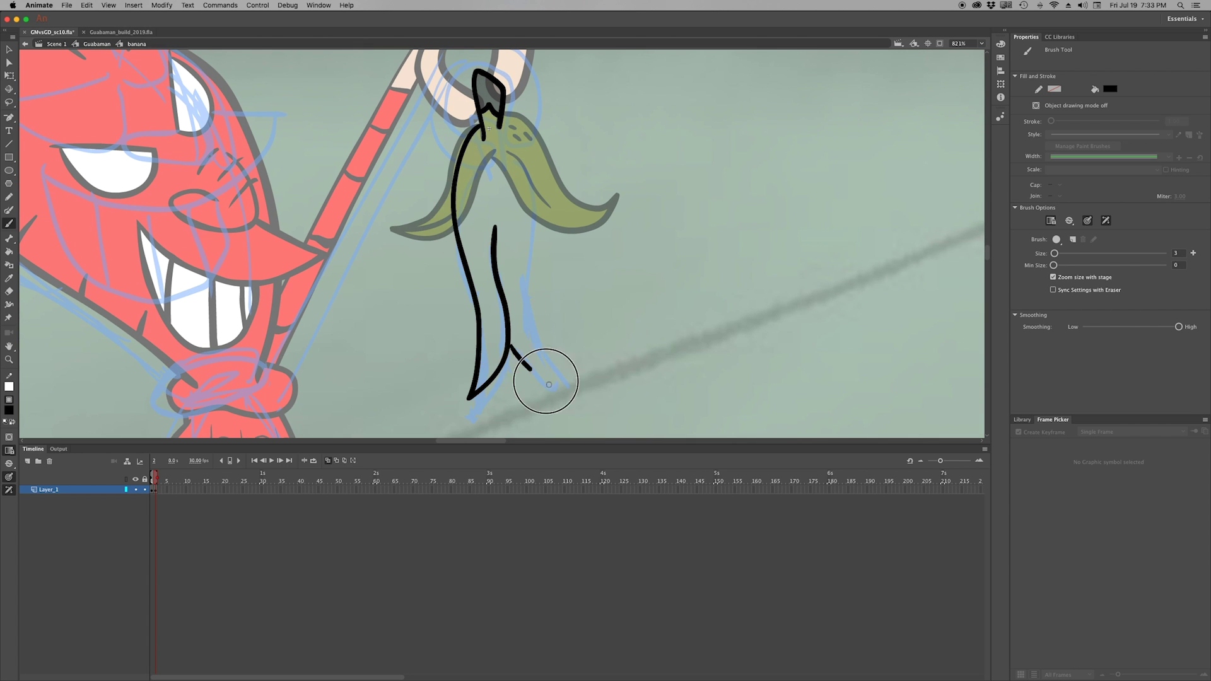
pyautogui.moveTo(557, 386); pyautogui.dragTo(571, 386)
pyautogui.moveTo(506, 128)
pyautogui.mouseDown()
pyautogui.moveTo(527, 156)
pyautogui.moveTo(504, 123)
pyautogui.moveTo(527, 301)
pyautogui.mouseUp()
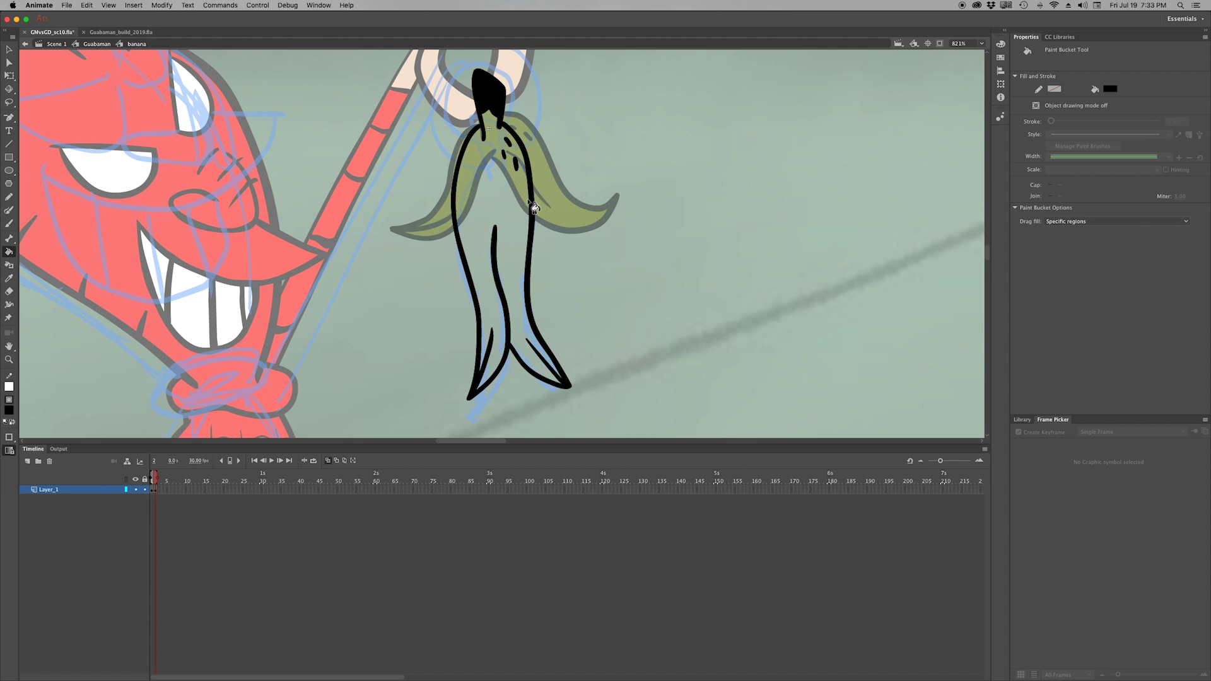
# Fill the hanging peel with the banana's yellow and reverse the two banana frames so the hanging drawing comes first
pyautogui.press(',')
pyautogui.press('i')
pyautogui.press('.')
pyautogui.click(524, 222)
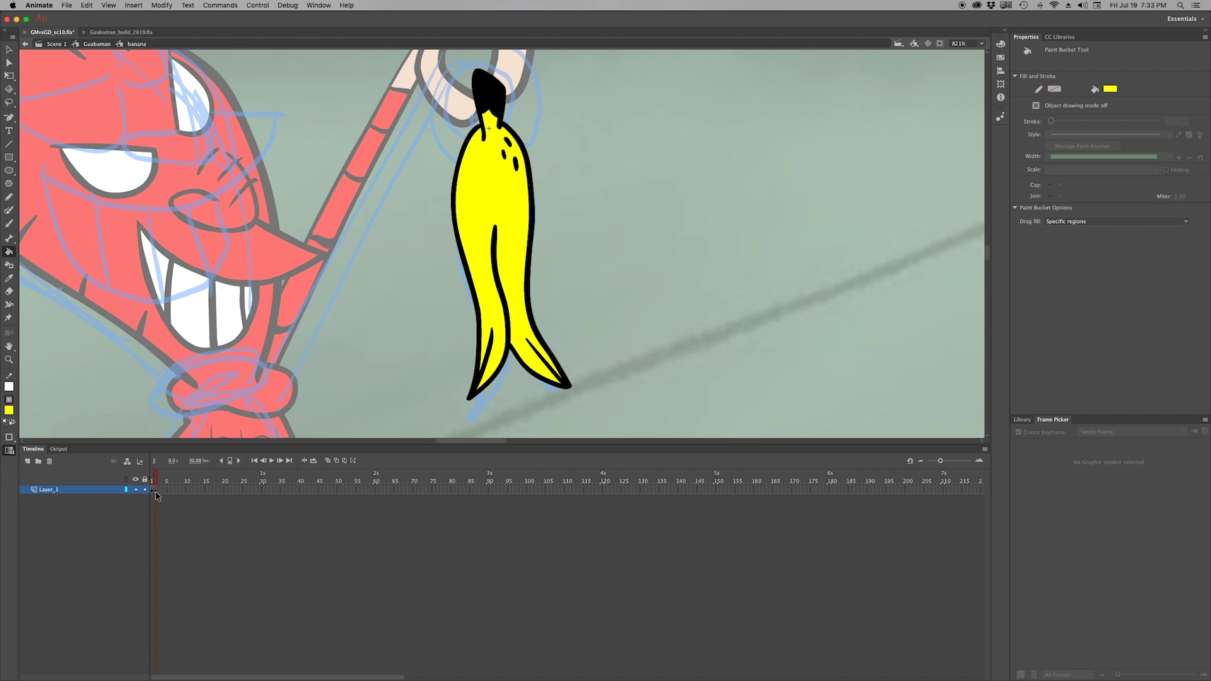
pyautogui.rightClick(155, 489)
pyautogui.click(213, 648)
pyautogui.doubleClick(486, 389)
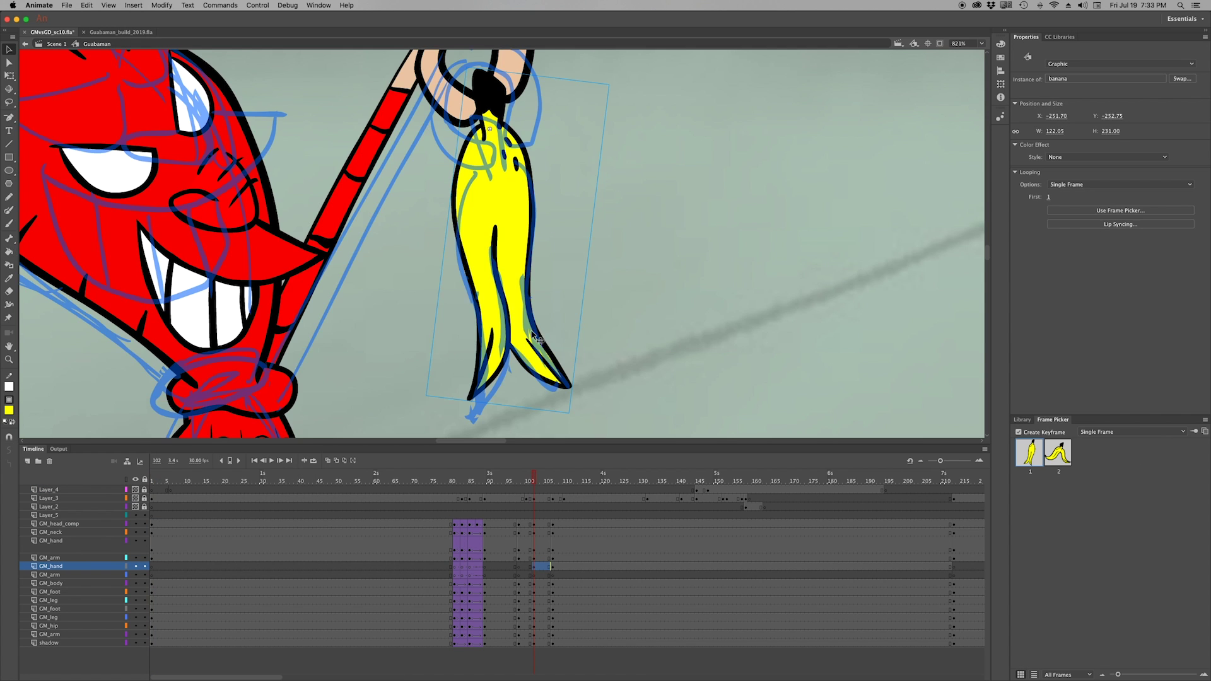
# Create classic tweens on all rig layers between frames 102 and 107
pyautogui.press('super+minus')
pyautogui.click(546, 481)
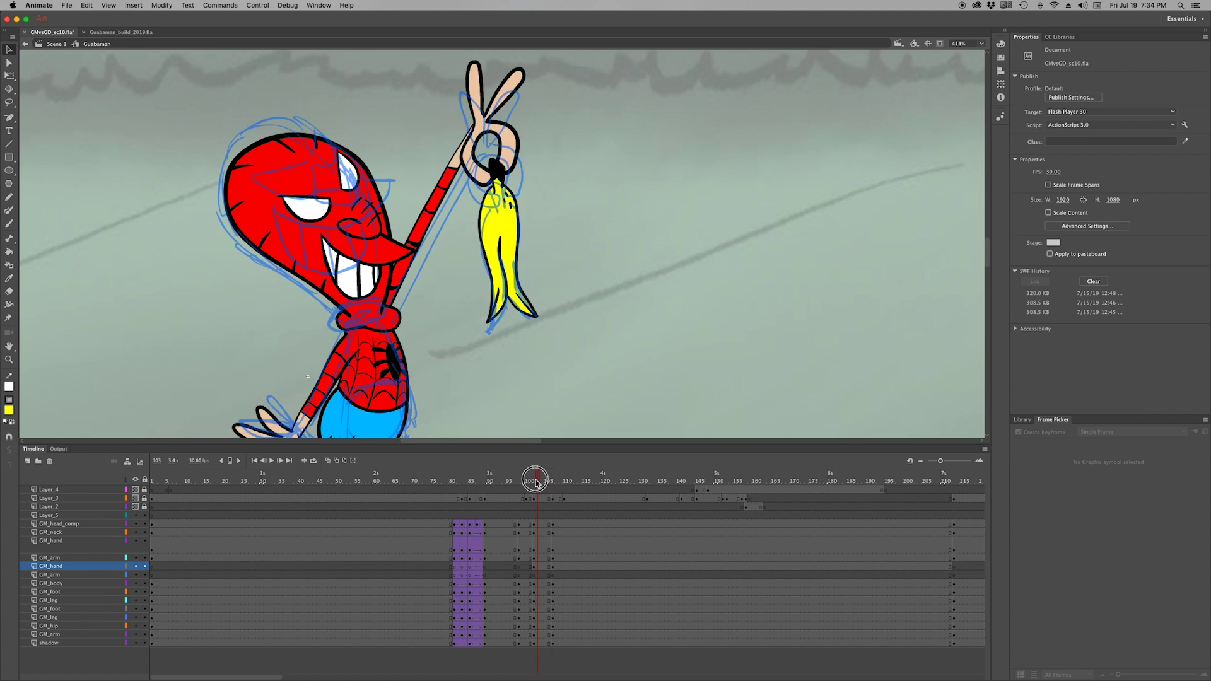
pyautogui.press('super+minus')
pyautogui.moveTo(546, 524); pyautogui.dragTo(541, 643)
pyautogui.rightClick(540, 620)
# Shift the upper body onto the rough pose at frame 100 and bend both legs to meet the hips
pyautogui.moveTo(518, 479); pyautogui.dragTo(527, 479)
pyautogui.click(522, 609)
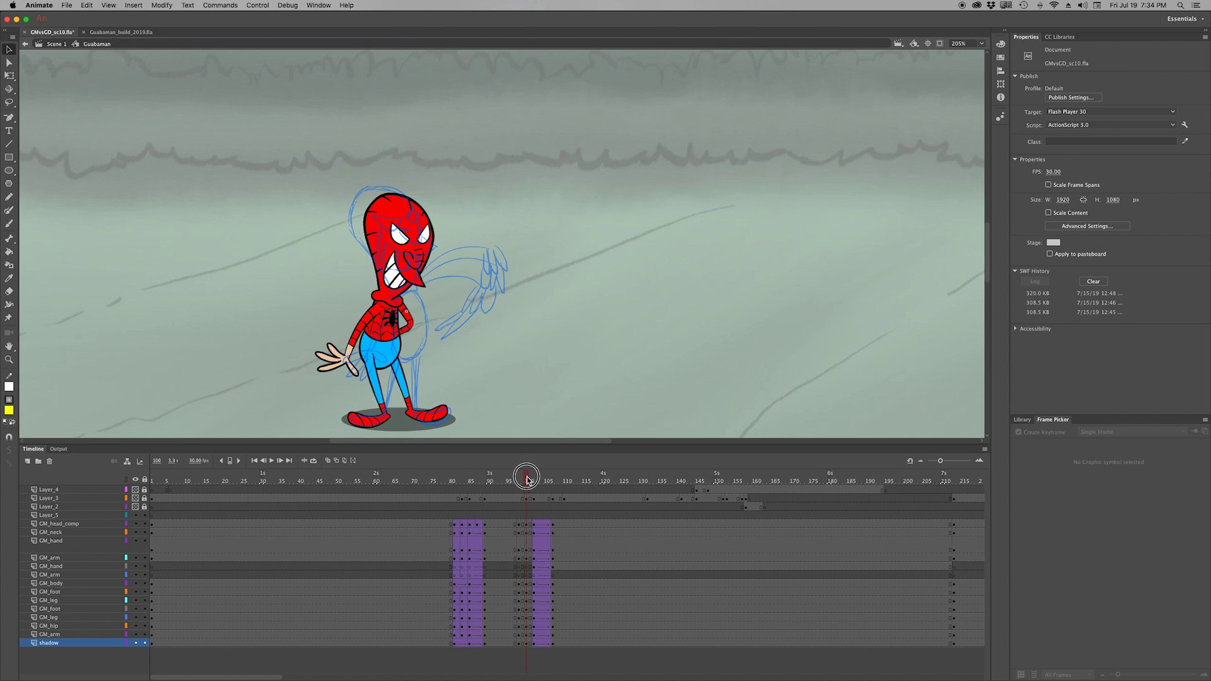
pyautogui.moveTo(296, 192); pyautogui.dragTo(465, 379)
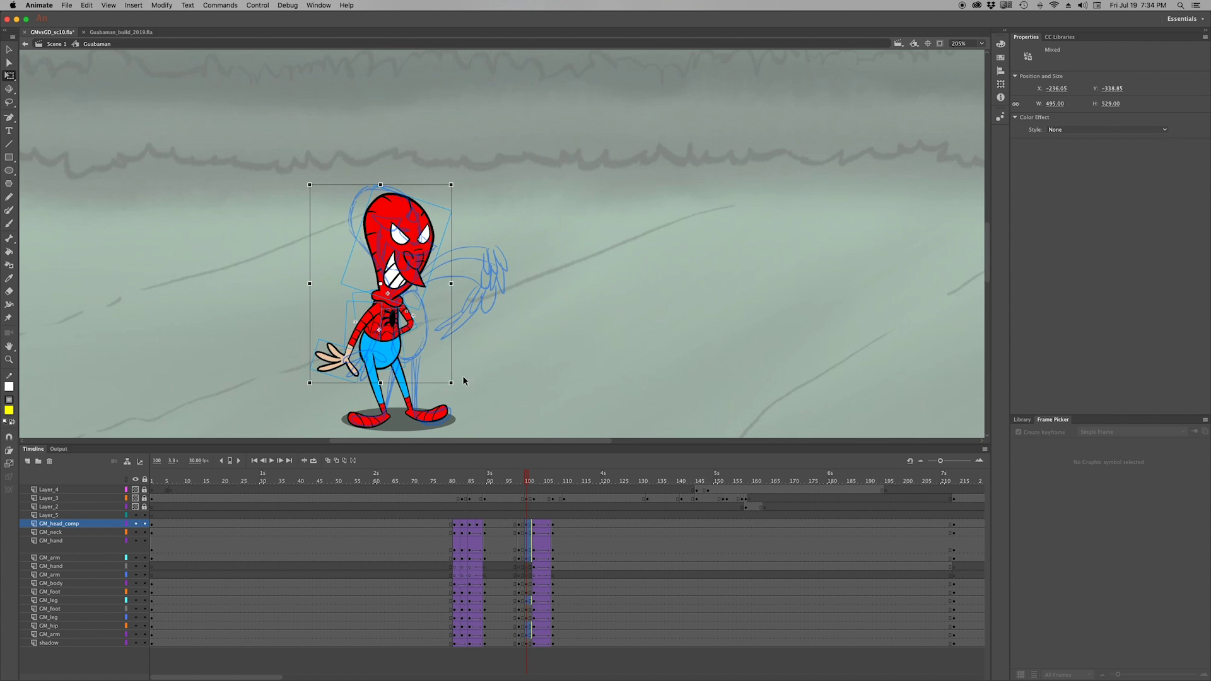
pyautogui.press('w')
pyautogui.click(408, 321)
pyautogui.click(377, 367)
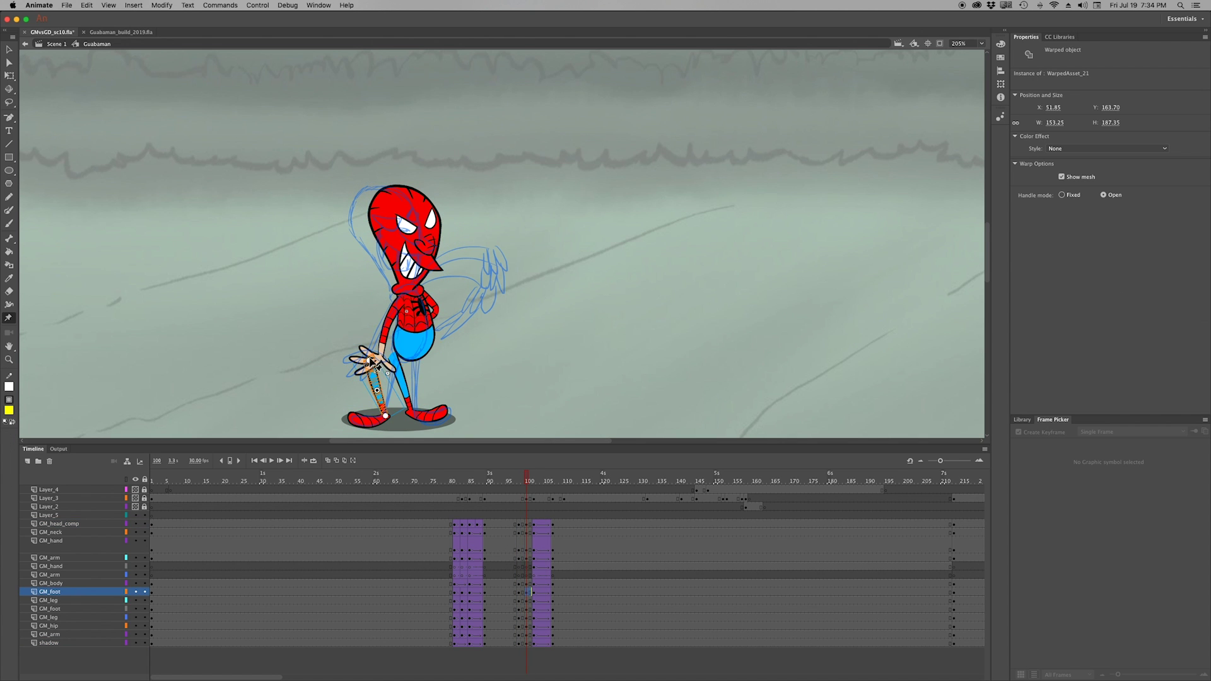
pyautogui.click(405, 365)
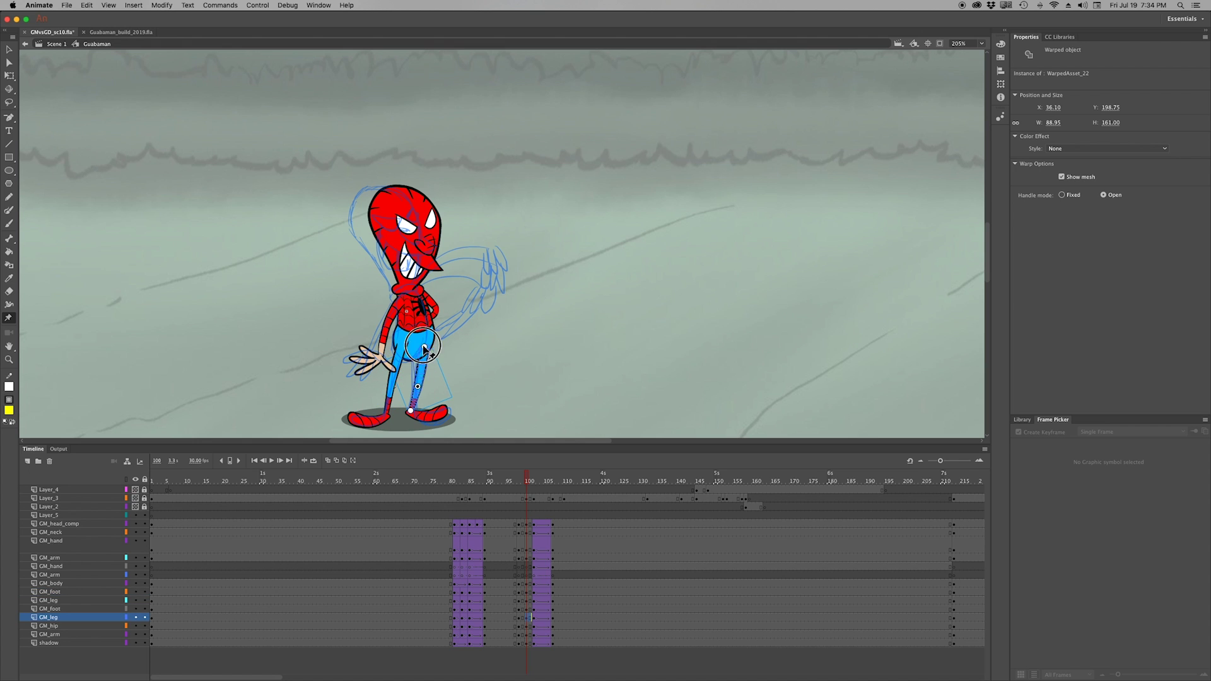
# Stretch the far arm outward at frame 100 and adjust the lowered arm, hand and head tilt to the rough
pyautogui.click(445, 310)
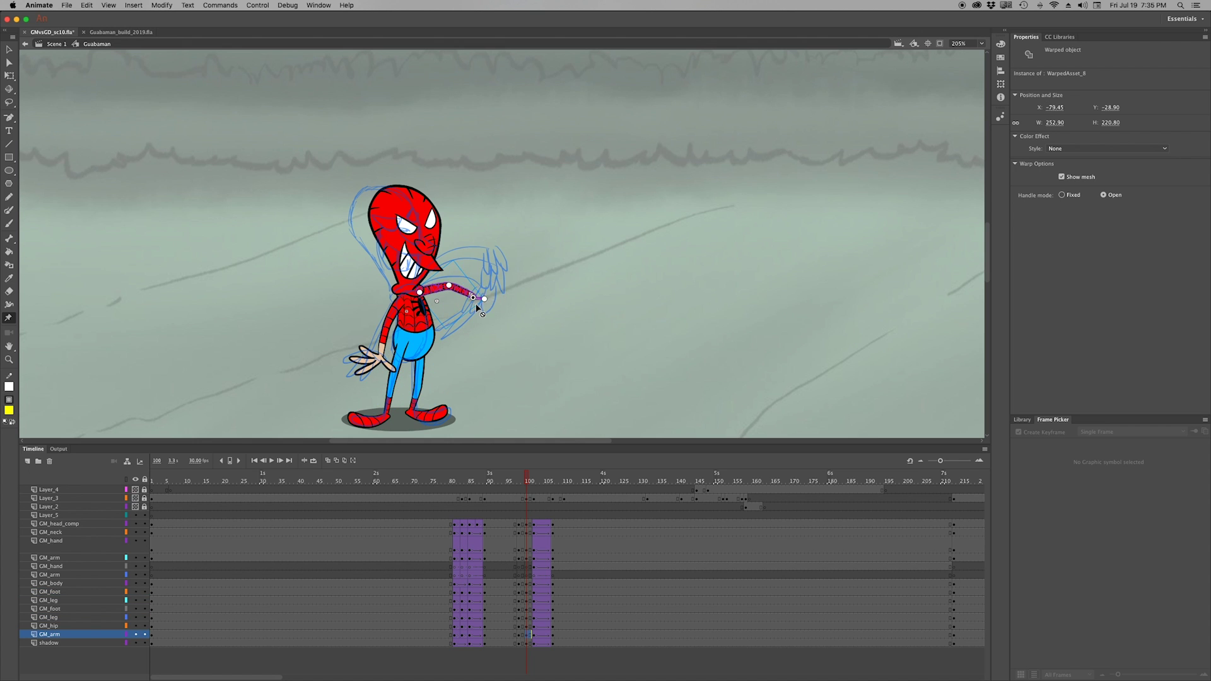
pyautogui.click(369, 356)
pyautogui.click(375, 360)
pyautogui.click(441, 247)
# Switch the far hand at frame 100 to drawing 29 and place it at the outstretched wrist
pyautogui.press('q')
pyautogui.click(432, 352)
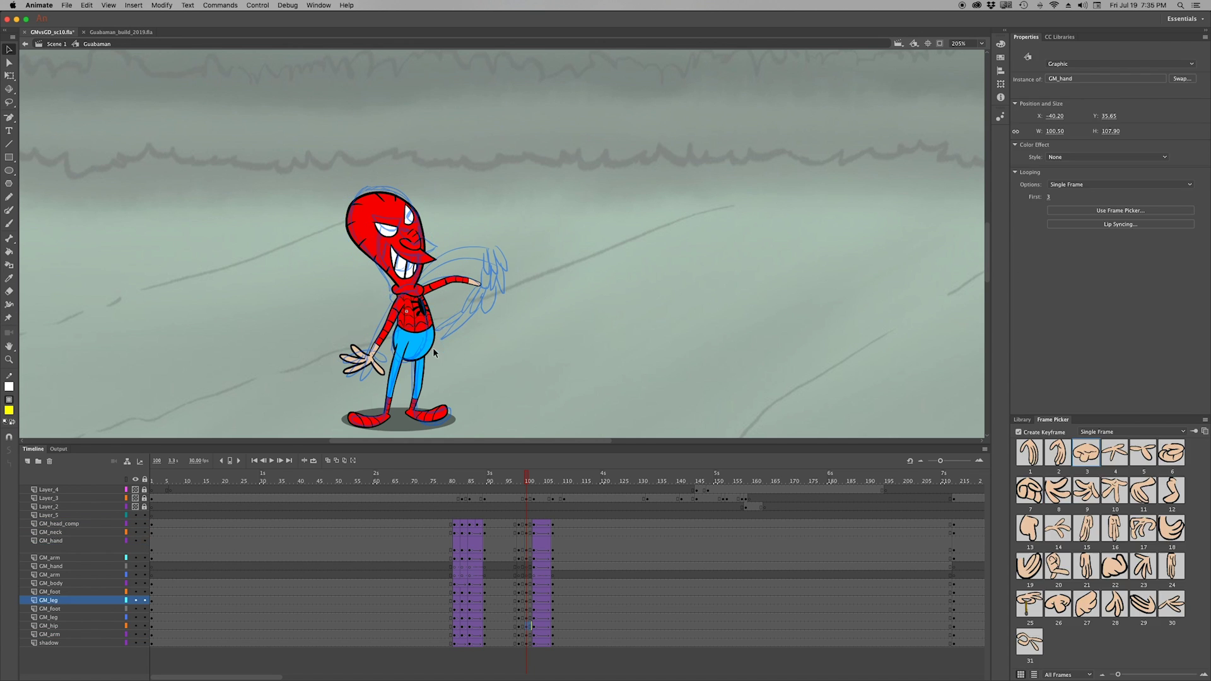
pyautogui.click(1031, 642)
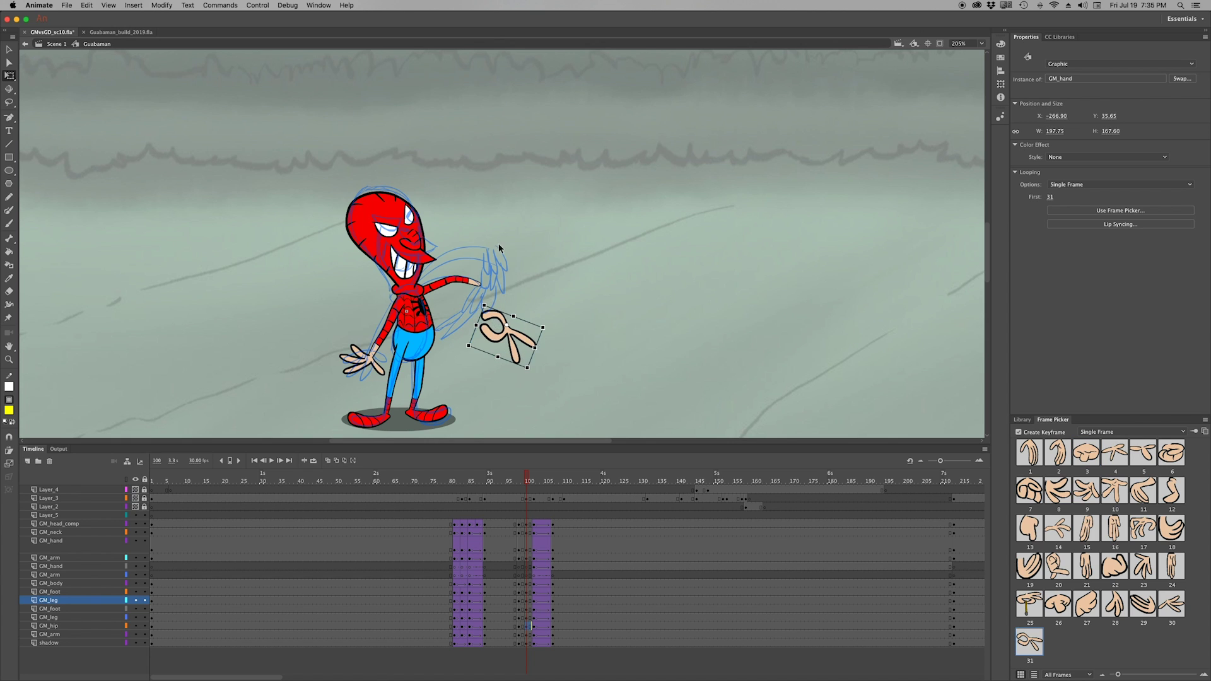
pyautogui.click(1142, 603)
pyautogui.moveTo(508, 338); pyautogui.dragTo(509, 306)
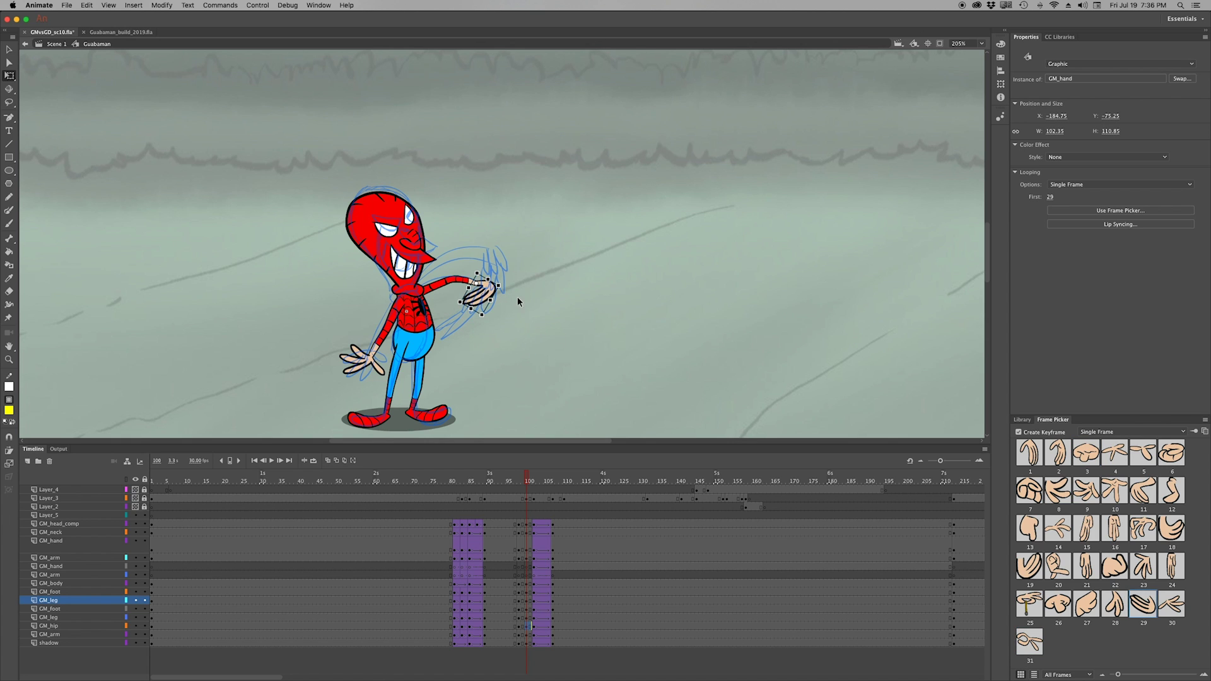
# Duplicate the outstretched arm and hand at frame 100 and fit the first copy higher along the rough swing arc
pyautogui.press('w')
pyautogui.click(424, 299)
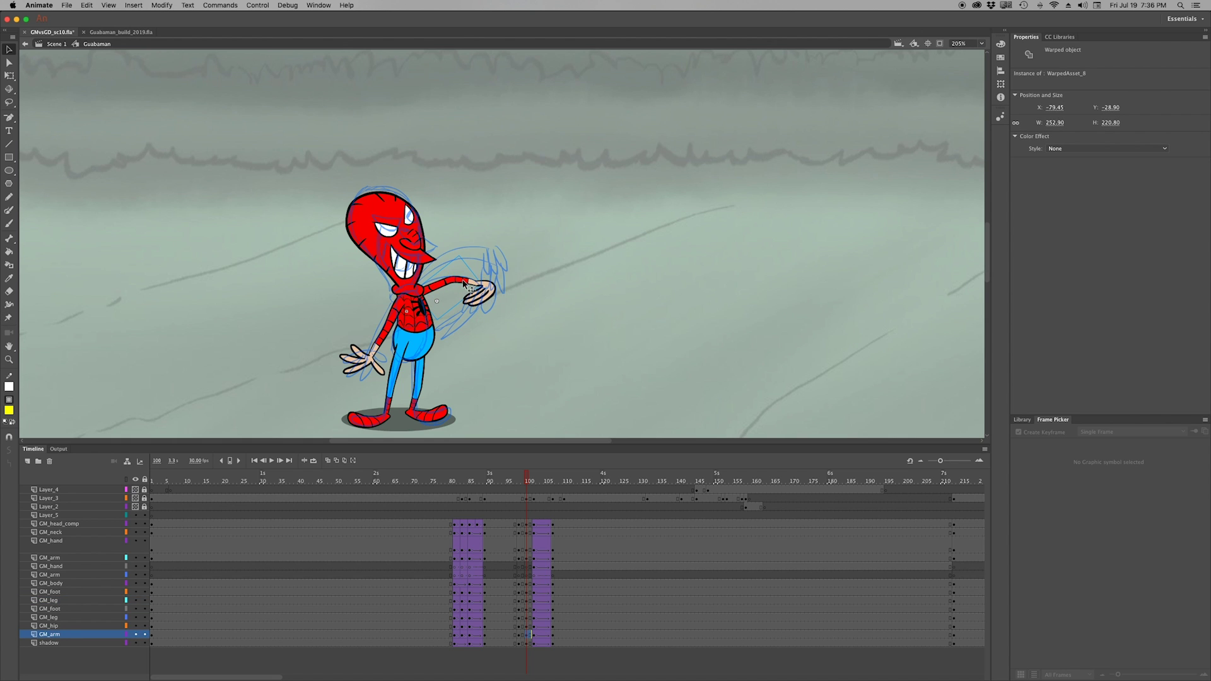
pyautogui.click(500, 313)
pyautogui.hotkey('ctrl', 'z')
pyautogui.press('q')
pyautogui.click(498, 272)
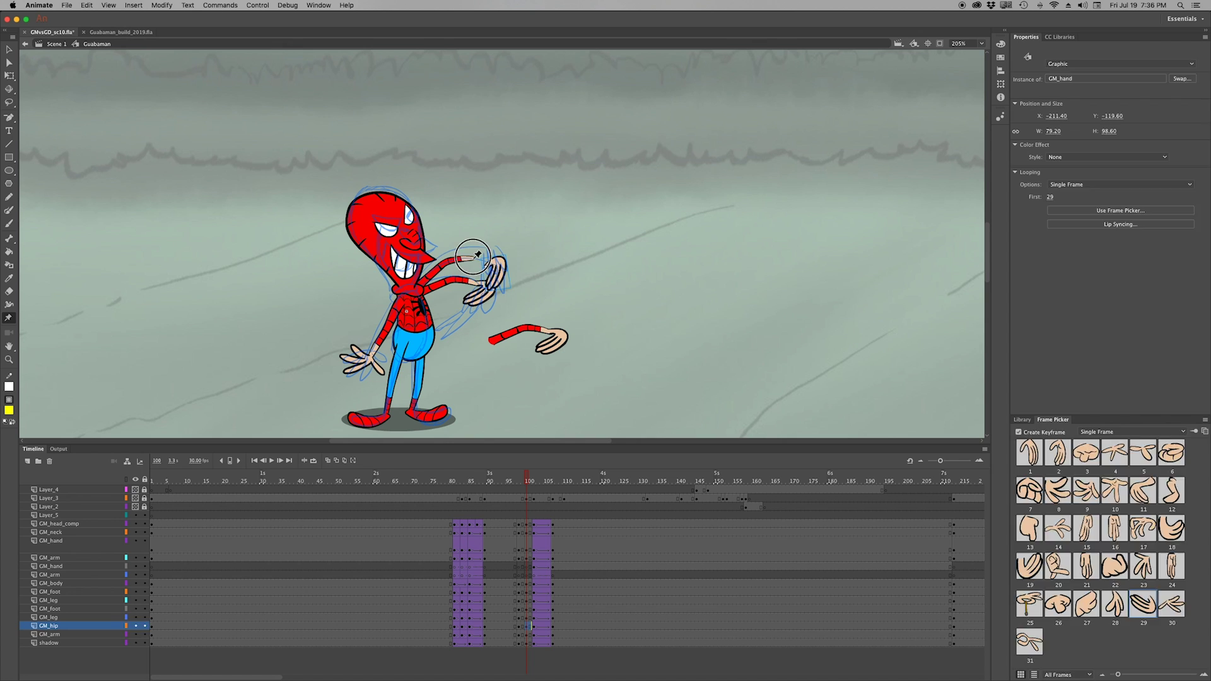
pyautogui.click(450, 266)
# Fit another arm and hand copy at the top of the swing arc to complete the multiple-limb smear
pyautogui.moveTo(531, 328); pyautogui.dragTo(472, 254)
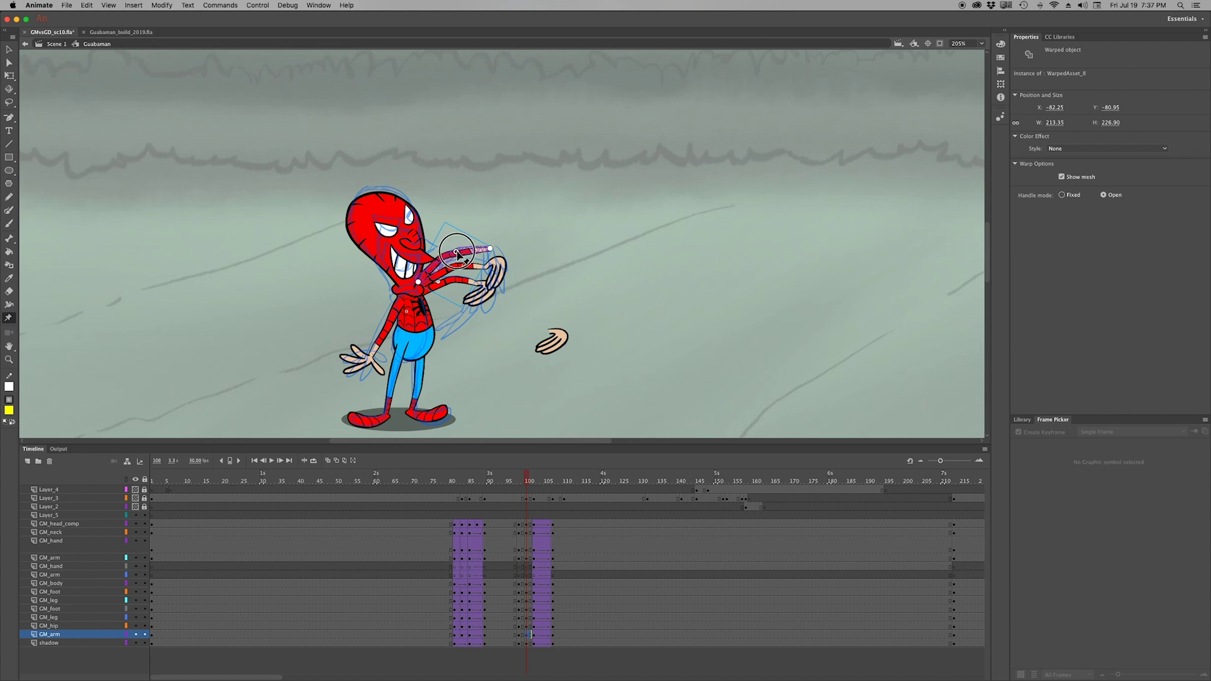
pyautogui.press('q')
pyautogui.click(555, 339)
pyautogui.moveTo(555, 339); pyautogui.dragTo(514, 247)
pyautogui.click(500, 295)
# Copy the banana from frame 107 to frame 100 and angle it down behind the lowest smear hand
pyautogui.moveTo(528, 481); pyautogui.dragTo(549, 479)
pyautogui.press('v')
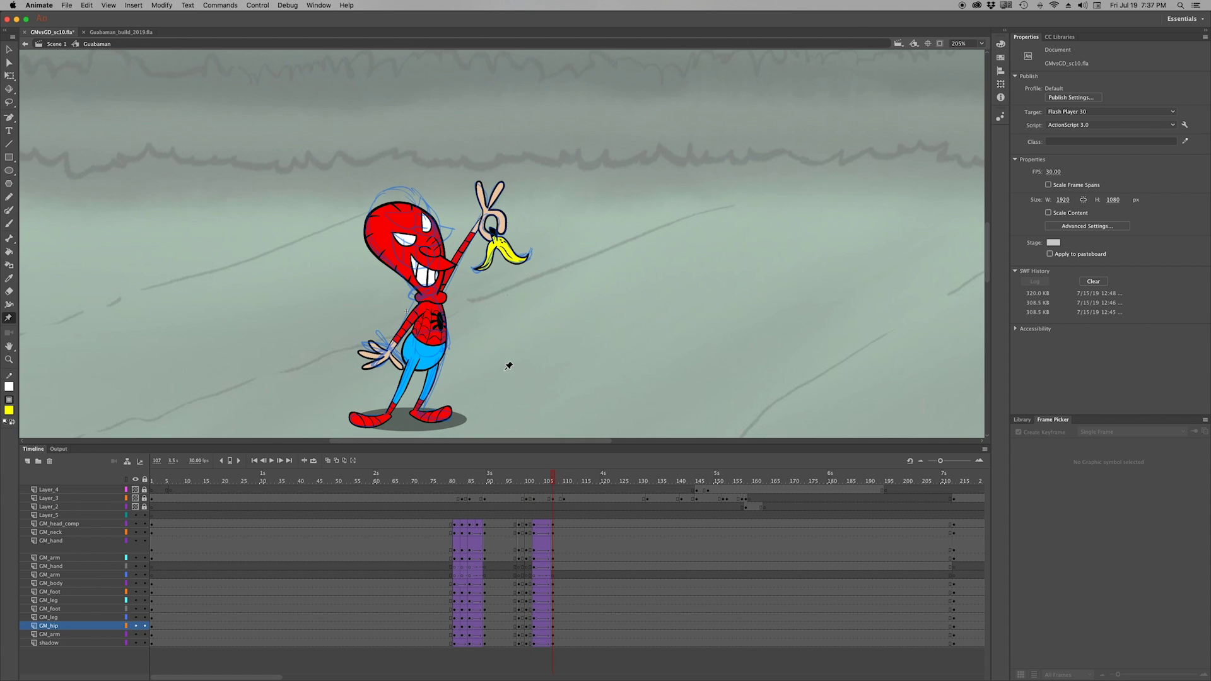
pyautogui.click(553, 566)
pyautogui.moveTo(553, 476); pyautogui.dragTo(527, 476)
pyautogui.click(526, 566)
pyautogui.moveTo(504, 249); pyautogui.dragTo(457, 334)
pyautogui.press('q')
# Move the frame 100 banana to a new layer below the shadow layer and refine the top smear arm's bend
pyautogui.click(94, 658)
pyautogui.click(527, 643)
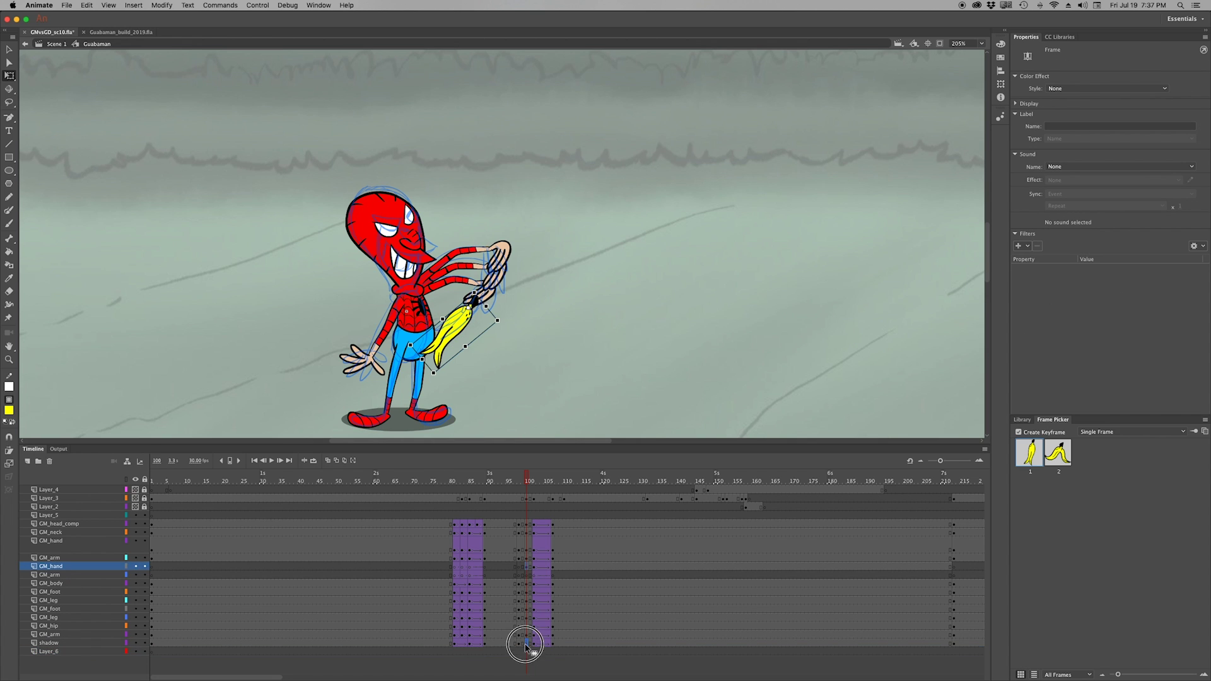
pyautogui.hotkey('ctrl', 'alt', 'v')
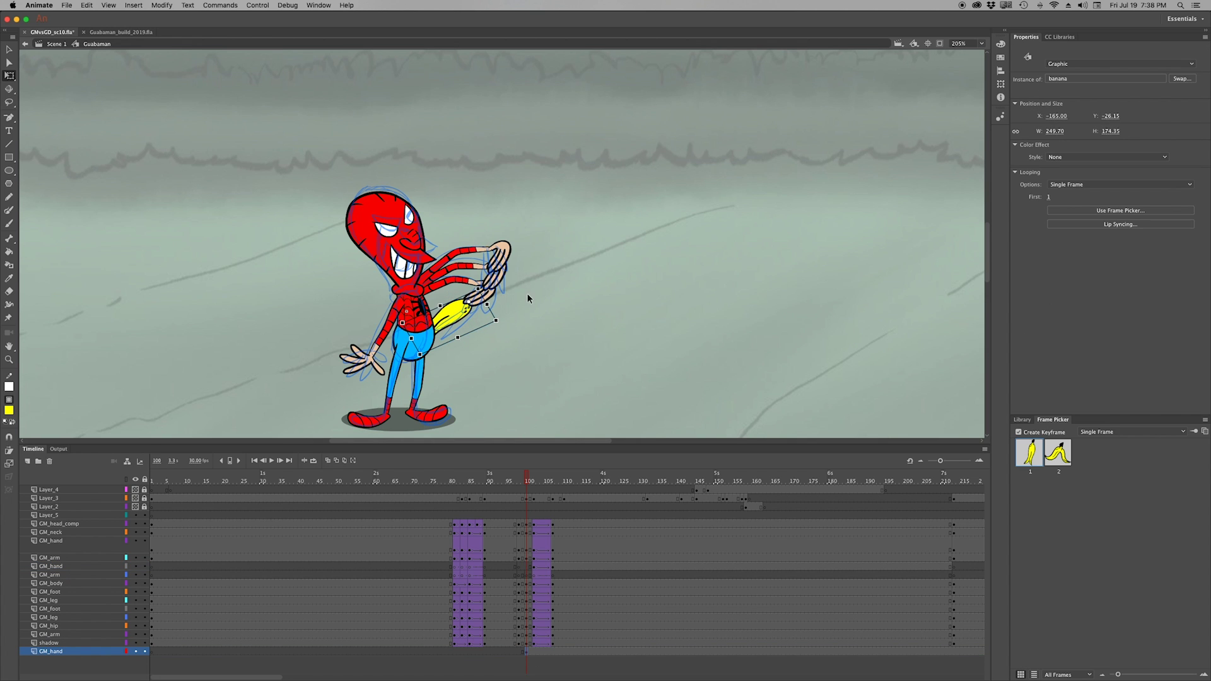
pyautogui.click(450, 259)
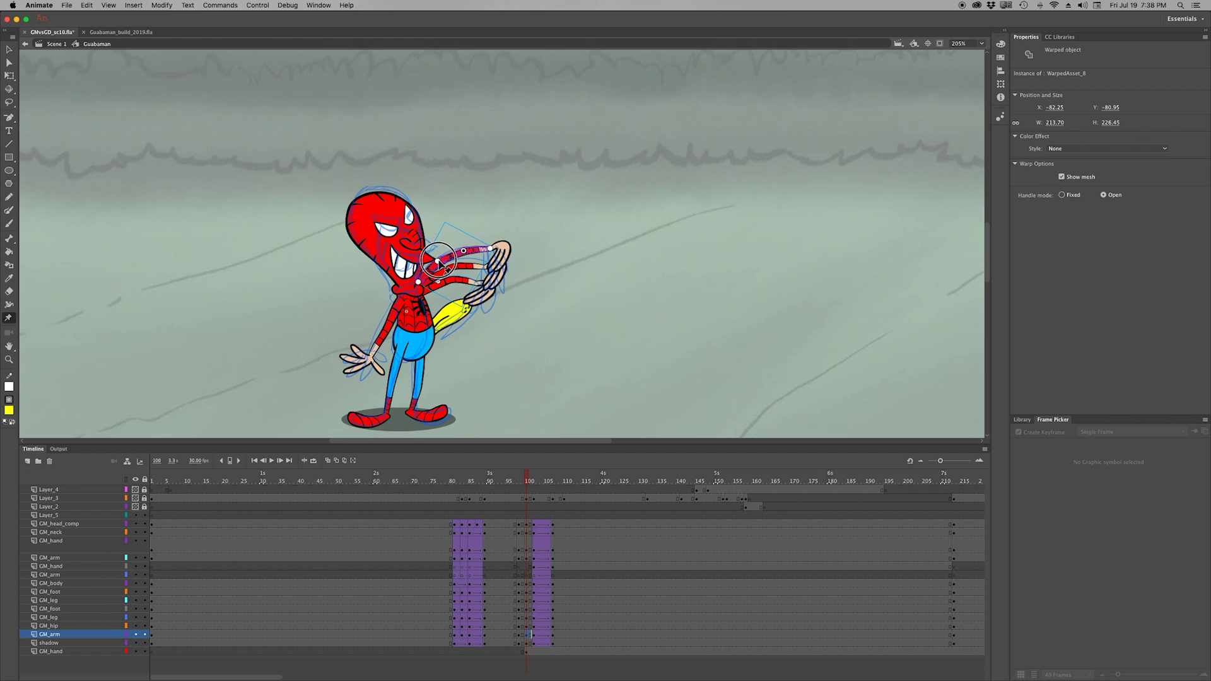
# End the bottom banana layer at frame 102 and play the sequence with the rough layer hidden
pyautogui.press('v')
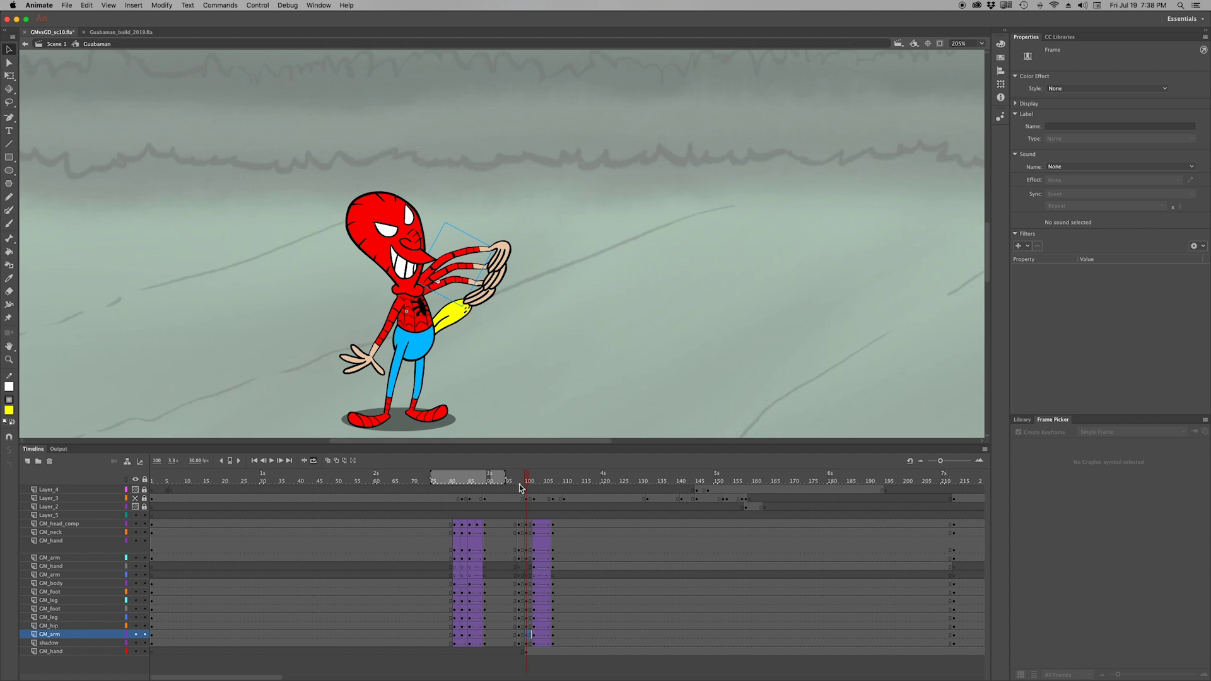
pyautogui.click(628, 225)
pyautogui.click(534, 652)
pyautogui.press('Return')
# Draw an in-between peel outline on frame 3 of the banana symbol with onion skinning, between the hanging and open peels
pyautogui.press('z')
pyautogui.click(515, 243)
pyautogui.press('v')
pyautogui.doubleClick(518, 236)
pyautogui.click(159, 489)
pyautogui.click(328, 461)
pyautogui.press('b')
pyautogui.scroll(3, 536, 189)
pyautogui.hscroll(-2, 502, 157)
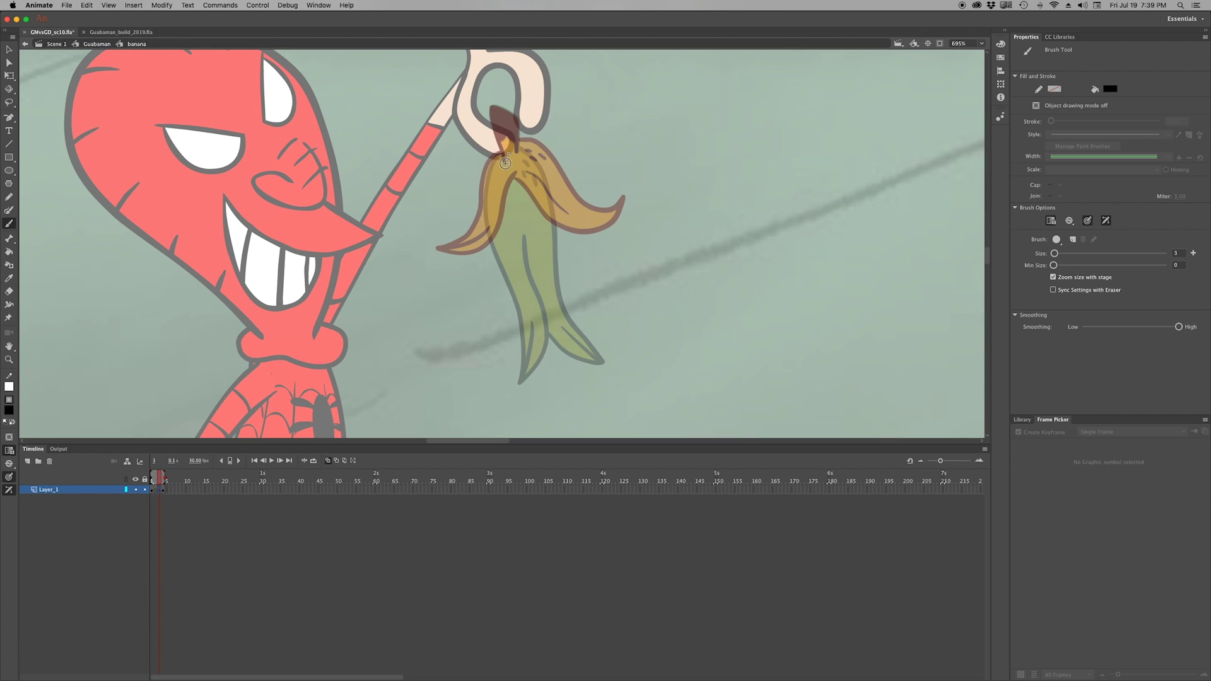
pyautogui.moveTo(500, 178)
pyautogui.mouseDown()
pyautogui.moveTo(483, 348)
pyautogui.moveTo(550, 162)
pyautogui.moveTo(599, 319)
pyautogui.moveTo(633, 314)
pyautogui.mouseUp()
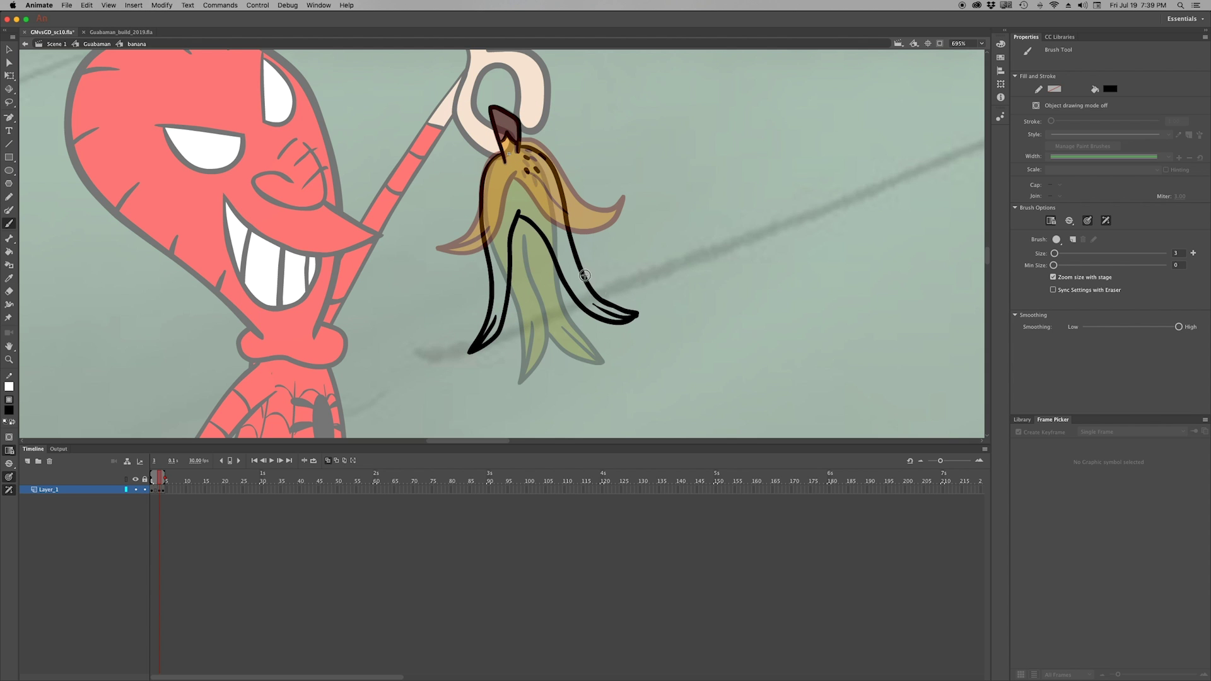
# Compare the in-between with the open peel and fill it with the banana's yellow
pyautogui.press('.')
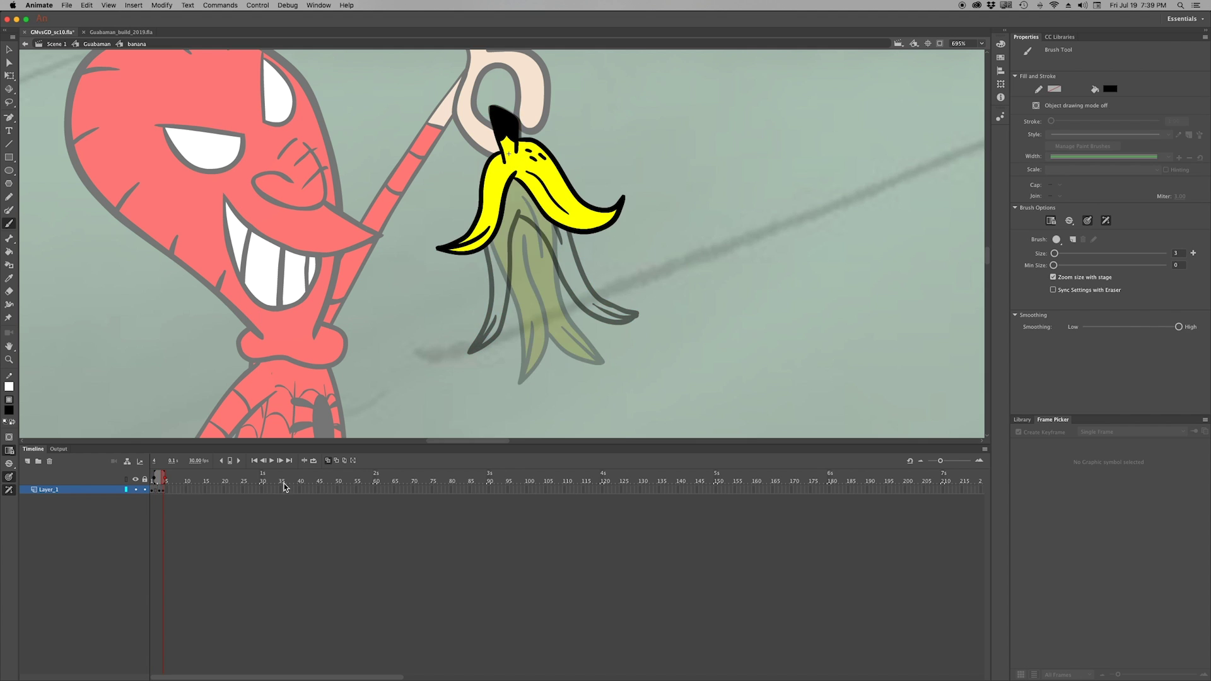
pyautogui.click(166, 490)
pyautogui.press('.')
pyautogui.press('v')
pyautogui.click(525, 313)
pyautogui.press('k')
pyautogui.click(521, 218)
# Retime the drawings in the banana symbol, moving the open peel to frame 6
pyautogui.press('super+minus')
pyautogui.press('v')
pyautogui.doubleClick(632, 345)
pyautogui.moveTo(533, 484); pyautogui.dragTo(551, 484)
pyautogui.press('super+e')
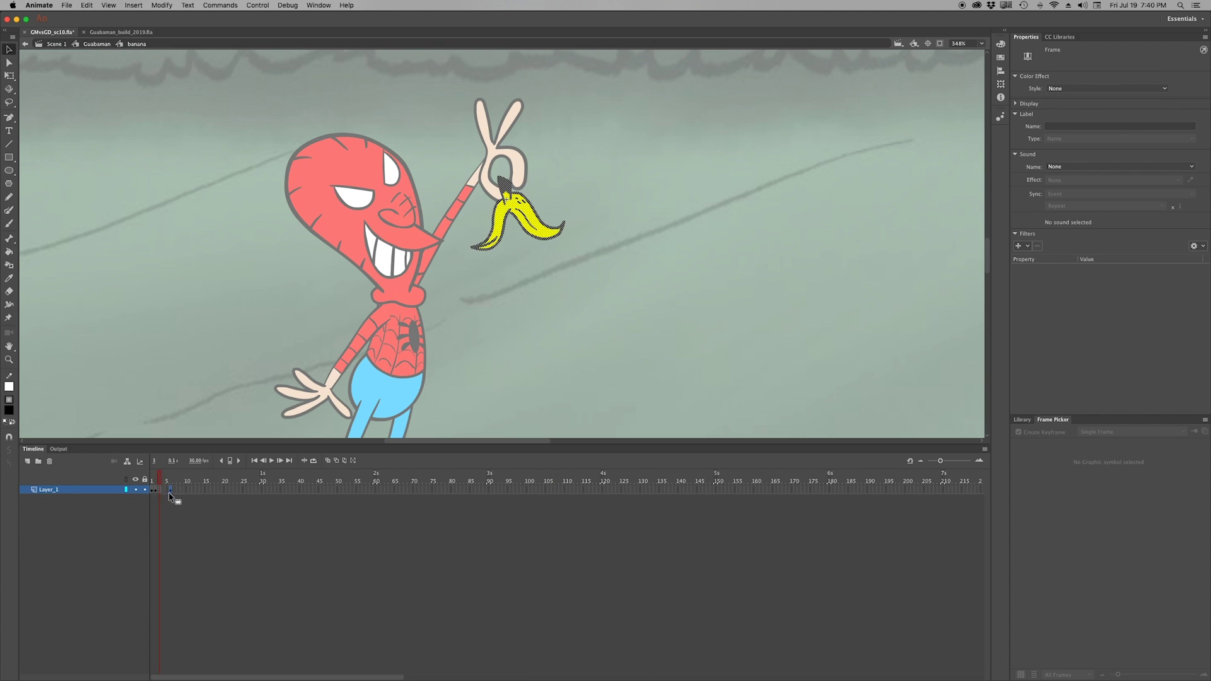
pyautogui.doubleClick(592, 361)
# Set the banana instance's looping to Play Once and go to frame 102
pyautogui.click(1072, 184)
pyautogui.click(1067, 204)
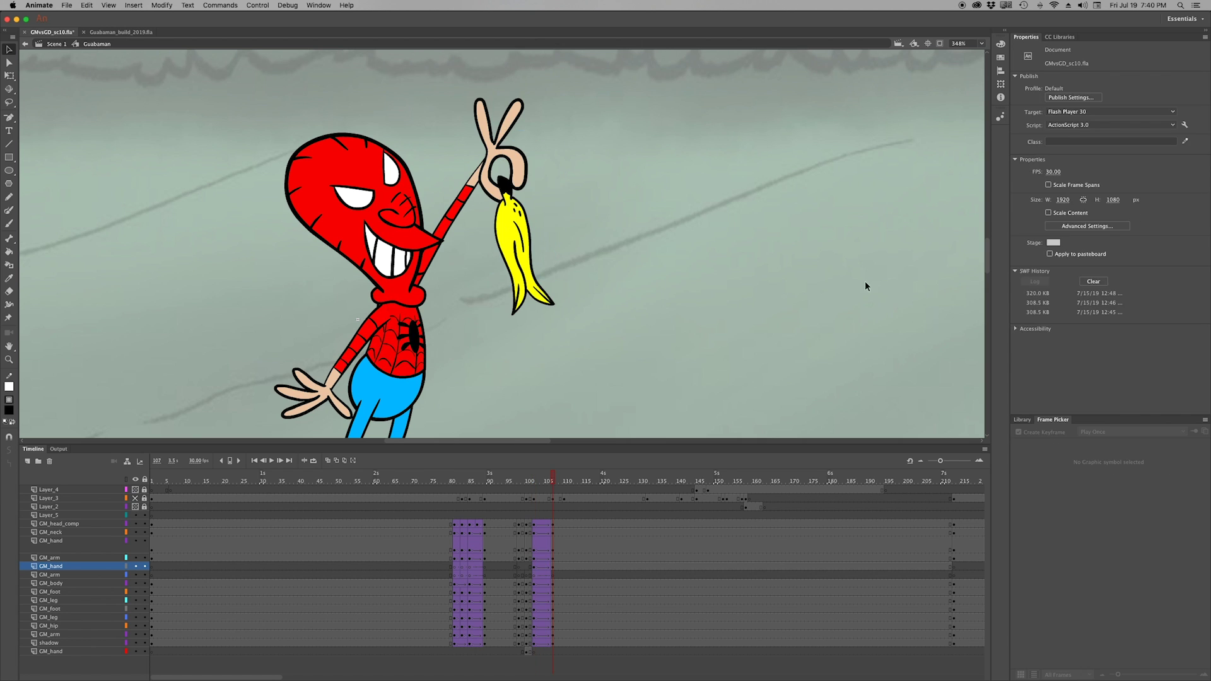
pyautogui.click(535, 481)
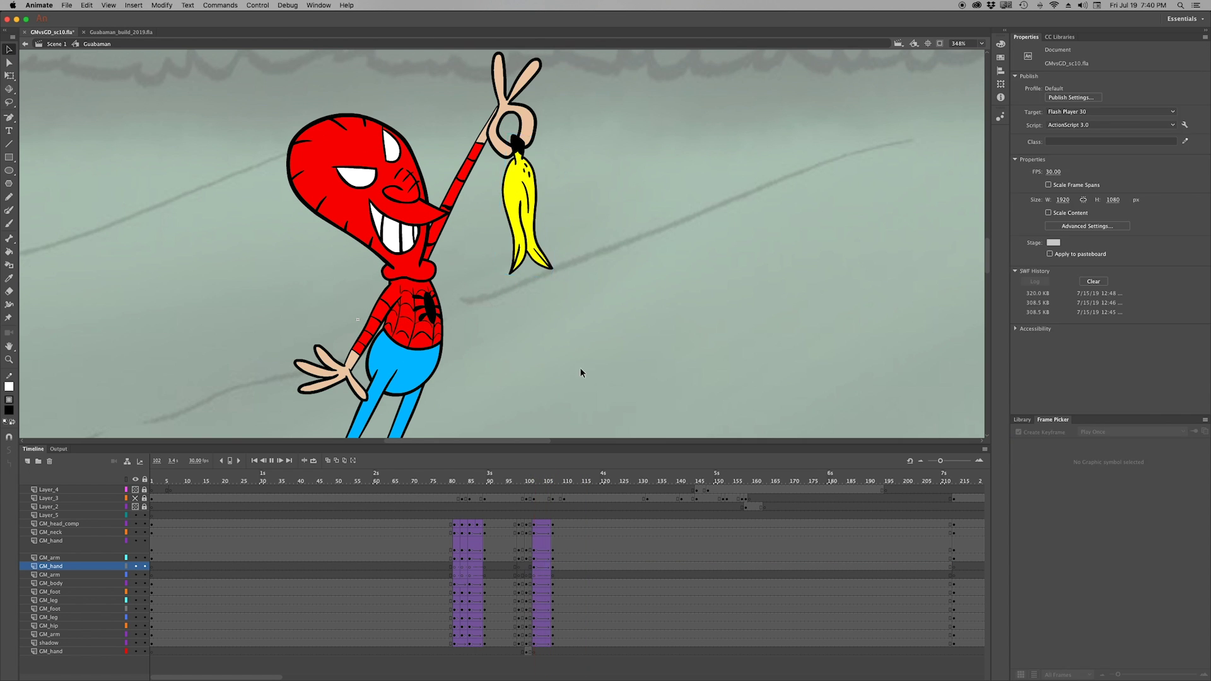
# Insert a blank keyframe at frame 5 of the banana symbol and draw a peel outline between the partly open and open drawings
pyautogui.click(527, 208)
pyautogui.press('super+equal')
pyautogui.doubleClick(527, 208)
pyautogui.click(172, 481)
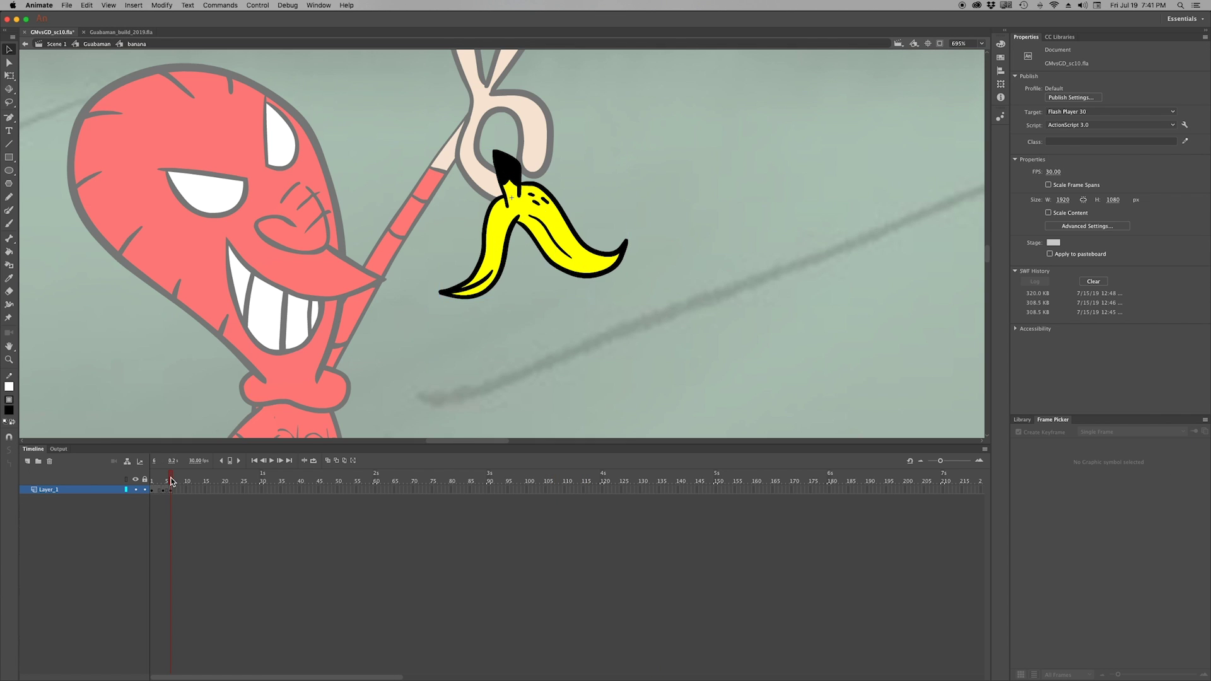
pyautogui.click(163, 482)
pyautogui.hotkey('alt', 'shift', 'o')
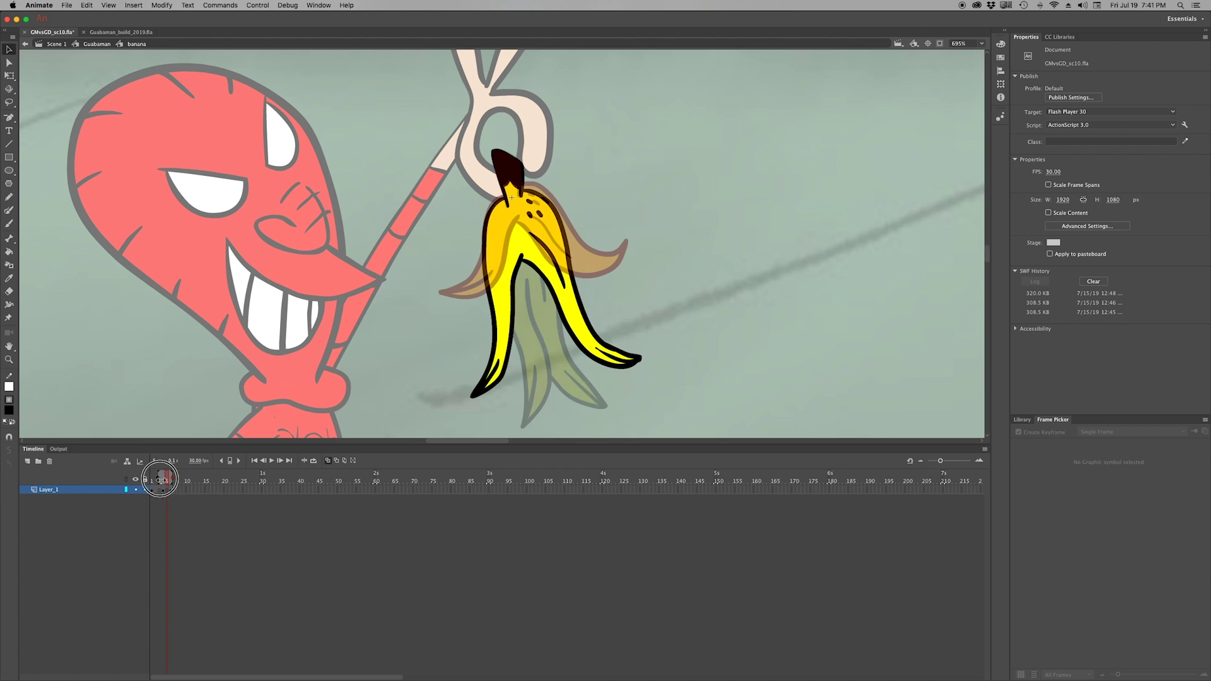
pyautogui.press('F7')
pyautogui.press('b')
pyautogui.moveTo(499, 246)
pyautogui.mouseDown()
pyautogui.moveTo(446, 340)
pyautogui.moveTo(518, 236)
pyautogui.mouseUp()
pyautogui.moveTo(521, 188); pyautogui.dragTo(639, 274)
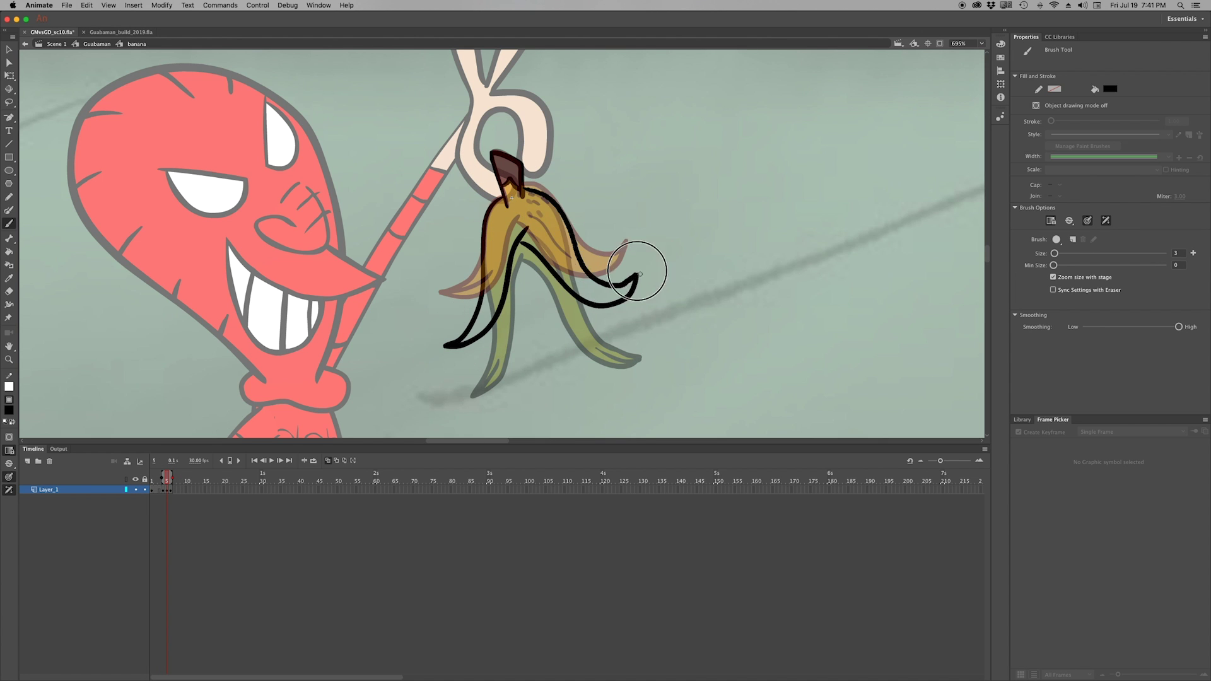
pyautogui.press(',')
pyautogui.press('.')
# Insert a blank keyframe at frame 3 of the banana symbol and draw a peel outline between the closed and partly open drawings
pyautogui.moveTo(164, 480); pyautogui.dragTo(160, 481)
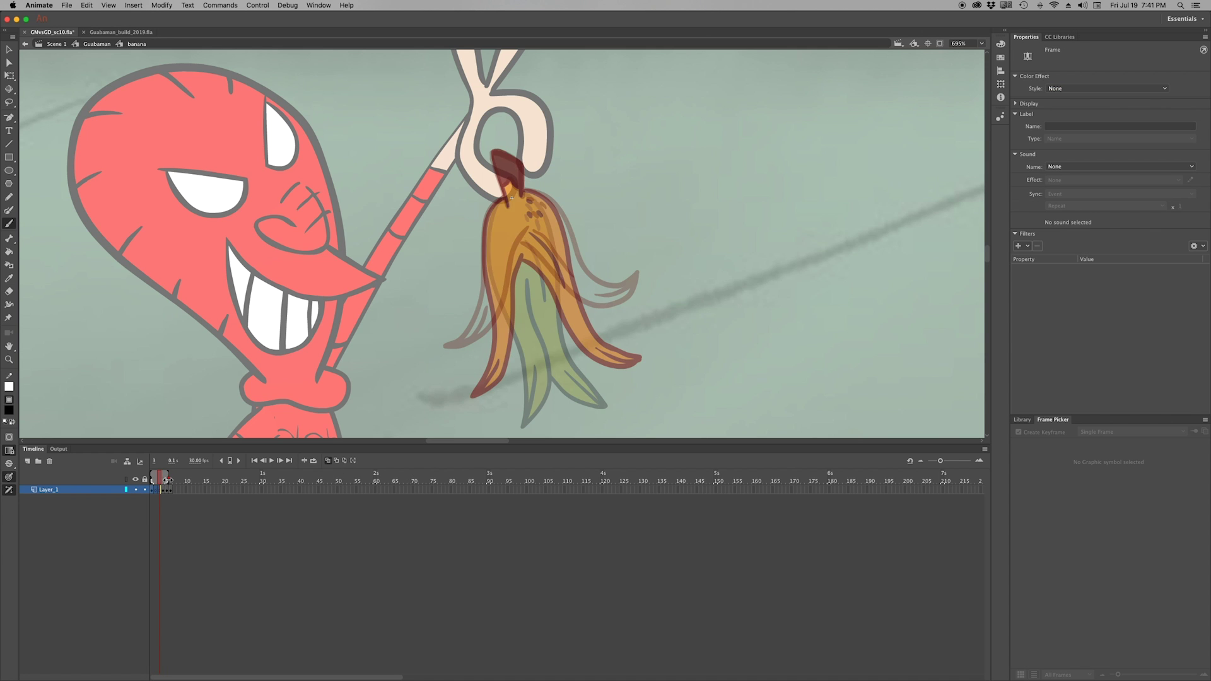
pyautogui.hotkey('alt', 'shift', 'o')
pyautogui.moveTo(519, 164); pyautogui.dragTo(523, 196)
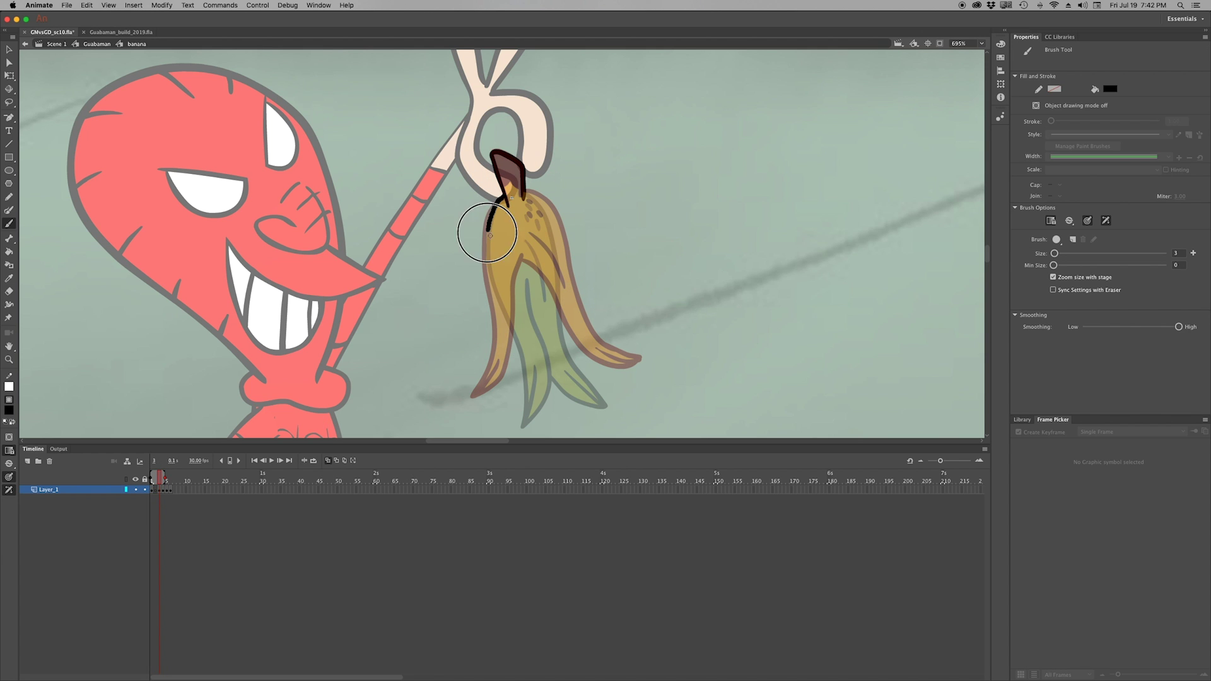
pyautogui.moveTo(490, 236)
pyautogui.mouseDown()
pyautogui.moveTo(507, 359)
pyautogui.moveTo(510, 408)
pyautogui.mouseUp()
pyautogui.moveTo(542, 206)
pyautogui.mouseDown()
pyautogui.moveTo(606, 377)
pyautogui.moveTo(529, 292)
pyautogui.moveTo(629, 390)
pyautogui.mouseUp()
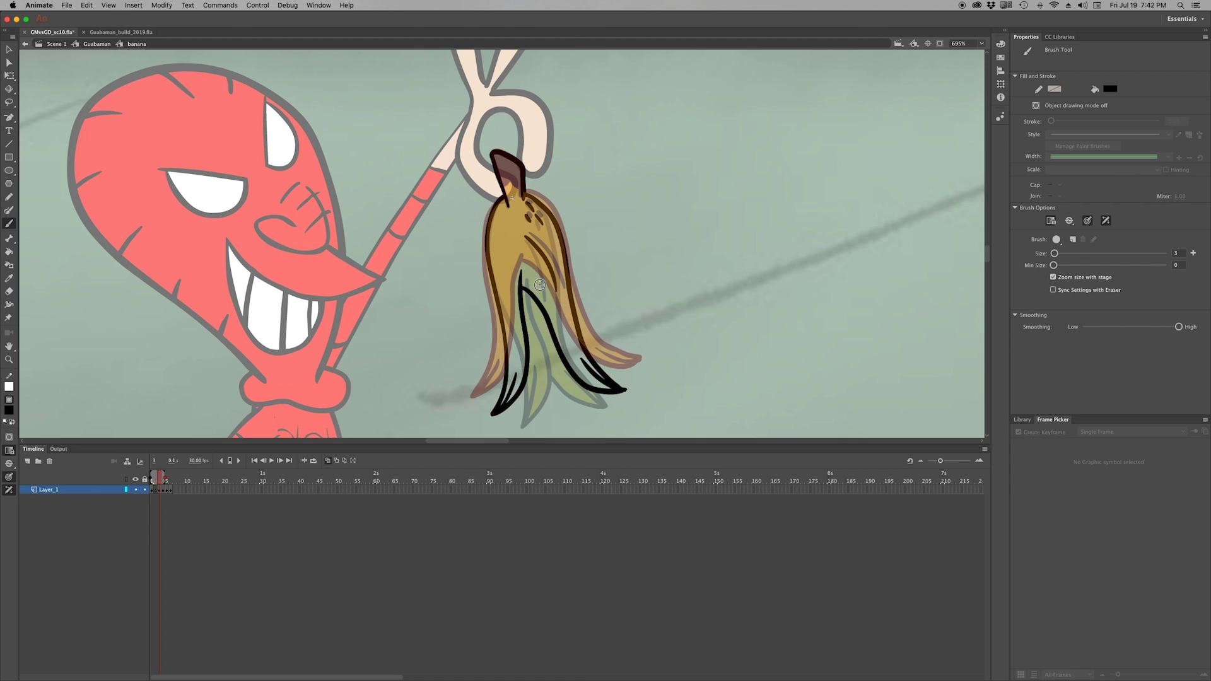
pyautogui.press(',')
pyautogui.press(',')
pyautogui.press('.')
pyautogui.press('.')
# Fill the frame 3 peel drawing with the banana's yellow and its stem with black
pyautogui.press('v')
pyautogui.click(537, 256)
pyautogui.press('k')
pyautogui.click(327, 461)
pyautogui.click(8, 409)
pyautogui.click(31, 511)
pyautogui.click(523, 265)
pyautogui.hotkey('ctrl', 'z')
pyautogui.click(328, 461)
pyautogui.press('b')
pyautogui.click(13, 421)
pyautogui.press('k')
pyautogui.click(9, 410)
pyautogui.click(31, 511)
# Fill the peel drawing at frame 5 with yellow and fill in its stem
pyautogui.click(156, 483)
pyautogui.click(166, 483)
pyautogui.press('v')
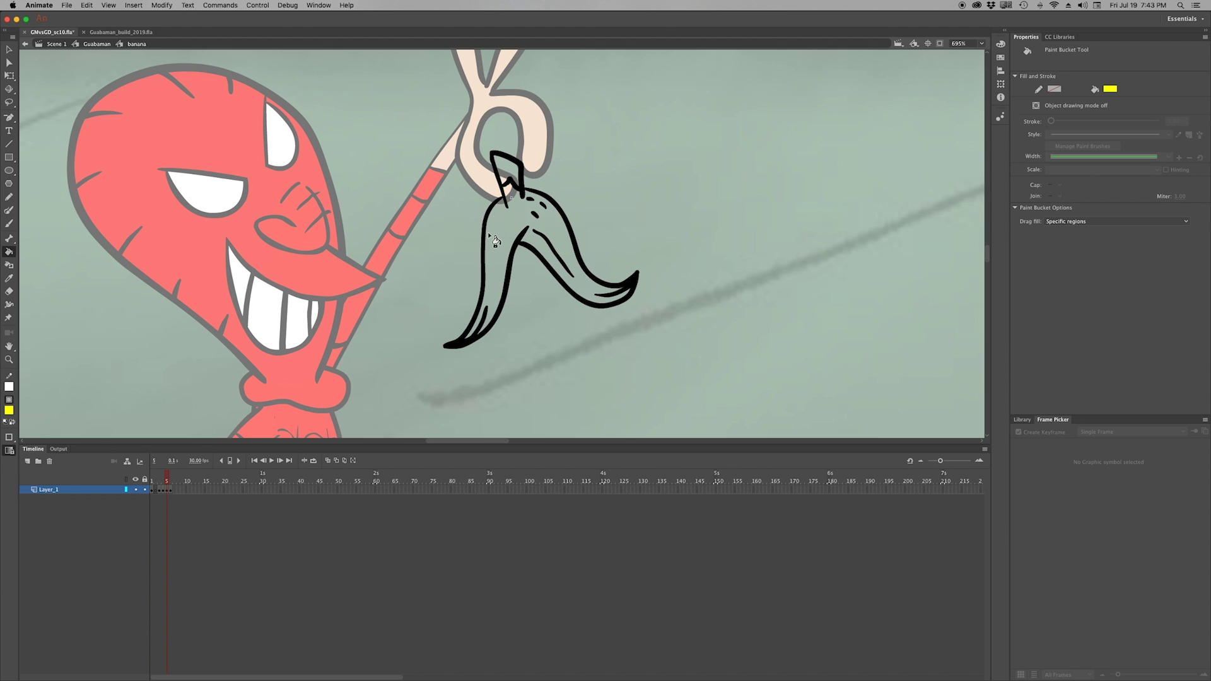
pyautogui.press('k')
pyautogui.click(498, 264)
pyautogui.click(508, 171)
# Flip through the coloured banana drawings and scrub the Guabaman timeline to frame 110
pyautogui.press(',')
pyautogui.press(',')
pyautogui.press(',')
pyautogui.doubleClick(599, 304)
pyautogui.press('super+minus')
pyautogui.moveTo(517, 481); pyautogui.dragTo(566, 491)
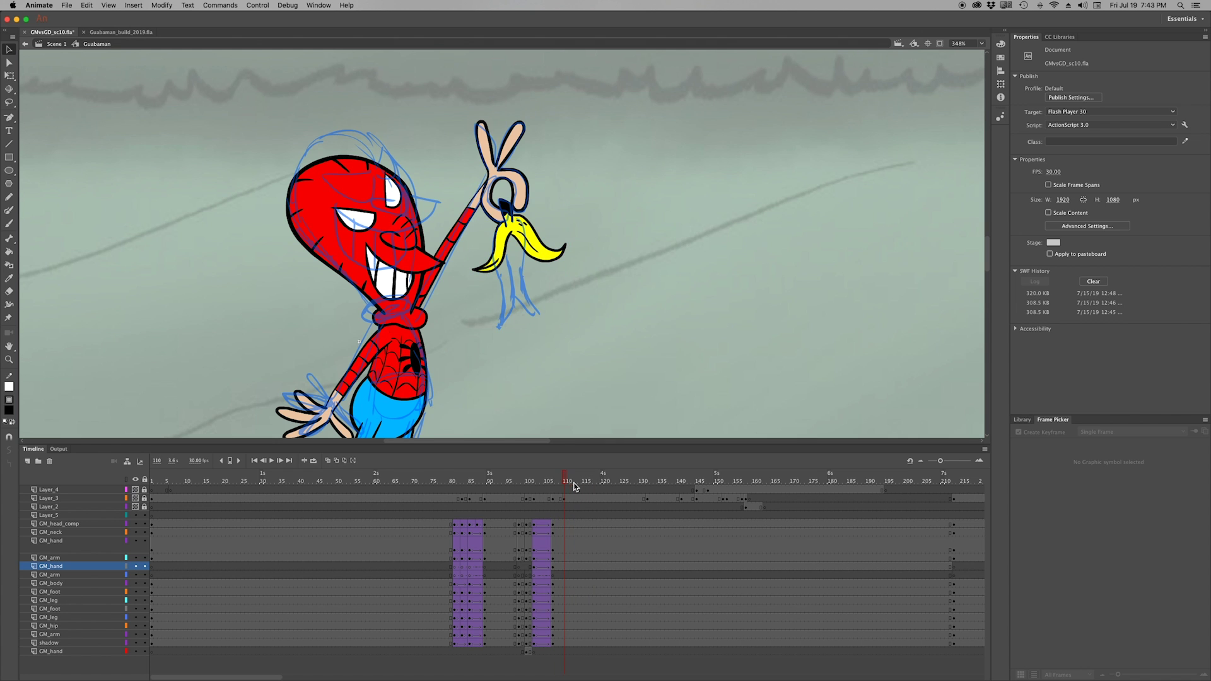
# Add closing peel drawings after the open one in the banana symbol, extending it to frame 11
pyautogui.click(560, 264)
pyautogui.doubleClick(560, 264)
pyautogui.click(179, 490)
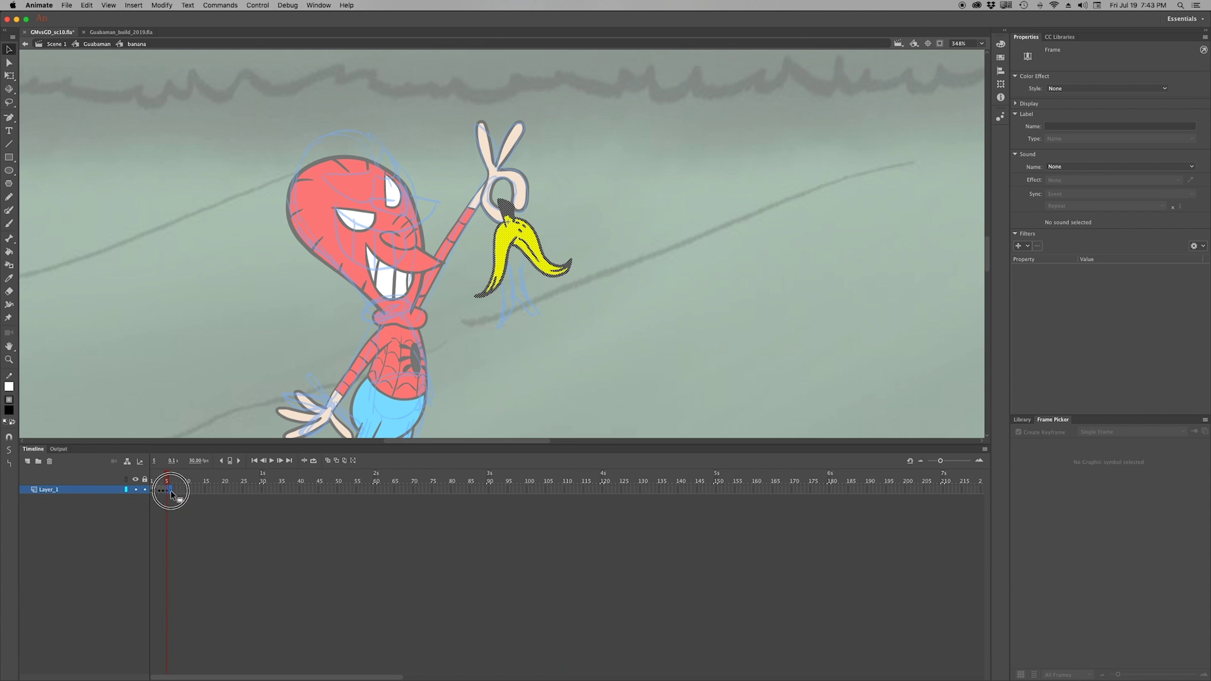
pyautogui.click(192, 494)
pyautogui.doubleClick(586, 249)
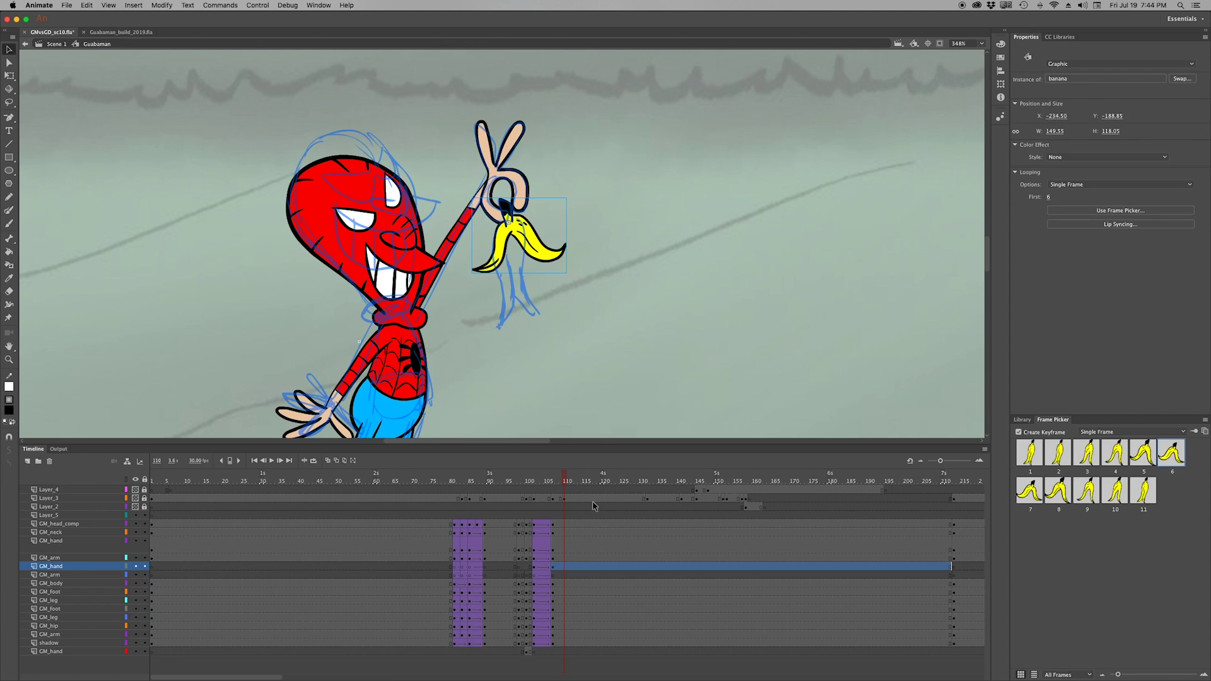
# Set the banana instance's looping to Play Once and hide the rough sketches on Layer_3
pyautogui.click(1120, 184)
pyautogui.click(1072, 200)
pyautogui.click(135, 498)
# Retime the closing peel drawings so the banana symbol runs 14 frames, and play the result in the Guabaman timeline
pyautogui.click(571, 481)
pyautogui.press('super+minus')
pyautogui.press('super+e')
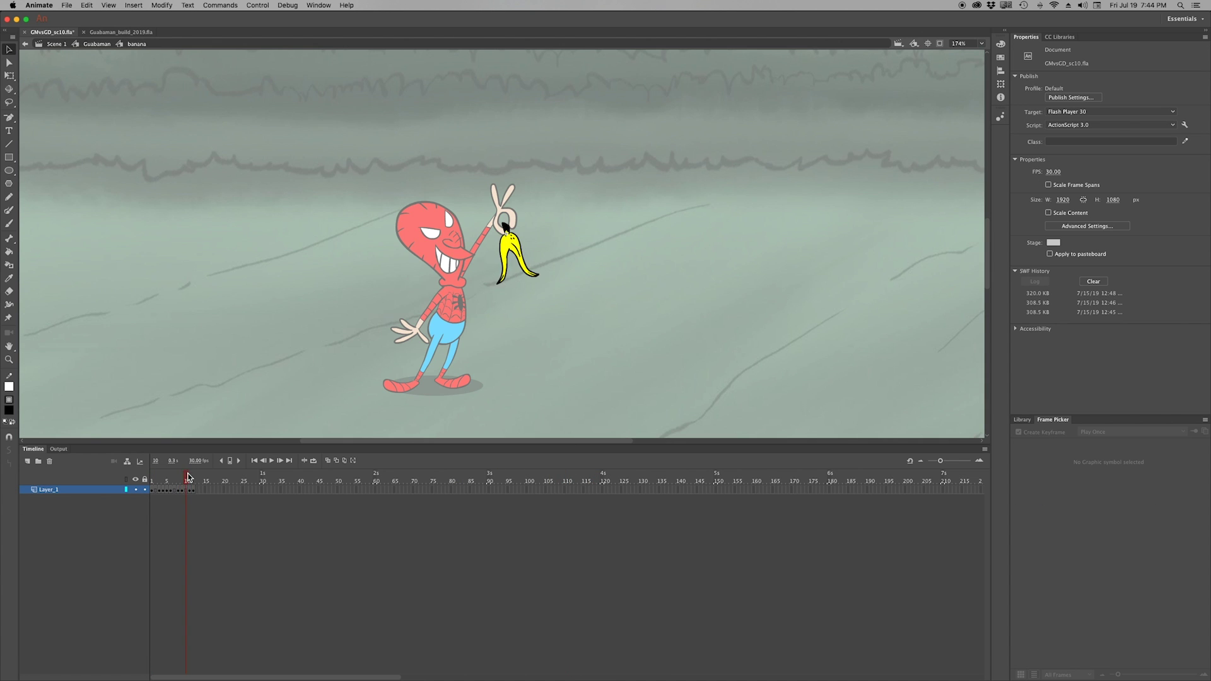
pyautogui.press('super+e')
pyautogui.press('Return')
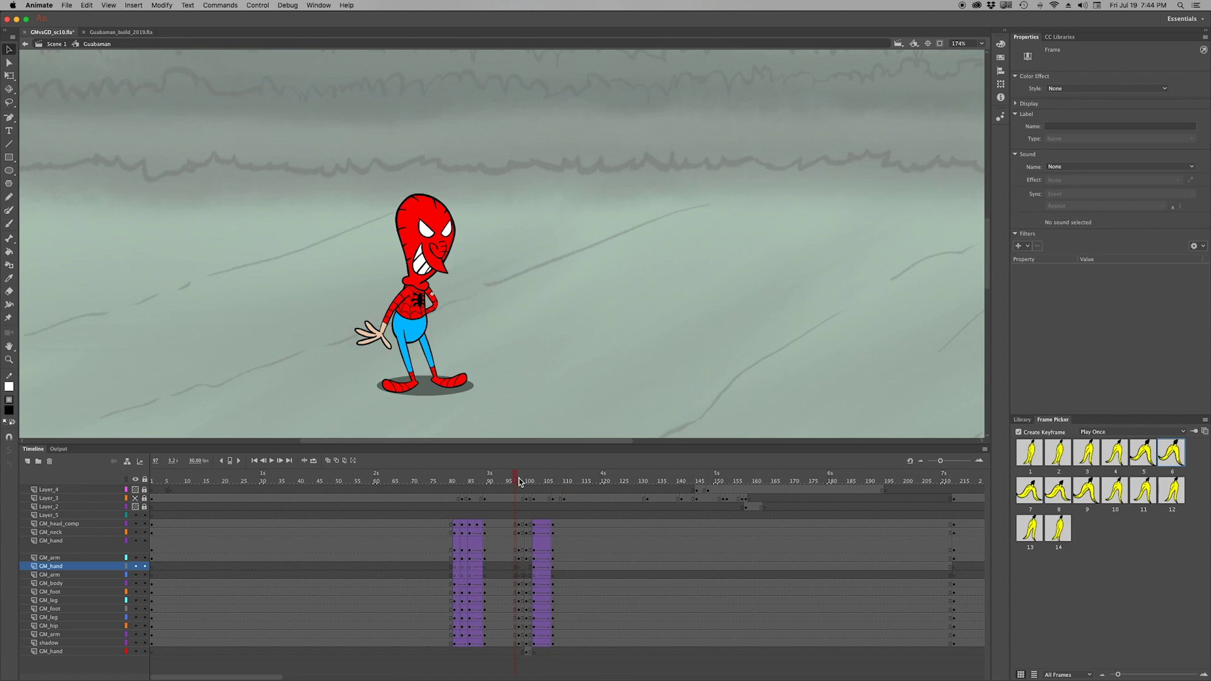
# Check the banana's drawings and set the first frame of its Play Once loop to 5
pyautogui.moveTo(525, 477); pyautogui.dragTo(536, 474)
pyautogui.click(515, 233)
pyautogui.doubleClick(514, 233)
pyautogui.doubleClick(585, 242)
pyautogui.moveTo(1048, 196); pyautogui.dragTo(1052, 202)
pyautogui.moveTo(549, 478); pyautogui.dragTo(552, 478)
pyautogui.click(530, 257)
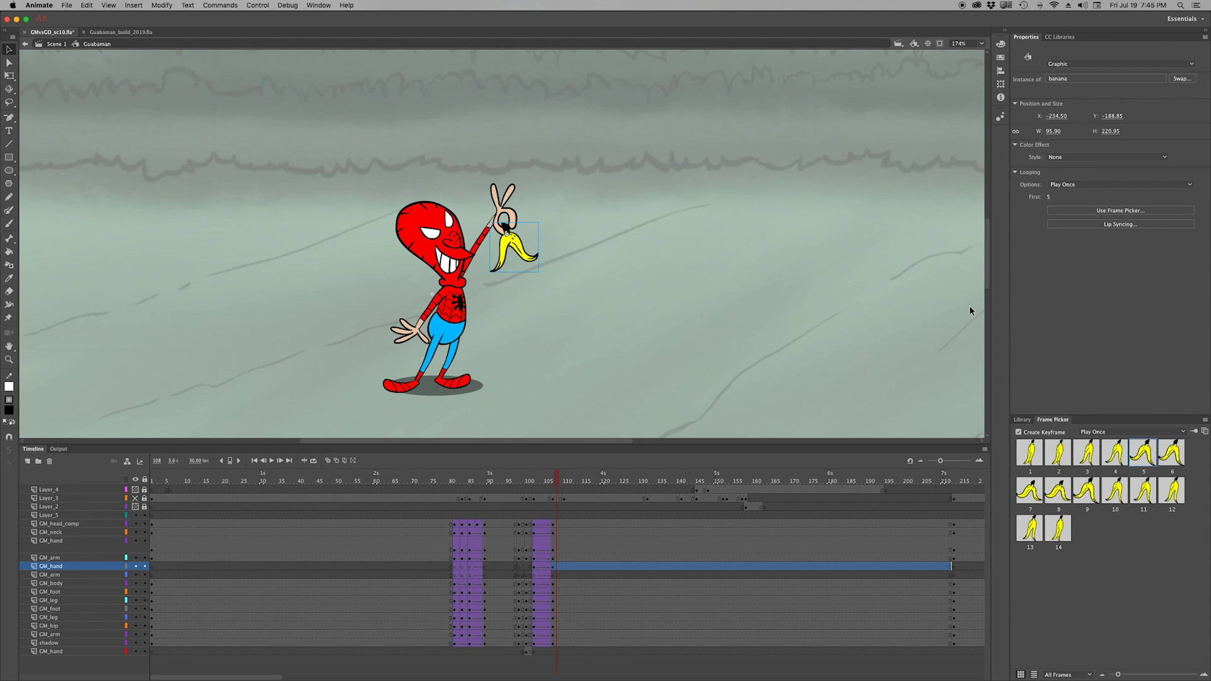
# Stretch the open peel drawing at frame 7 of the banana symbol slightly taller with Free Transform
pyautogui.press('Return')
pyautogui.moveTo(574, 478)
pyautogui.mouseDown()
pyautogui.moveTo(549, 478)
pyautogui.moveTo(563, 478)
pyautogui.mouseUp()
pyautogui.doubleClick(500, 243)
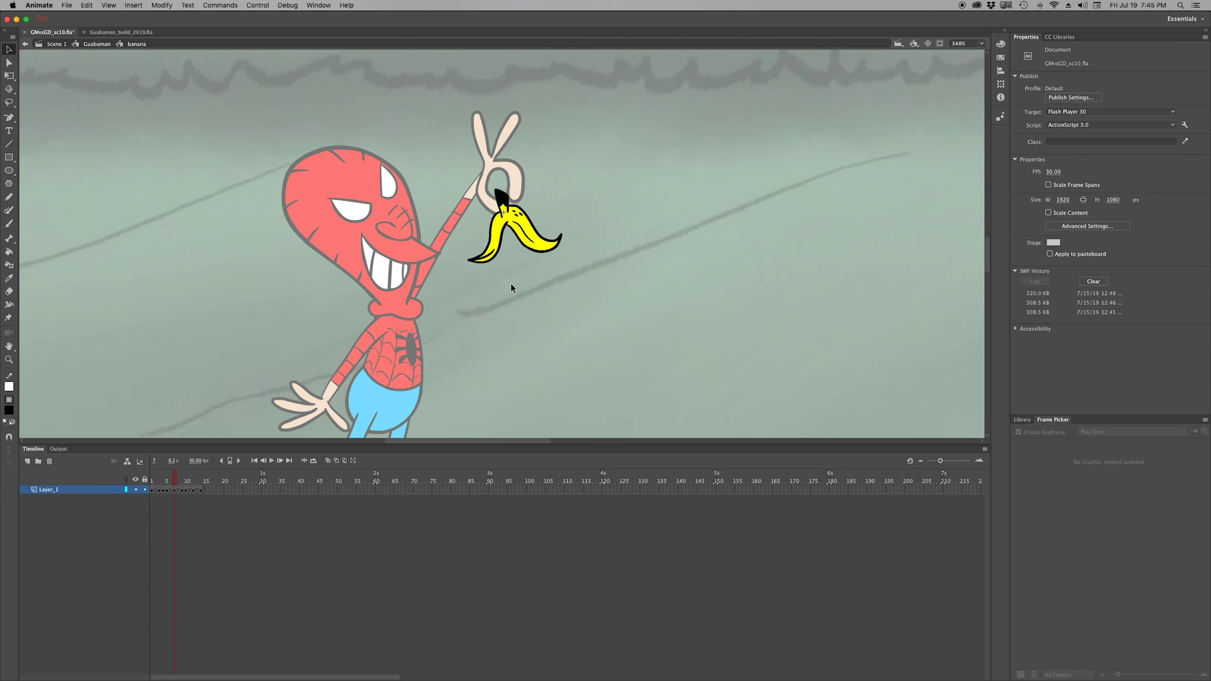
pyautogui.click(517, 263)
pyautogui.press(',')
pyautogui.press(',')
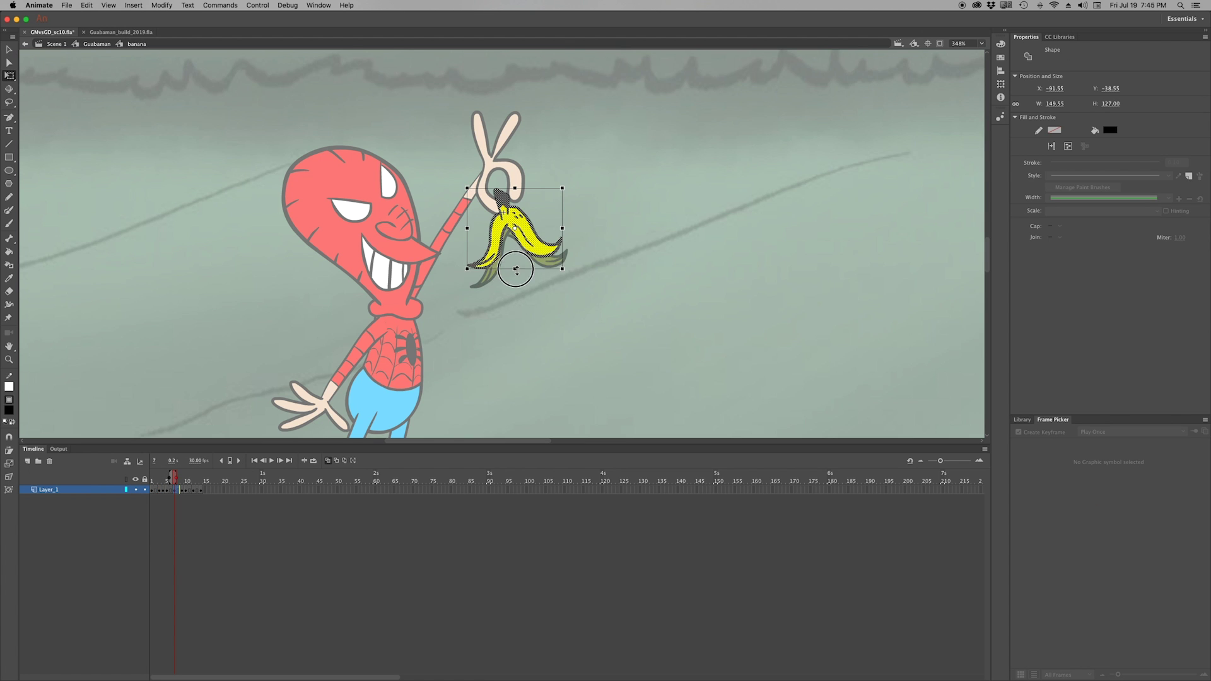
pyautogui.click(552, 363)
pyautogui.doubleClick(552, 362)
pyautogui.press('super+minus')
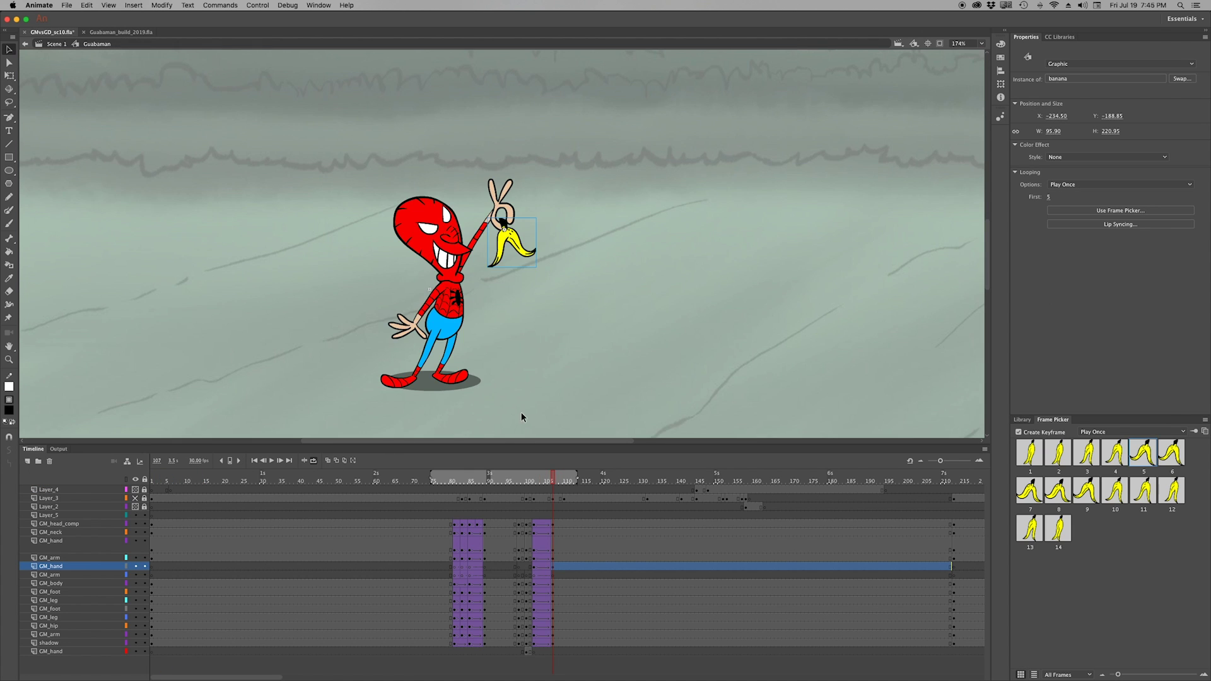
# Tighten the timing of the later peel drawings in the banana symbol and loop the swing in the Guabaman timeline
pyautogui.click(549, 474)
pyautogui.moveTo(548, 474); pyautogui.dragTo(545, 475)
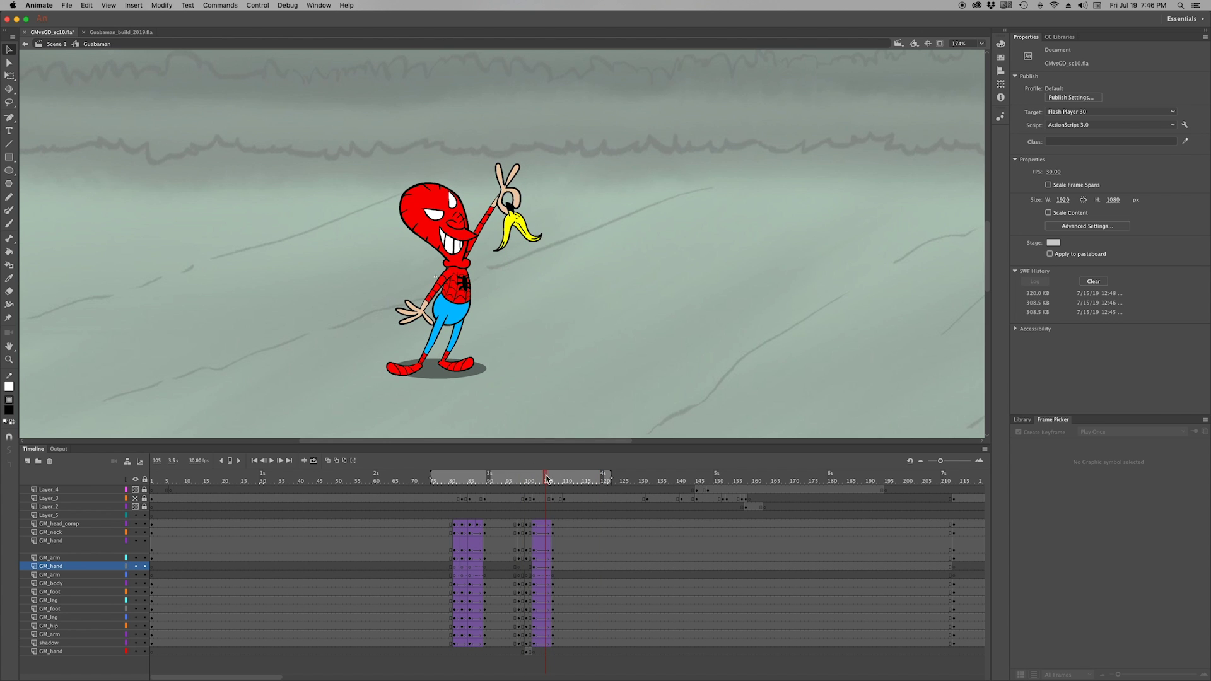
pyautogui.doubleClick(522, 241)
pyautogui.moveTo(170, 477); pyautogui.dragTo(177, 480)
pyautogui.doubleClick(523, 362)
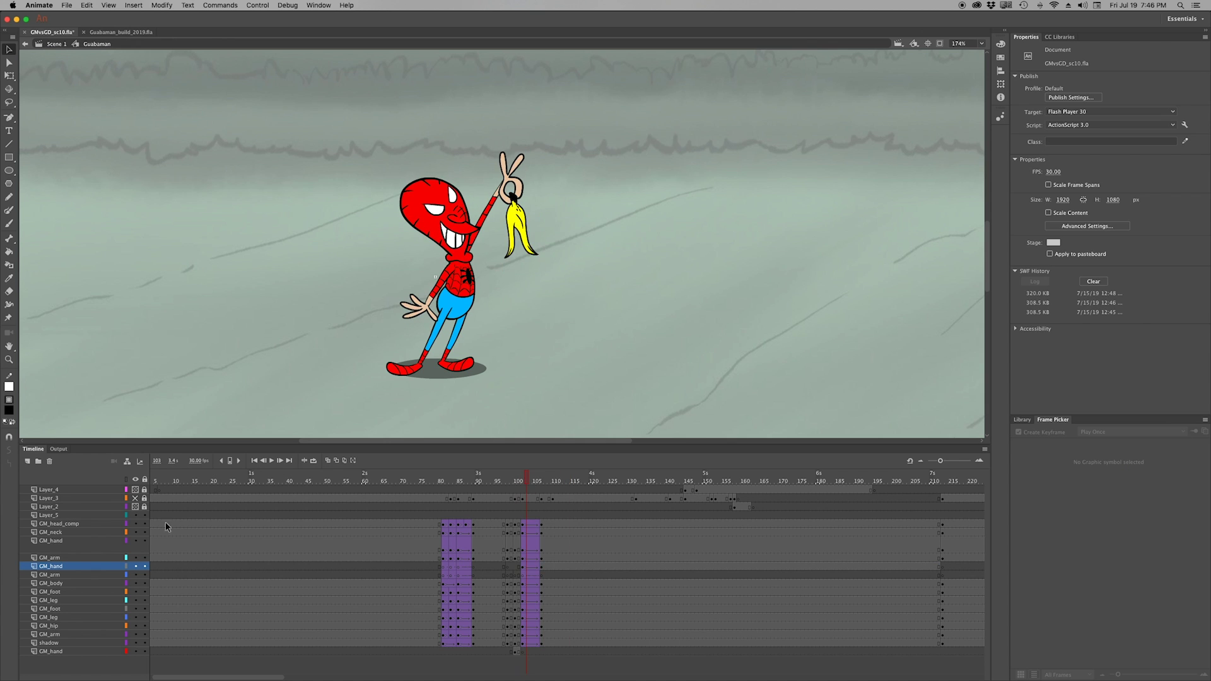
pyautogui.click(523, 566)
pyautogui.rightClick(536, 568)
pyautogui.press('Escape')
pyautogui.press('Return')
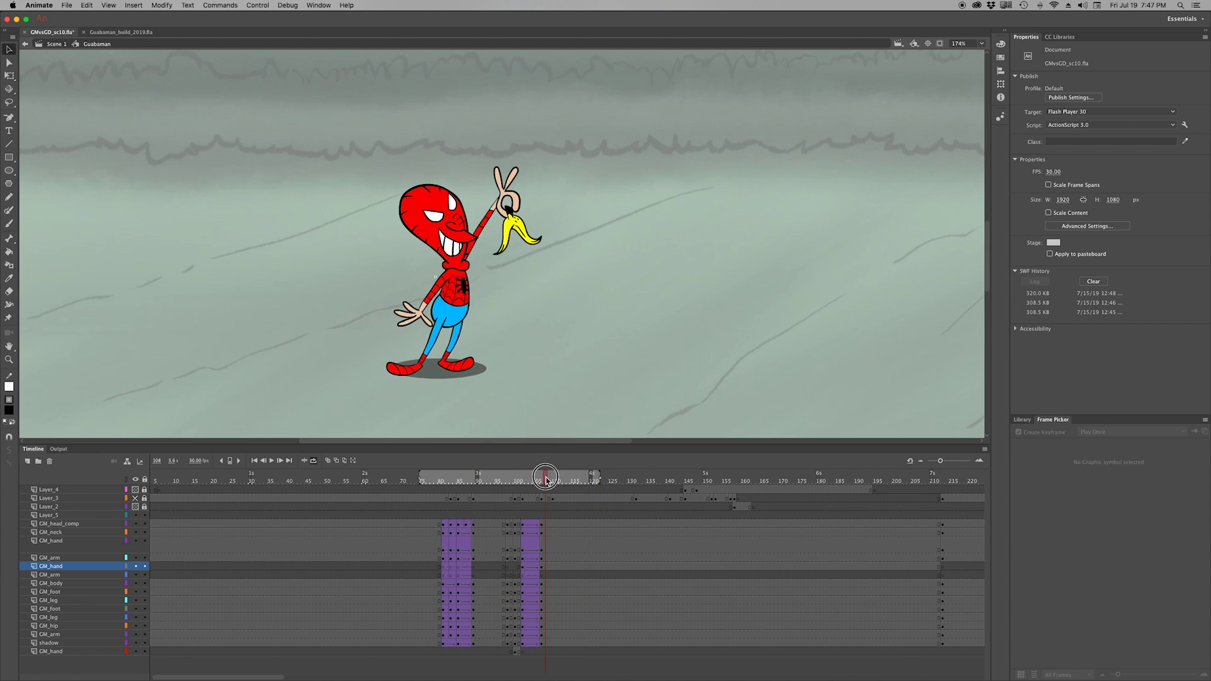
# Compare the open peel drawings inside the banana symbol and scrub the banana's swing from about frame 102
pyautogui.doubleClick(511, 208)
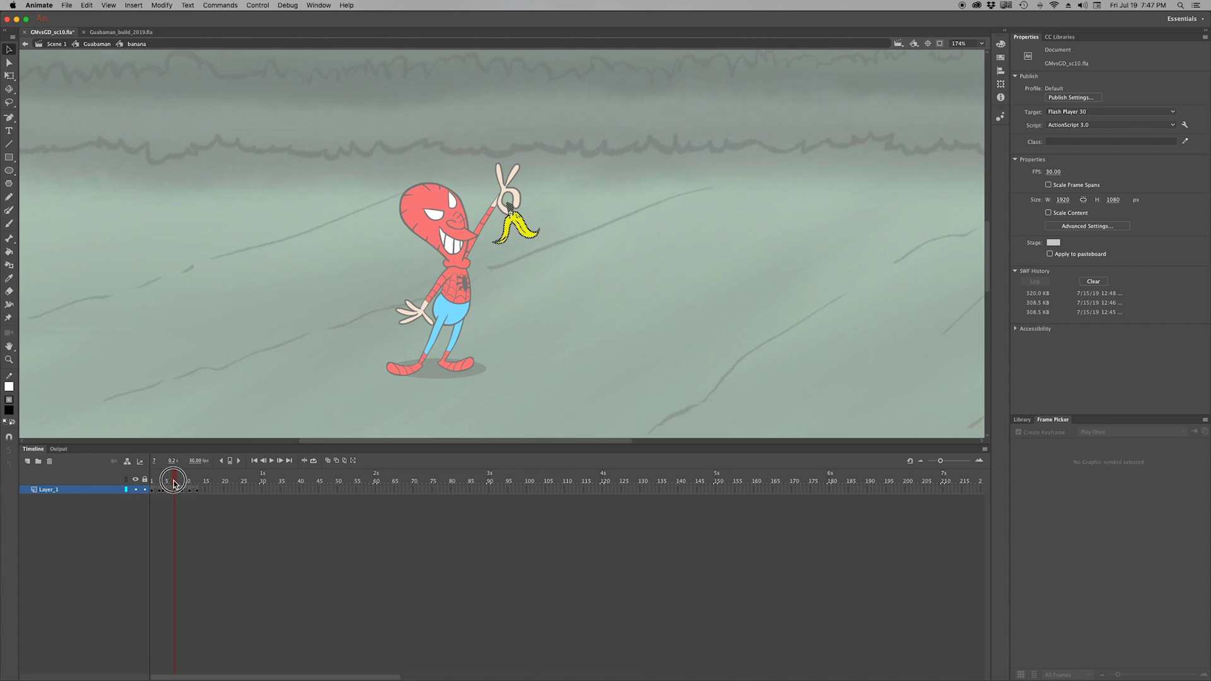
pyautogui.moveTo(178, 482); pyautogui.dragTo(163, 481)
pyautogui.doubleClick(610, 358)
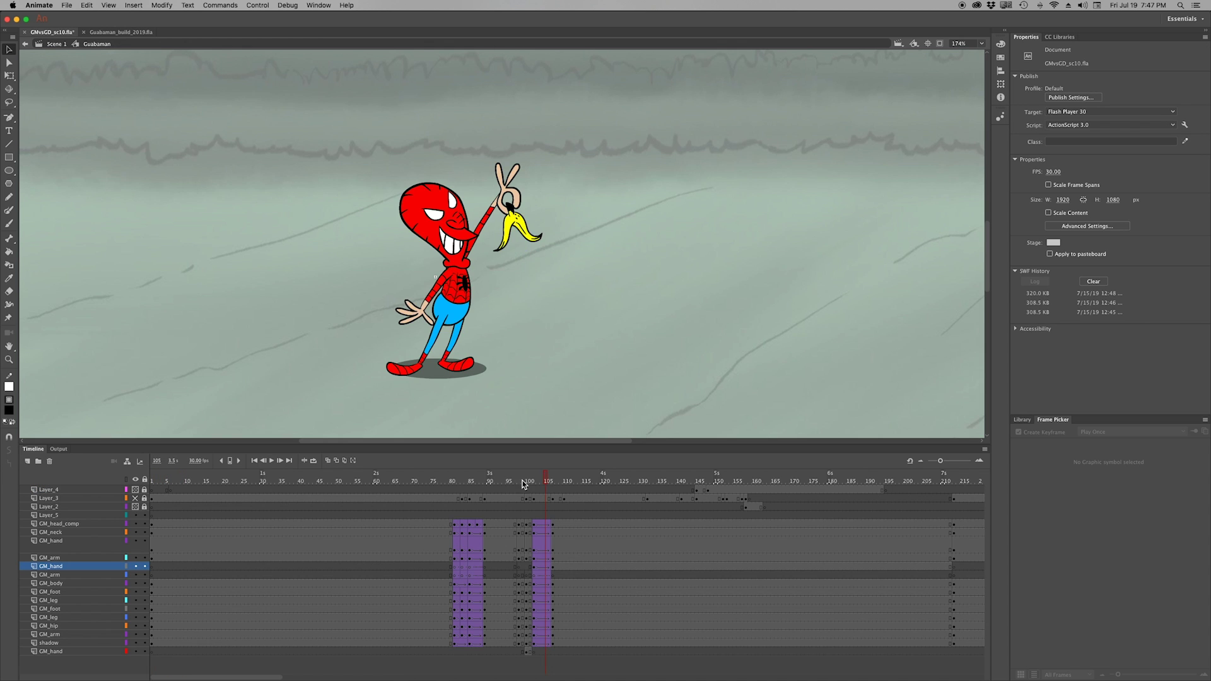
pyautogui.press('q')
pyautogui.press('v')
pyautogui.click(539, 315)
pyautogui.moveTo(535, 480); pyautogui.dragTo(610, 482)
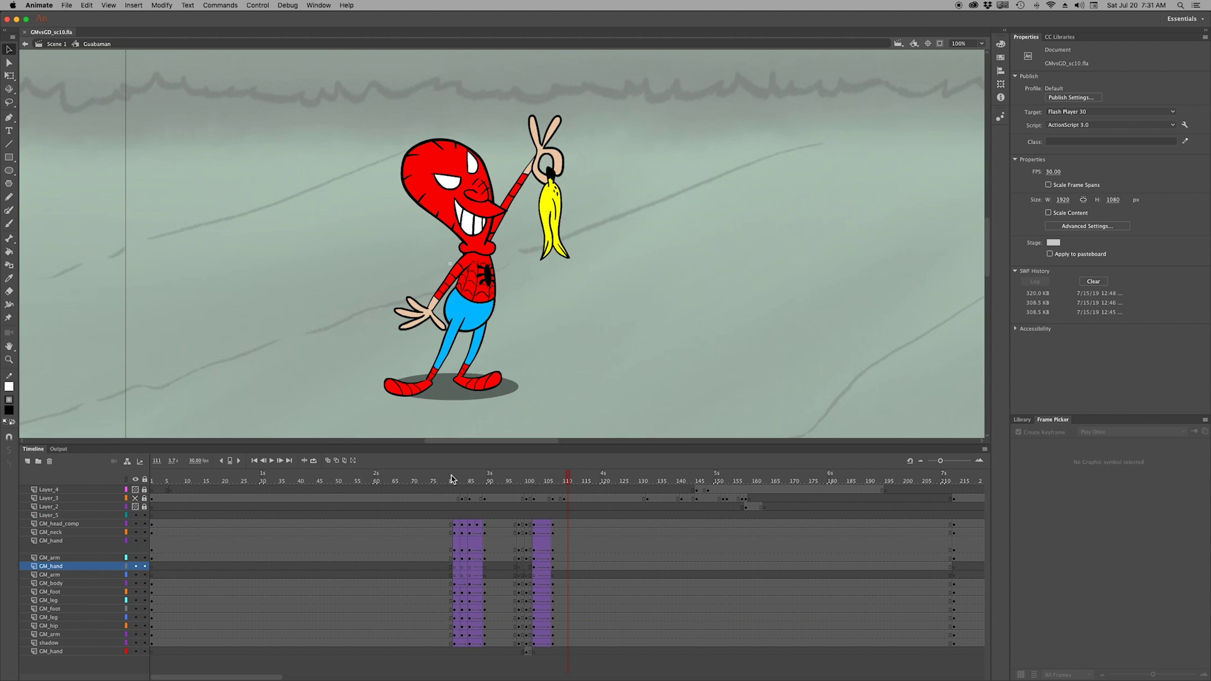
# Convert the three rough sketch layers to guide layers and check the hip around frame 84
pyautogui.click(451, 475)
pyautogui.click(49, 498)
pyautogui.click(467, 481)
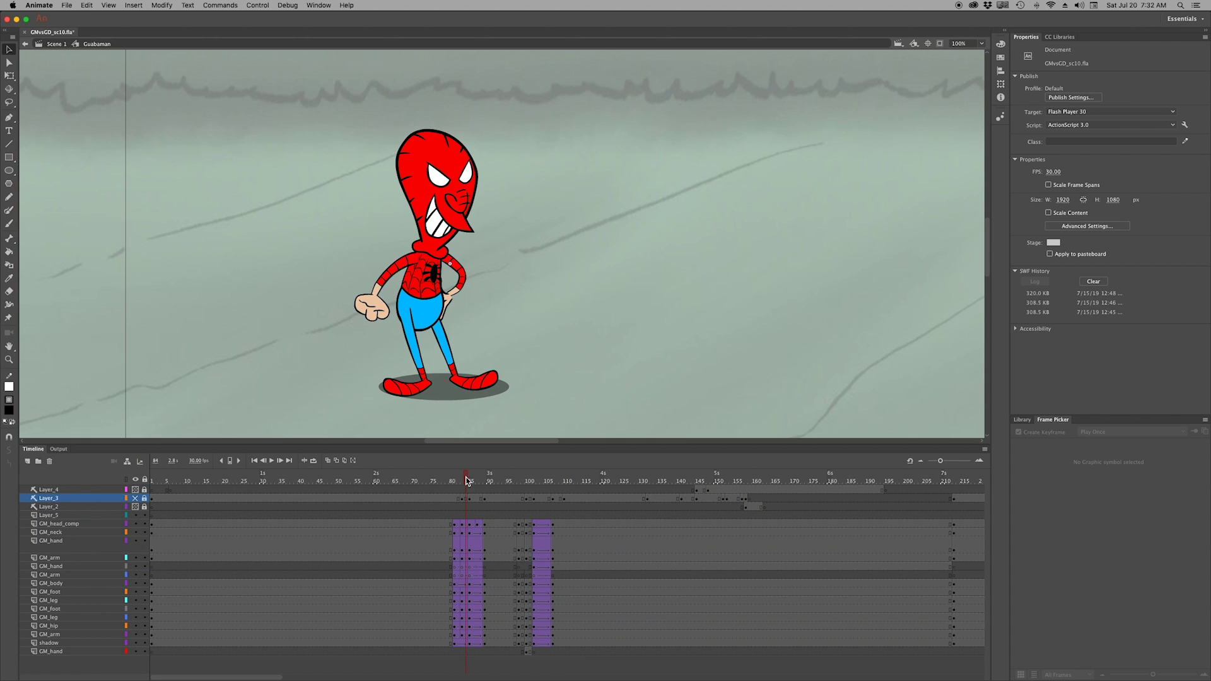
pyautogui.click(449, 303)
pyautogui.moveTo(464, 481); pyautogui.dragTo(550, 482)
# Show only the rough sketches on Layer_3 and insert a blank keyframe at frame 130, just before the banana-drop pose
pyautogui.click(649, 483)
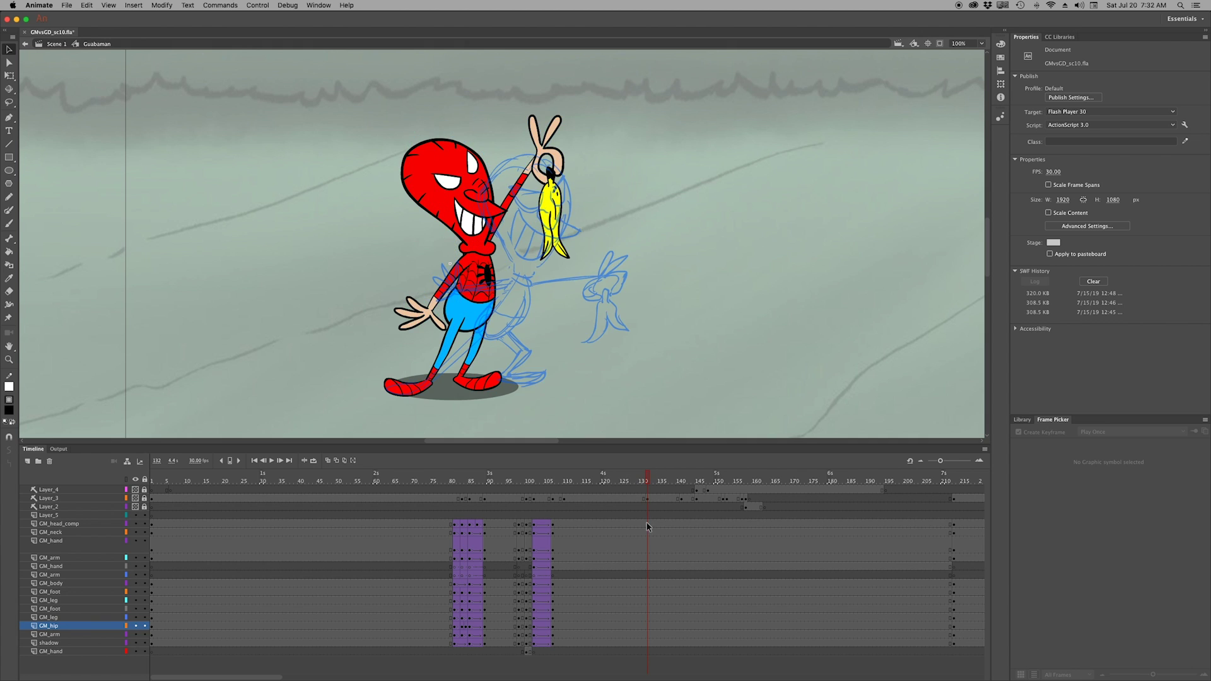
pyautogui.keyDown('alt'); pyautogui.click(142, 499); pyautogui.keyUp('alt')
pyautogui.click(644, 478)
pyautogui.click(640, 499)
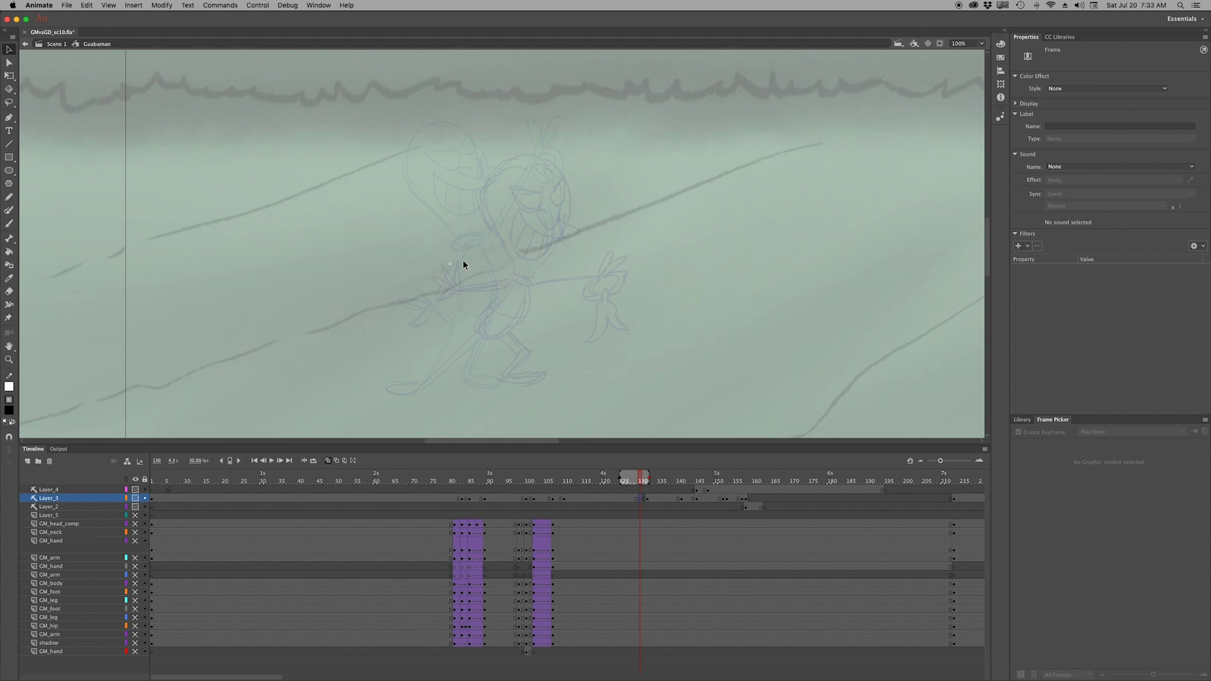
# Sketch a blue in-between pose with bent legs and lowered banana at frame 130, and check it against the neighbouring poses
pyautogui.press('b')
pyautogui.click(9, 410)
pyautogui.click(27, 470)
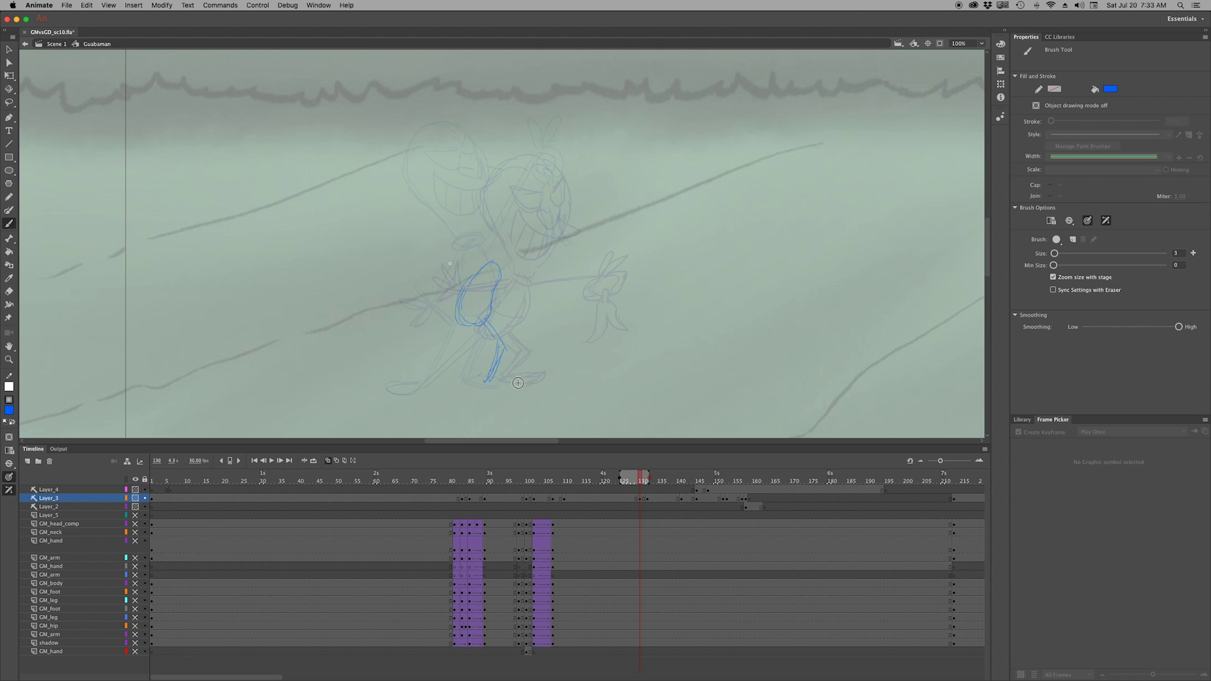
pyautogui.press('e')
pyautogui.moveTo(463, 330)
pyautogui.mouseDown()
pyautogui.moveTo(441, 363)
pyautogui.moveTo(470, 334)
pyautogui.moveTo(441, 332)
pyautogui.mouseUp()
pyautogui.press('b')
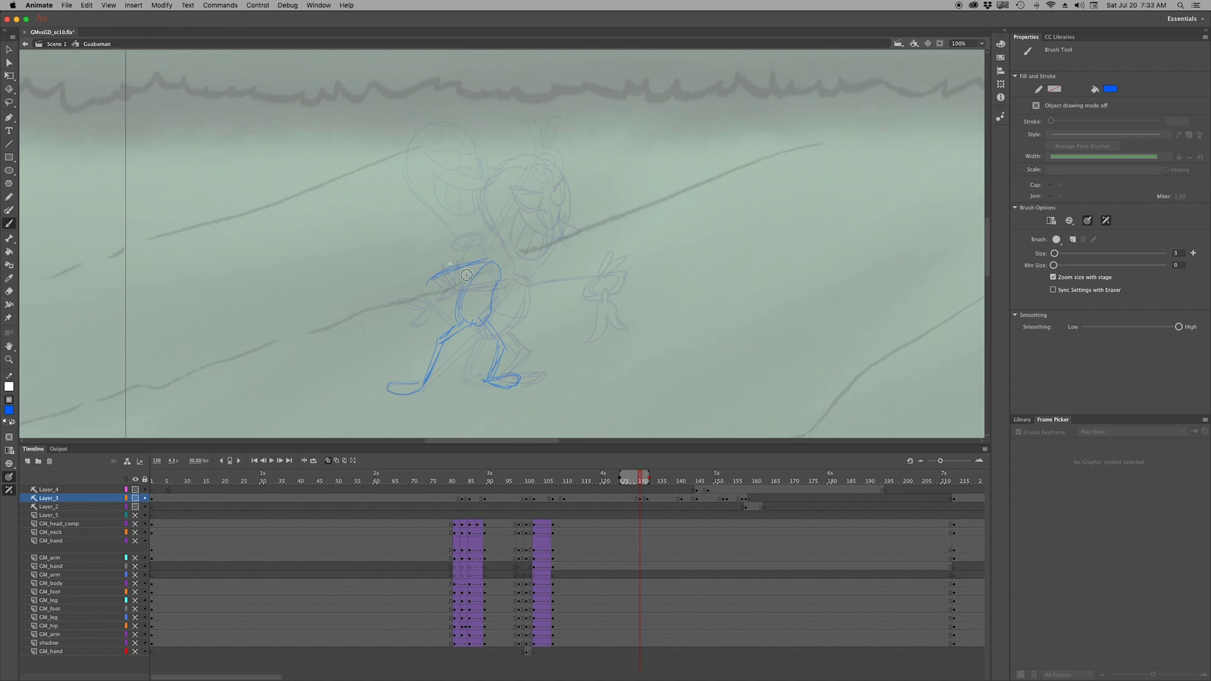
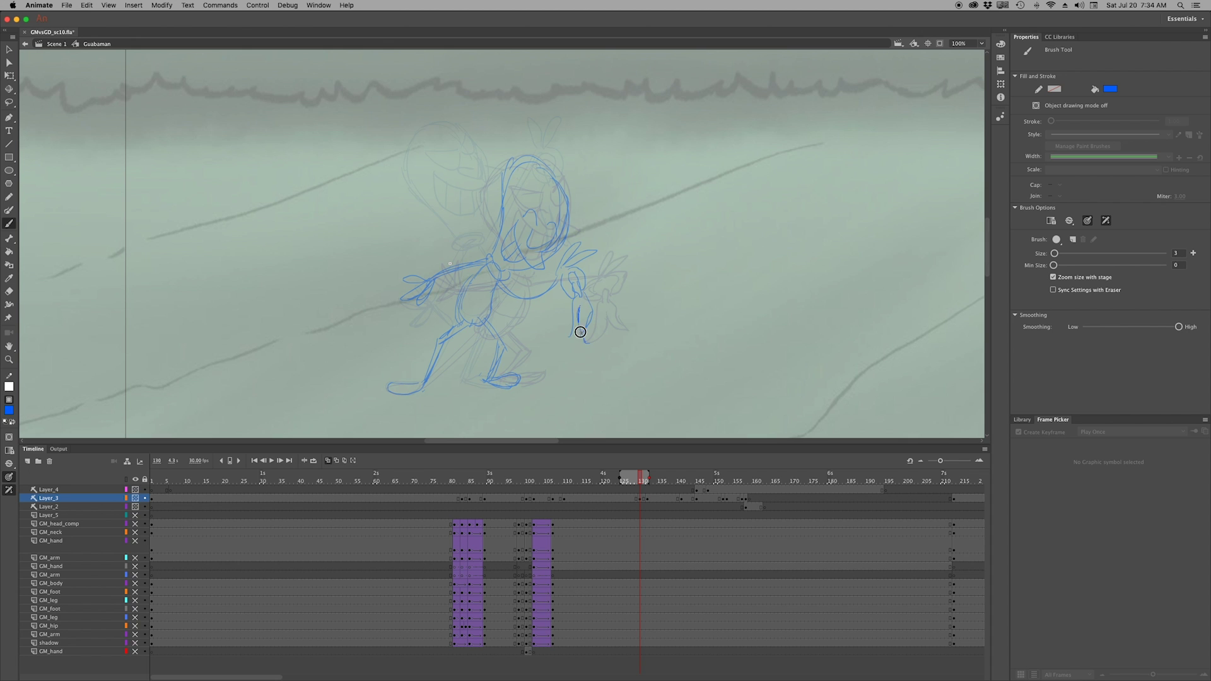
pyautogui.press('Return')
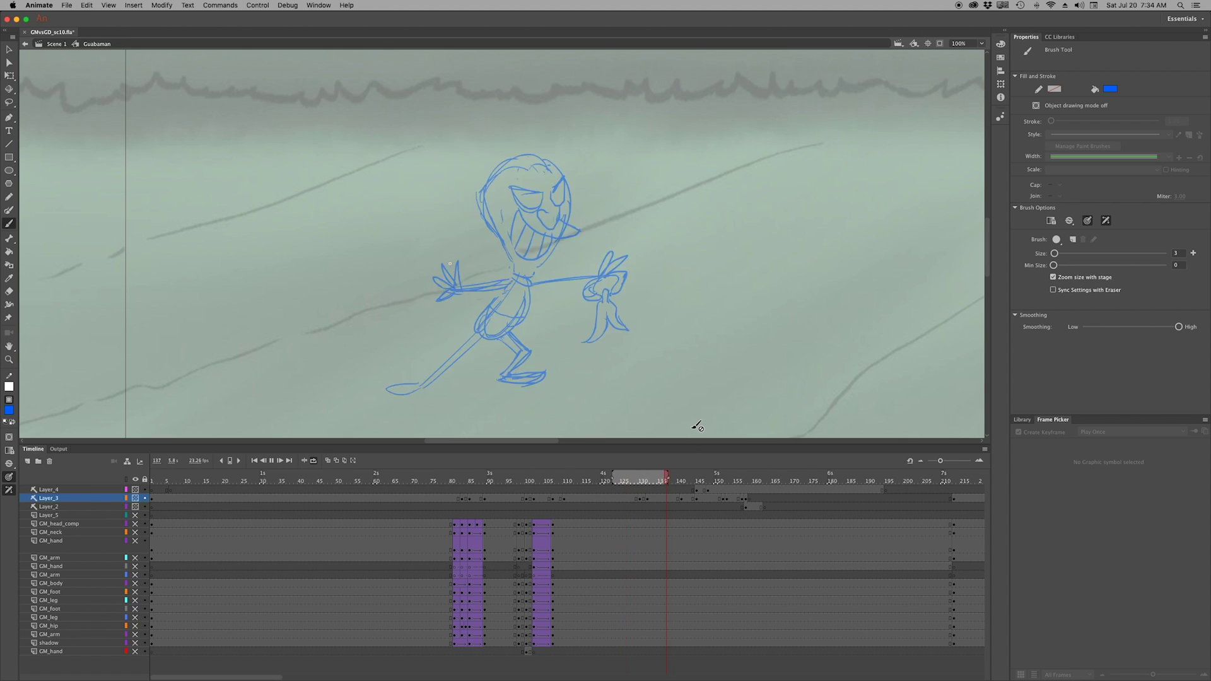
pyautogui.click(640, 502)
pyautogui.press('v')
pyautogui.press('b')
pyautogui.click(646, 482)
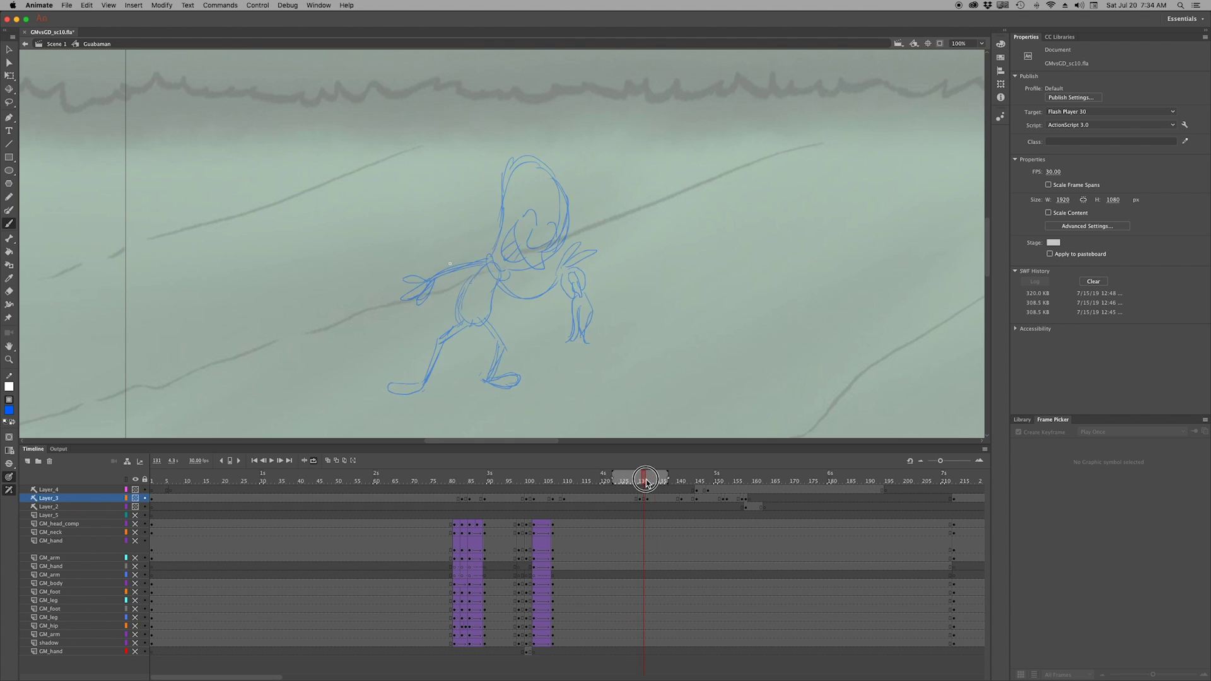
pyautogui.moveTo(649, 481); pyautogui.dragTo(640, 482)
# Show the rig layers again, keyframe them at frames 127 and 132, and move the new rough pose to frame 127
pyautogui.moveTo(135, 515); pyautogui.dragTo(134, 539)
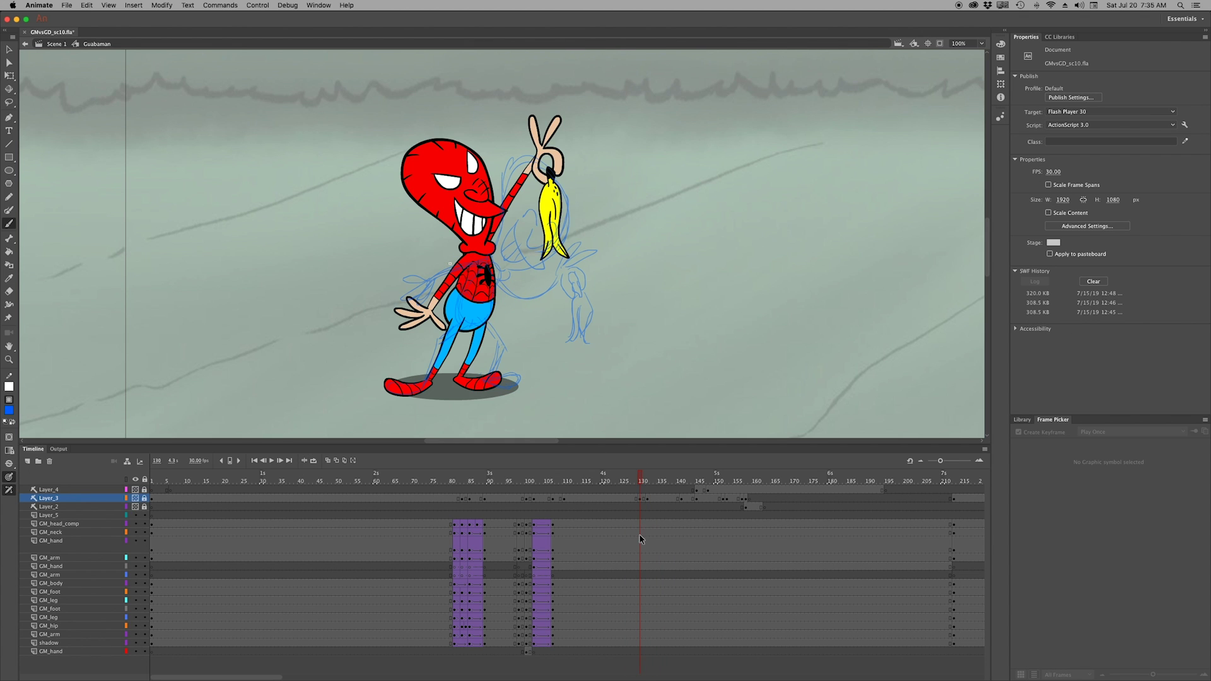
pyautogui.click(638, 644)
pyautogui.click(641, 499)
pyautogui.moveTo(628, 521); pyautogui.dragTo(629, 643)
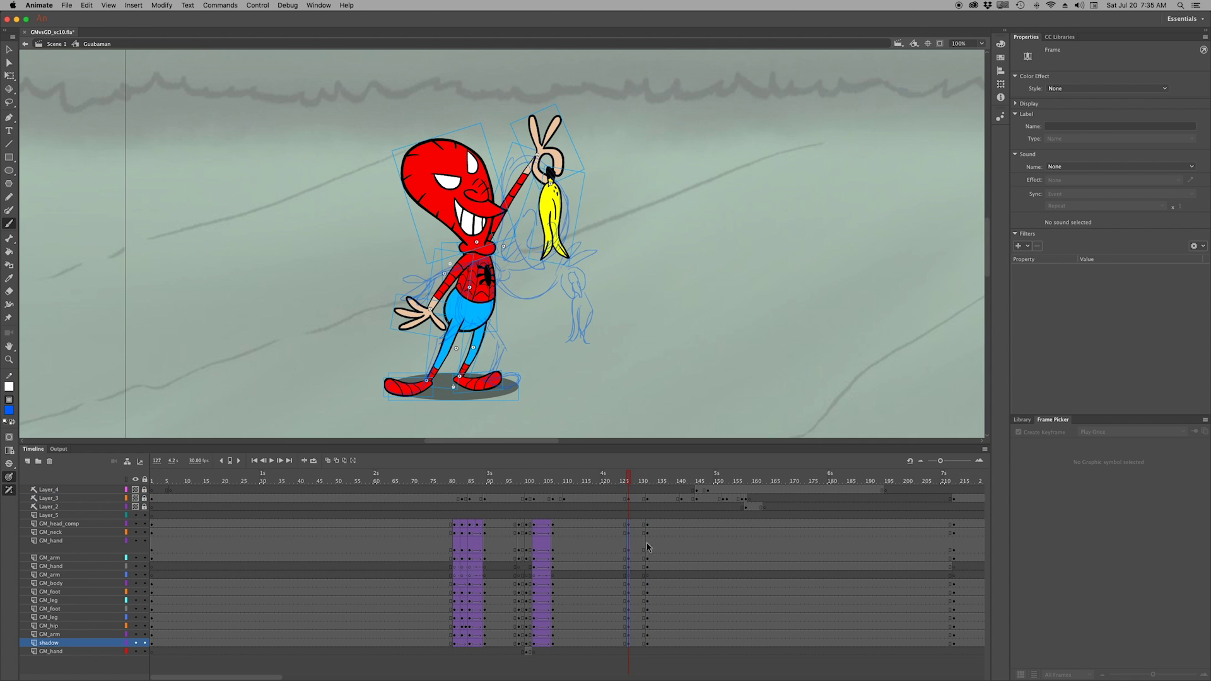
# Lean the upper body forward at frame 127 by warping the torso, and tilt the head forward
pyautogui.press('q')
pyautogui.click(481, 350)
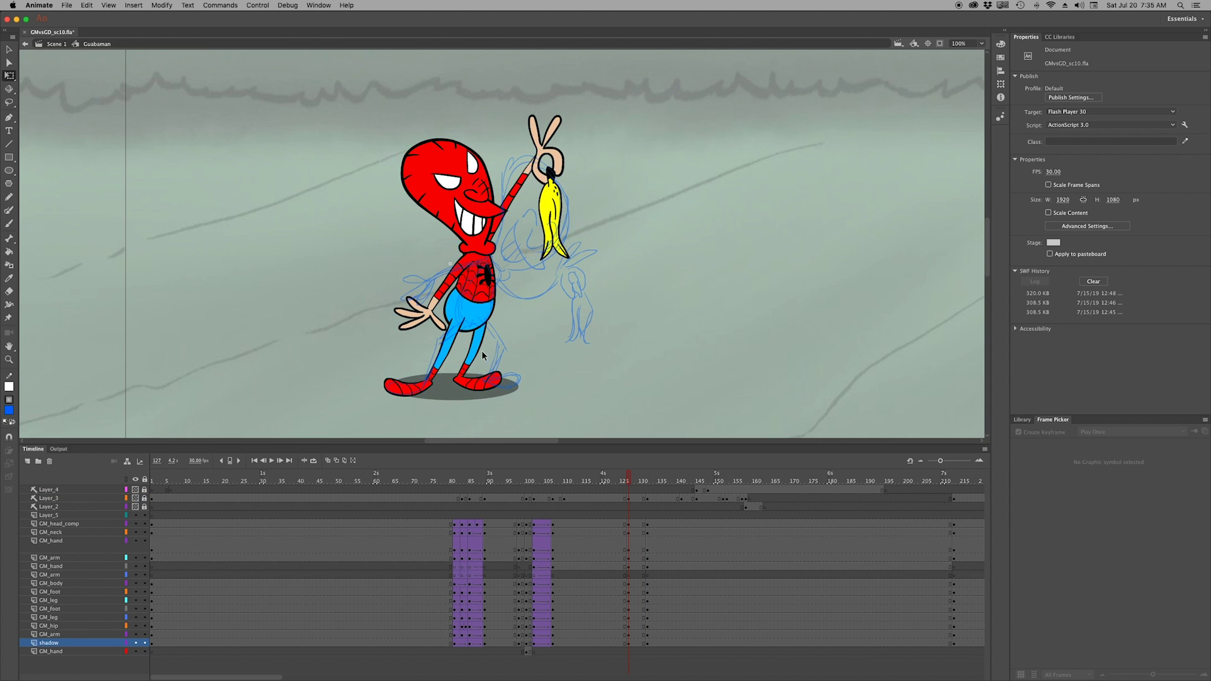
pyautogui.moveTo(570, 305); pyautogui.dragTo(572, 369)
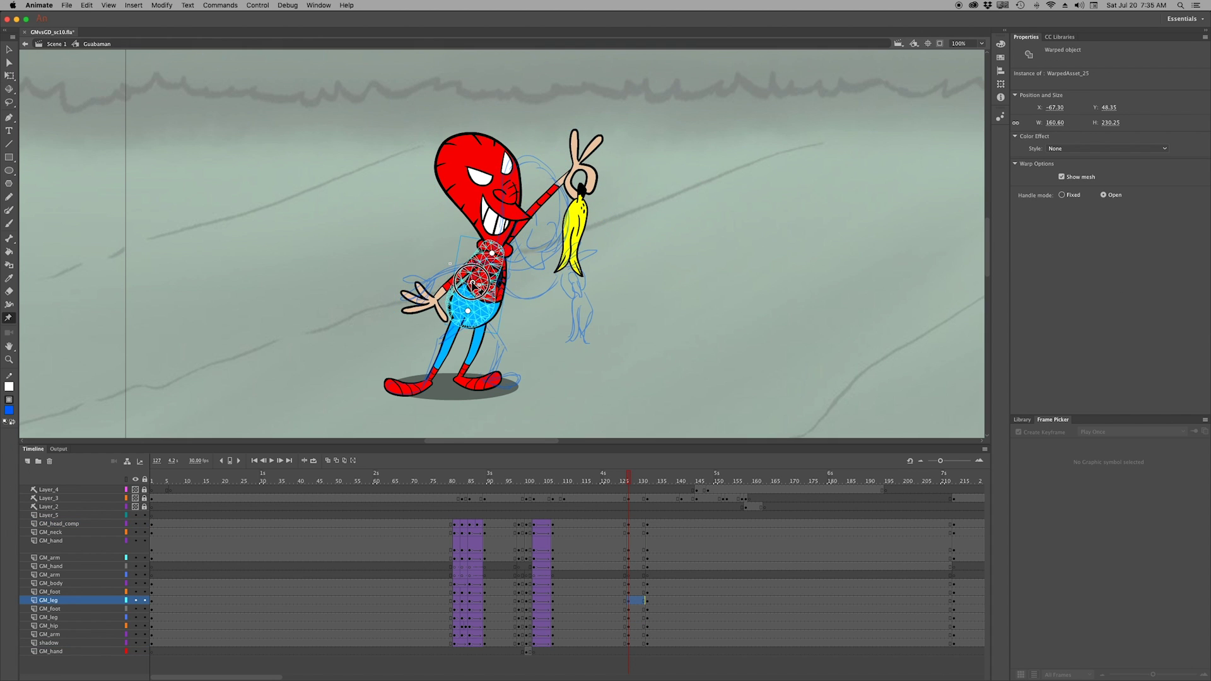
pyautogui.click(514, 255)
pyautogui.moveTo(428, 133); pyautogui.dragTo(434, 125)
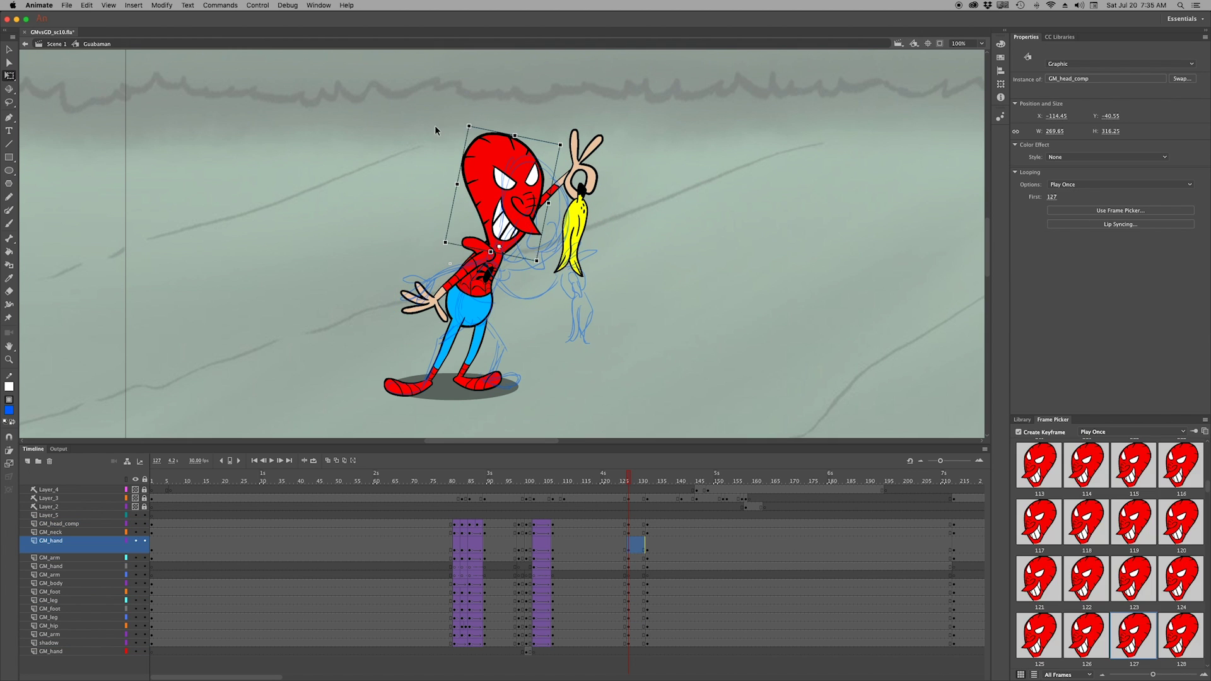
# Move the rear hand back and bend the rear arm to meet it
pyautogui.keyDown('shift'); pyautogui.click(437, 306); pyautogui.keyUp('shift')
pyautogui.click(437, 306)
pyautogui.moveTo(429, 304); pyautogui.dragTo(401, 307)
pyautogui.press('w')
pyautogui.click(419, 285)
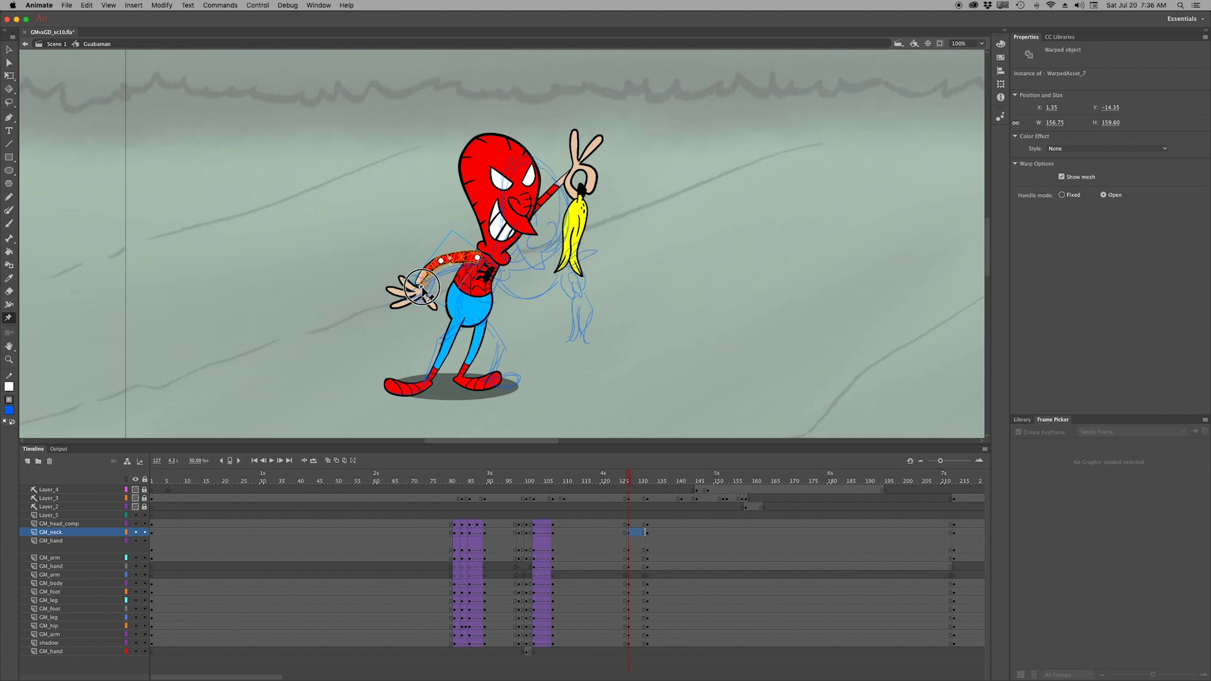
# Bend the front arm downward and lower the hand holding the banana in front of the body
pyautogui.click(533, 221)
pyautogui.moveTo(546, 208); pyautogui.dragTo(520, 279)
pyautogui.press('q')
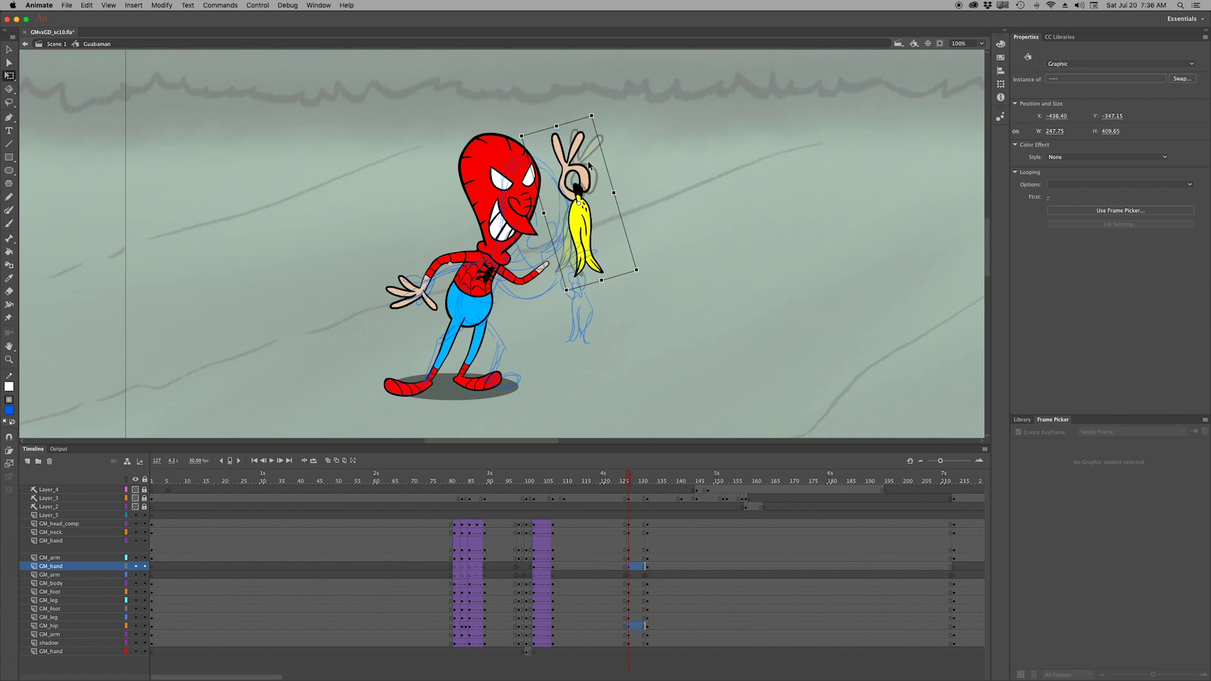
pyautogui.moveTo(577, 208); pyautogui.dragTo(564, 277)
pyautogui.click(536, 189)
pyautogui.moveTo(562, 141); pyautogui.dragTo(592, 240)
# Push the head further forward and reshape the neck to follow the rough pose
pyautogui.click(559, 227)
pyautogui.click(495, 249)
pyautogui.click(536, 213)
pyautogui.click(441, 259)
# Bend the front leg with the warp tool and shift the whole upper body forward in the frame 127 pose
pyautogui.press('w')
pyautogui.click(475, 350)
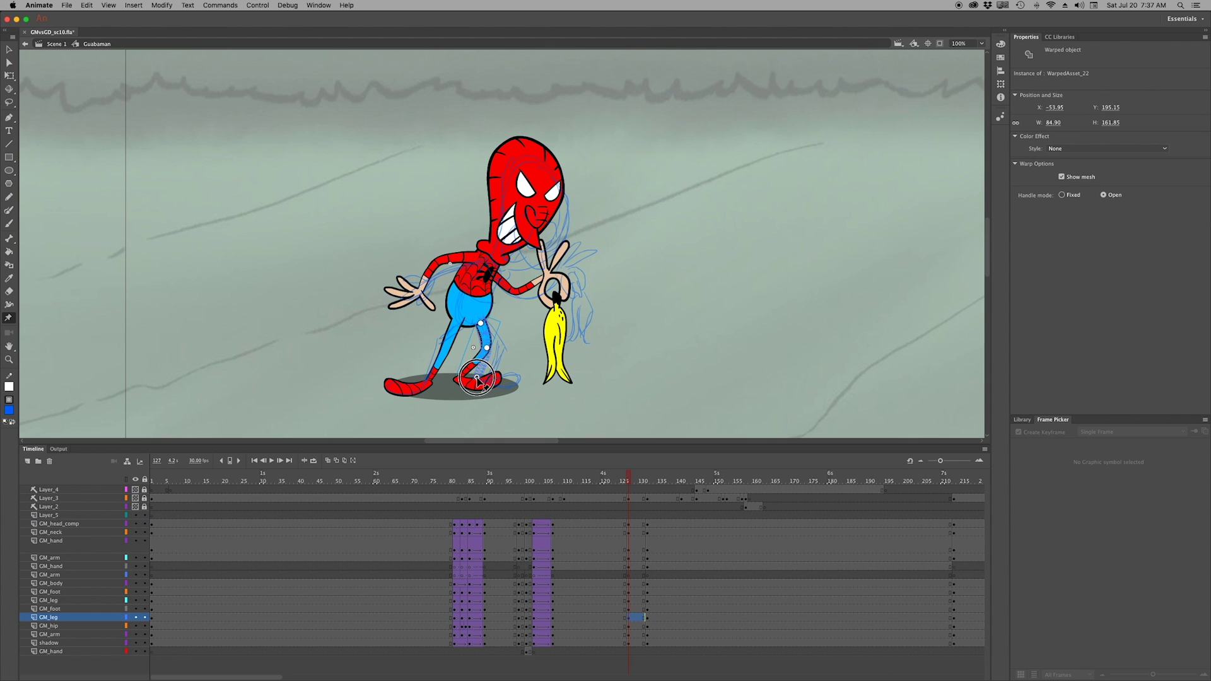
pyautogui.click(257, 5)
pyautogui.moveTo(555, 524); pyautogui.dragTo(627, 643)
pyautogui.moveTo(384, 176); pyautogui.dragTo(596, 394)
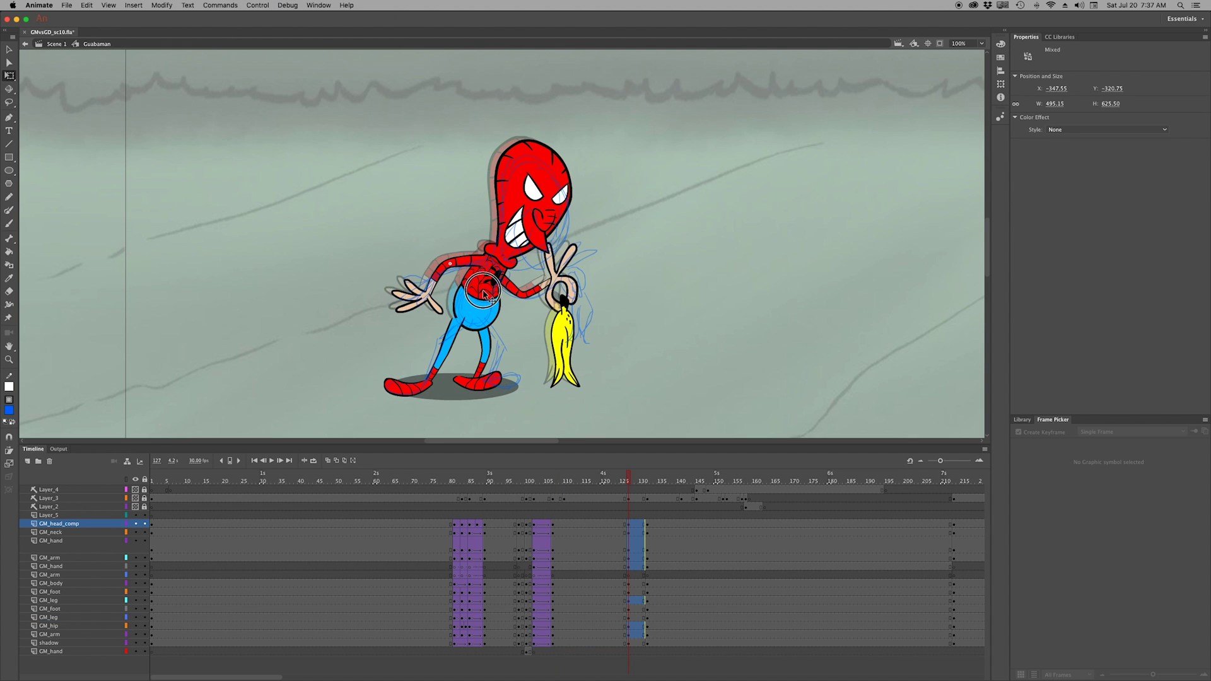
# Move the front foot forward and reshape both legs to join the shifted hips to the feet
pyautogui.click(492, 386)
pyautogui.click(486, 341)
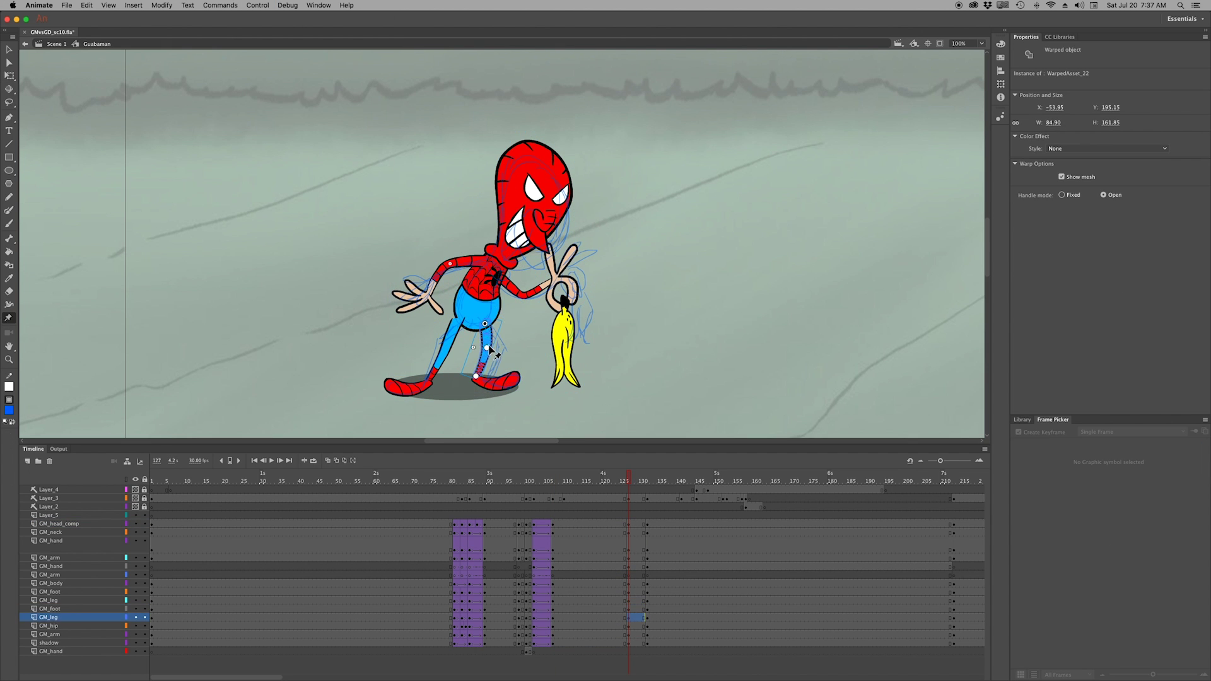
pyautogui.click(461, 323)
# At frame 132, move the whole upper body forward and down and lean it to follow the rough lunge pose
pyautogui.press('v')
pyautogui.moveTo(353, 150); pyautogui.dragTo(587, 341)
pyautogui.press('q')
pyautogui.moveTo(521, 292); pyautogui.dragTo(537, 306)
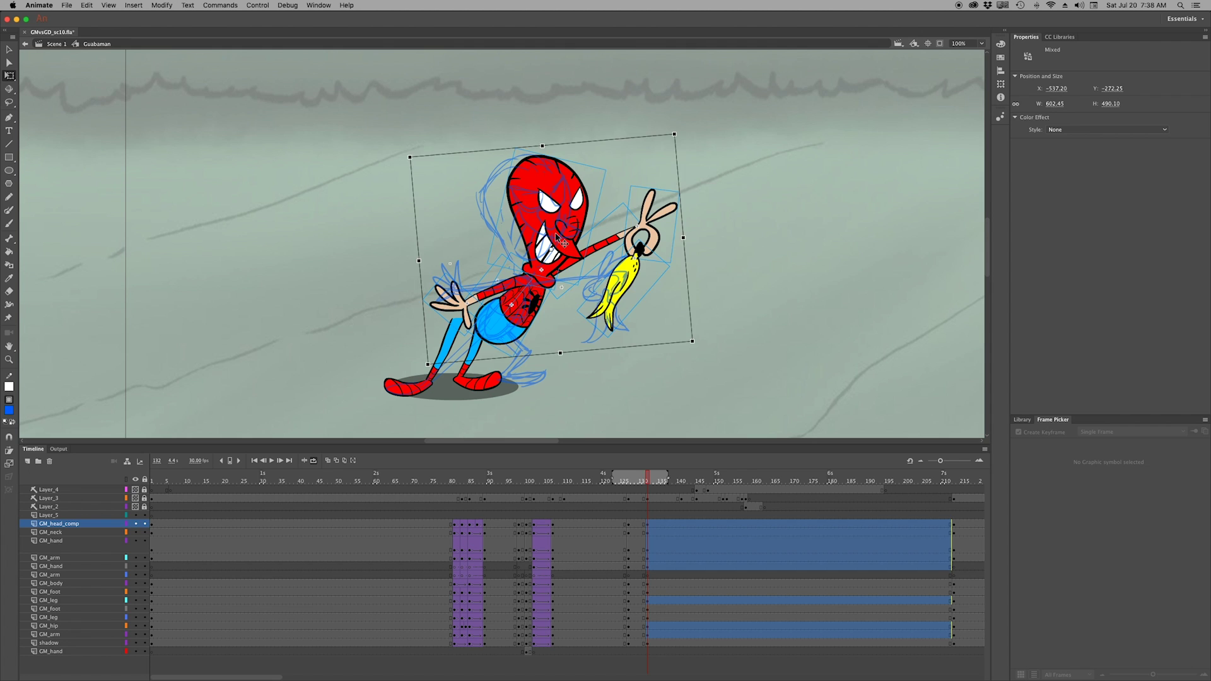
# Lower the front arm to horizontal at frame 132 and rotate the banana-holding hand upright at its end
pyautogui.press('w')
pyautogui.click(586, 248)
pyautogui.moveTo(586, 248); pyautogui.dragTo(583, 275)
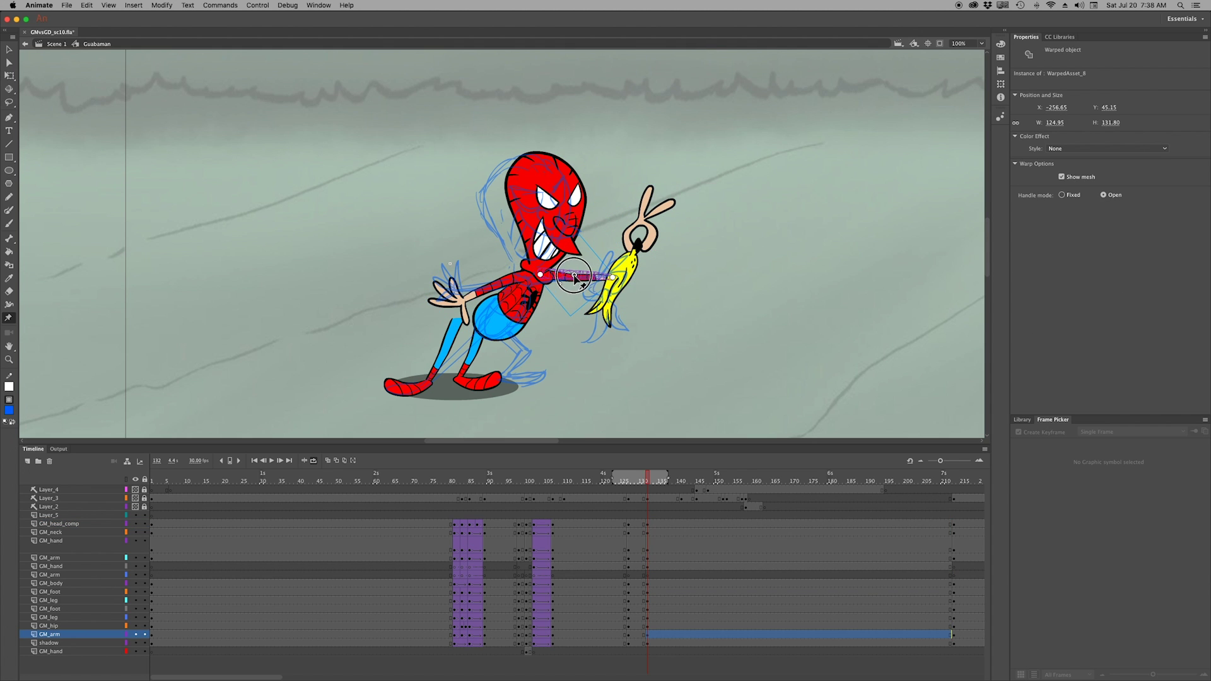
pyautogui.click(649, 215)
pyautogui.press('q')
pyautogui.moveTo(687, 187); pyautogui.dragTo(660, 171)
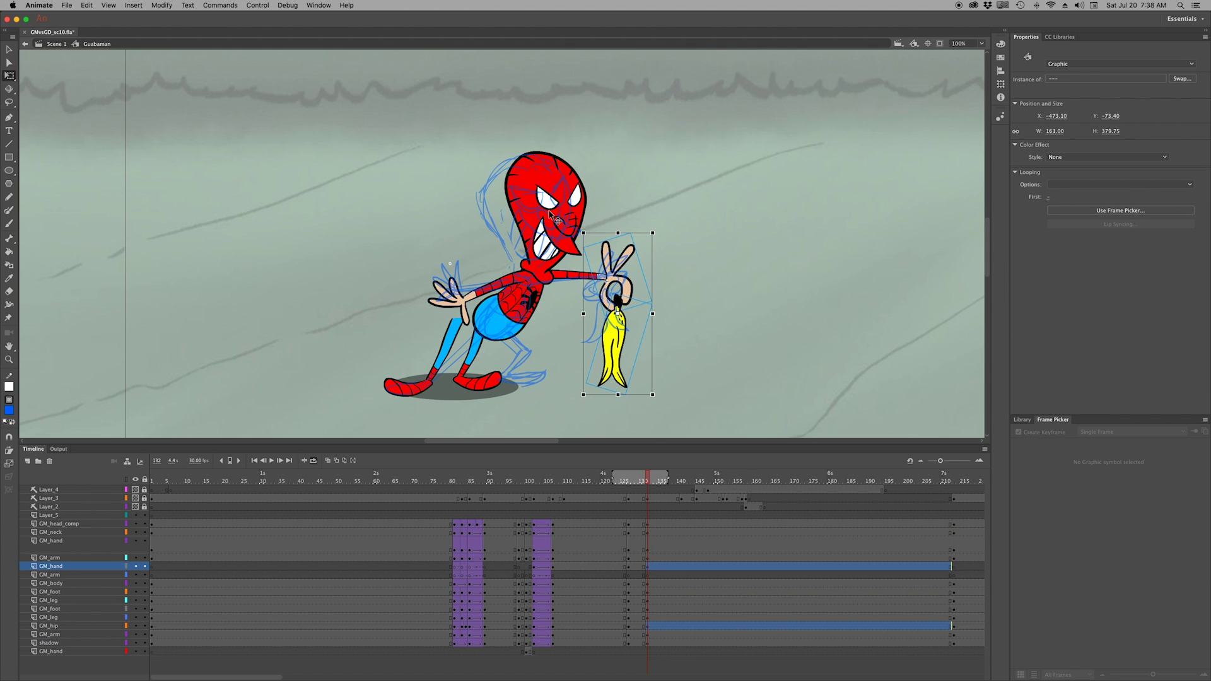
# Tilt the head back slightly, then raise the rear hand and straighten the rear arm to match the rough drawing
pyautogui.moveTo(546, 189); pyautogui.dragTo(536, 190)
pyautogui.click(478, 293)
pyautogui.moveTo(478, 293); pyautogui.dragTo(453, 271)
# Step the front foot forward at frame 132, bend the front leg, and stretch the rear leg to the hips
pyautogui.moveTo(482, 382)
pyautogui.mouseDown()
pyautogui.moveTo(534, 383)
pyautogui.moveTo(483, 392)
pyautogui.mouseUp()
pyautogui.press('w')
pyautogui.click(501, 333)
pyautogui.click(525, 351)
pyautogui.click(484, 323)
pyautogui.click(427, 382)
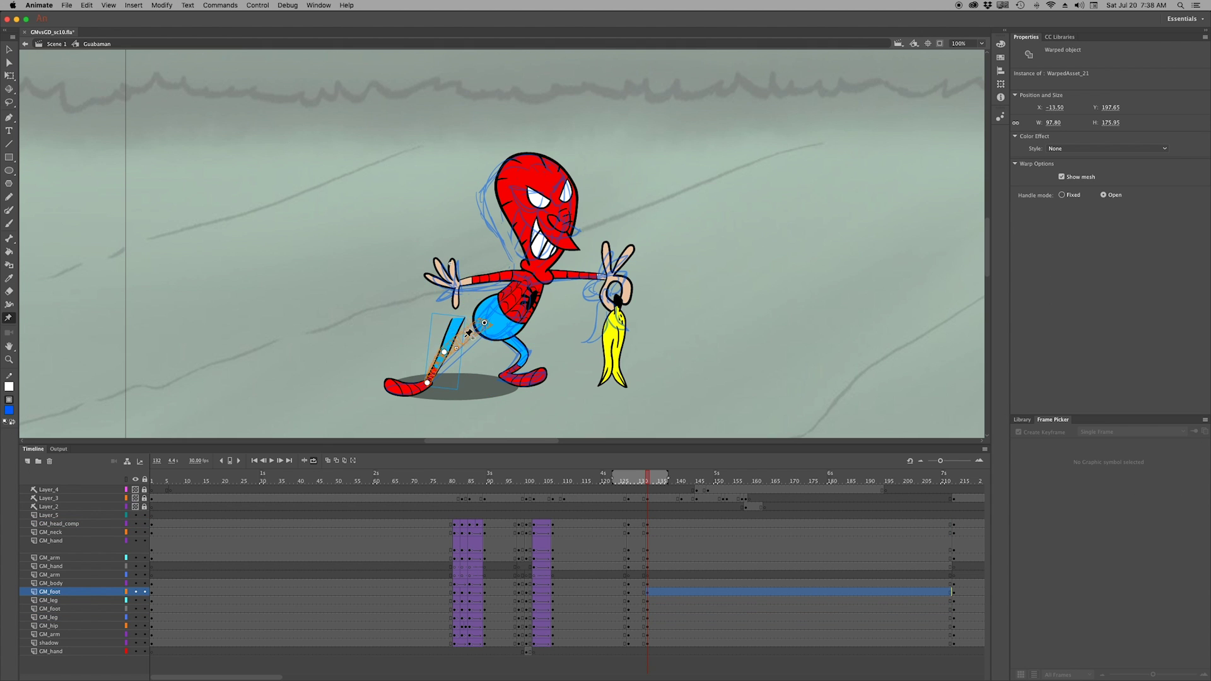
pyautogui.click(453, 353)
# Create eased classic tweens on all rig layers between frames 124 and 132 and preview the motion
pyautogui.press('v')
pyautogui.moveTo(596, 486)
pyautogui.mouseDown()
pyautogui.moveTo(630, 484)
pyautogui.moveTo(618, 484)
pyautogui.mouseUp()
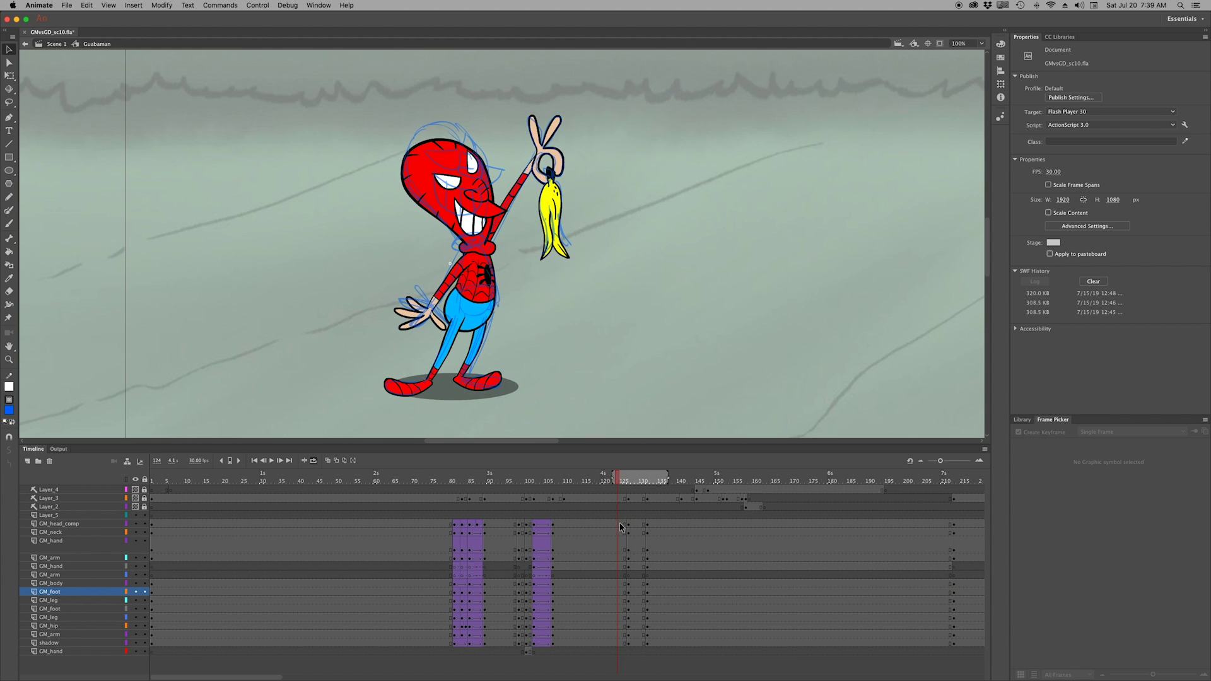
pyautogui.keyDown('shift'); pyautogui.click(615, 642); pyautogui.keyUp('shift')
pyautogui.click(635, 640)
pyautogui.click(1072, 182)
pyautogui.doubleClick(1009, 200)
pyautogui.click(732, 251)
pyautogui.press('super+Return')
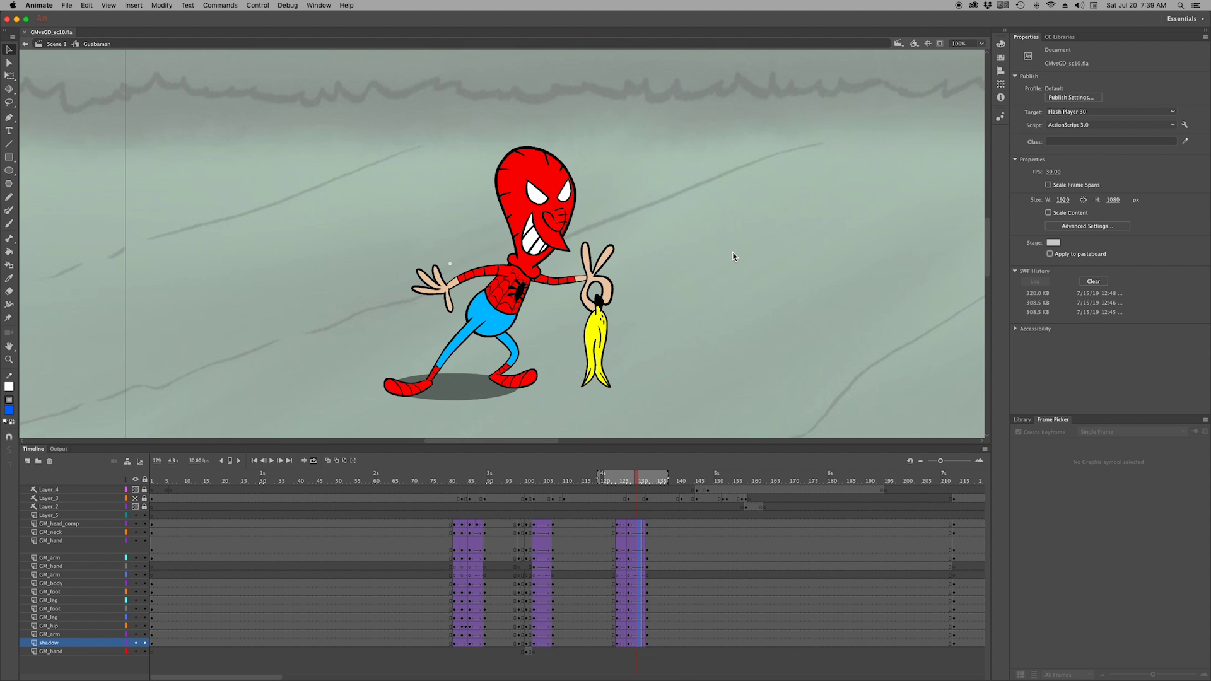
# Widen the ground shadow at frames 127 and 132 to sit under both feet and play back the tween
pyautogui.click(628, 648)
pyautogui.press('q')
pyautogui.press('Return')
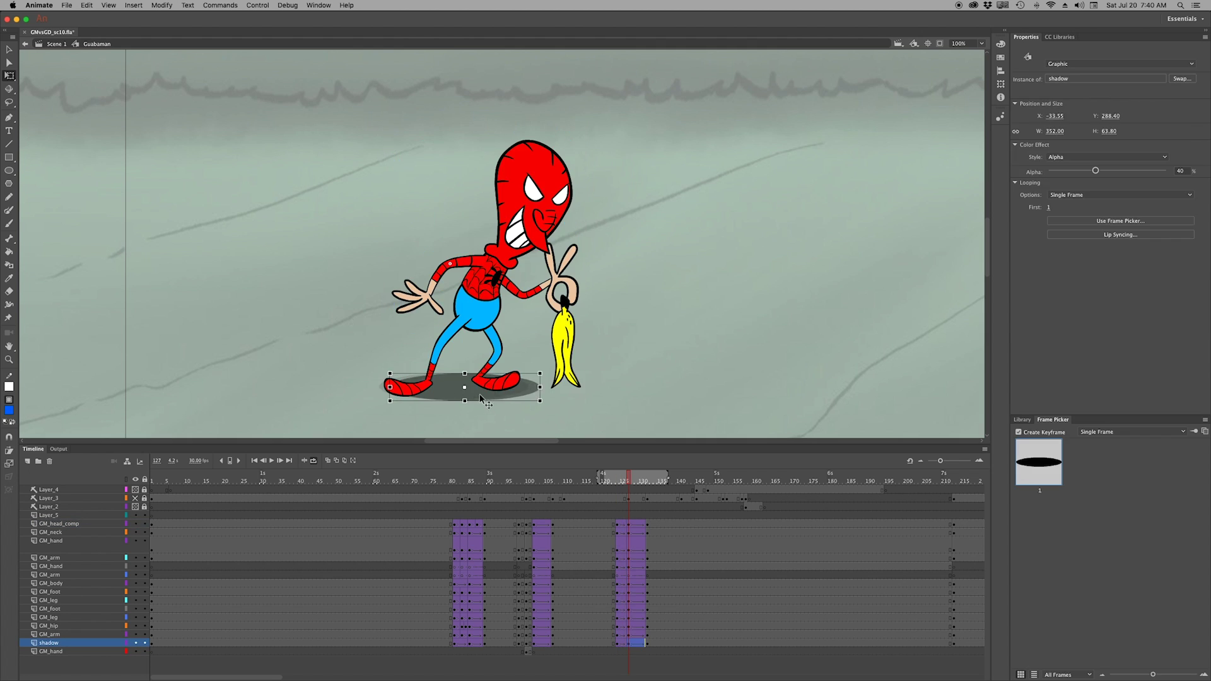
pyautogui.click(647, 643)
pyautogui.moveTo(631, 481)
pyautogui.mouseDown()
pyautogui.moveTo(644, 483)
pyautogui.moveTo(618, 484)
pyautogui.mouseUp()
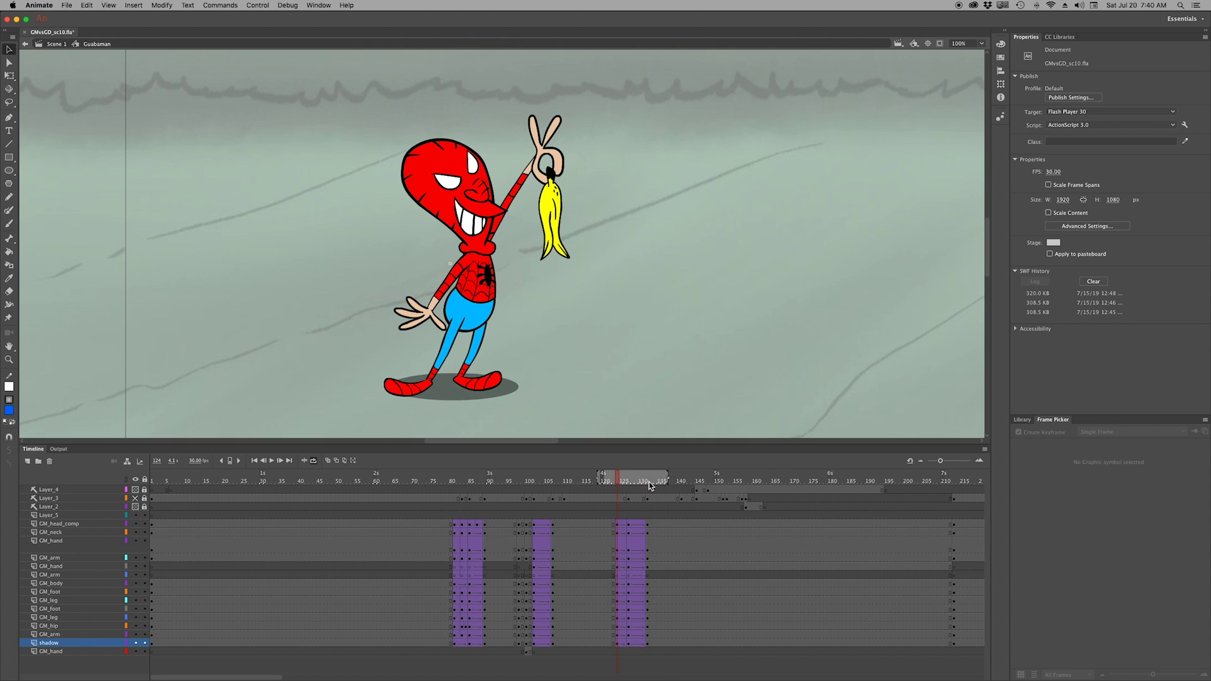
pyautogui.press('Return')
# Inside the head symbol, key both eyes with the angry drawing after the blink and clear the extra keyframes at frame 132
pyautogui.click(487, 218)
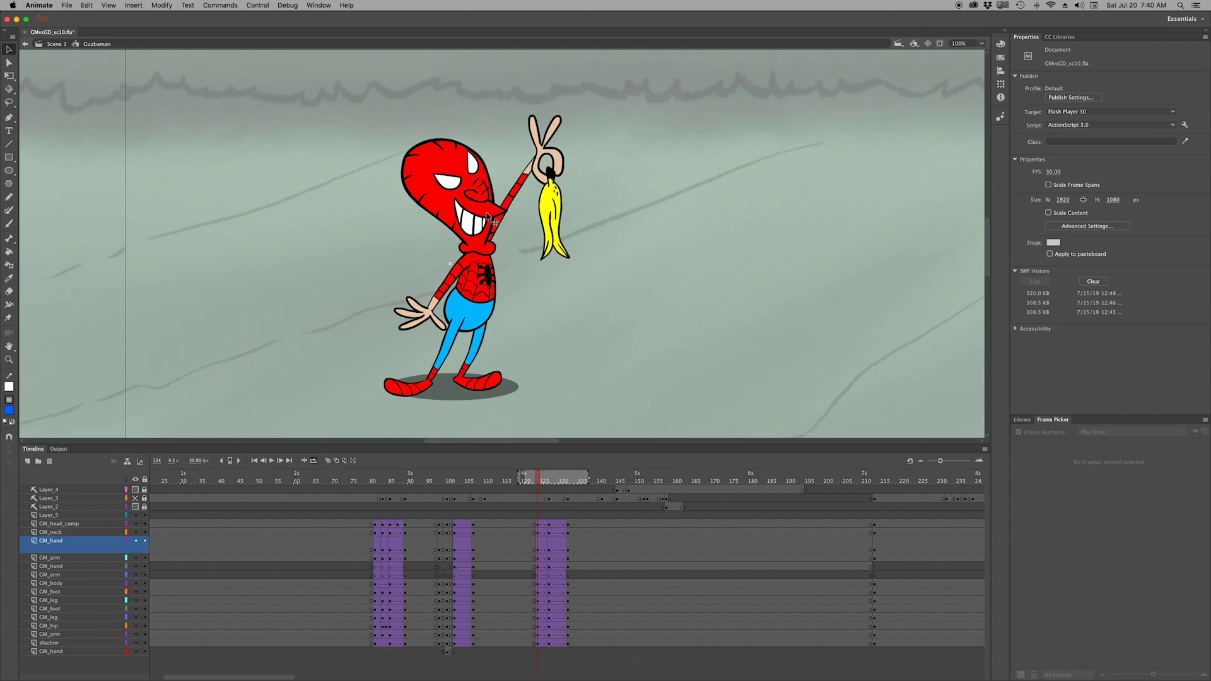
pyautogui.doubleClick(487, 215)
pyautogui.click(570, 481)
pyautogui.moveTo(1152, 675); pyautogui.dragTo(1126, 674)
pyautogui.click(1164, 499)
pyautogui.click(572, 507)
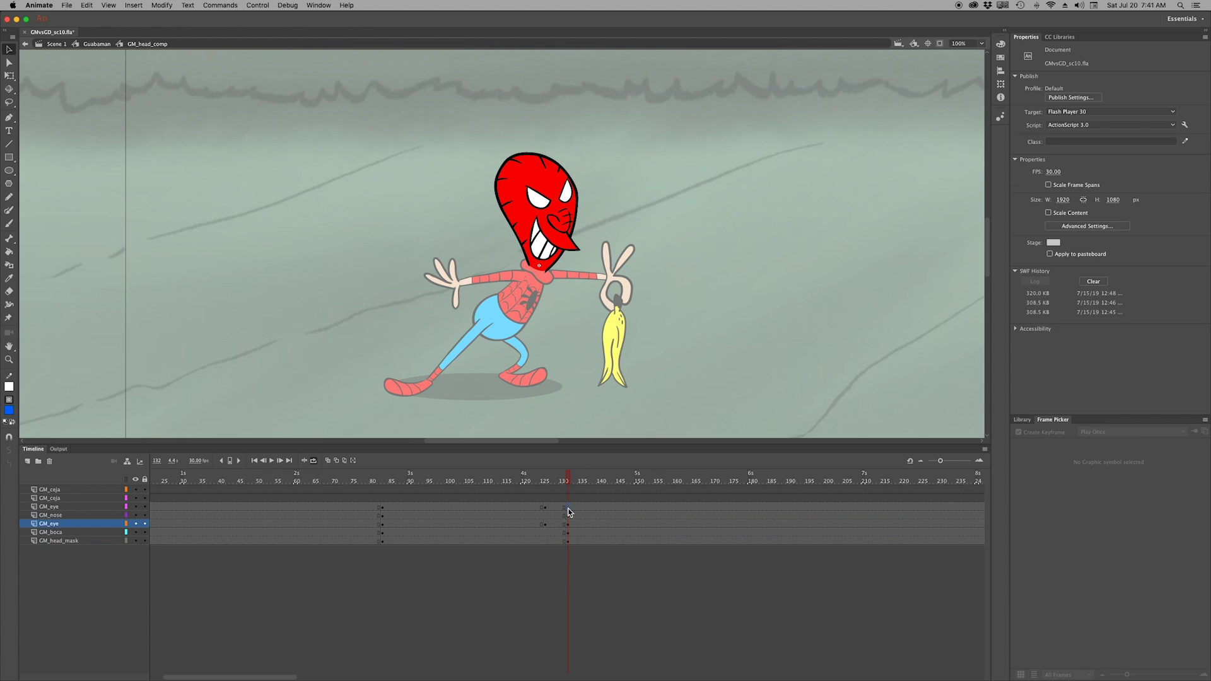
pyautogui.click(570, 512)
pyautogui.click(569, 541)
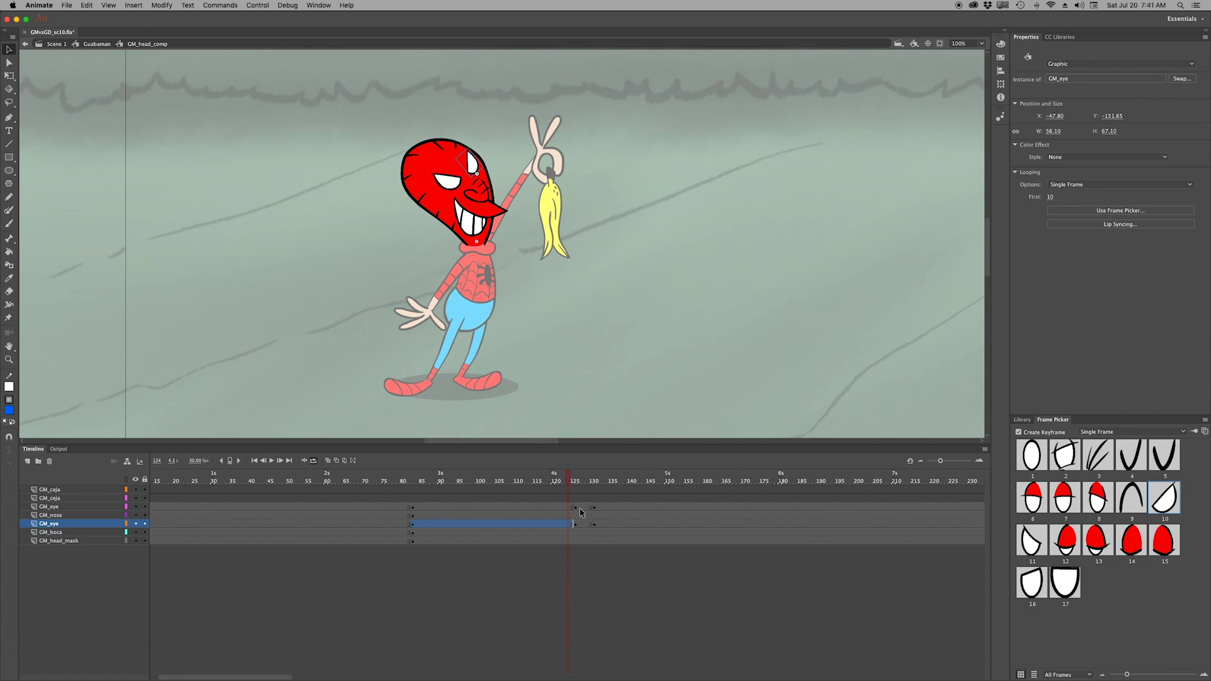
# Add eye keyframes at frames 125 and 126 with an in-between drawing to start the blink
pyautogui.click(579, 507)
pyautogui.click(575, 525)
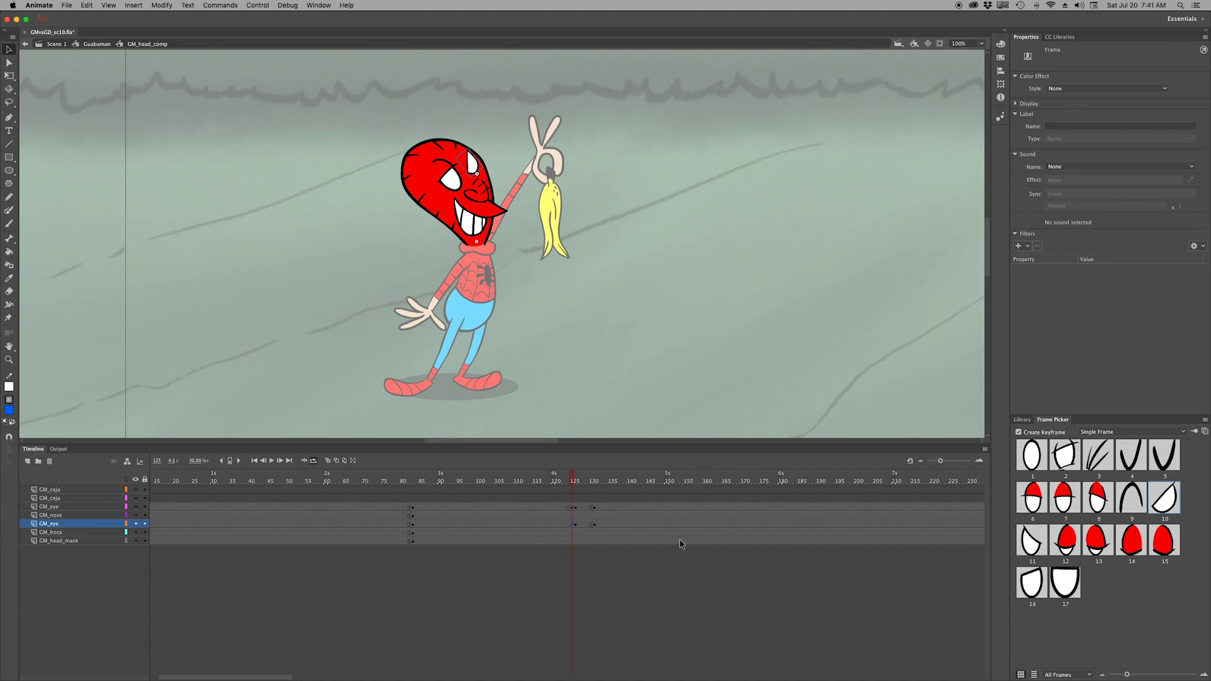
pyautogui.click(585, 507)
pyautogui.click(581, 522)
pyautogui.press('super+e')
# Set both eyes to half-closed drawings near frame 130 to end the blink and play back the motion
pyautogui.click(593, 482)
pyautogui.moveTo(593, 483)
pyautogui.mouseDown()
pyautogui.moveTo(571, 483)
pyautogui.moveTo(598, 482)
pyautogui.mouseUp()
pyautogui.doubleClick(544, 206)
pyautogui.click(555, 243)
pyautogui.click(539, 193)
pyautogui.click(566, 193)
pyautogui.doubleClick(686, 401)
pyautogui.press('Return')
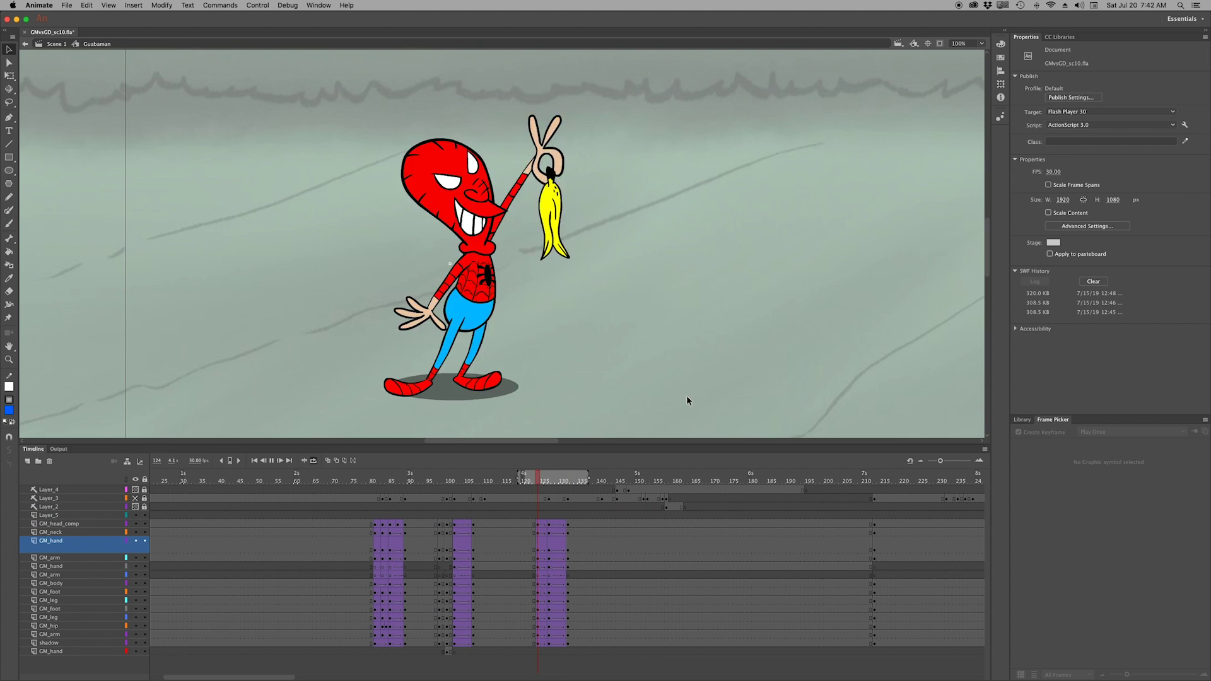
# Open the eye symbol from its keyframe near frame 130 and add the angry eye drawing as frame 18
pyautogui.moveTo(537, 482); pyautogui.dragTo(562, 483)
pyautogui.press('super+e')
pyautogui.click(566, 507)
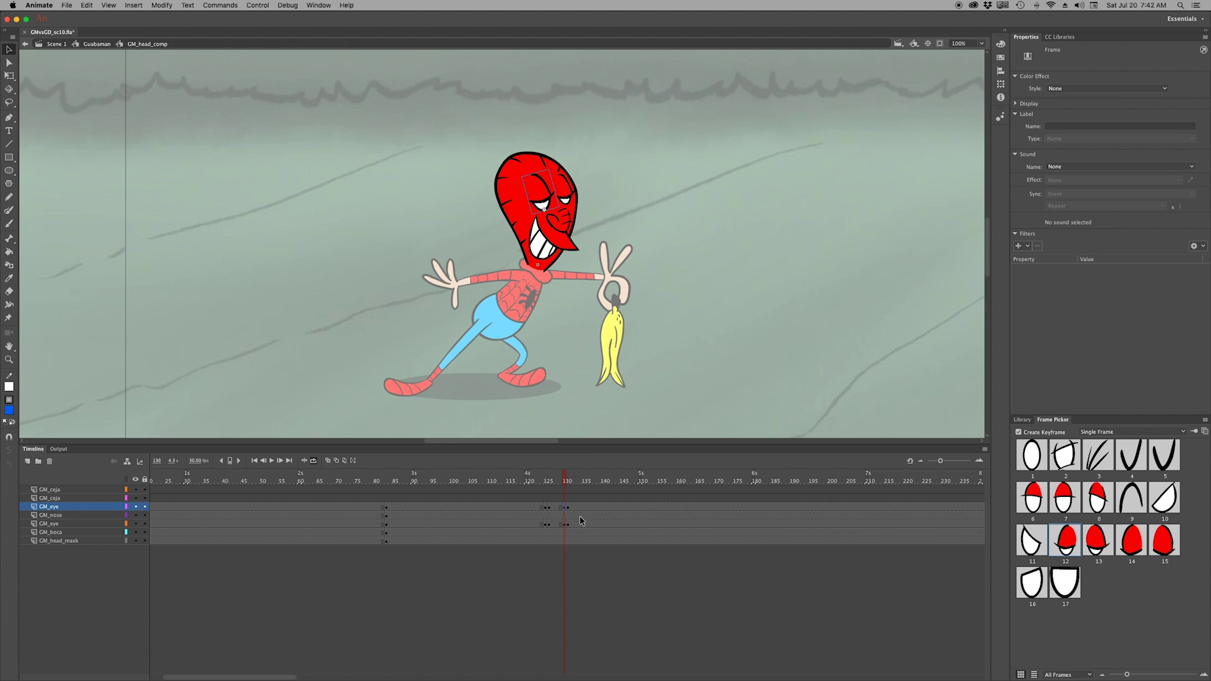
pyautogui.scroll(5, 542, 202)
pyautogui.press('super+e')
pyautogui.click(181, 483)
pyautogui.moveTo(181, 482); pyautogui.dragTo(218, 482)
# Cut the upper lid line off the eye drawing in frame 18 and lower it across the eye
pyautogui.press('l')
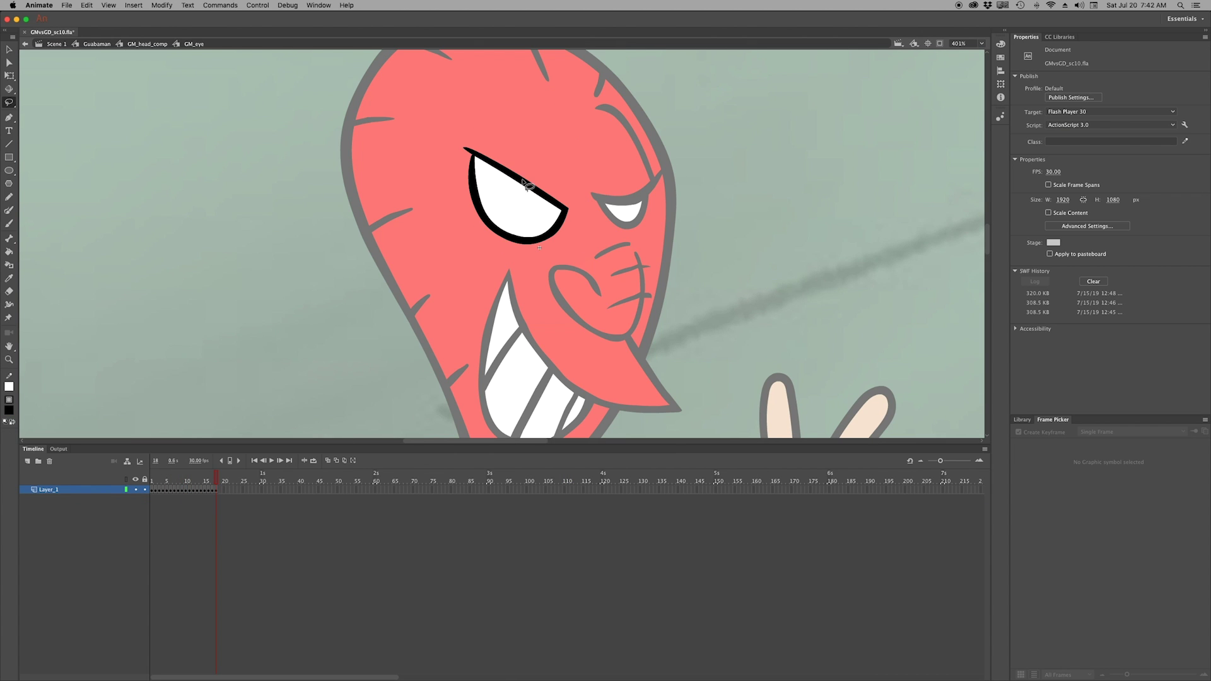
pyautogui.moveTo(466, 156); pyautogui.dragTo(465, 154)
pyautogui.moveTo(523, 198); pyautogui.dragTo(540, 175)
pyautogui.press('v')
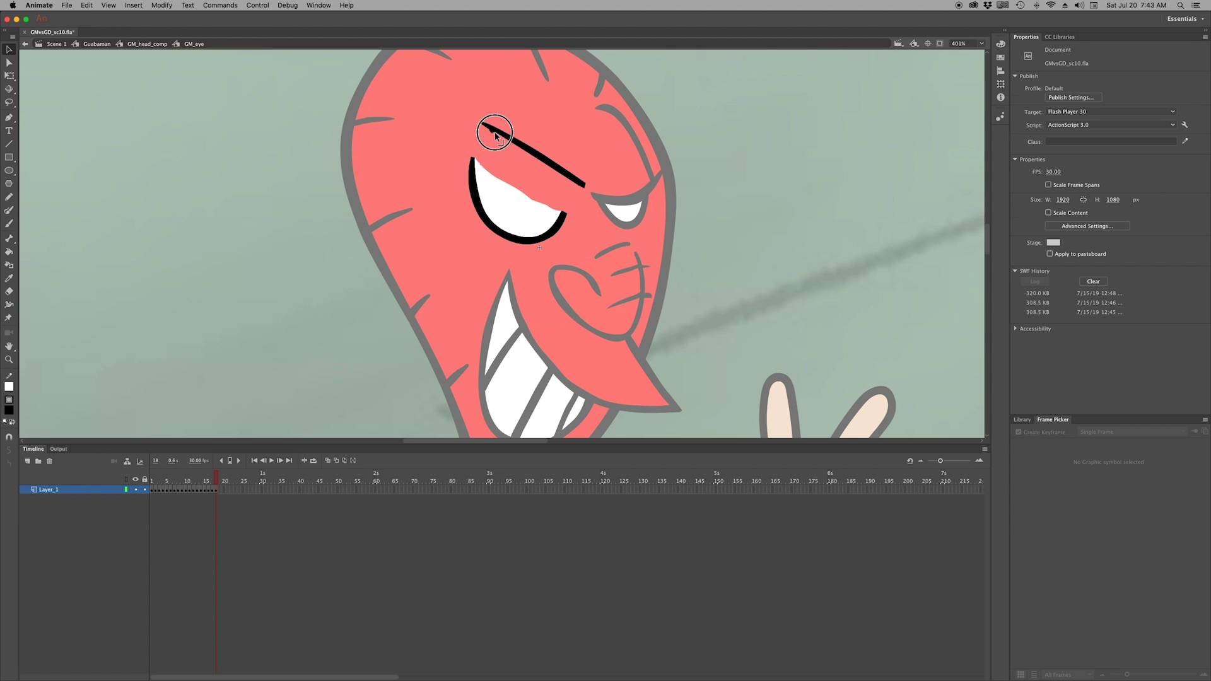
pyautogui.moveTo(546, 166); pyautogui.dragTo(529, 215)
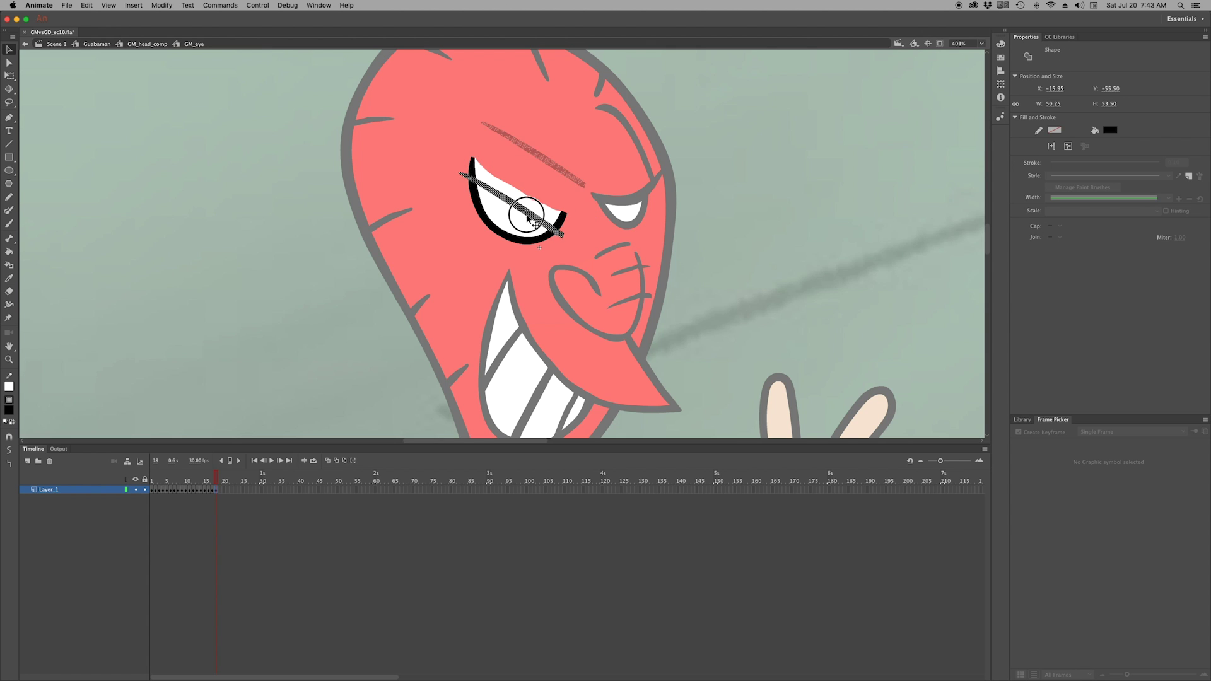
# Temporarily recolour the lowered lid line blue to trim the excess eye above it, and restore the black line
pyautogui.click(9, 410)
pyautogui.click(28, 480)
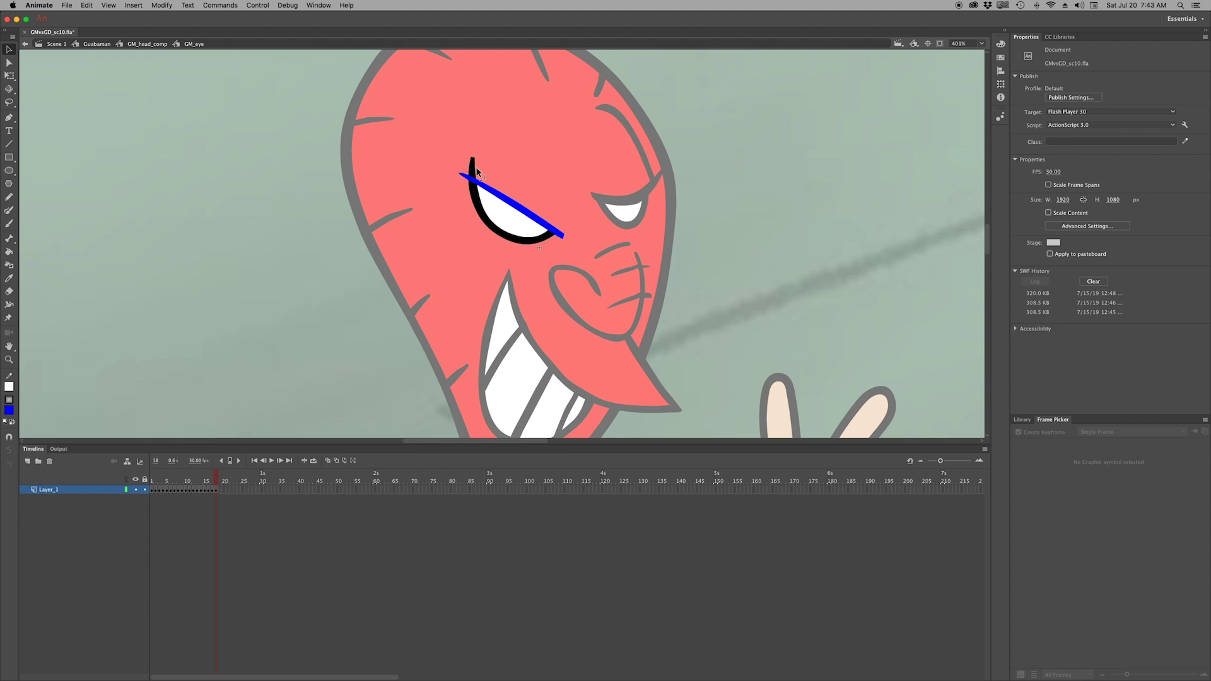
pyautogui.hotkey('ctrl', 'z')
# Apply the narrowed eye drawing to the blink keyframe in the head symbol and play back the result
pyautogui.doubleClick(569, 246)
pyautogui.click(555, 524)
pyautogui.hotkey('ctrl', '1')
pyautogui.doubleClick(431, 229)
pyautogui.press('Return')
# Set the eye to closed drawing 9 at frame 126 in the head symbol, play the blink, and save the file
pyautogui.doubleClick(430, 229)
pyautogui.click(445, 208)
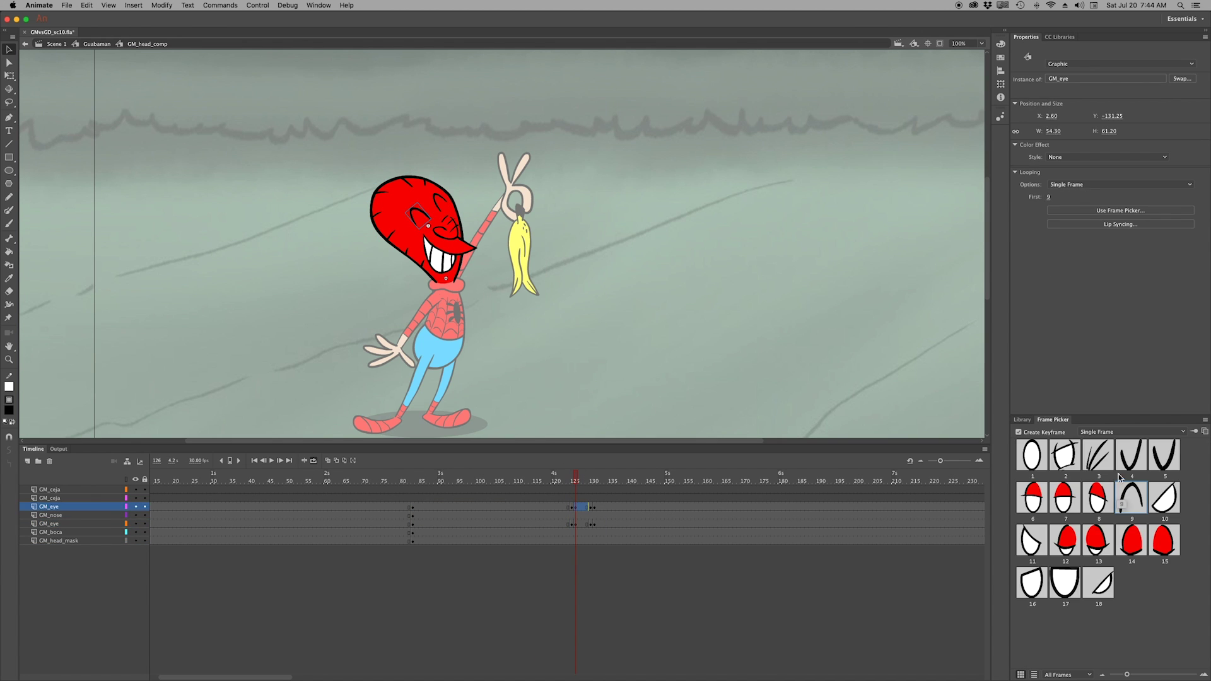
pyautogui.doubleClick(676, 363)
pyautogui.press('Return')
pyautogui.press('super+s')
# Open Guabaman_build_2019.fla from the Characters_Builds folder in Finder and place its document ahead of the scene file
pyautogui.click(28, 663)
pyautogui.press('super+t')
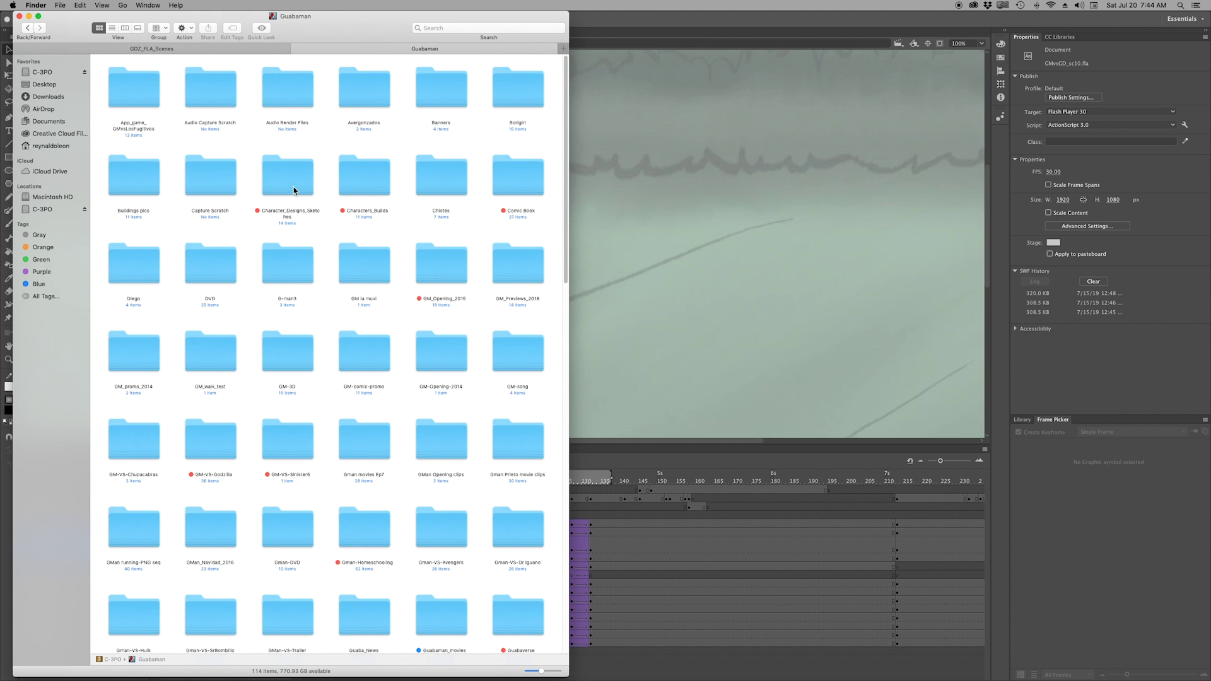
pyautogui.doubleClick(364, 177)
pyautogui.doubleClick(238, 179)
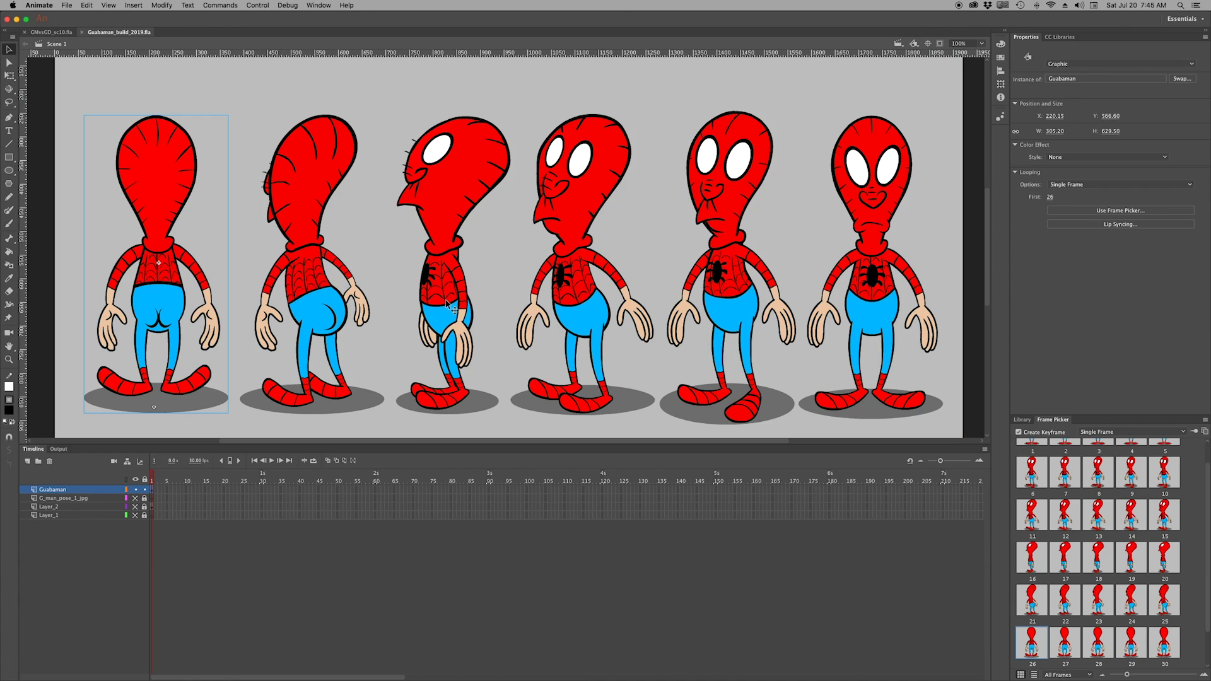
pyautogui.moveTo(90, 33); pyautogui.dragTo(39, 32)
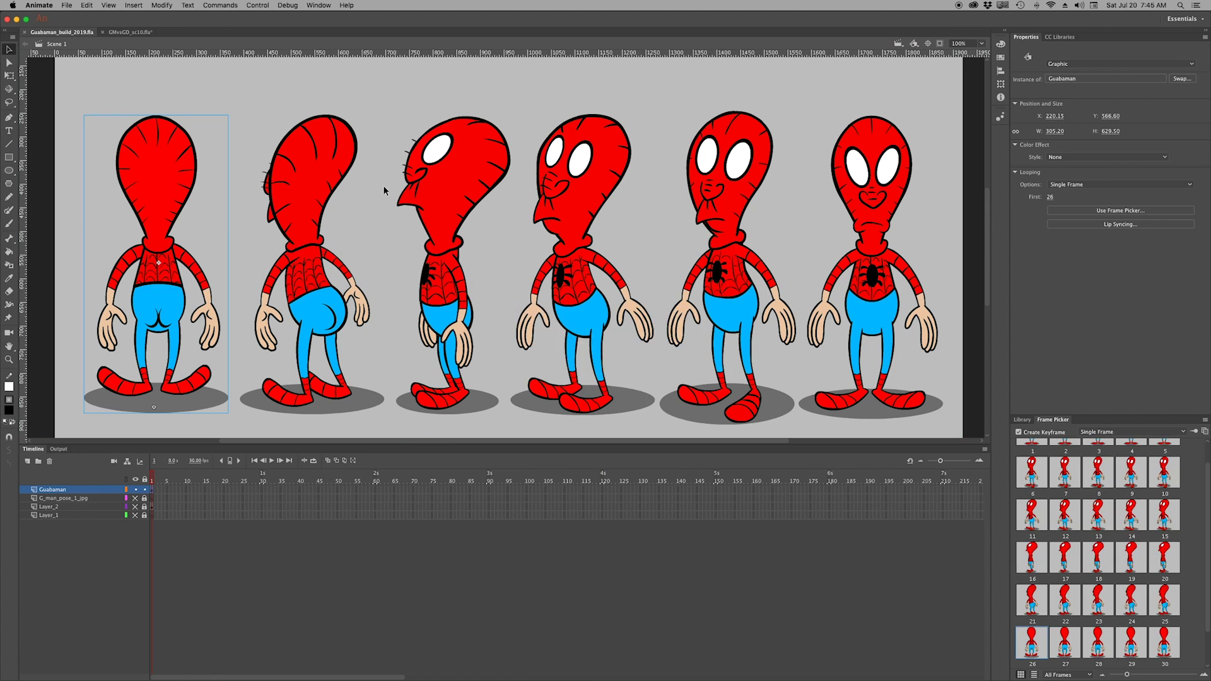
# Compare the rig in Guabaman_build_2019.fla with the head symbol and its eye drawings in the scene file
pyautogui.click(670, 373)
pyautogui.click(129, 31)
pyautogui.doubleClick(419, 262)
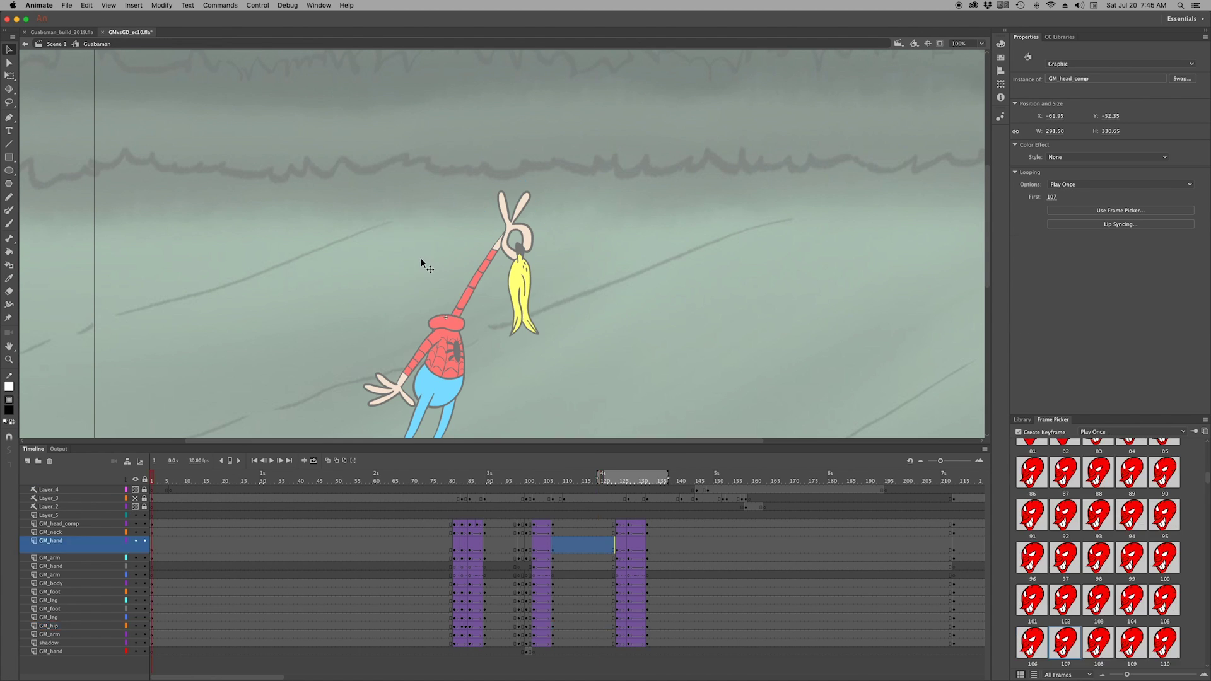
pyautogui.doubleClick(419, 262)
pyautogui.click(84, 32)
pyautogui.click(672, 376)
pyautogui.click(130, 32)
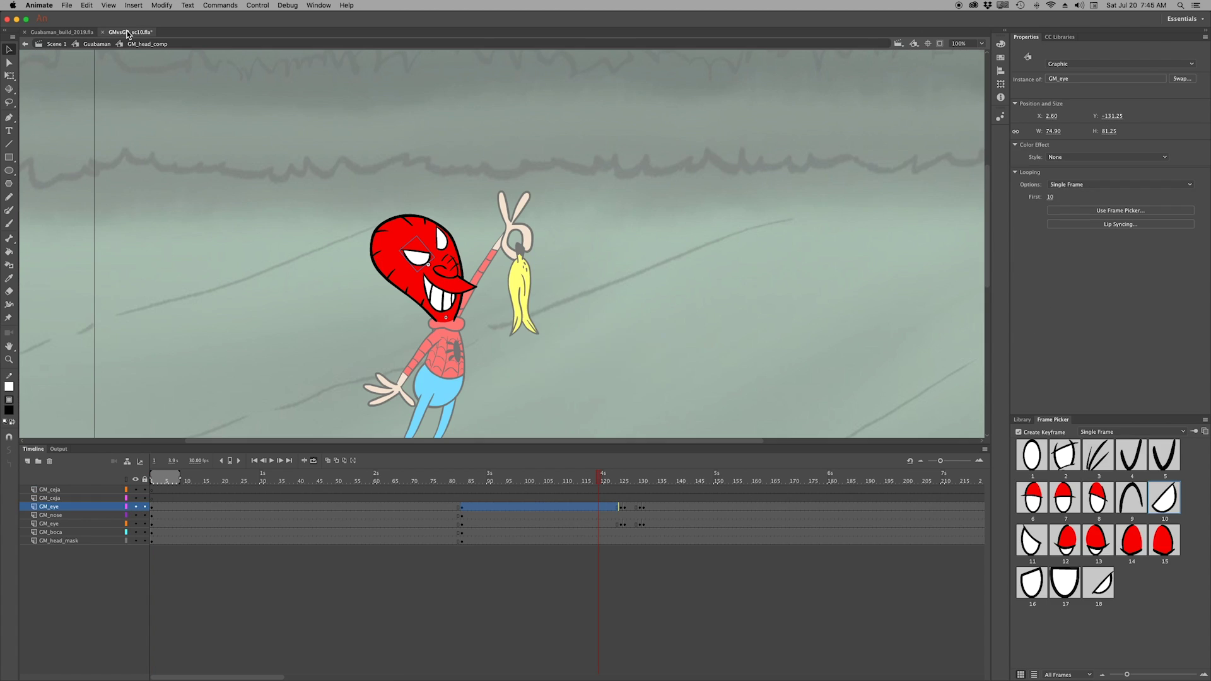
# Open the front hand's symbol from the pose at frame 141 and copy the pinching hand drawing to its frame 34
pyautogui.doubleClick(622, 422)
pyautogui.moveTo(532, 481); pyautogui.dragTo(651, 479)
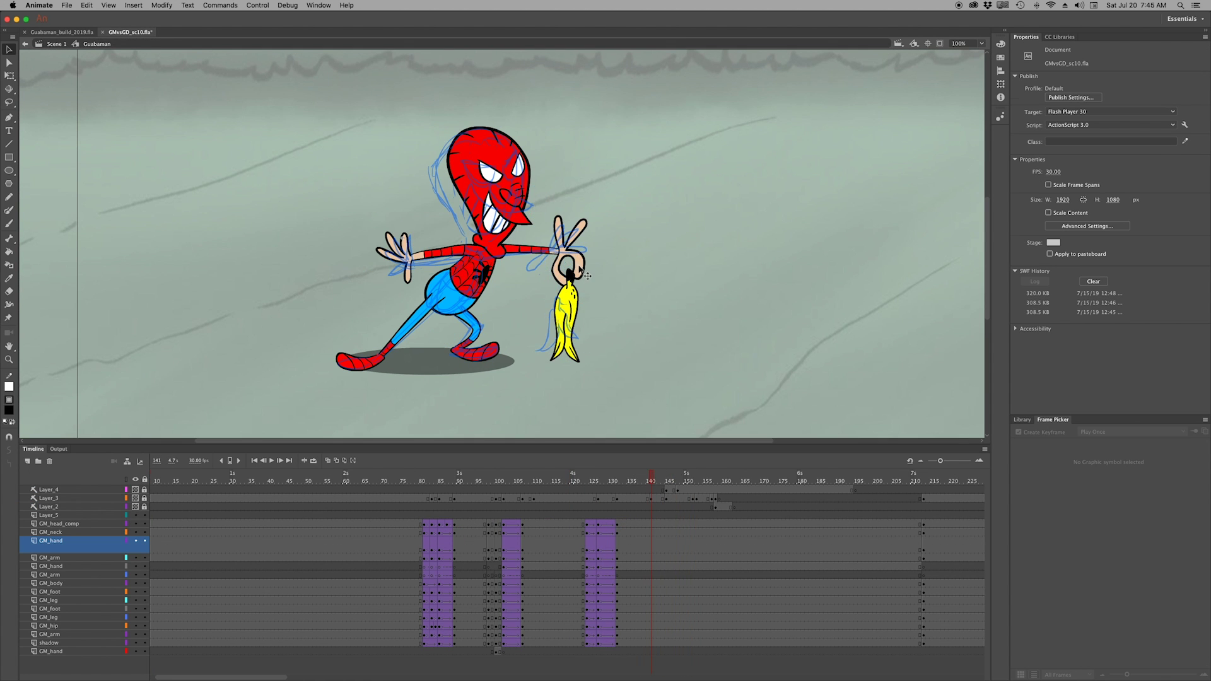
pyautogui.doubleClick(570, 268)
pyautogui.press('z')
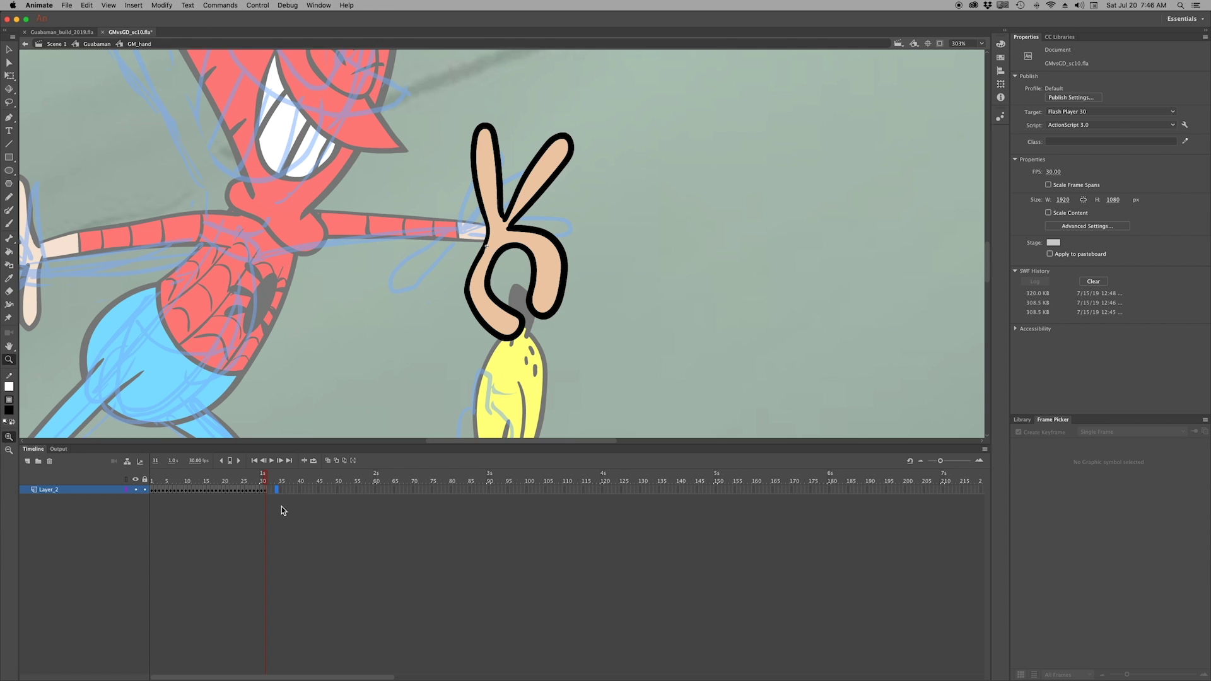
pyautogui.click(276, 480)
pyautogui.press('b')
pyautogui.hotkey('ctrl', 'shift', 'v')
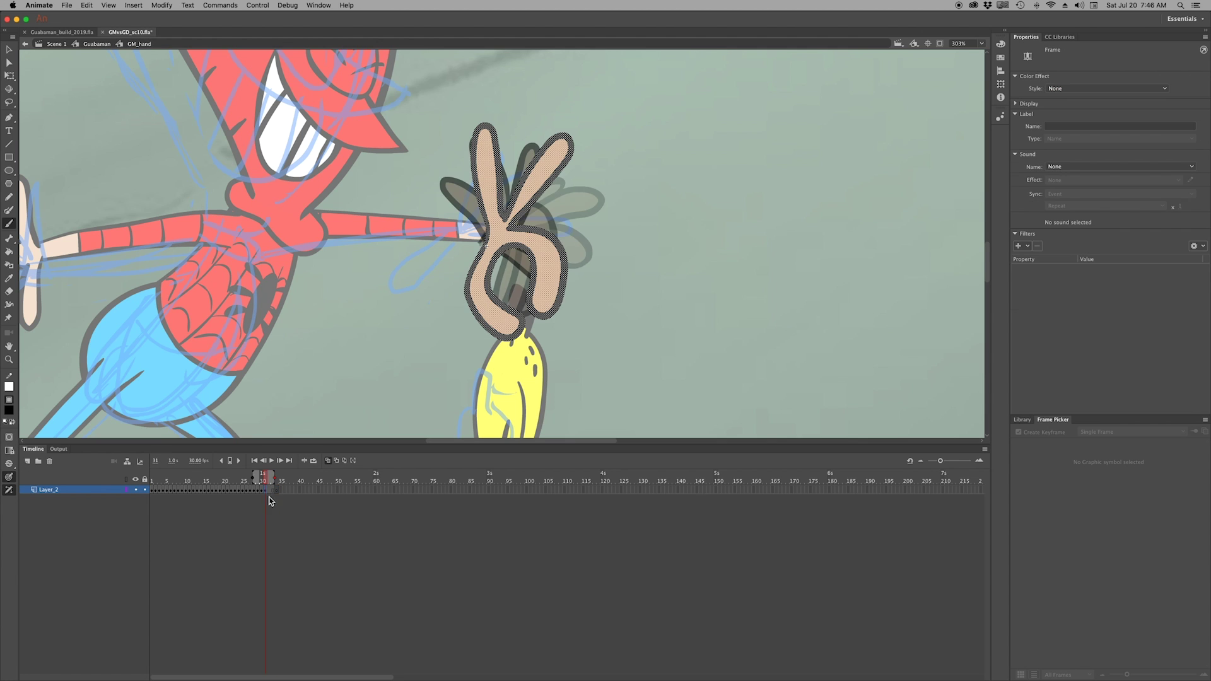
# Replace the pinching fingers in frame 34 with two open, spread fingers outlined with a size 6 black brush
pyautogui.press('l')
pyautogui.moveTo(590, 245); pyautogui.dragTo(574, 241)
pyautogui.press('Delete')
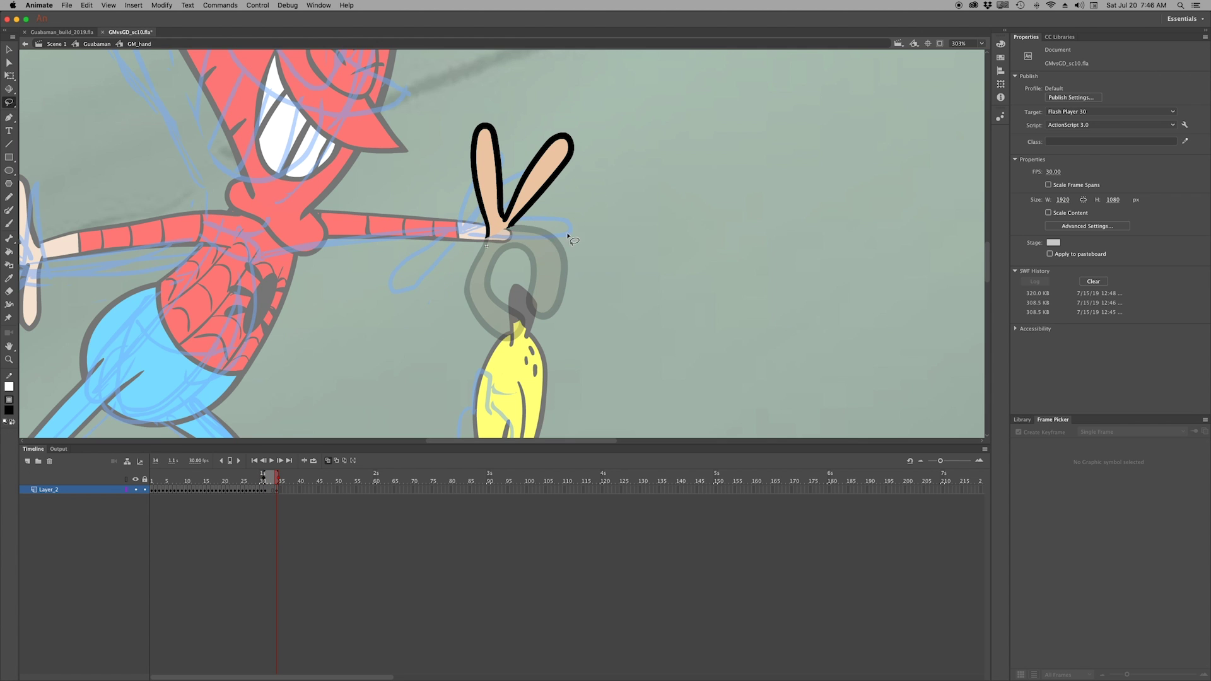
pyautogui.press('b')
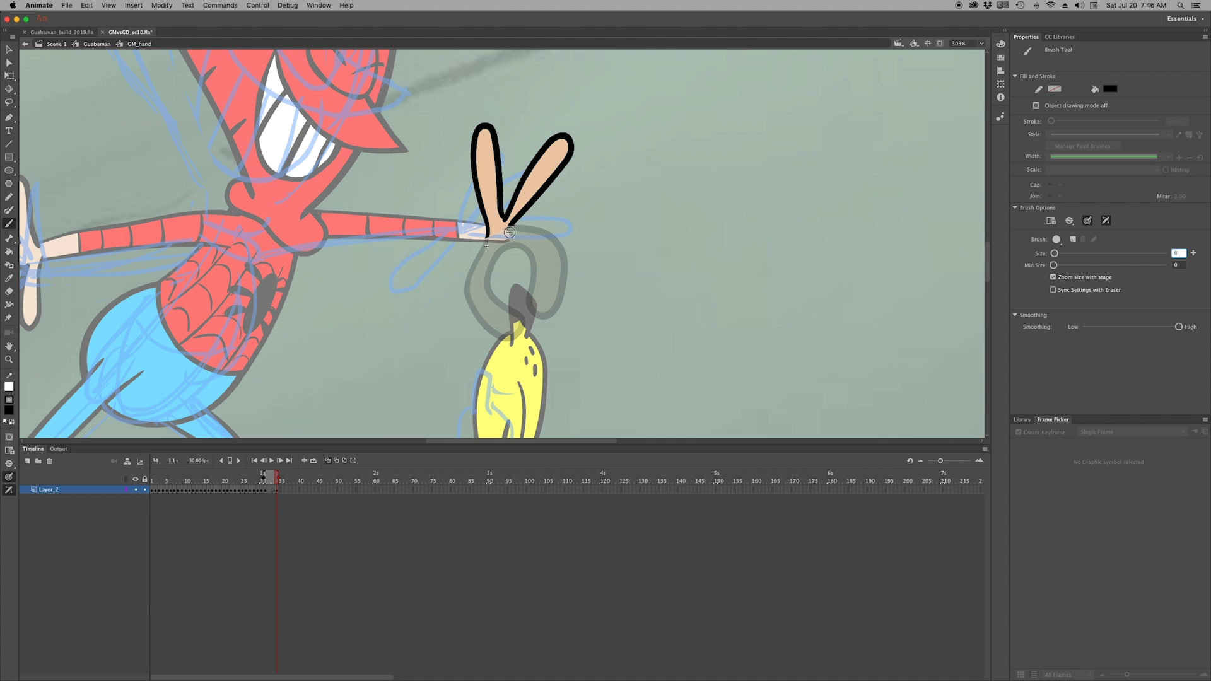
pyautogui.moveTo(477, 251); pyautogui.dragTo(577, 246)
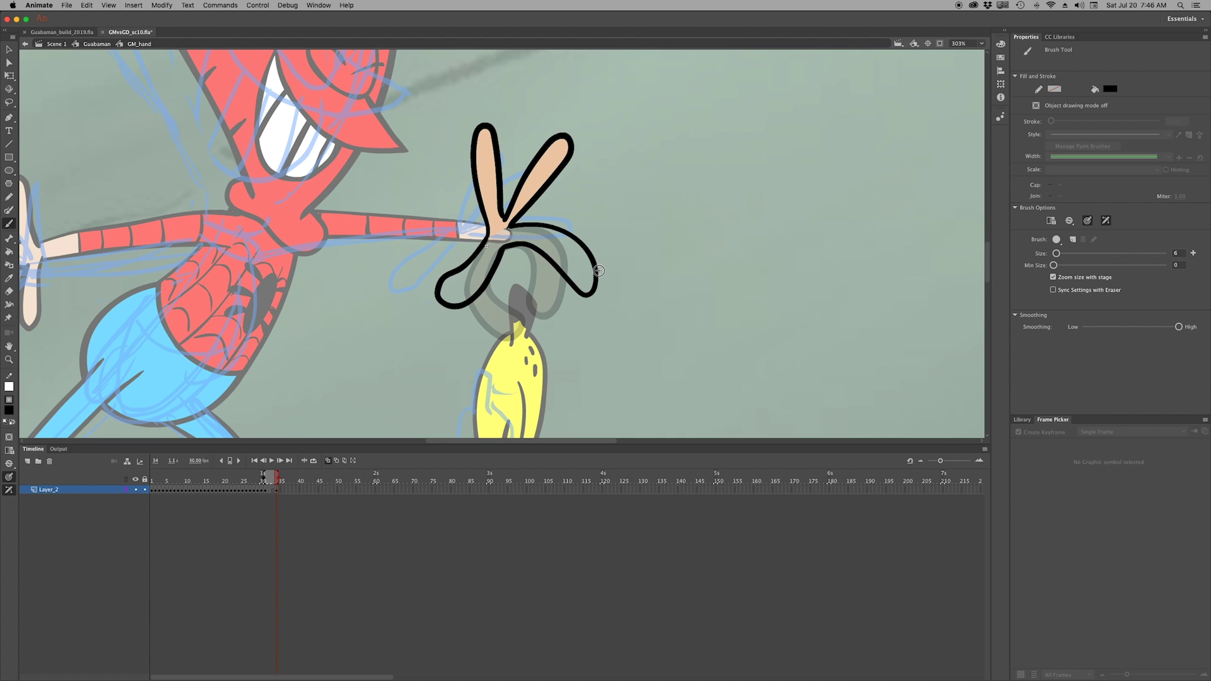
# Fill the new open fingers with the skin colour sampled from the existing fingers
pyautogui.press('k')
pyautogui.click(9, 410)
pyautogui.click(489, 164)
pyautogui.click(466, 290)
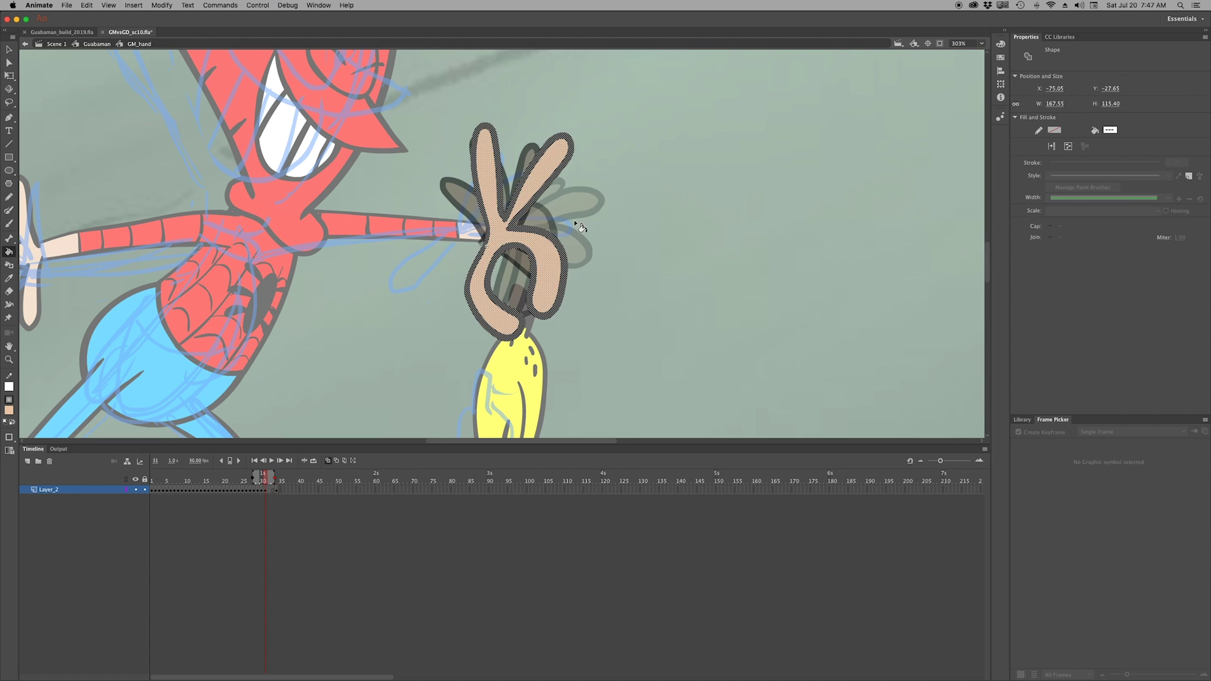
# Prepare the in-between drawing in frame 33 of the hand symbol, keeping the two upper fingers and clearing the two lower ones
pyautogui.press('.')
pyautogui.press('.')
pyautogui.press('.')
pyautogui.press('z')
pyautogui.moveTo(495, 222); pyautogui.dragTo(505, 233)
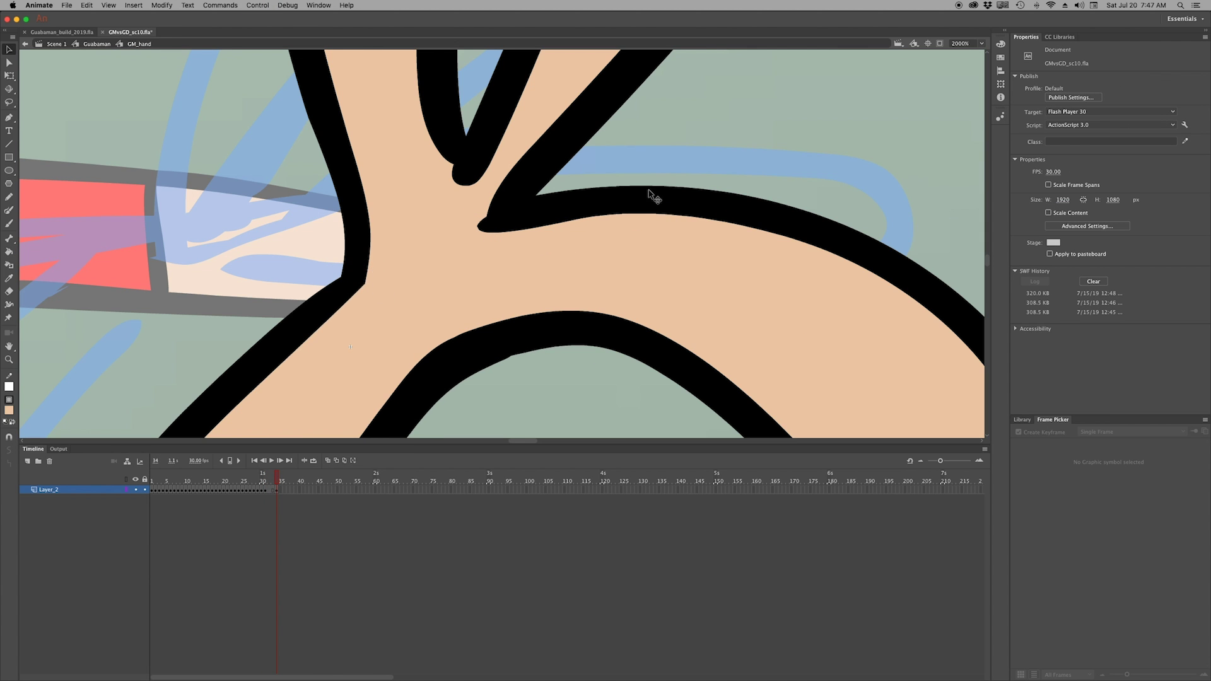
pyautogui.press('super+3')
pyautogui.moveTo(270, 478); pyautogui.dragTo(262, 479)
pyautogui.press('l')
pyautogui.press('v')
pyautogui.click(585, 280)
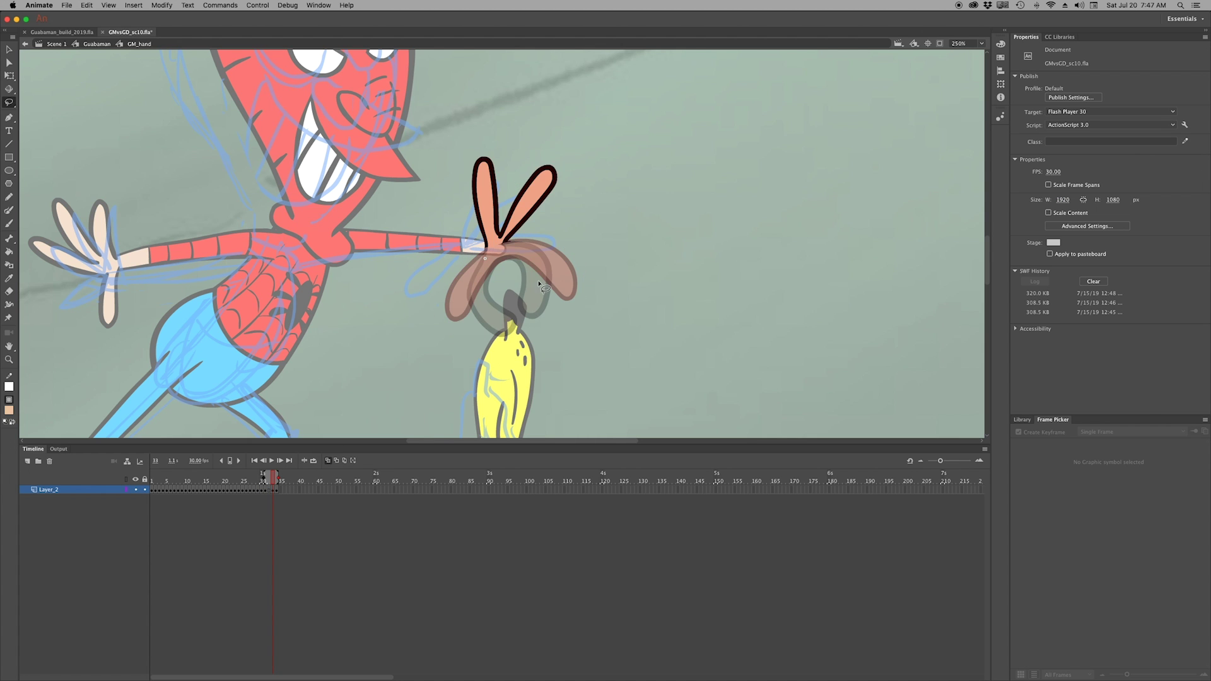
# Outline the two lower fingers in black in frame 33, halfway between the pinched and the fully open hand
pyautogui.press('super+equal')
pyautogui.press('super+equal')
pyautogui.click(490, 195)
pyautogui.press('b')
pyautogui.press('super+minus')
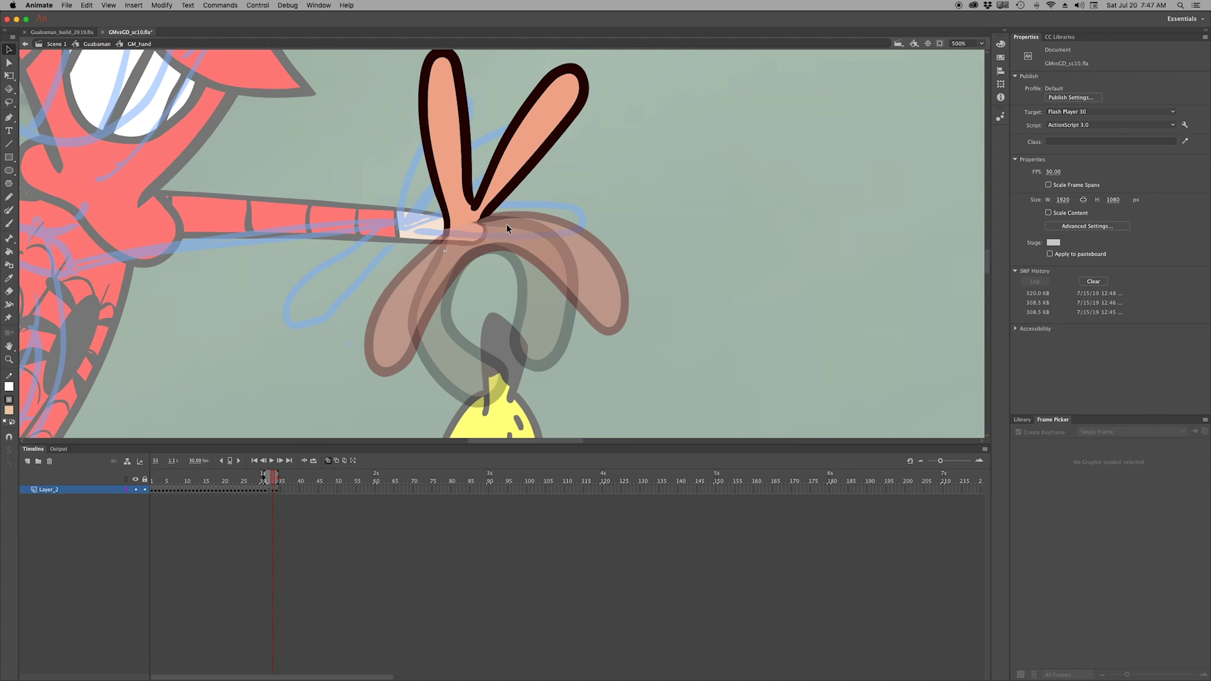
pyautogui.moveTo(483, 220)
pyautogui.mouseDown()
pyautogui.moveTo(577, 357)
pyautogui.moveTo(433, 339)
pyautogui.moveTo(444, 232)
pyautogui.mouseUp()
pyautogui.click(328, 465)
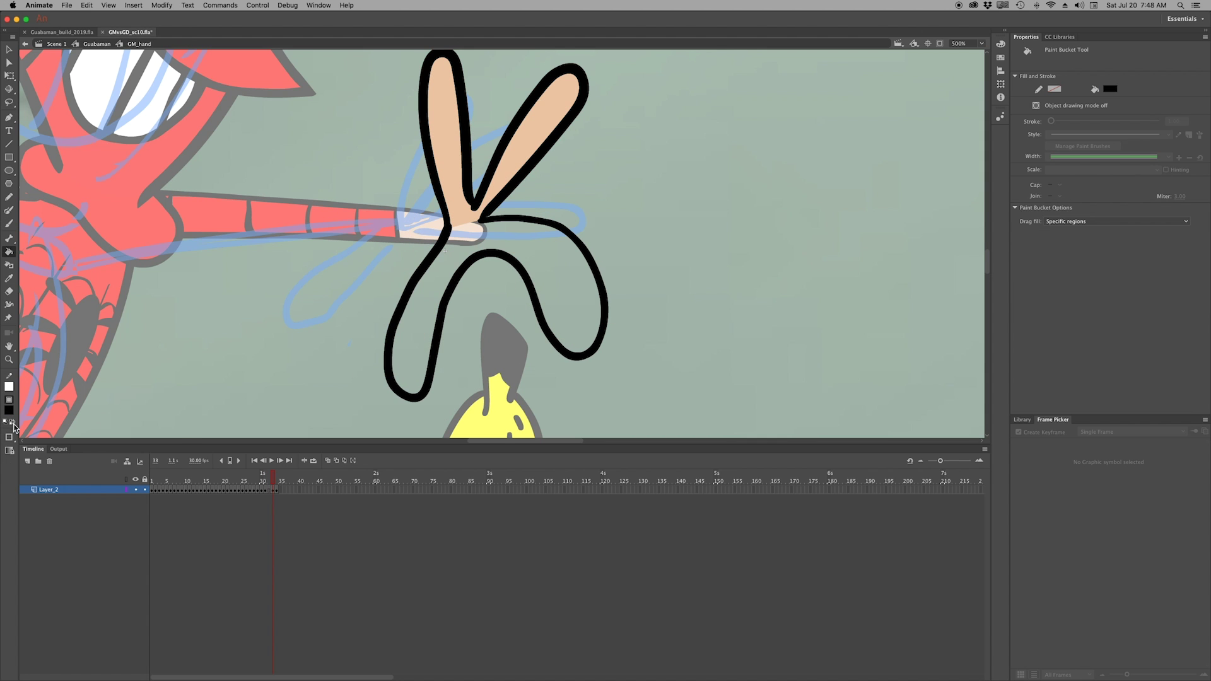
# Fill the in-between fingers with the sampled skin colour and clean up where they join the wrist
pyautogui.press('i')
pyautogui.click(470, 218)
pyautogui.click(492, 230)
pyautogui.press('v')
pyautogui.moveTo(474, 220); pyautogui.dragTo(483, 227)
pyautogui.click(453, 233)
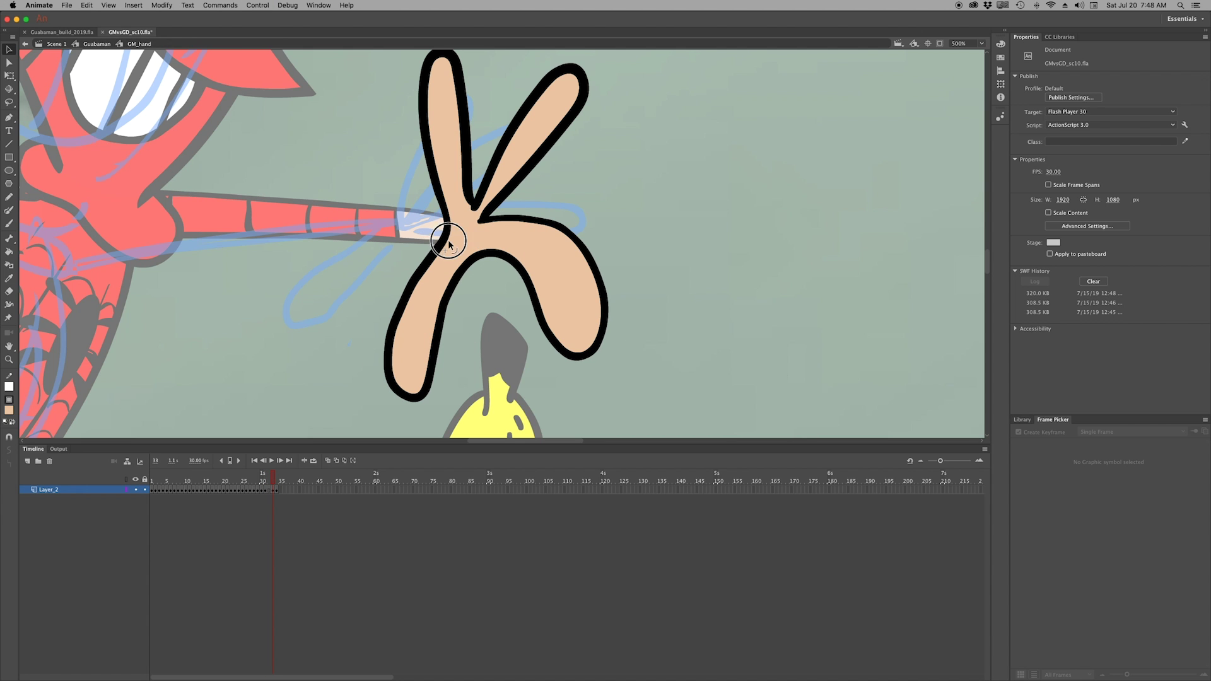
# Remove the surplus frame from the hand symbol so its drawings end with the pinched, in-between and open hand in frames 31 to 33
pyautogui.press(',')
pyautogui.press(',')
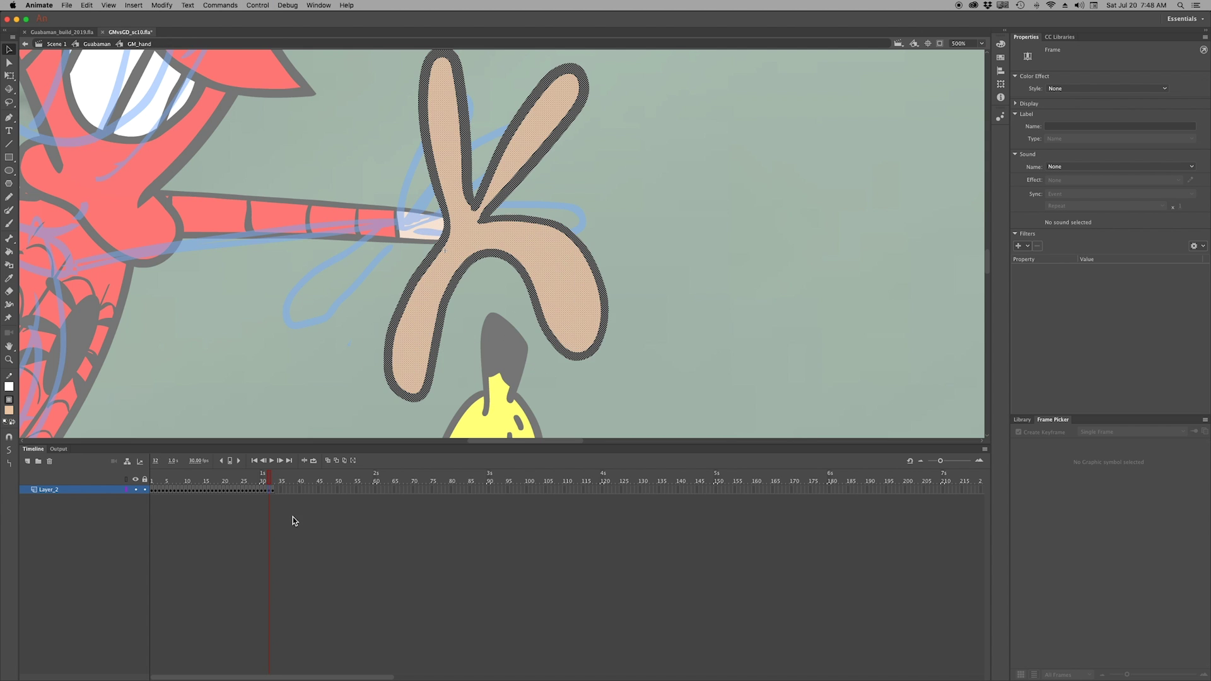
pyautogui.click(279, 491)
pyautogui.click(695, 343)
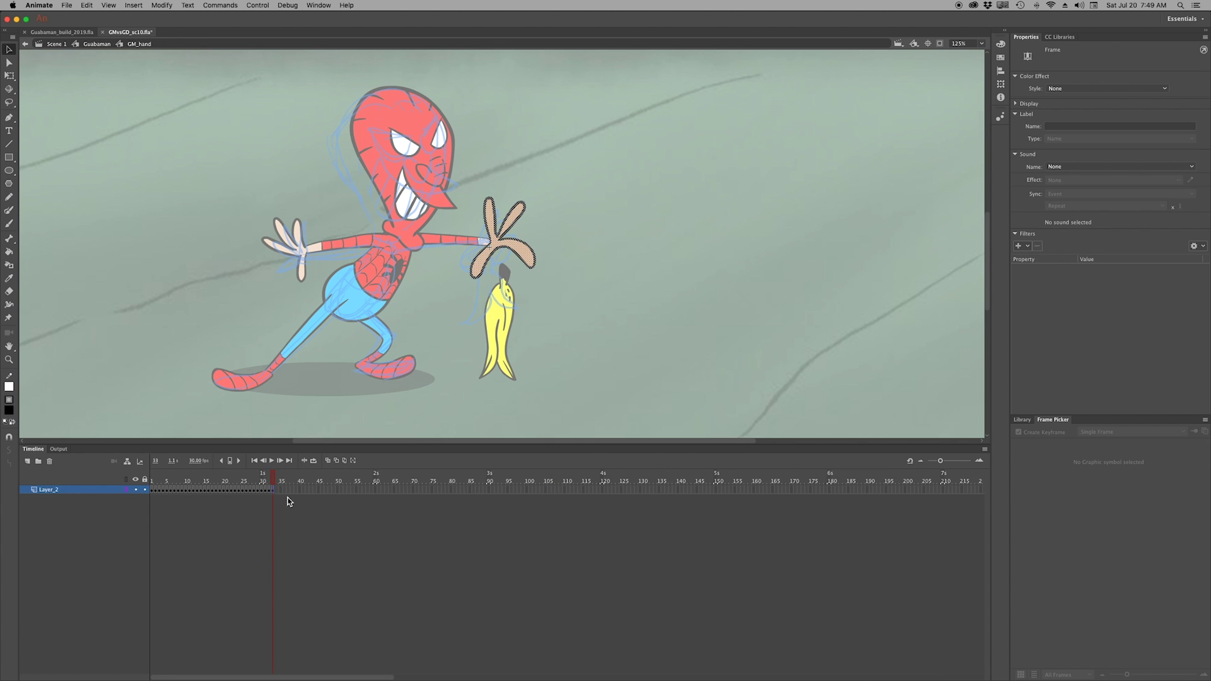
# Return to the Guabaman symbol and open the front hand from frame 139 using hand drawings 32 and 33
pyautogui.doubleClick(575, 376)
pyautogui.click(1049, 635)
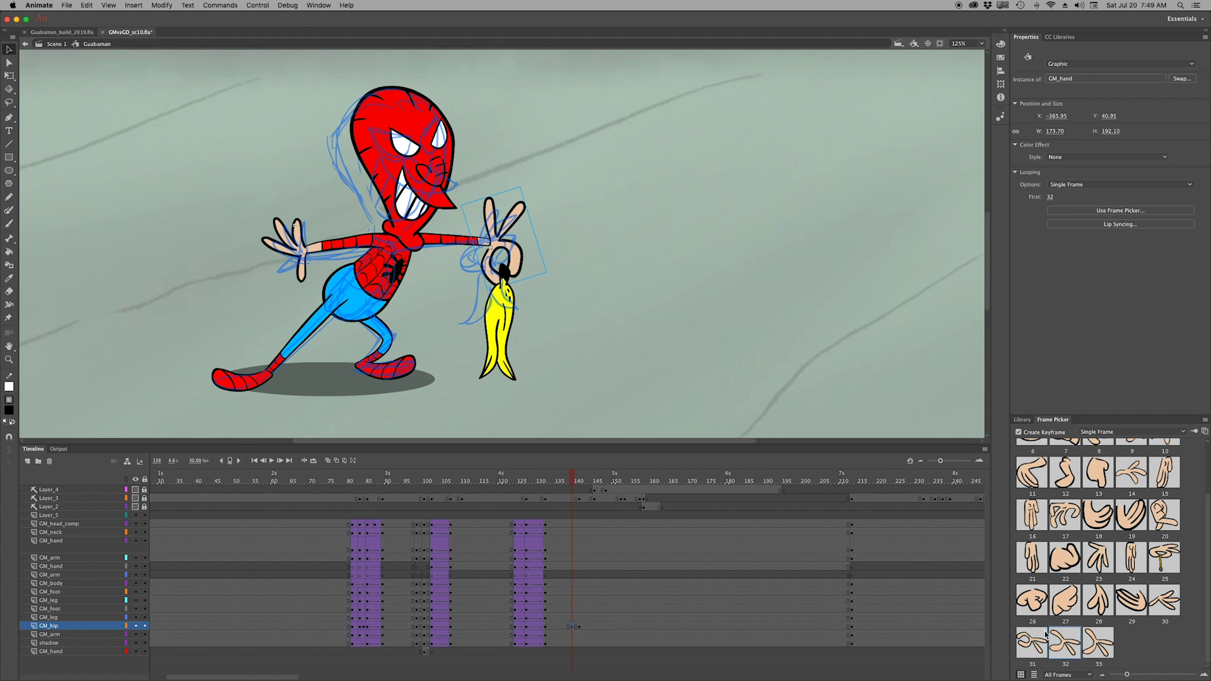
pyautogui.click(512, 338)
pyautogui.click(587, 481)
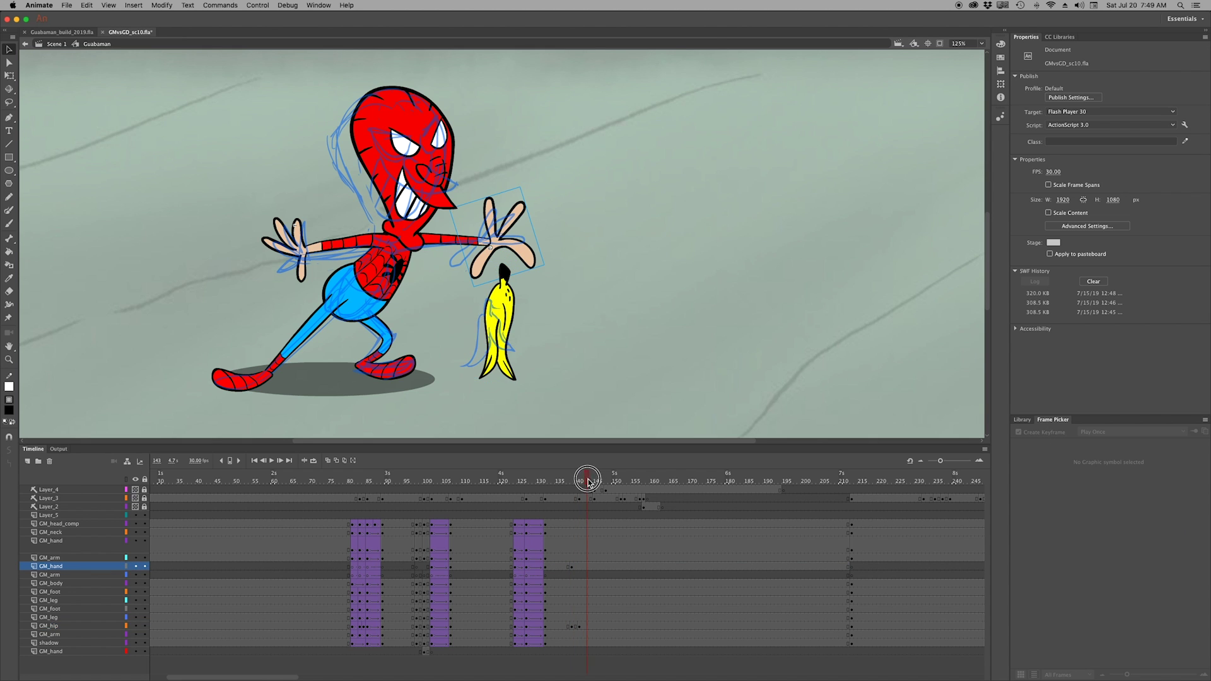
# Keyframe the banana peel near the ground at frame 145 and switch it to the splayed drawing 6
pyautogui.moveTo(585, 483); pyautogui.dragTo(594, 483)
pyautogui.press('F6')
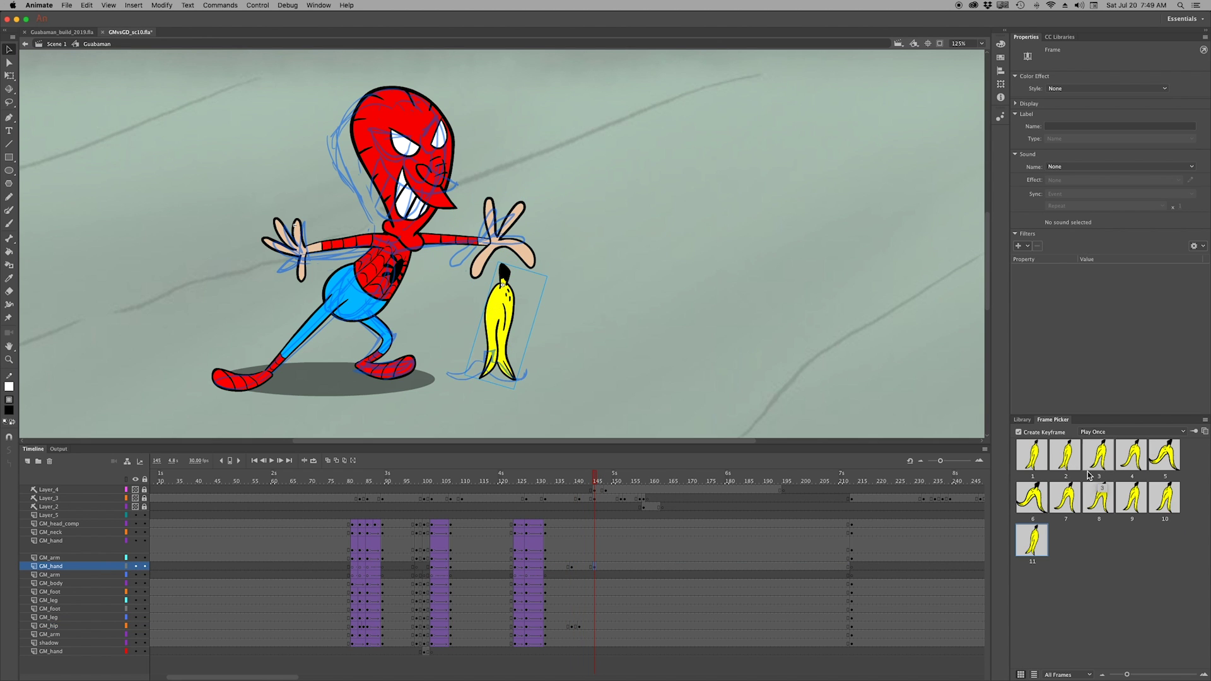
pyautogui.click(1172, 470)
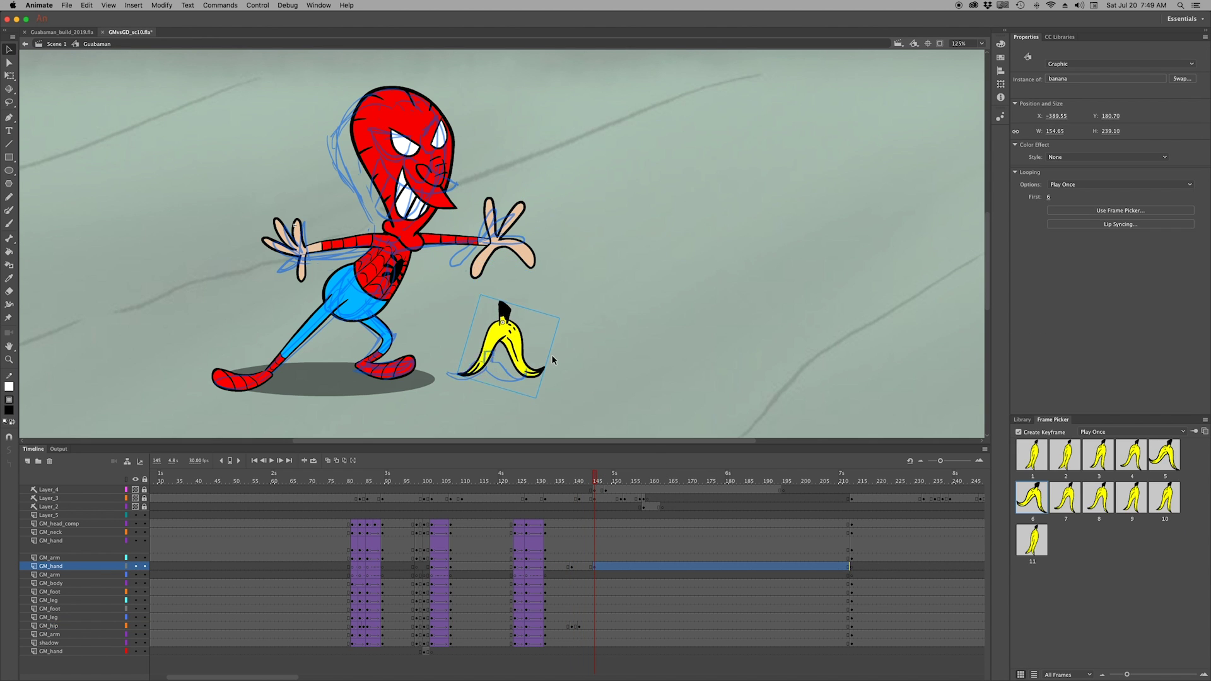
# Retime the banana's drop to frames 139, 142 and 146, squash the landed peel and tween it with Quad EaseOut
pyautogui.click(573, 481)
pyautogui.click(593, 566)
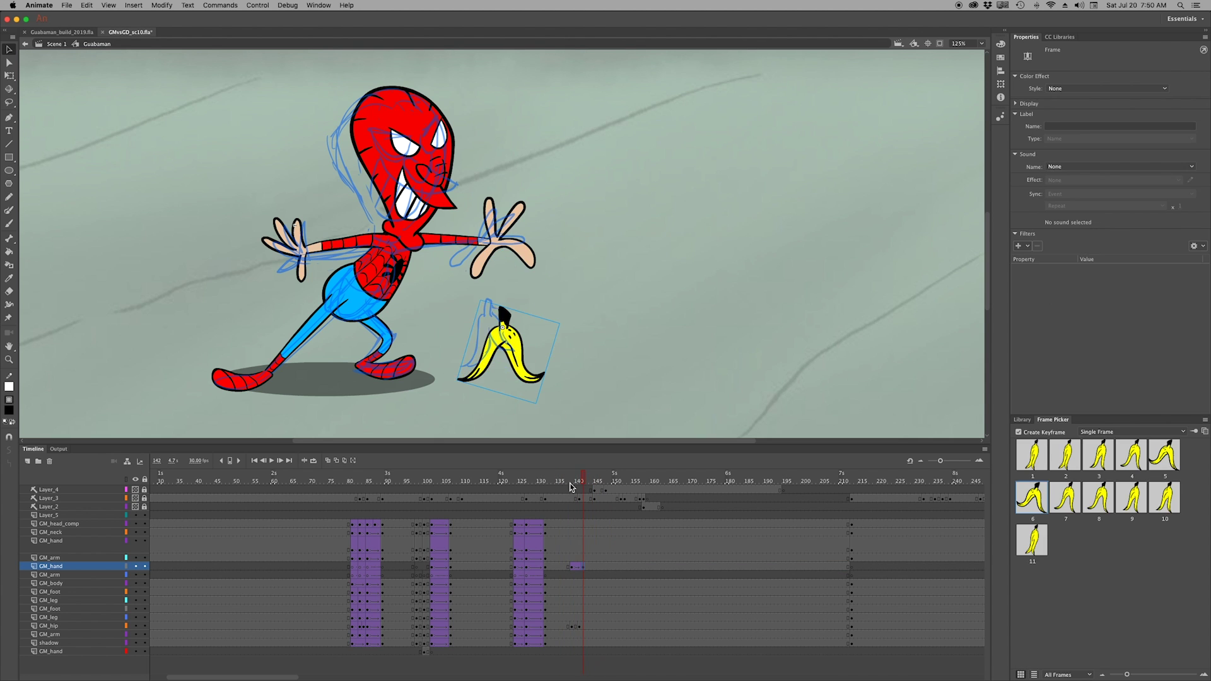
pyautogui.click(597, 567)
pyautogui.click(582, 567)
pyautogui.press('q')
pyautogui.moveTo(568, 325); pyautogui.dragTo(549, 400)
pyautogui.click(566, 381)
pyautogui.click(592, 567)
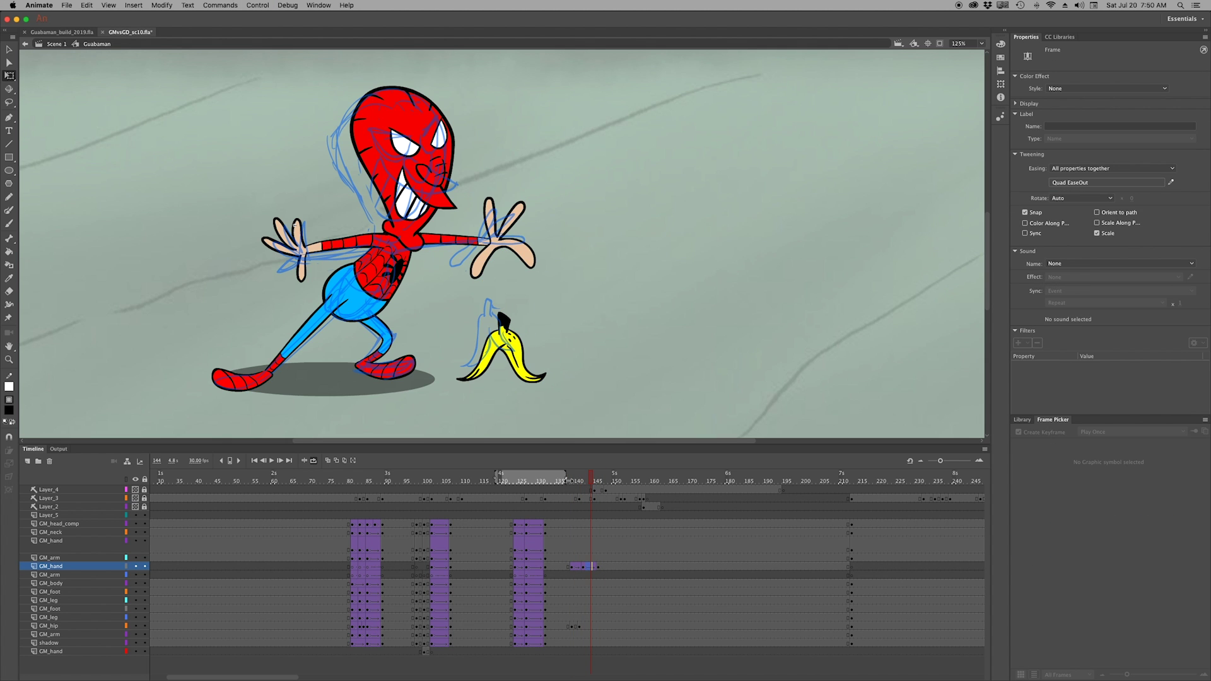
# Play back the animation with the rough sketch layers hidden, and go to the rough pose at frame 153
pyautogui.press('.')
pyautogui.press('v')
pyautogui.click(135, 498)
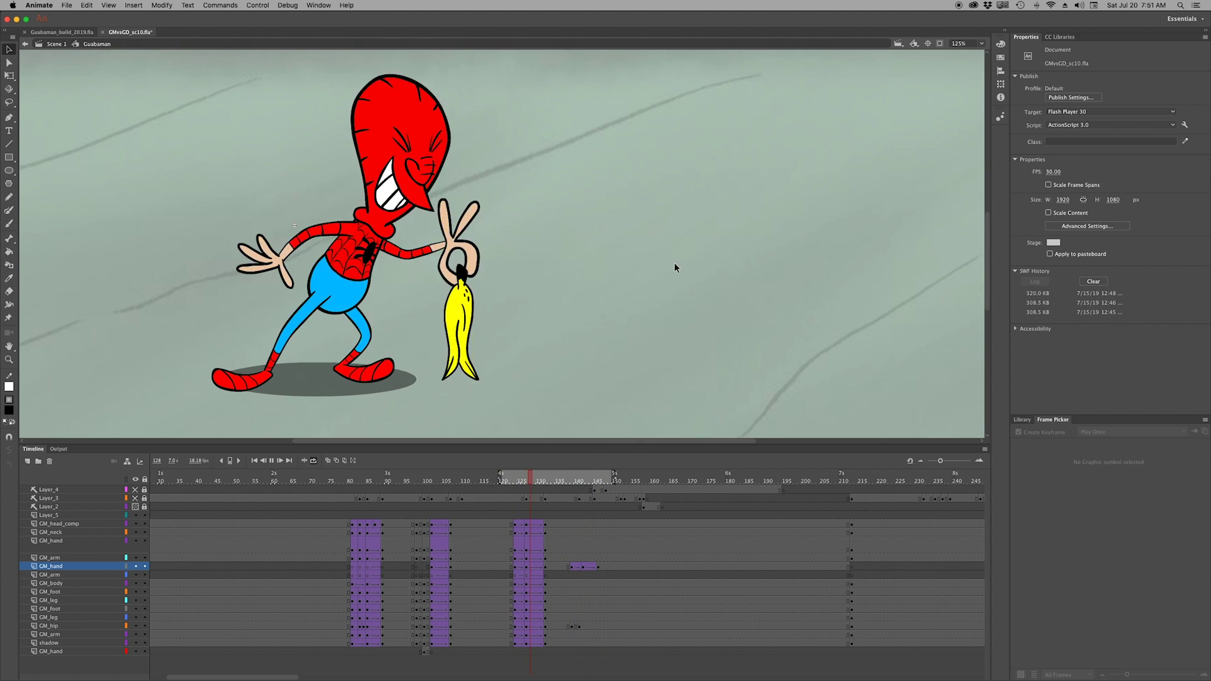
pyautogui.click(582, 499)
pyautogui.press('Return')
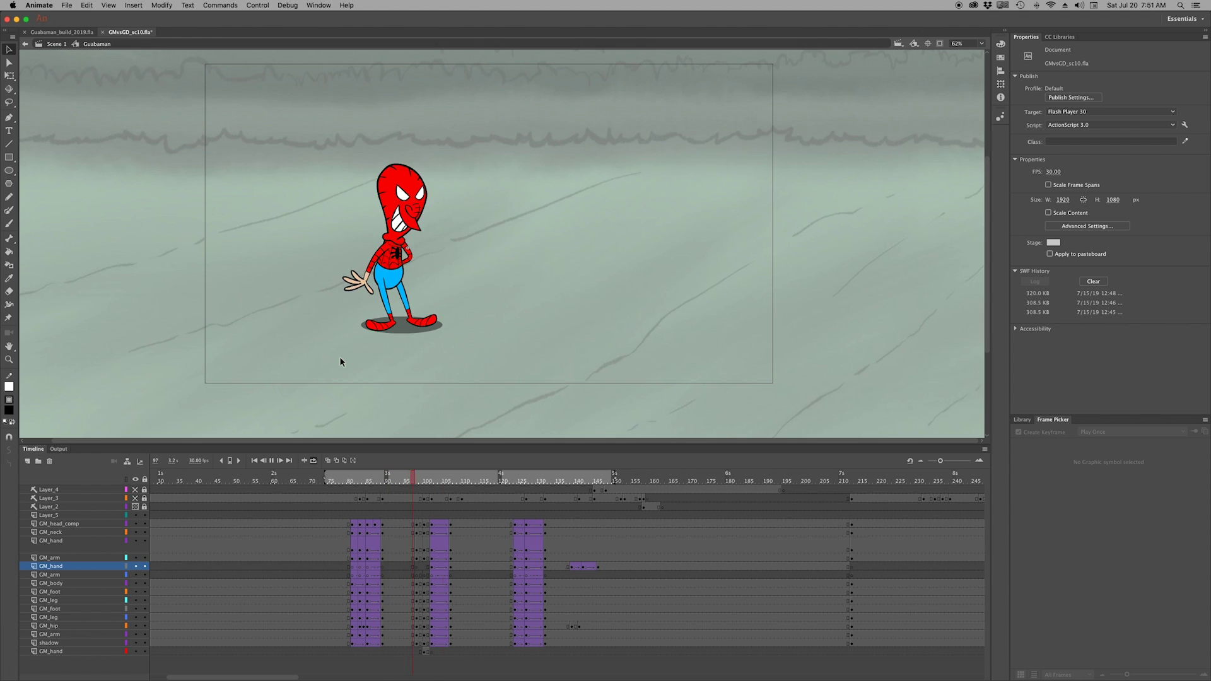
pyautogui.press('Return')
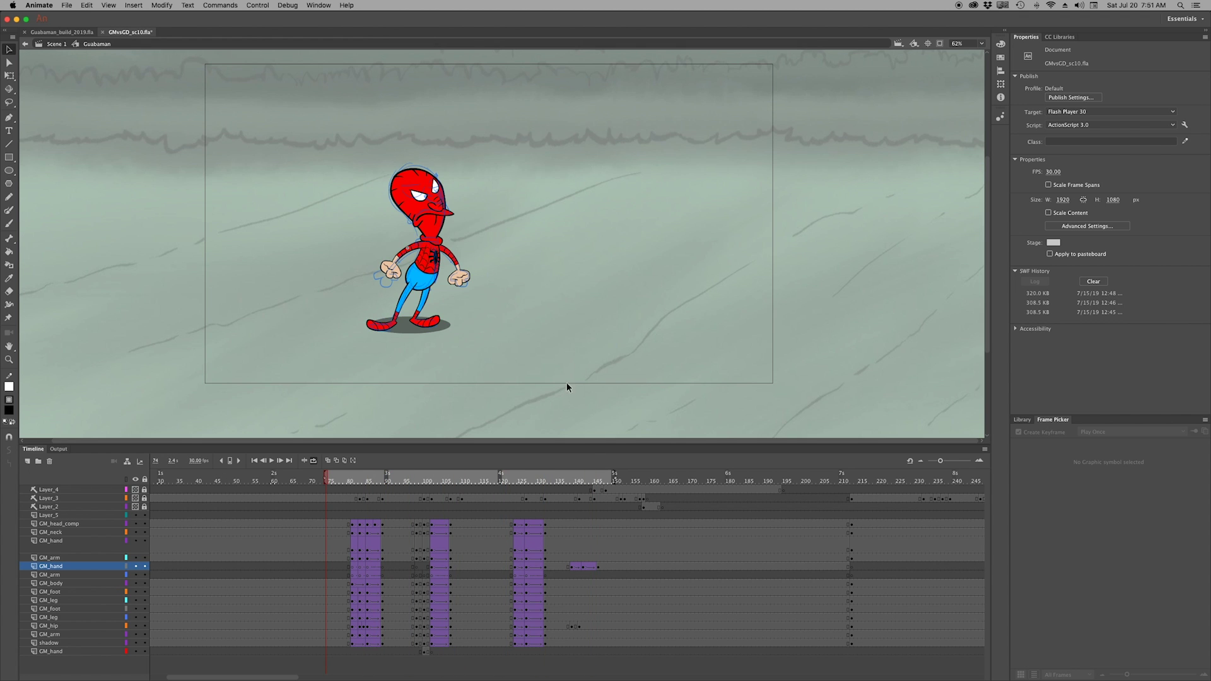
pyautogui.moveTo(581, 481); pyautogui.dragTo(624, 480)
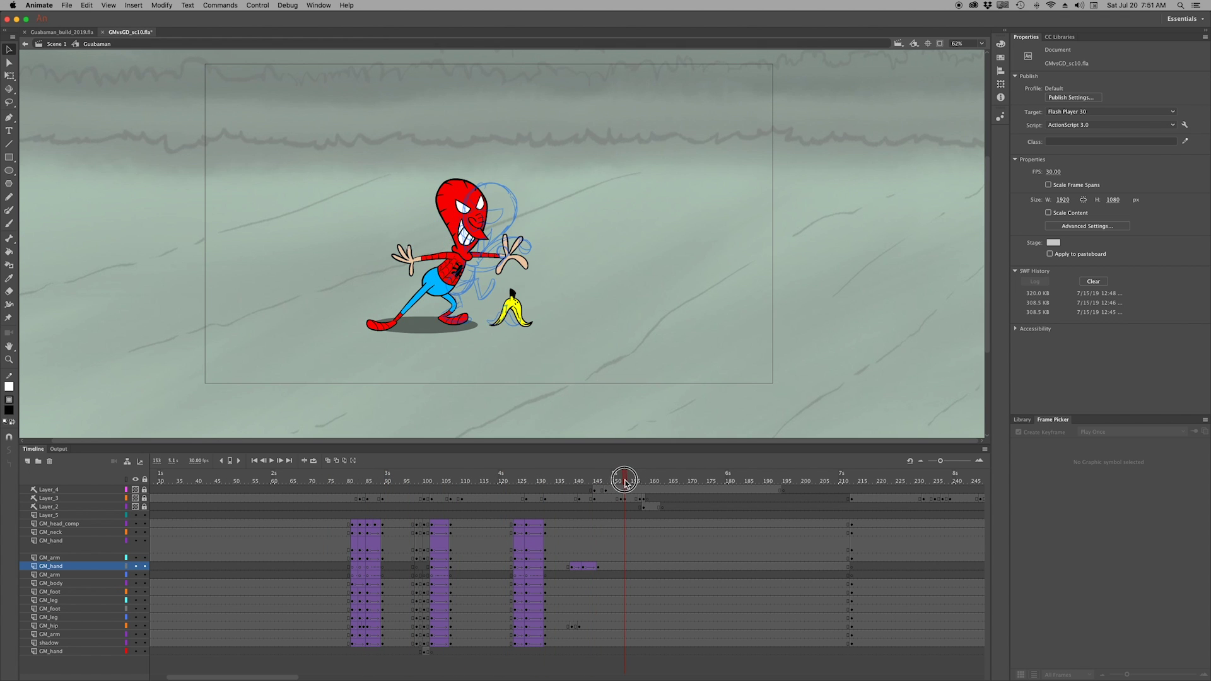
pyautogui.press('z')
pyautogui.click(629, 302)
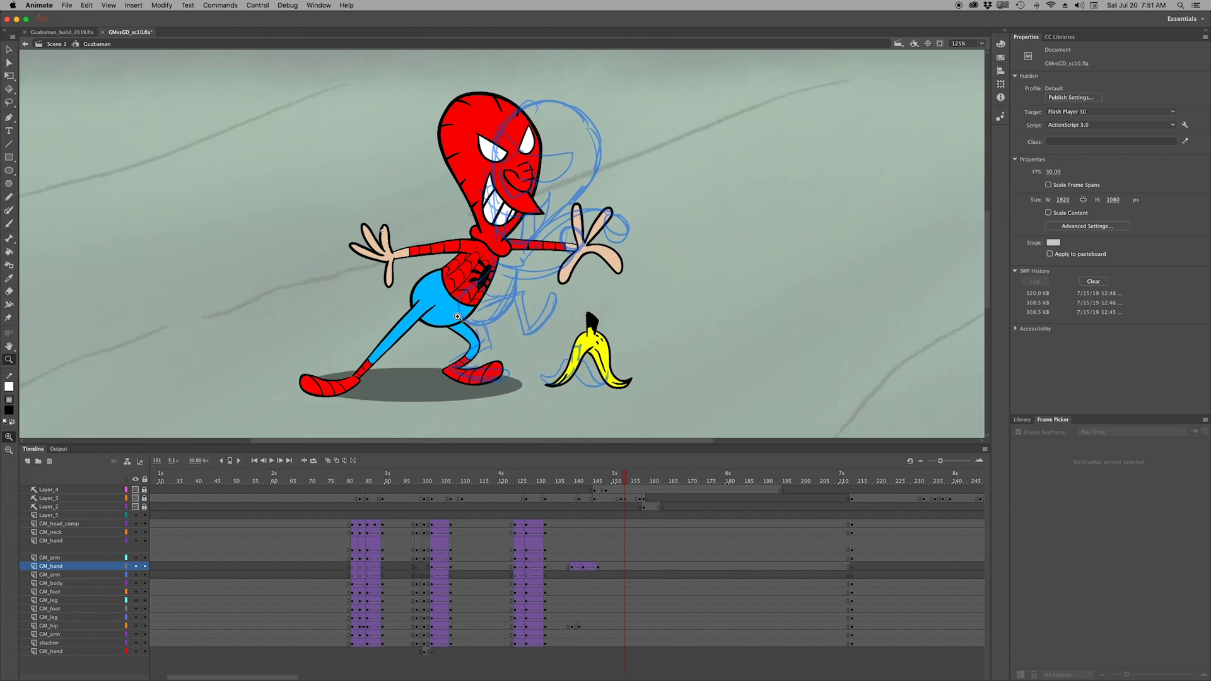
pyautogui.hotkey('ctrl', 'a')
pyautogui.moveTo(627, 114); pyautogui.dragTo(603, 134)
pyautogui.click(634, 221)
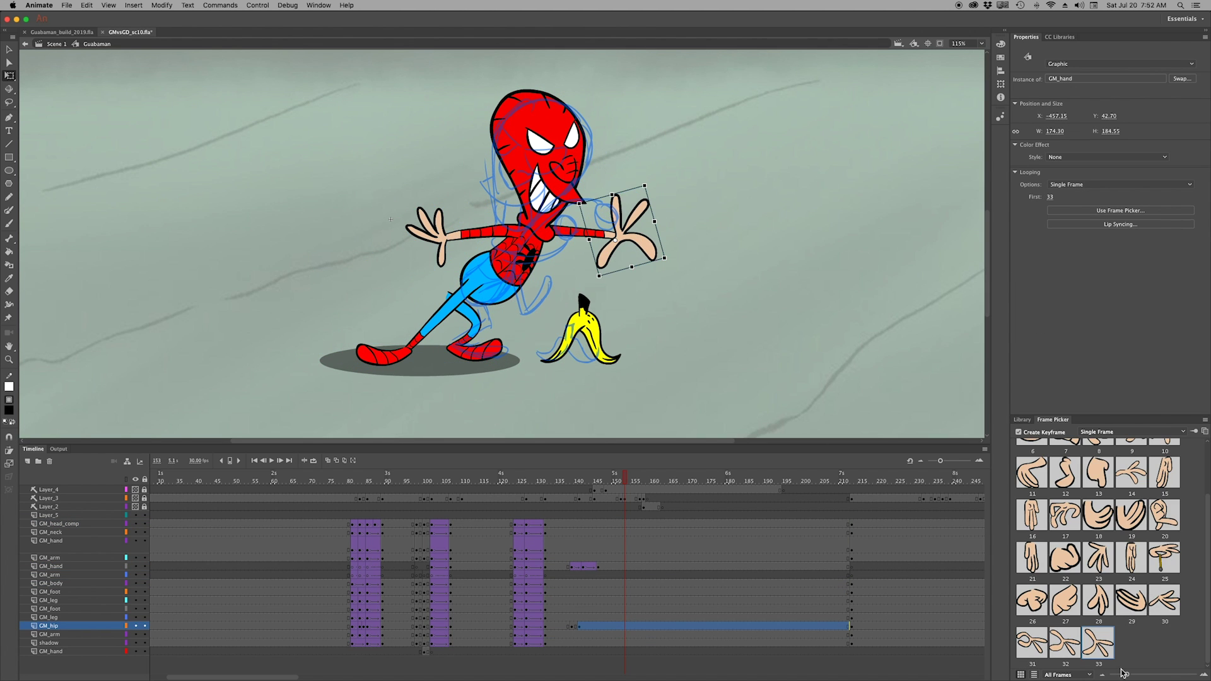
pyautogui.moveTo(1119, 675); pyautogui.dragTo(1111, 675)
pyautogui.click(1086, 452)
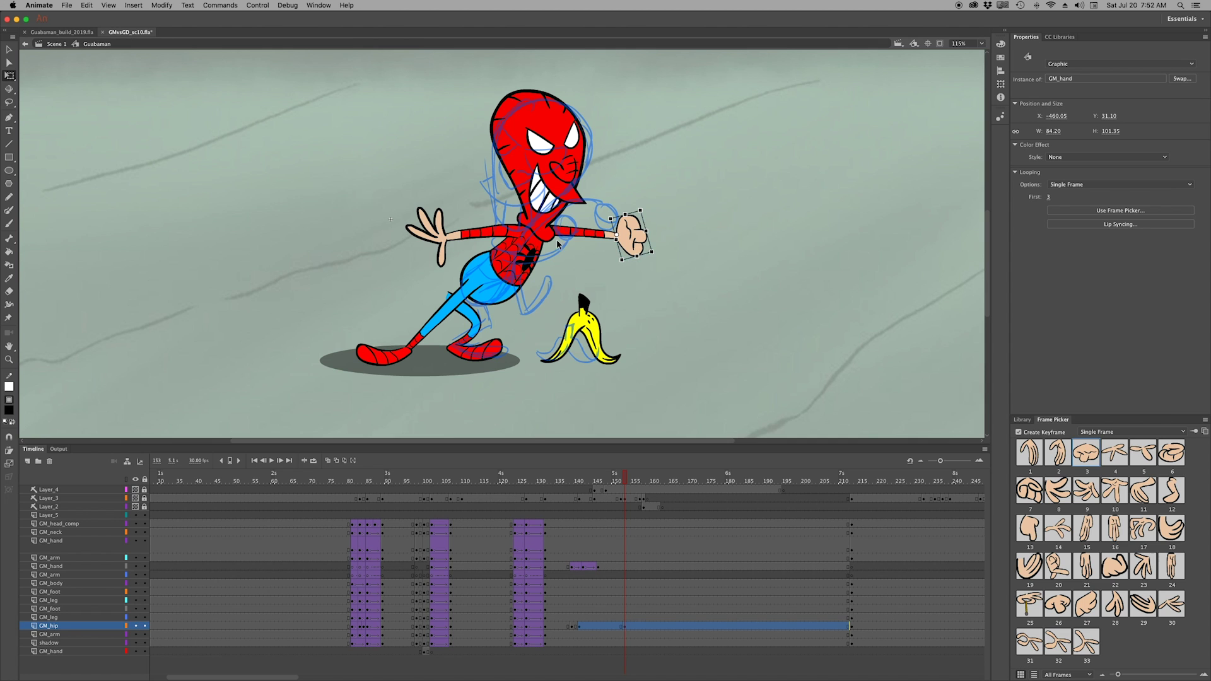
pyautogui.press('w')
pyautogui.click(479, 324)
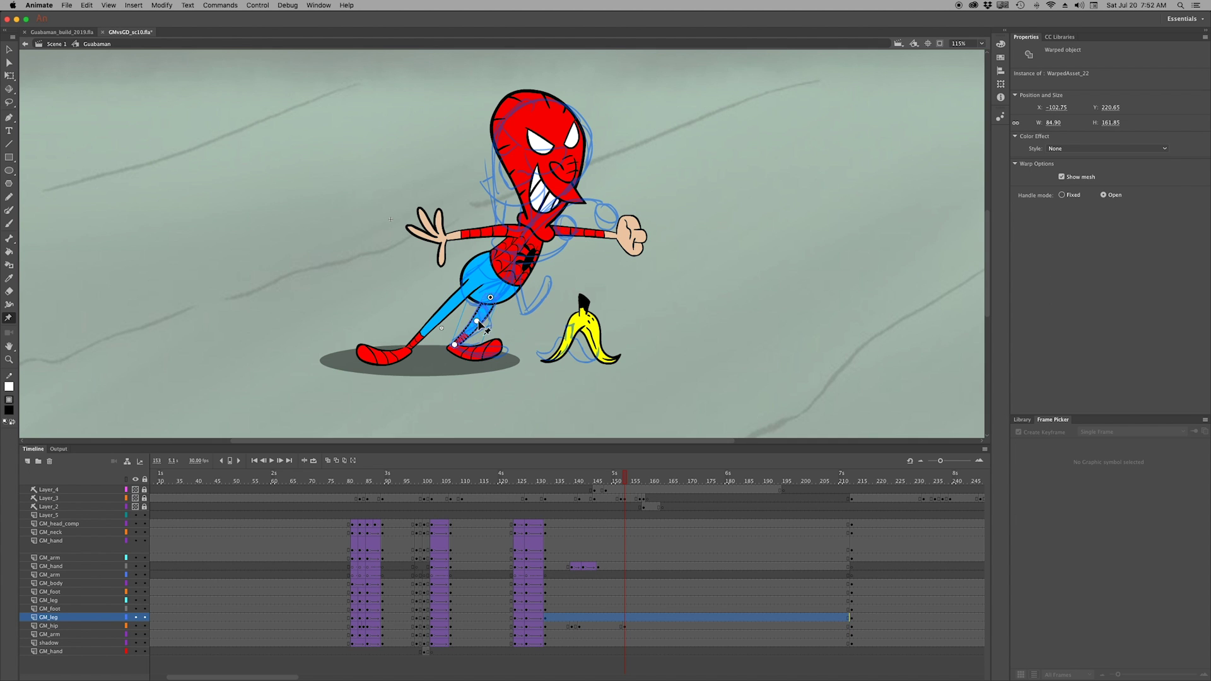
pyautogui.press('q')
pyautogui.click(406, 364)
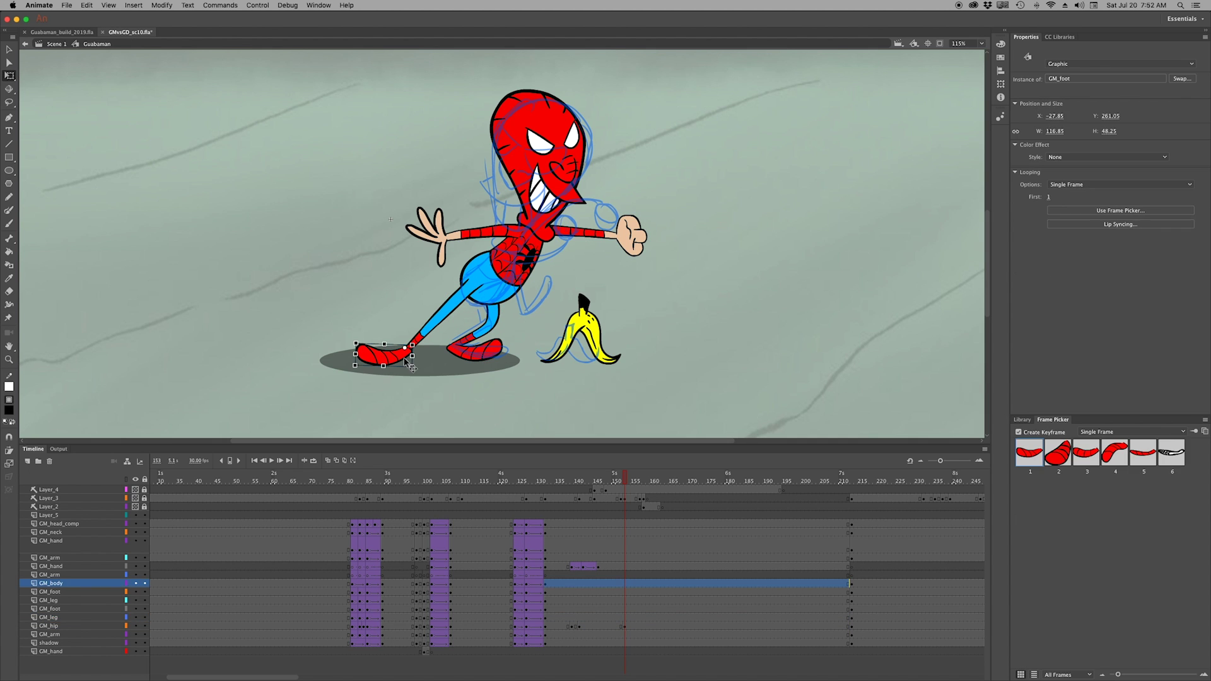
# Keyframe all the rig layers at frame 153, shift the upper body forward and refit the standing leg to the hip
pyautogui.moveTo(621, 481); pyautogui.dragTo(629, 655)
pyautogui.moveTo(346, 89); pyautogui.dragTo(627, 290)
pyautogui.moveTo(418, 306); pyautogui.dragTo(462, 302)
pyautogui.click(463, 303)
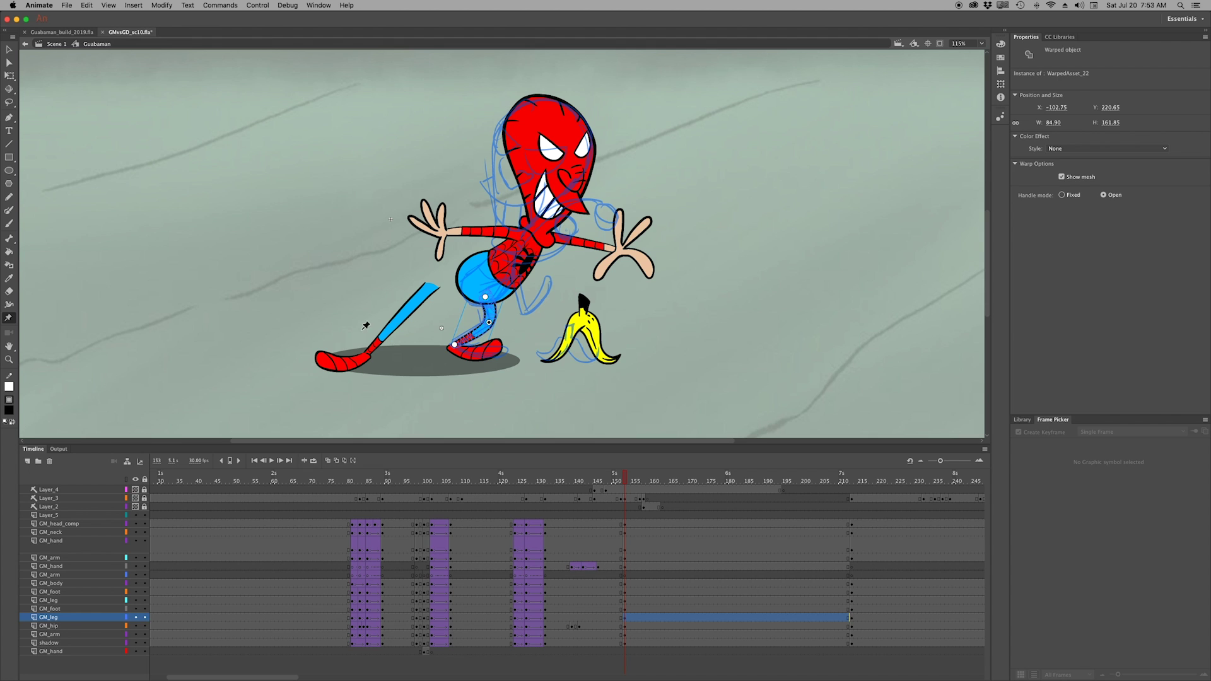
# Flip the trailing leg and foot horizontally and pose them as a raised, bent leg in front of the hip
pyautogui.click(346, 360)
pyautogui.click(161, 5)
pyautogui.click(297, 216)
pyautogui.moveTo(372, 357); pyautogui.dragTo(562, 297)
pyautogui.click(536, 317)
pyautogui.press('w')
pyautogui.press('q')
# Bend the front arm at the elbow at frame 153 and swap its open hand for the closed fist drawing
pyautogui.press('w')
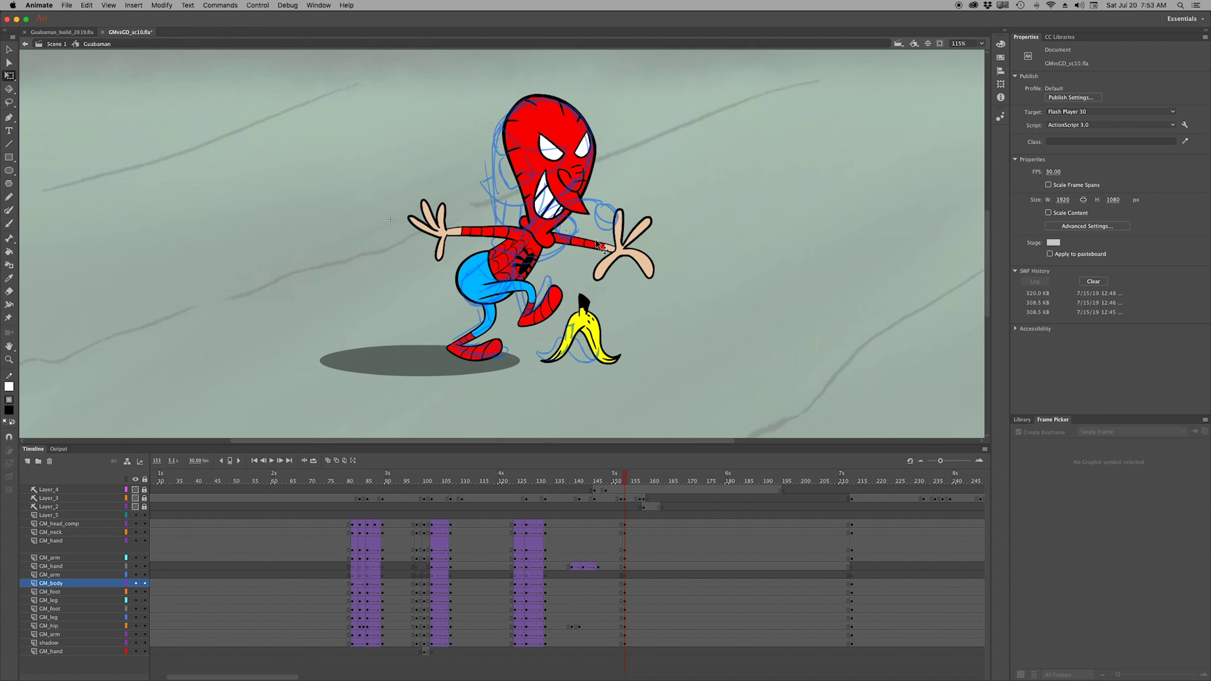
pyautogui.click(544, 238)
pyautogui.press('q')
pyautogui.click(621, 253)
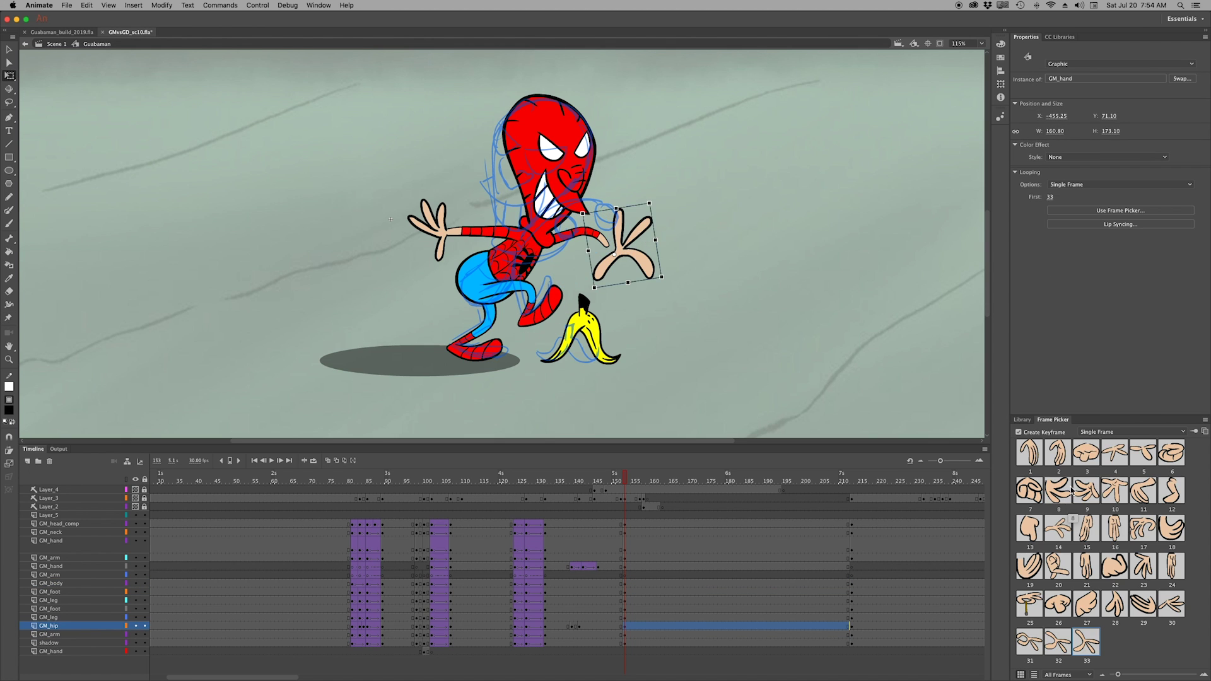
# Bend the back arm across the body and change its hand to a closed fist at frame 153
pyautogui.press('w')
pyautogui.click(493, 224)
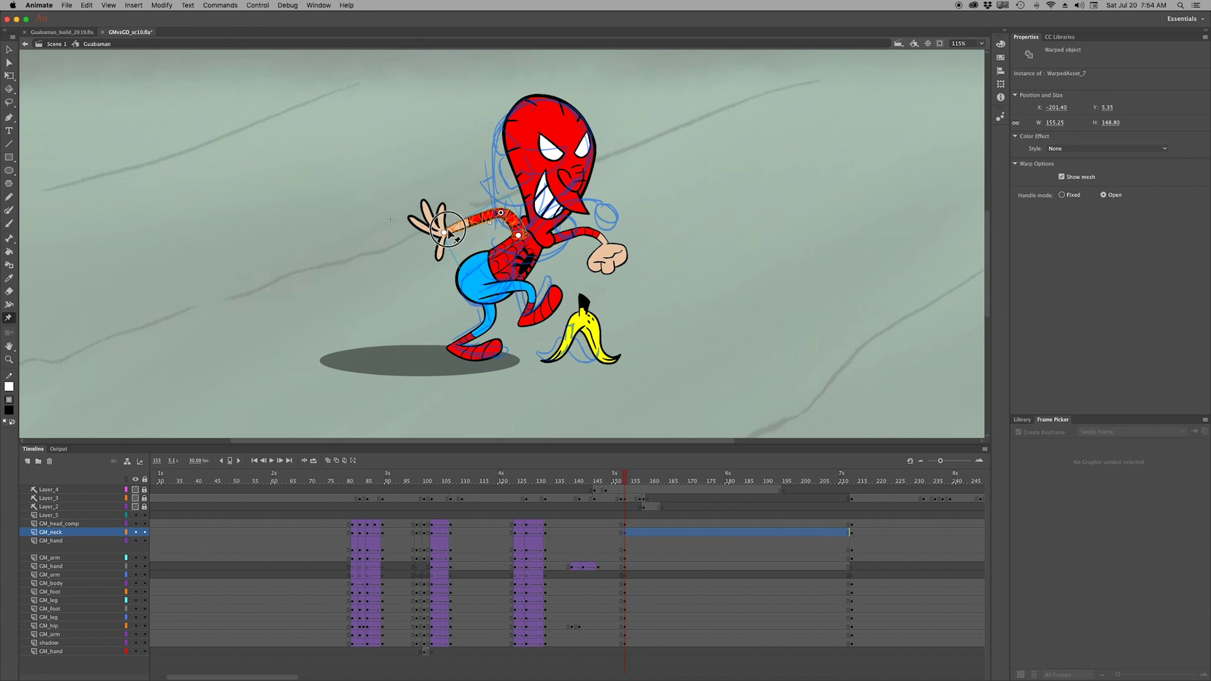
pyautogui.click(457, 233)
pyautogui.moveTo(474, 221); pyautogui.dragTo(593, 178)
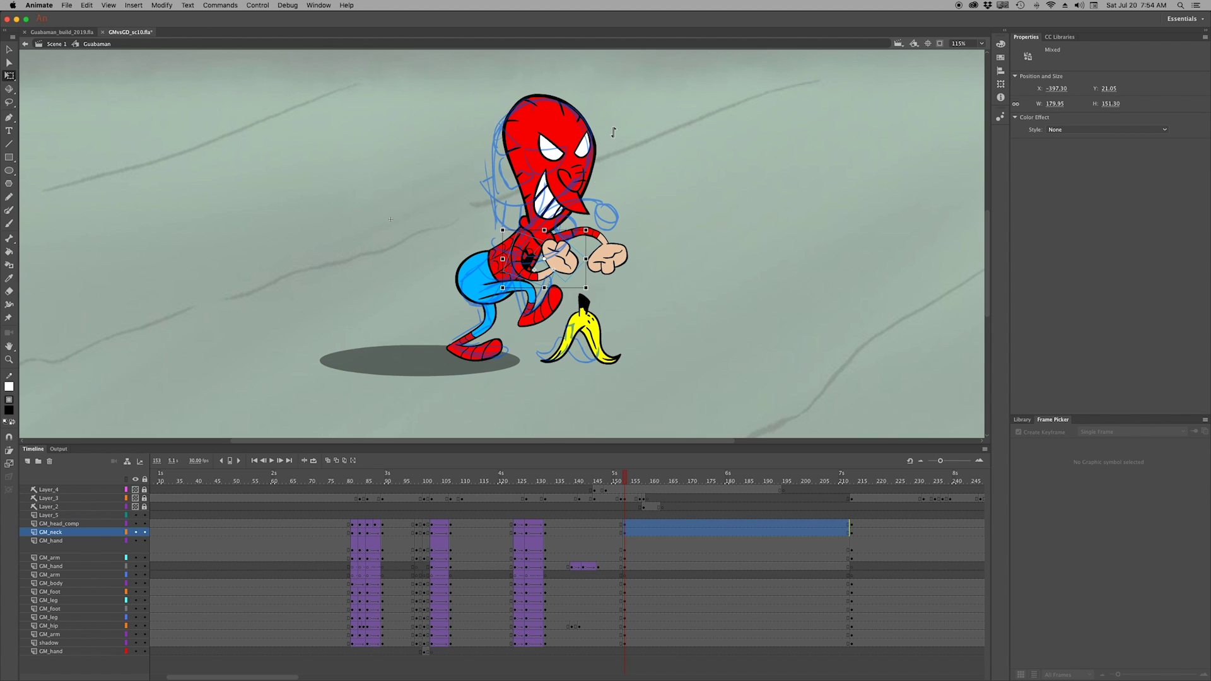
# Flip the head horizontally at frame 153 and rotate it upright to look backwards over the rough head
pyautogui.click(593, 178)
pyautogui.doubleClick(580, 168)
pyautogui.hotkey('ctrl', 'a')
pyautogui.click(162, 5)
pyautogui.click(296, 277)
pyautogui.click(615, 178)
pyautogui.doubleClick(472, 201)
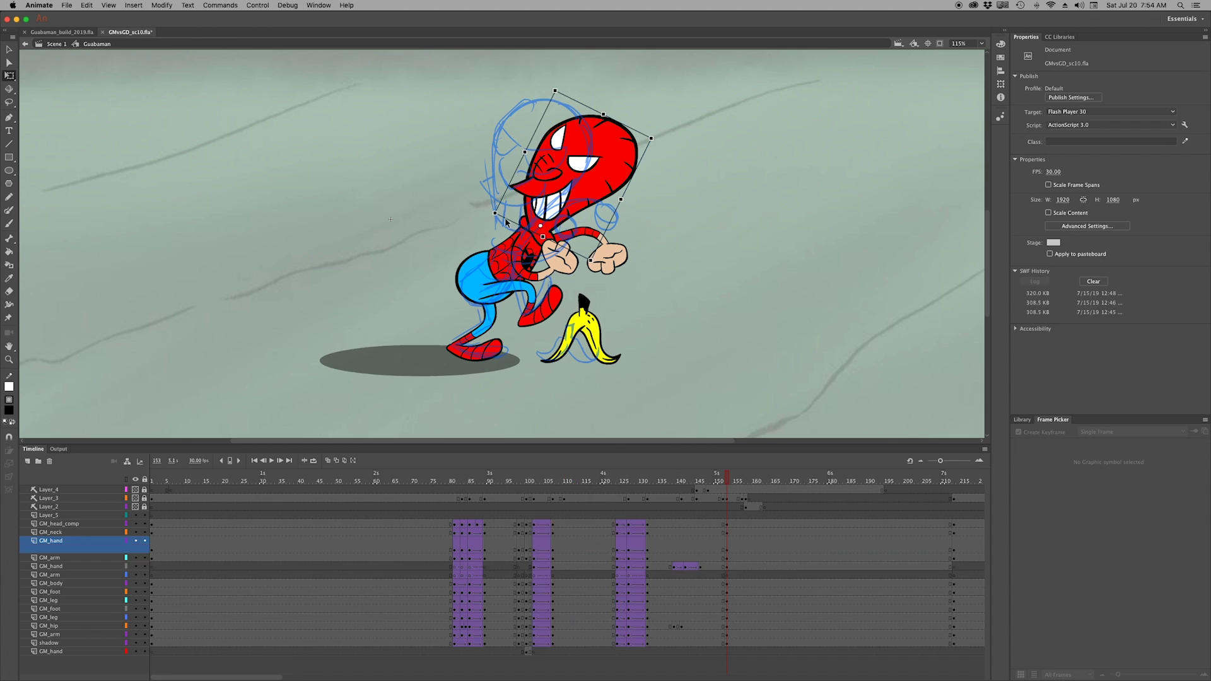
pyautogui.moveTo(649, 144); pyautogui.dragTo(599, 199)
pyautogui.click(599, 199)
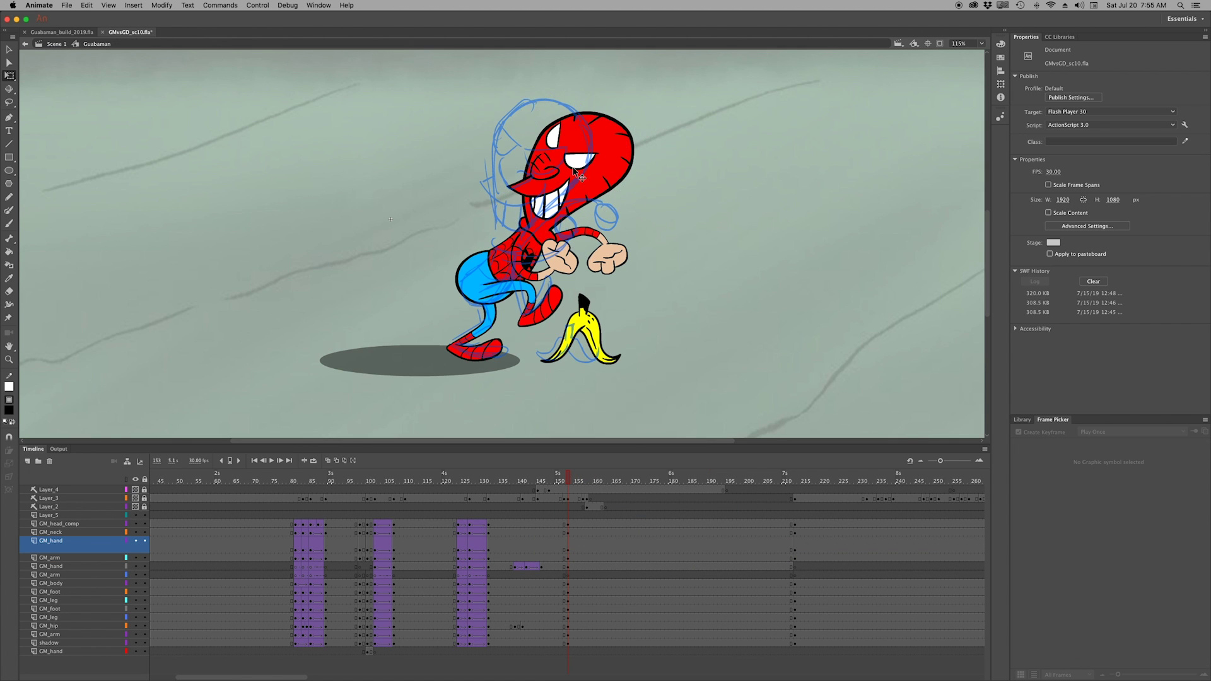
pyautogui.click(519, 187)
pyautogui.moveTo(631, 94); pyautogui.dragTo(593, 39)
# Raise the front arm and its fist, and adjust the back arm and fist to match the rough running pose
pyautogui.click(623, 236)
pyautogui.moveTo(623, 236); pyautogui.dragTo(583, 263)
pyautogui.click(568, 272)
pyautogui.press('w')
pyautogui.click(582, 260)
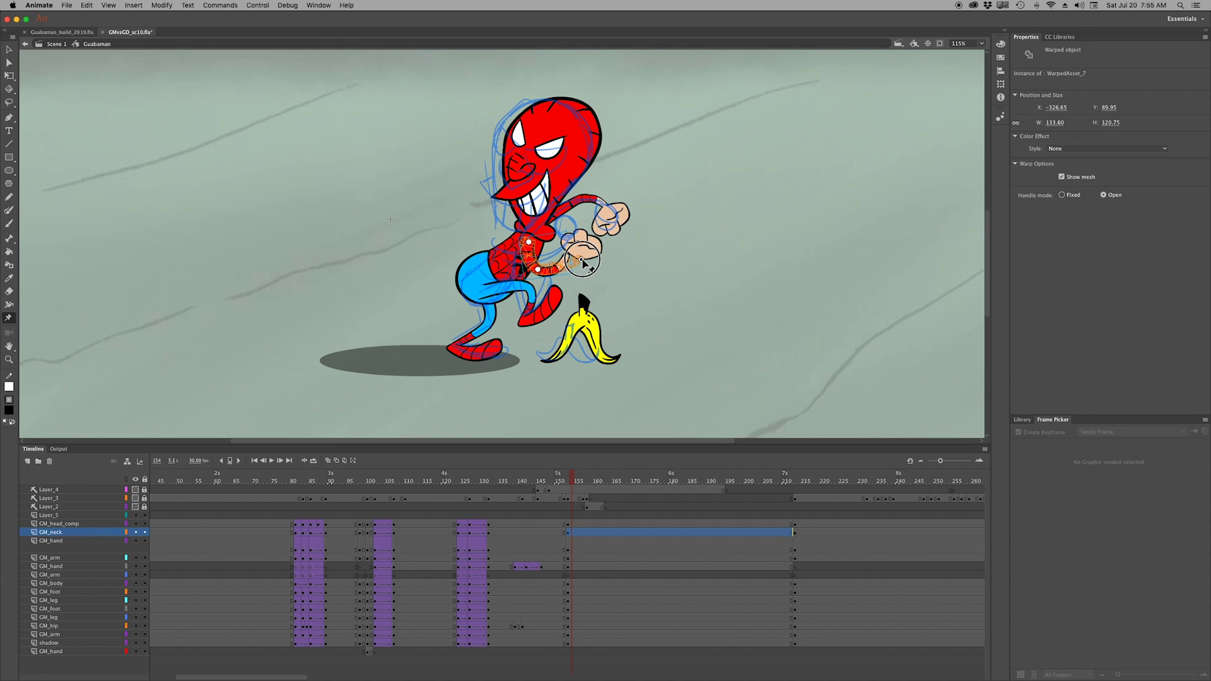
# Keyframe the rig at frame 152 and flip the trailing leg and foot horizontally
pyautogui.press('q')
pyautogui.click(563, 479)
pyautogui.press('super+a')
pyautogui.click(394, 316)
pyautogui.keyDown('shift'); pyautogui.click(344, 363); pyautogui.keyUp('shift')
pyautogui.click(162, 5)
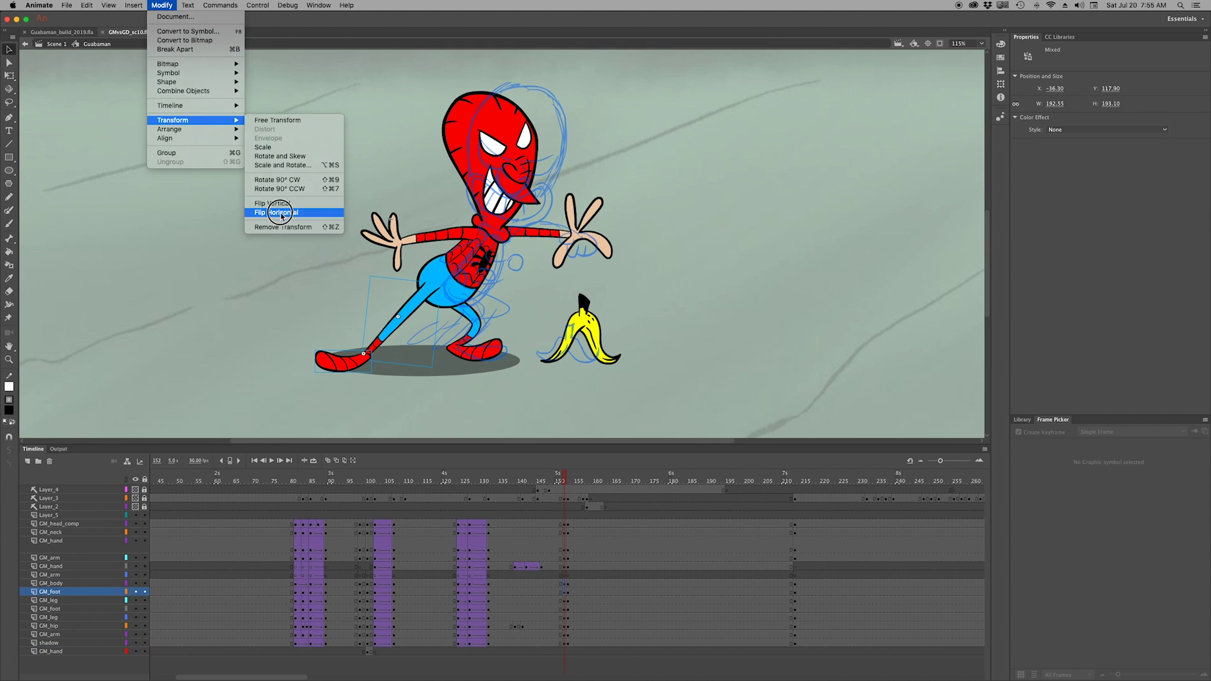
pyautogui.click(283, 211)
pyautogui.moveTo(345, 313); pyautogui.dragTo(361, 333)
# Move the upper body forward at frame 152 and attach the flipped leg and foot bent beneath the hip
pyautogui.moveTo(344, 88); pyautogui.dragTo(589, 302)
pyautogui.click(472, 301)
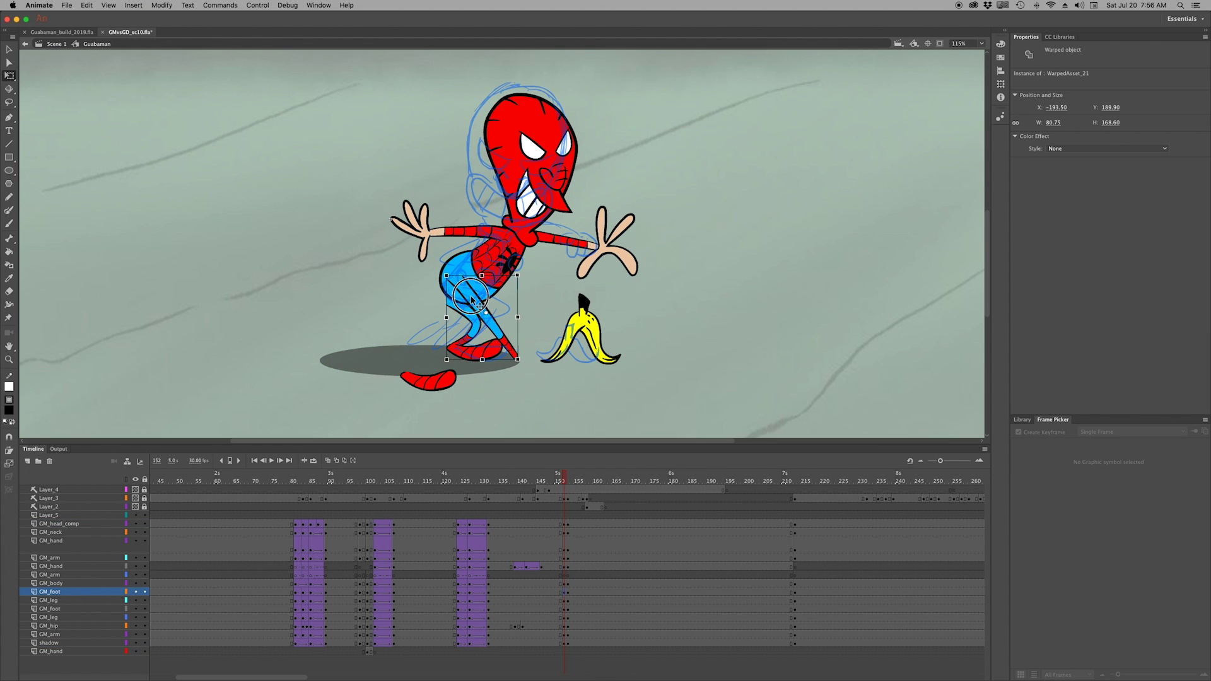
pyautogui.press('q')
pyautogui.click(440, 379)
# Change the front hand to fist drawing 3 at frame 152, bend the front arm and attach the fist to the wrist
pyautogui.click(607, 253)
pyautogui.click(1086, 452)
pyautogui.press('w')
pyautogui.click(561, 230)
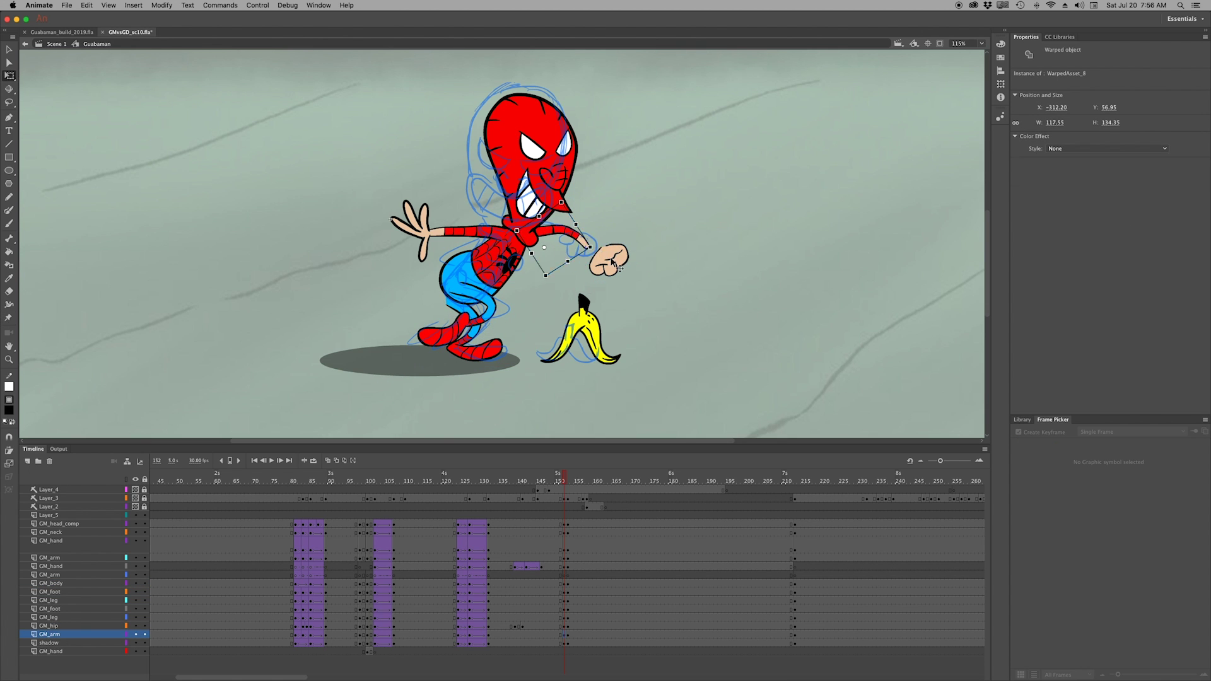
pyautogui.click(612, 263)
# Bend the back arm down beside the body at frame 152 and give it fist drawing 3
pyautogui.click(429, 235)
pyautogui.hotkey('ctrl', 'z')
pyautogui.press('q')
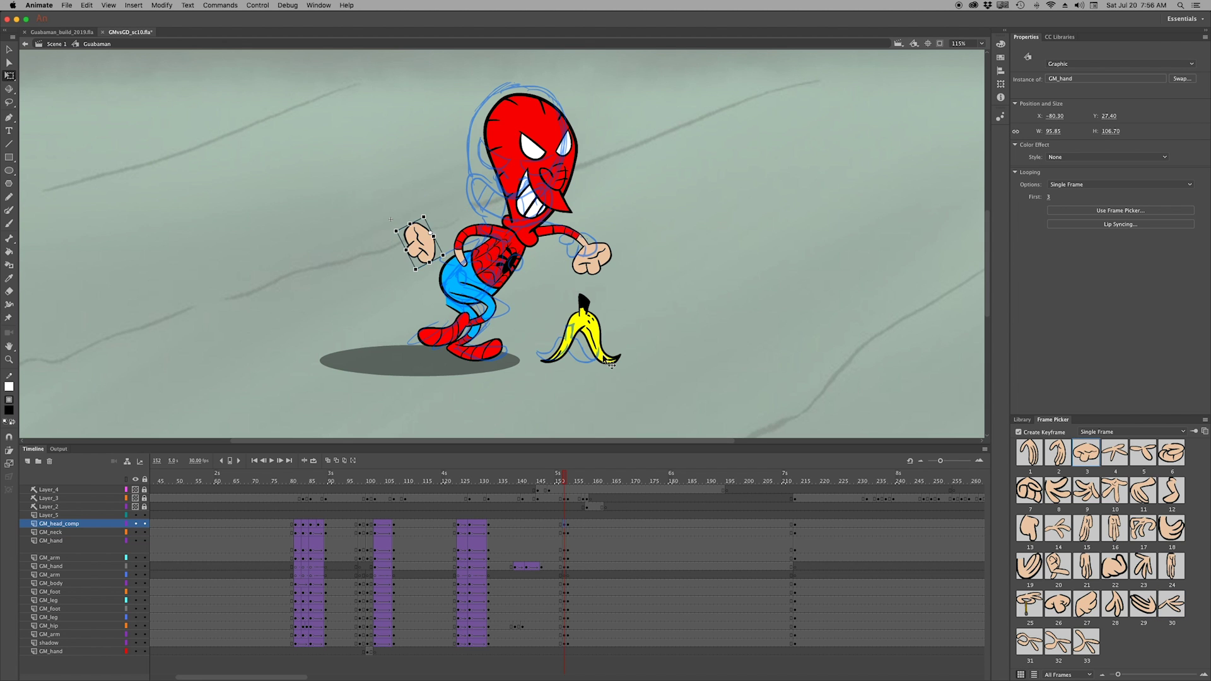
# Rebend the supporting leg beneath the hip at frame 152 and hide the rough sketch to check the pose
pyautogui.press('w')
pyautogui.click(484, 323)
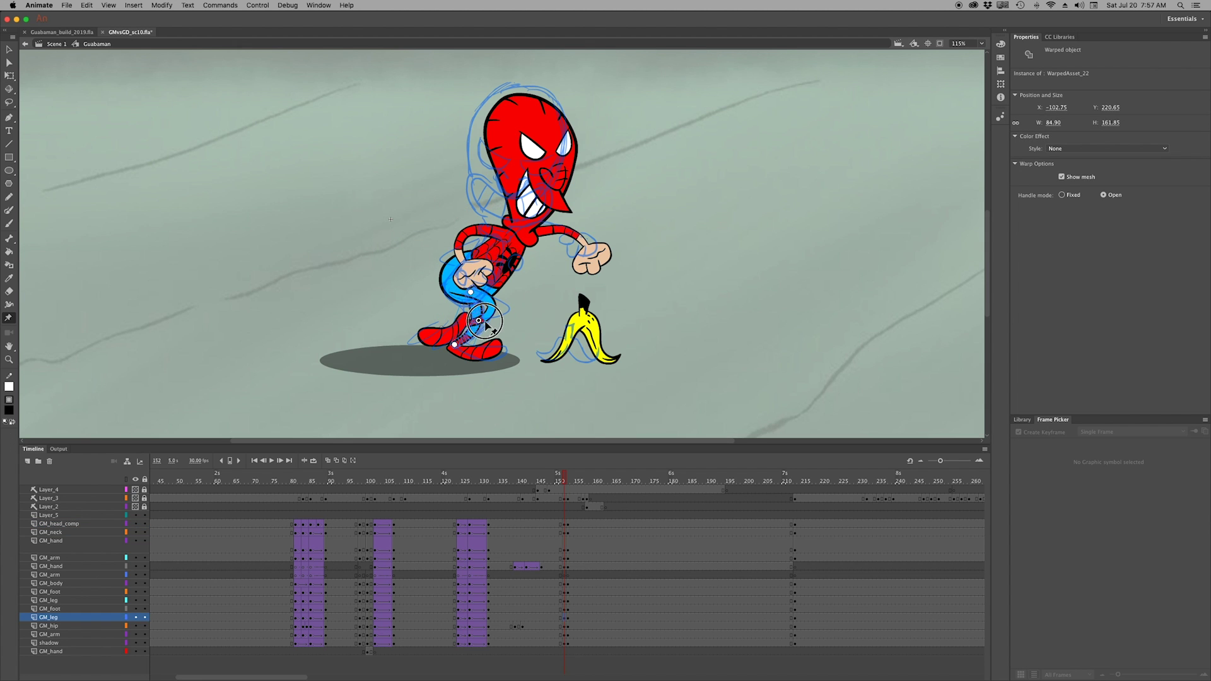
pyautogui.click(530, 157)
pyautogui.moveTo(564, 480); pyautogui.dragTo(563, 480)
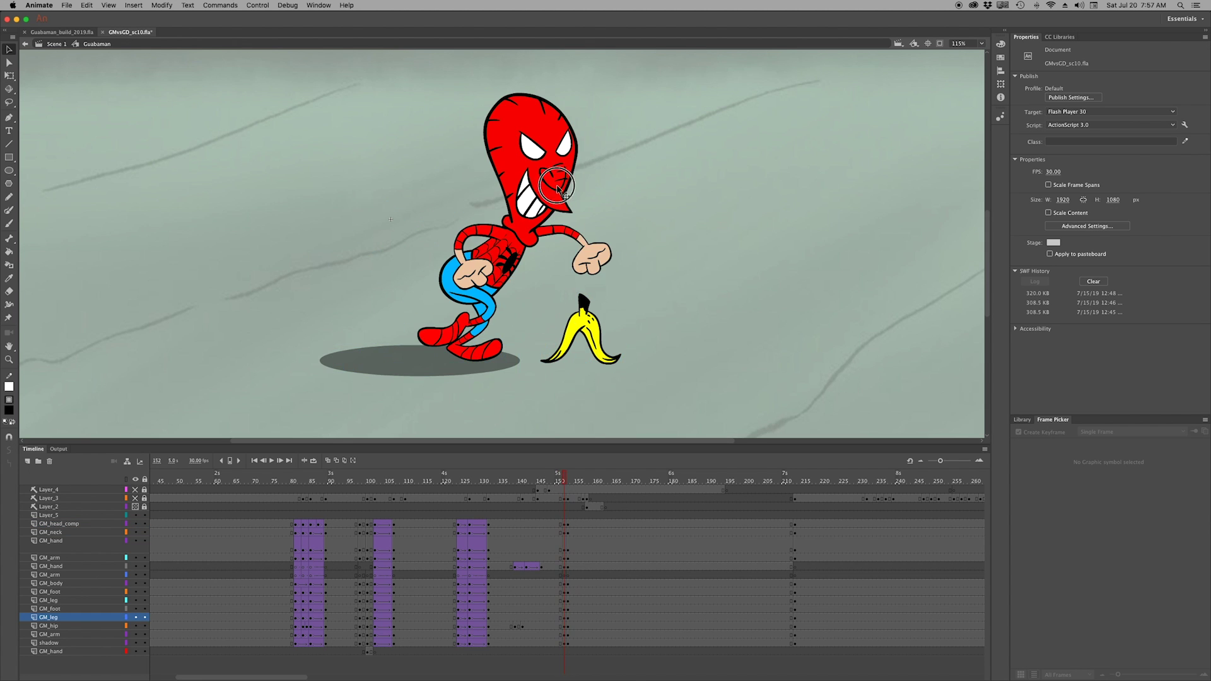
# Edit the head at frame 152 into a front view with scowling eyes, a centred nose and a wide toothy grin
pyautogui.hotkey('ctrl', 'e')
pyautogui.click(570, 505)
pyautogui.moveTo(60, 540); pyautogui.dragTo(91, 511)
pyautogui.click(553, 163)
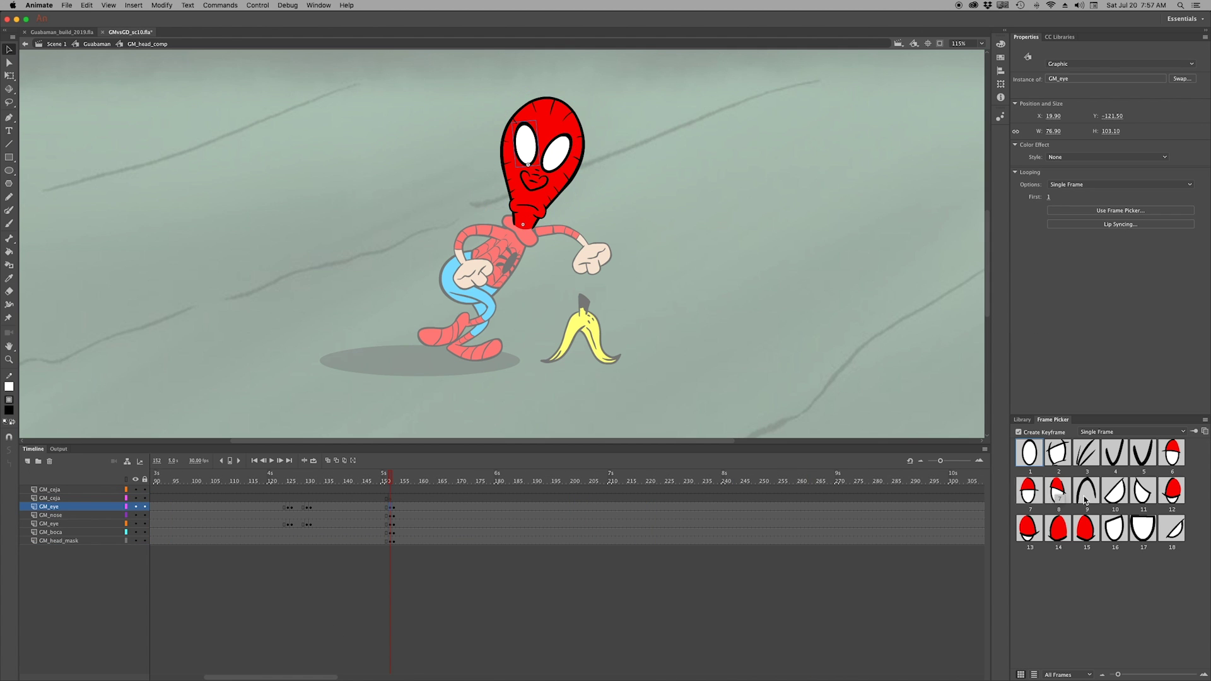
pyautogui.click(534, 180)
pyautogui.moveTo(384, 478); pyautogui.dragTo(390, 478)
pyautogui.doubleClick(500, 412)
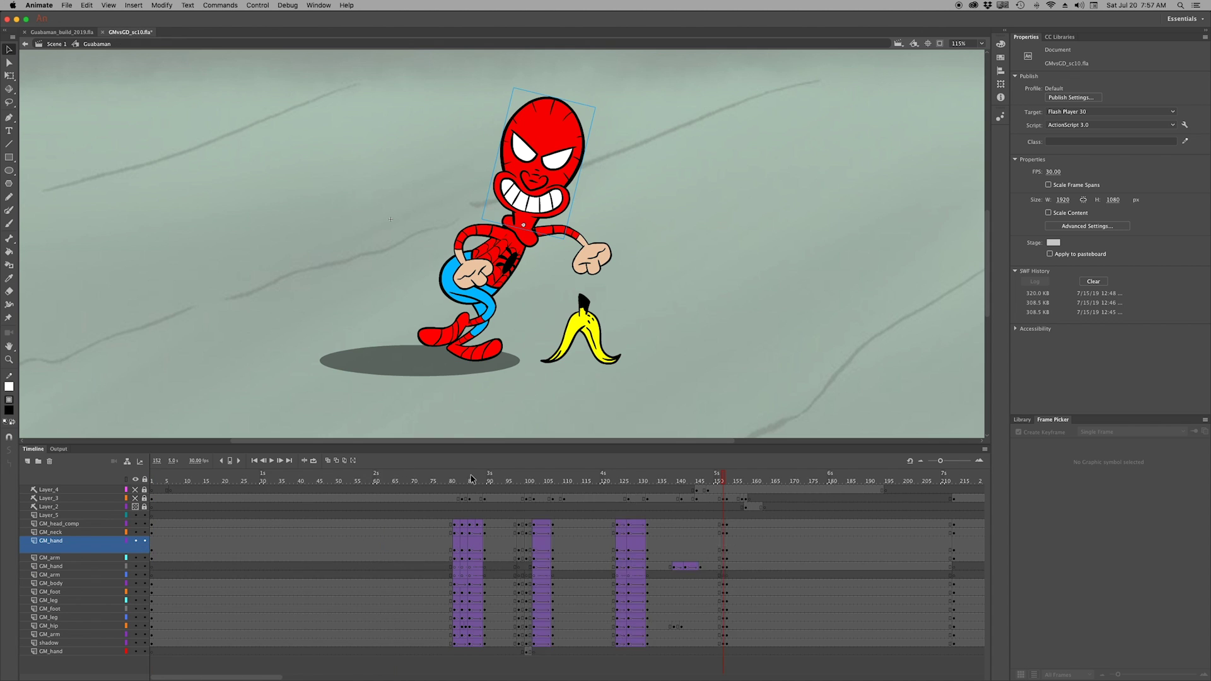
# Fit the neck beneath the front-facing head at frame 152 and loop playback over the turn
pyautogui.click(535, 246)
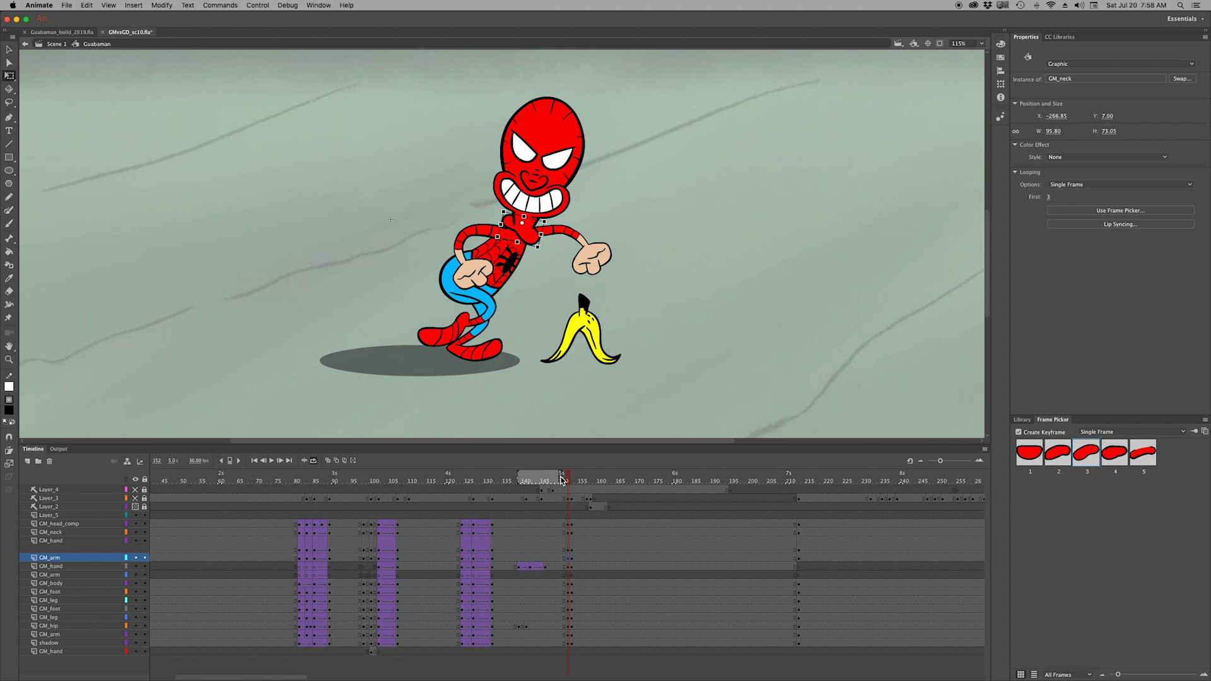
pyautogui.click(550, 483)
pyautogui.moveTo(602, 479); pyautogui.dragTo(583, 479)
pyautogui.press('Return')
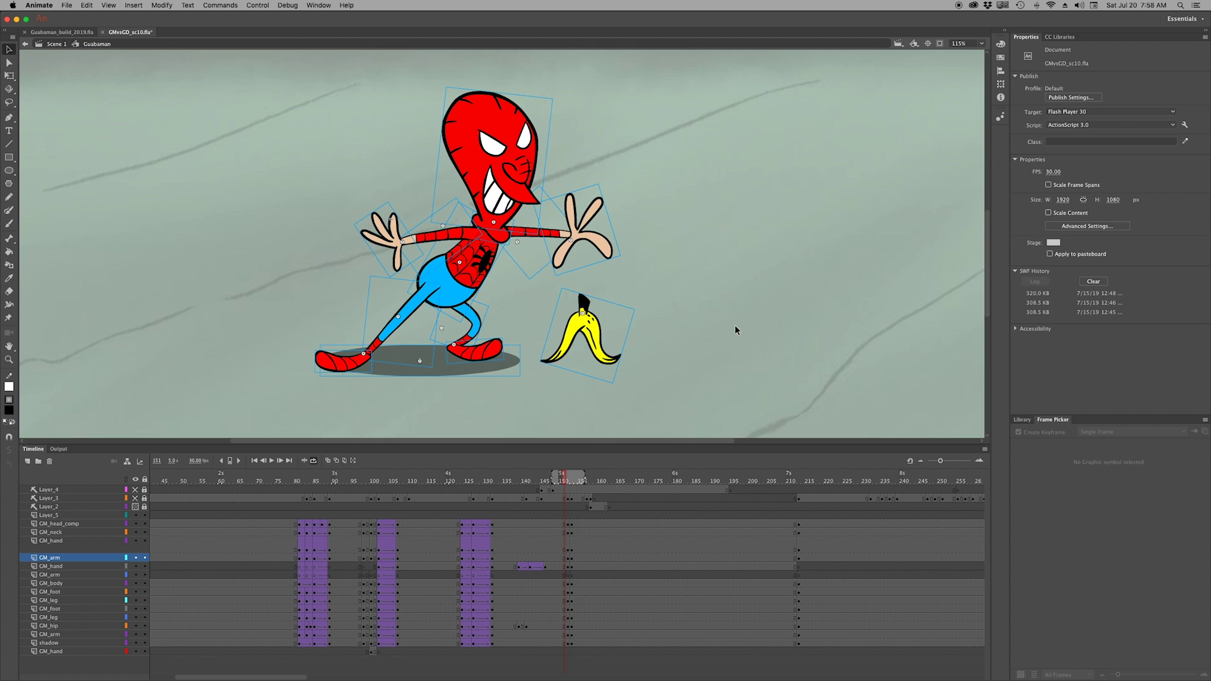
# Keyframe the rig at frame 156, and at frame 153 lower both arms and fists and shift the upper body
pyautogui.click(582, 481)
pyautogui.moveTo(582, 481); pyautogui.dragTo(585, 632)
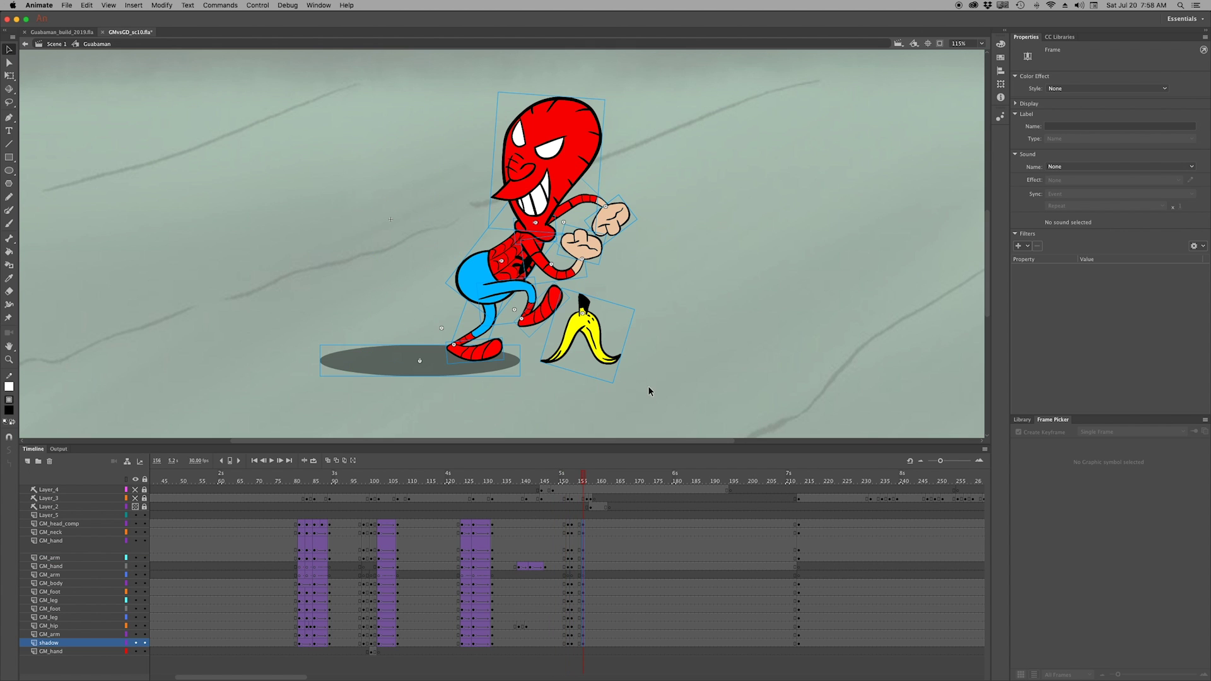
pyautogui.press(',')
pyautogui.press(',')
pyautogui.press(',')
pyautogui.press('q')
pyautogui.click(572, 278)
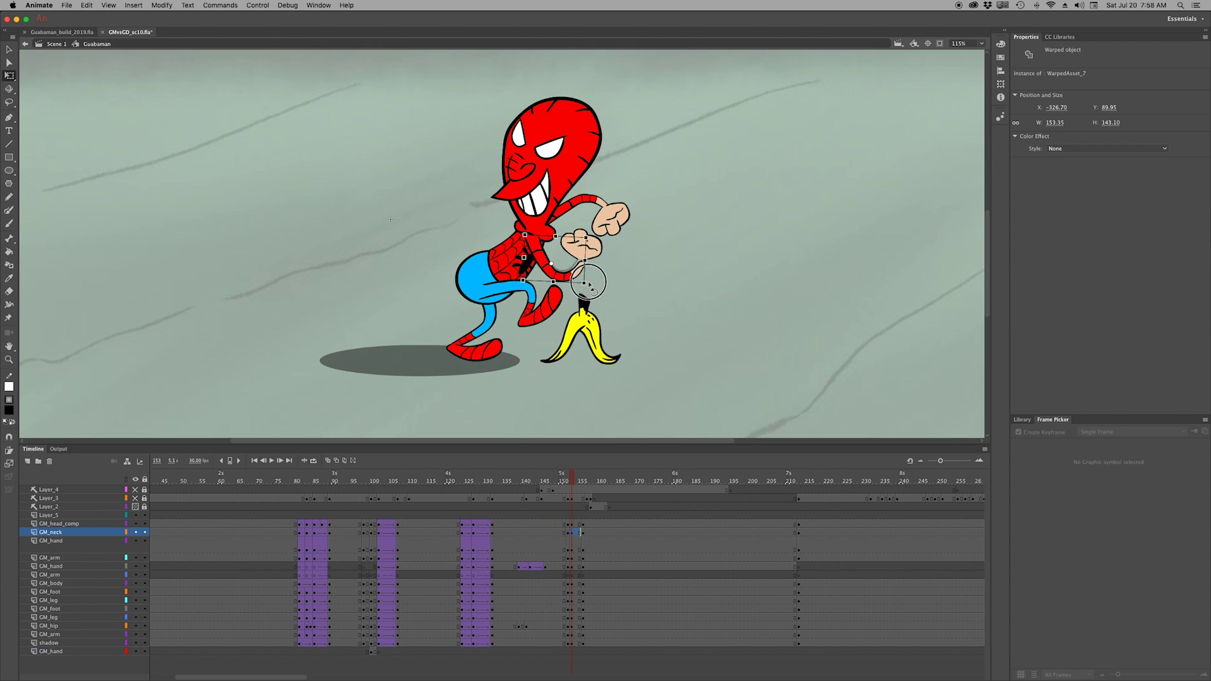
pyautogui.keyDown('shift'); pyautogui.click(609, 221); pyautogui.keyUp('shift')
pyautogui.keyDown('shift'); pyautogui.click(555, 145); pyautogui.keyUp('shift')
pyautogui.keyDown('shift'); pyautogui.click(535, 307); pyautogui.keyUp('shift')
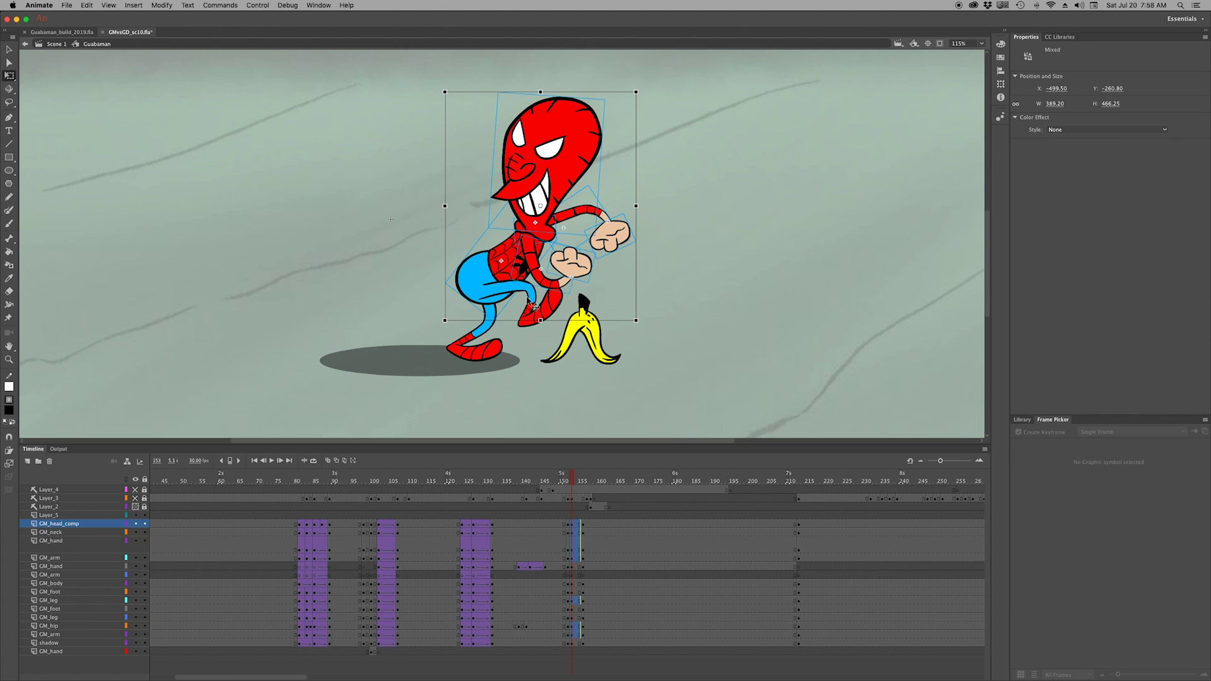
# Lower the raised leg and foot at frame 153 and rebend the supporting leg, comparing with frame 156
pyautogui.press('.')
pyautogui.press('.')
pyautogui.press('.')
pyautogui.click(549, 336)
pyautogui.press(',')
pyautogui.press(',')
pyautogui.press(',')
pyautogui.click(480, 309)
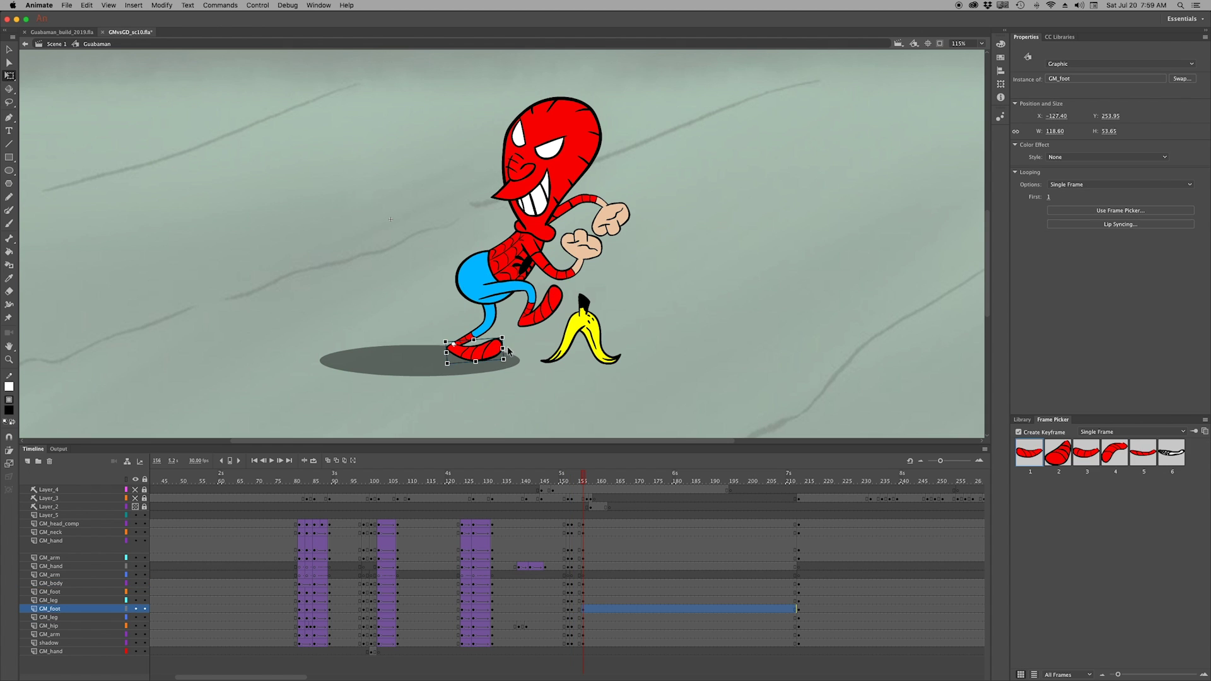
# Apply an eased classic tween to all rig layers from frame 153 to 156, save, and loop the playback
pyautogui.moveTo(578, 525); pyautogui.dragTo(574, 648)
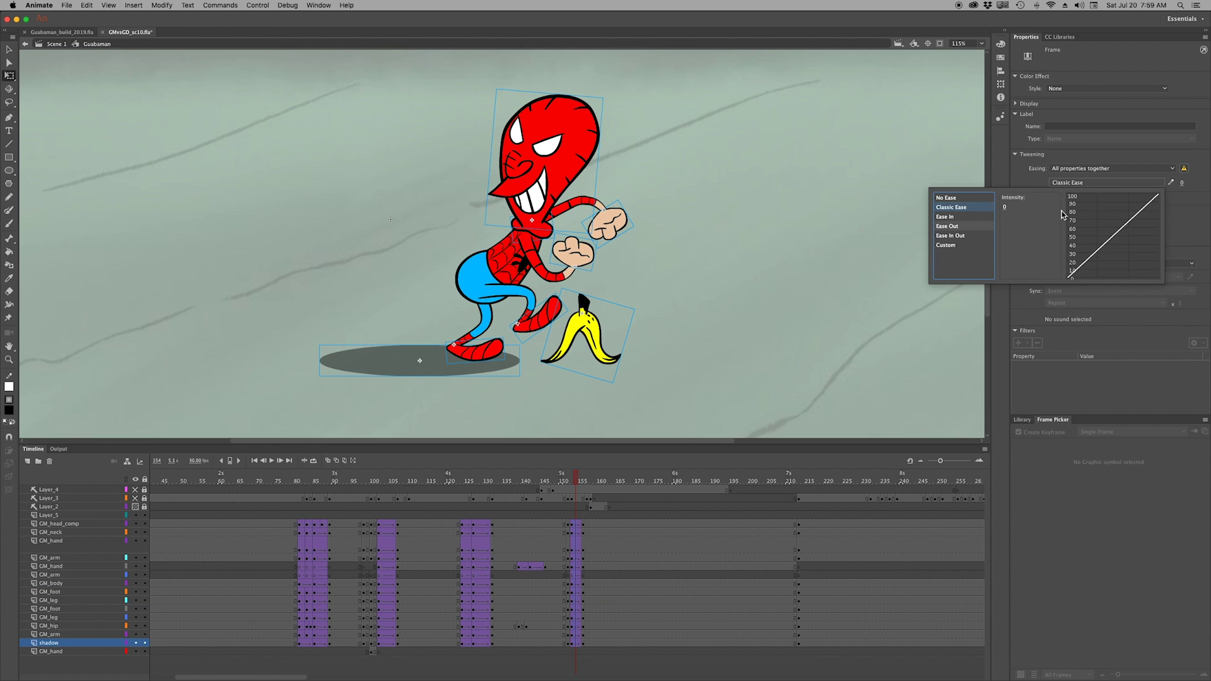
pyautogui.click(530, 482)
pyautogui.press('v')
pyautogui.press('super+s')
pyautogui.click(313, 461)
pyautogui.press('Return')
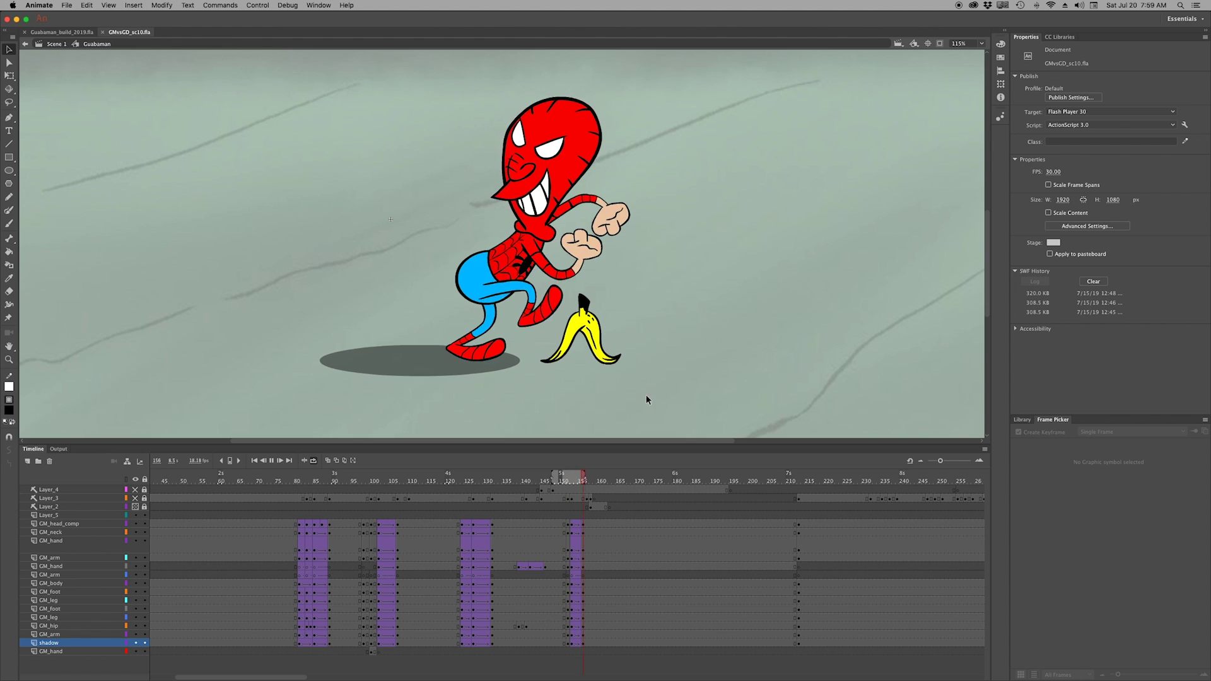
# Stretch the grounded foot slightly at frame 156, adjust its leg to match, and replay the movement
pyautogui.click(587, 608)
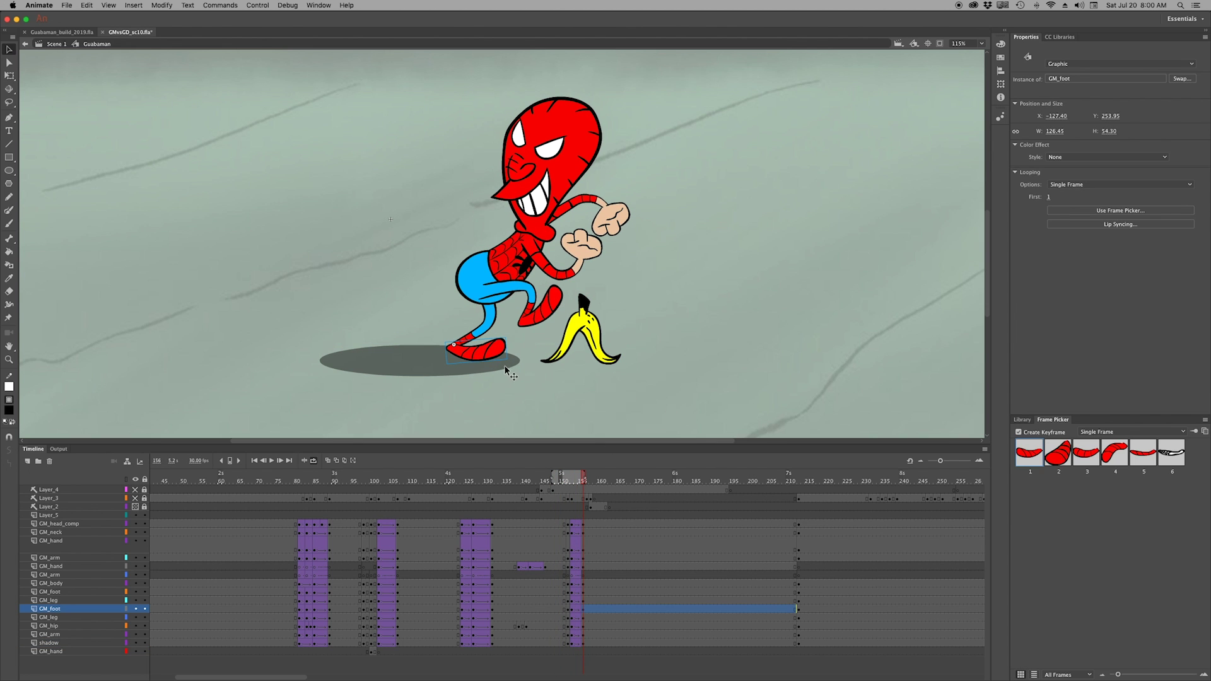
pyautogui.click(785, 267)
pyautogui.click(491, 328)
pyautogui.press('Return')
pyautogui.press('q')
pyautogui.click(487, 322)
pyautogui.press('v')
pyautogui.press('Return')
# Keyframe the rig at frame 157, clear the new keyframes and tween from the banana's layer, lock that layer and save
pyautogui.click(579, 481)
pyautogui.moveTo(580, 484); pyautogui.dragTo(586, 482)
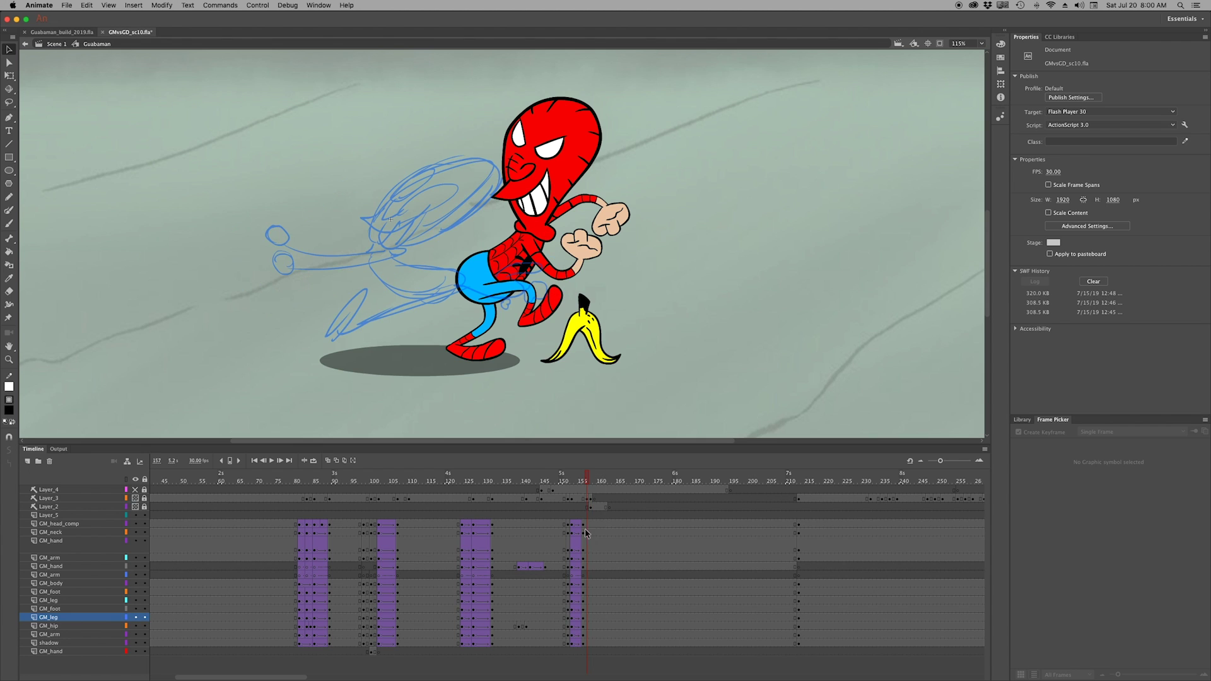
pyautogui.moveTo(586, 642); pyautogui.dragTo(590, 557)
pyautogui.press('super+s')
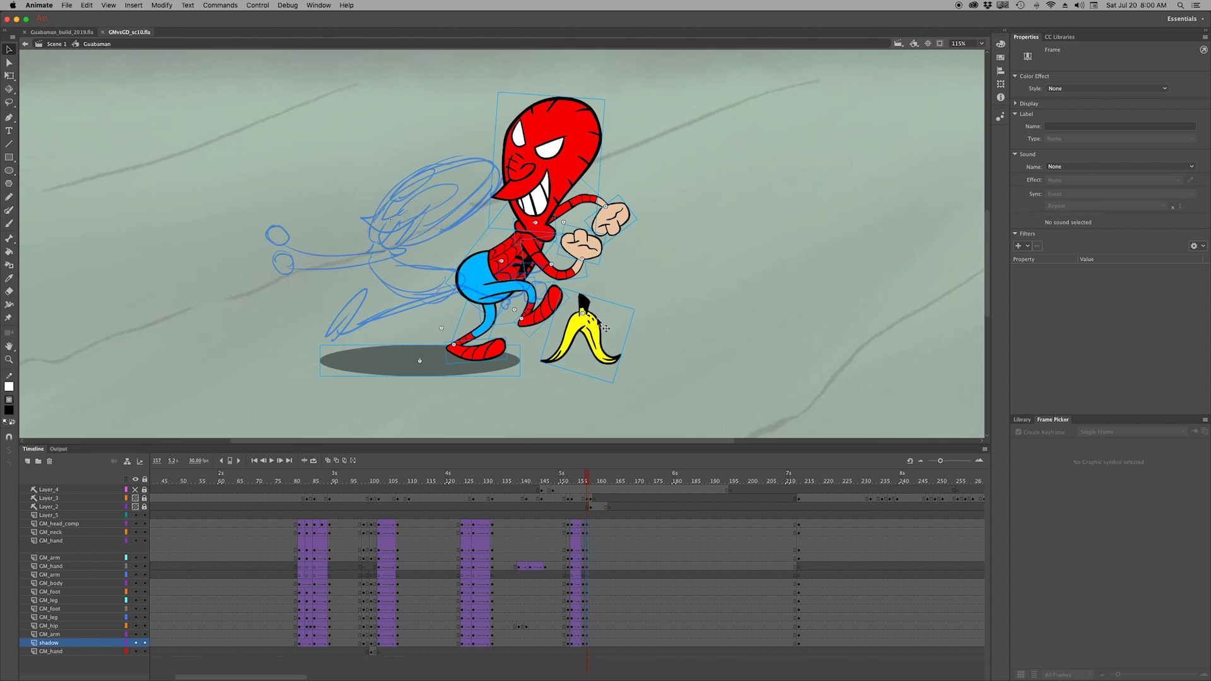
pyautogui.click(587, 566)
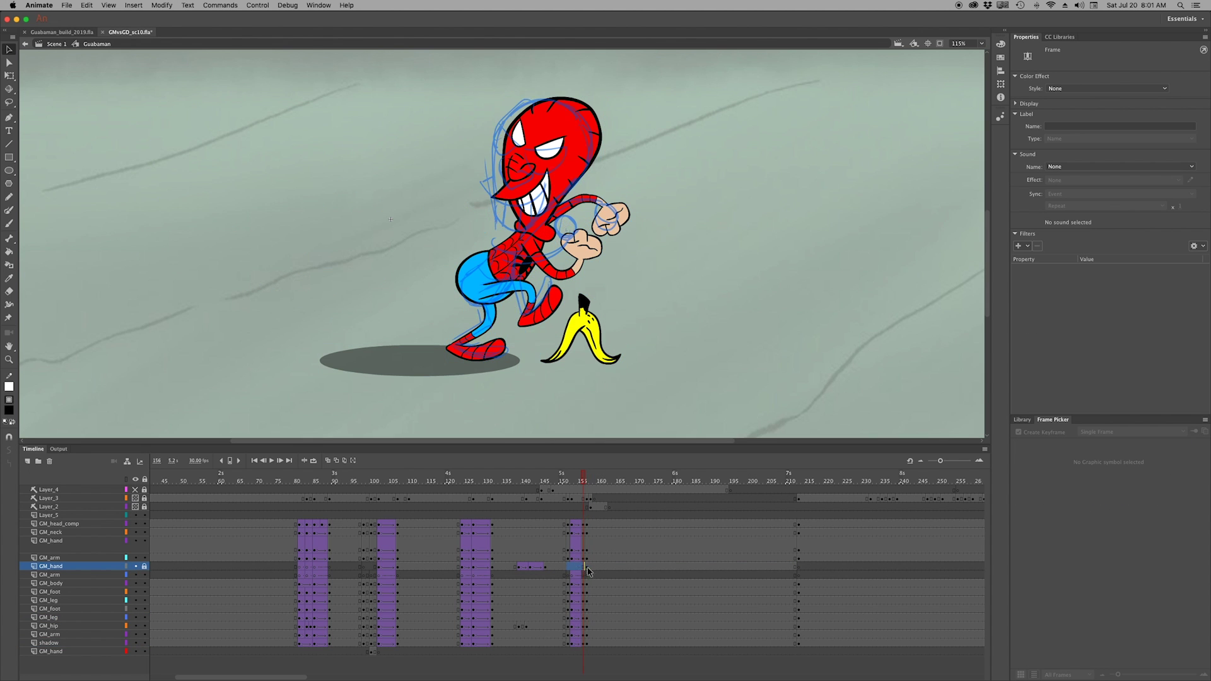
pyautogui.press('super+s')
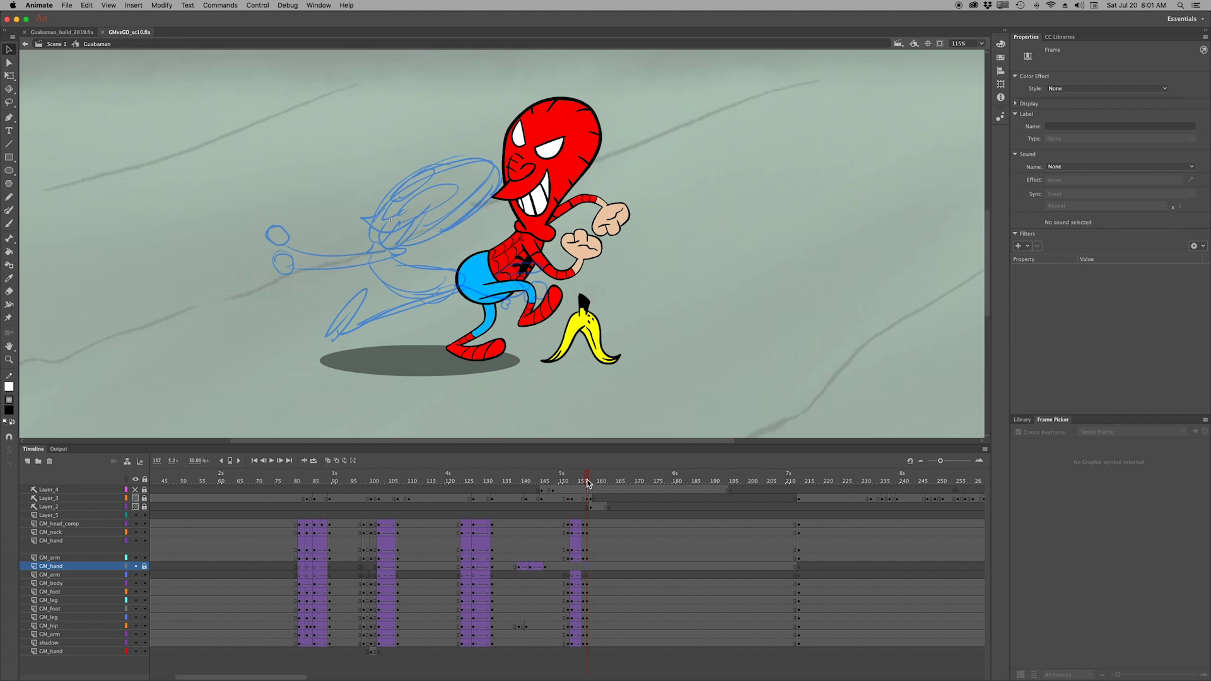
# Slide and narrow the ground shadow beneath the character at frame 156 and tween it with Quad EaseOut
pyautogui.moveTo(586, 491); pyautogui.dragTo(571, 492)
pyautogui.click(573, 643)
pyautogui.click(583, 644)
pyautogui.press('q')
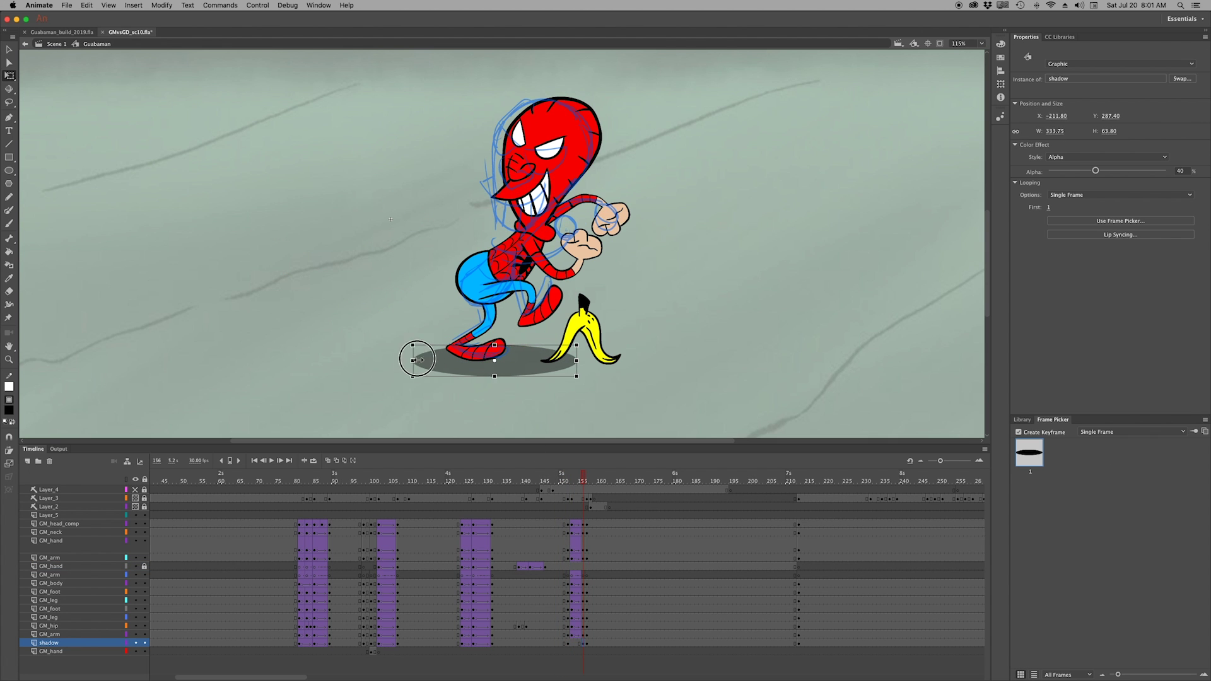
pyautogui.click(579, 648)
pyautogui.click(1072, 186)
pyautogui.click(946, 214)
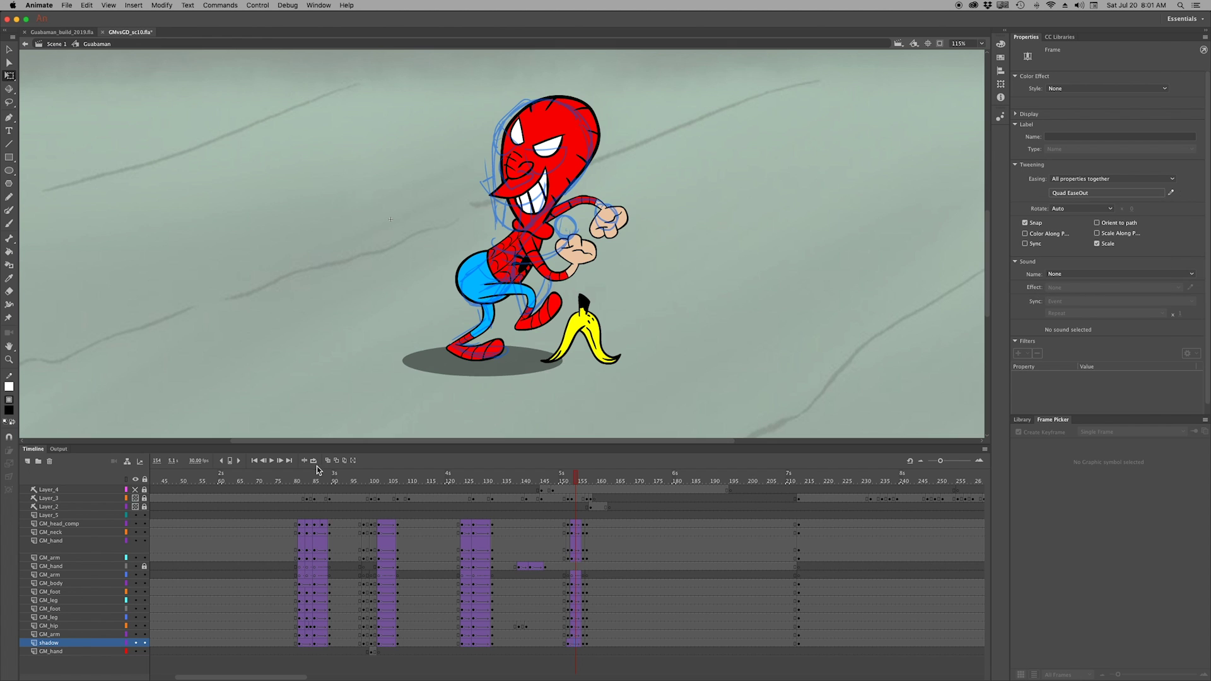
# Narrow the ground shadow further and retime its slide to start from frame 152
pyautogui.click(264, 406)
pyautogui.click(579, 644)
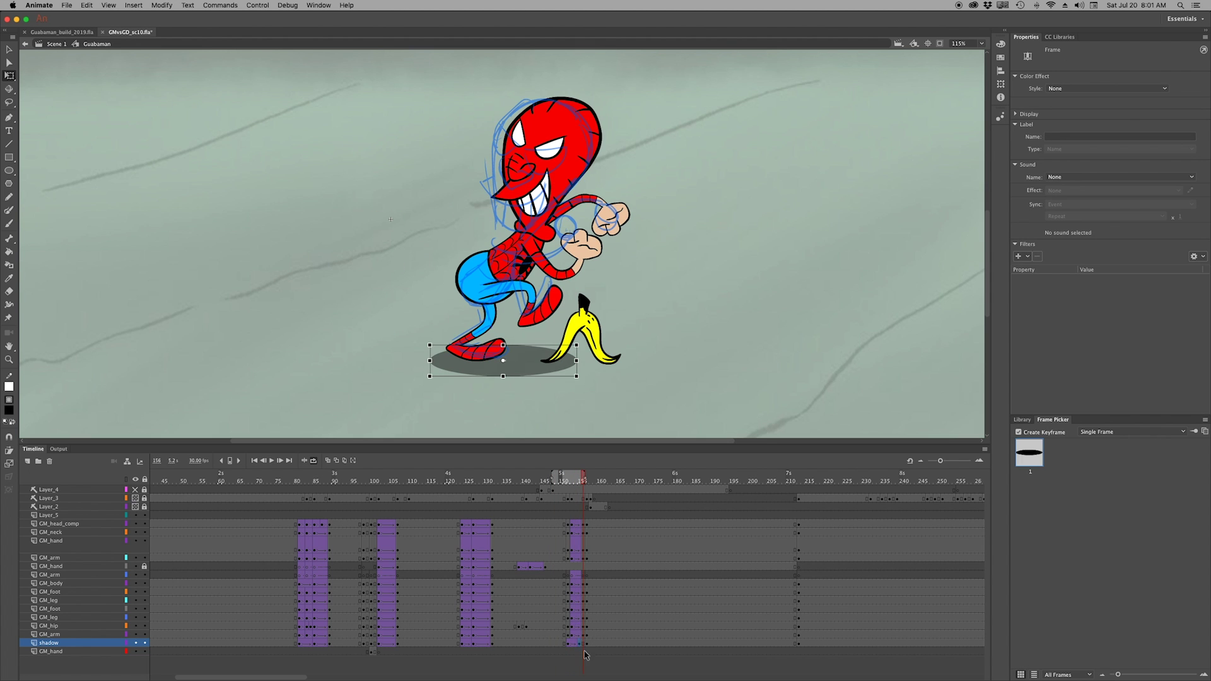
pyautogui.click(135, 498)
pyautogui.click(563, 501)
pyautogui.click(568, 644)
pyautogui.press('.')
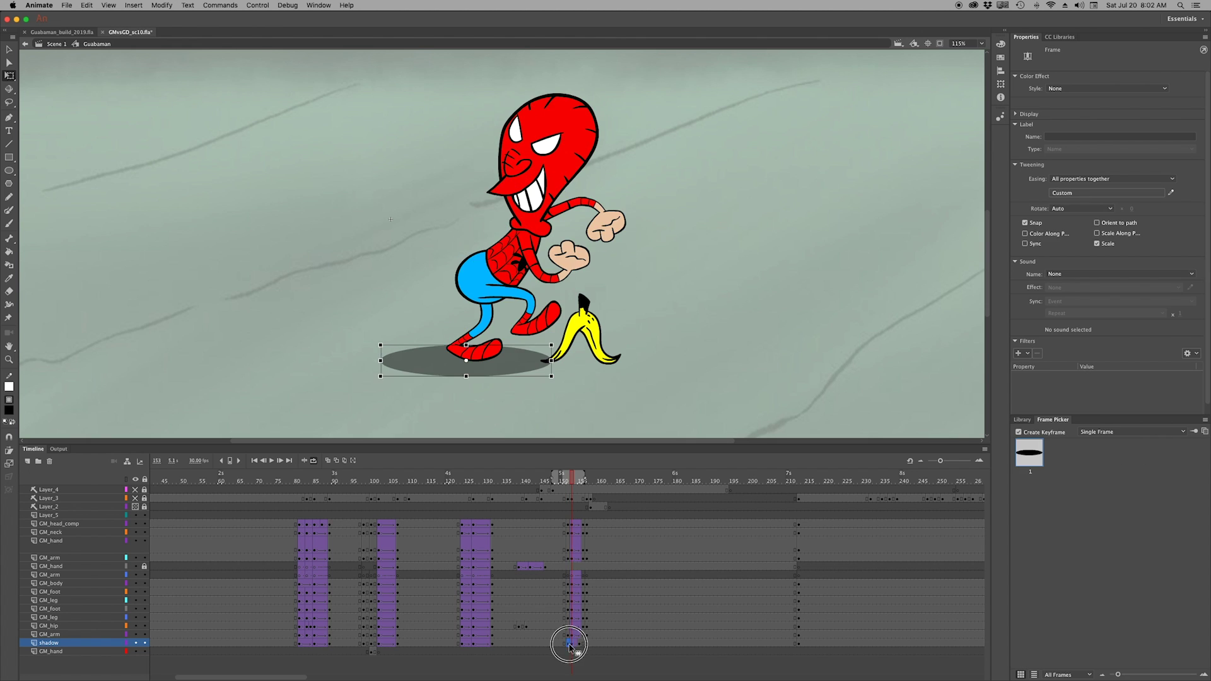
# Show the rough sketch again and step through the turn to check the shadow's slide against the character
pyautogui.click(569, 481)
pyautogui.click(572, 481)
pyautogui.moveTo(572, 482); pyautogui.dragTo(564, 491)
pyautogui.press('v')
pyautogui.click(135, 498)
pyautogui.press('.')
pyautogui.press('.')
pyautogui.press('.')
pyautogui.press('.')
pyautogui.press('.')
pyautogui.press('.')
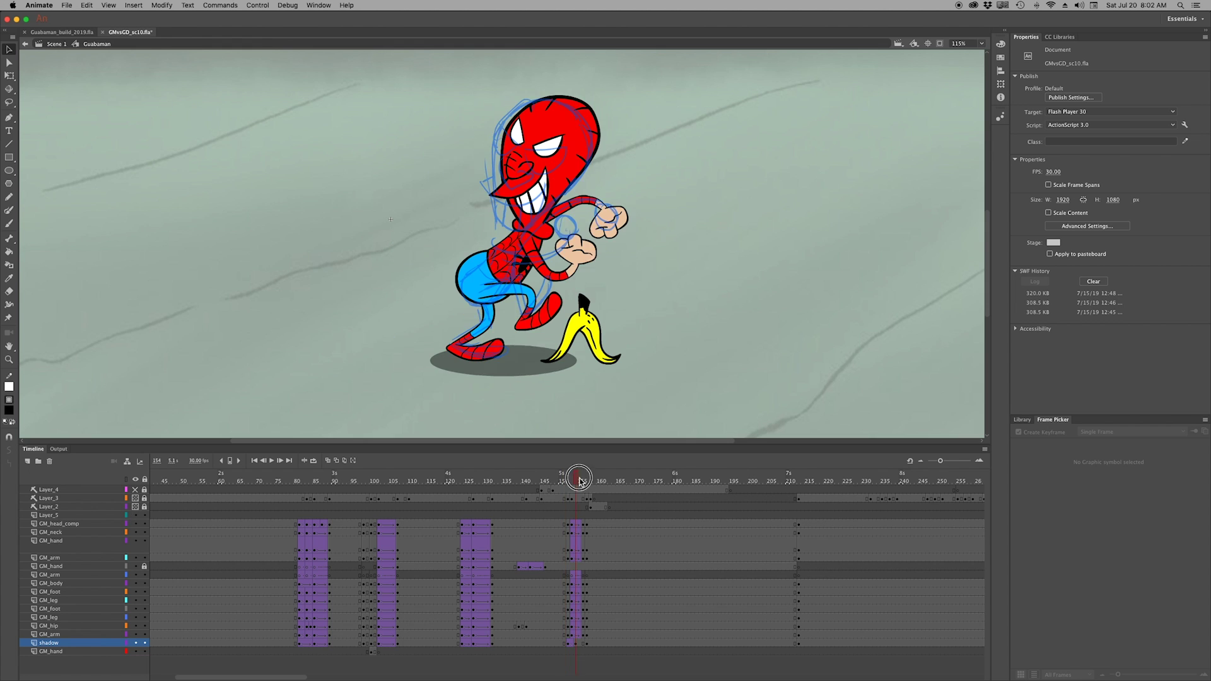
# Flip the character horizontally at frame 157, and flip the head back to face the running direction
pyautogui.click(586, 574)
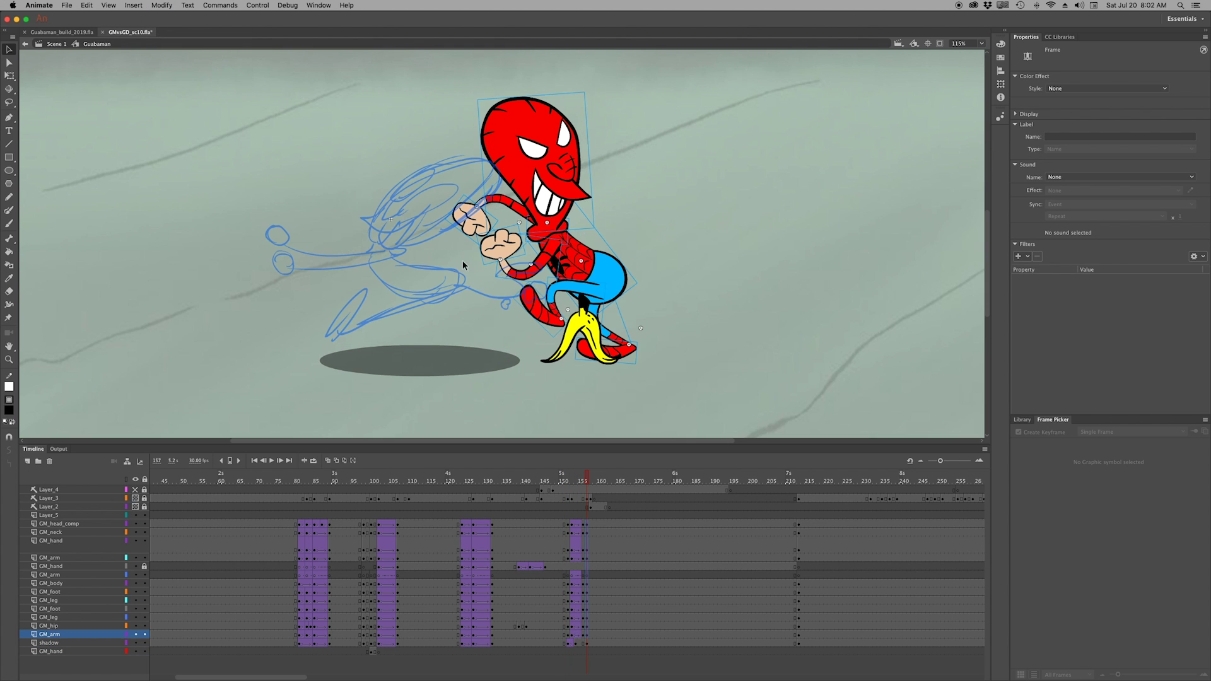
pyautogui.press('super+e')
pyautogui.click(569, 538)
pyautogui.click(161, 5)
pyautogui.click(290, 218)
# Change both eyes to wide-open drawings inside the head at frame 157 and save the file
pyautogui.click(531, 541)
pyautogui.click(567, 507)
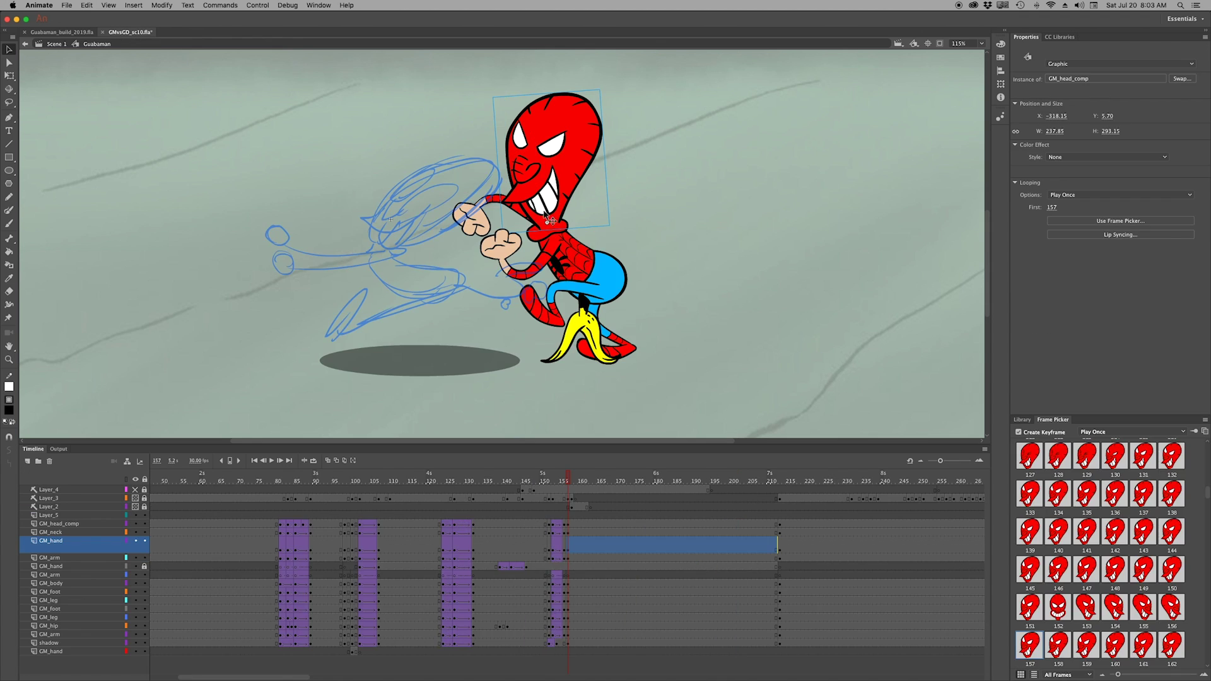
pyautogui.click(520, 133)
pyautogui.doubleClick(633, 330)
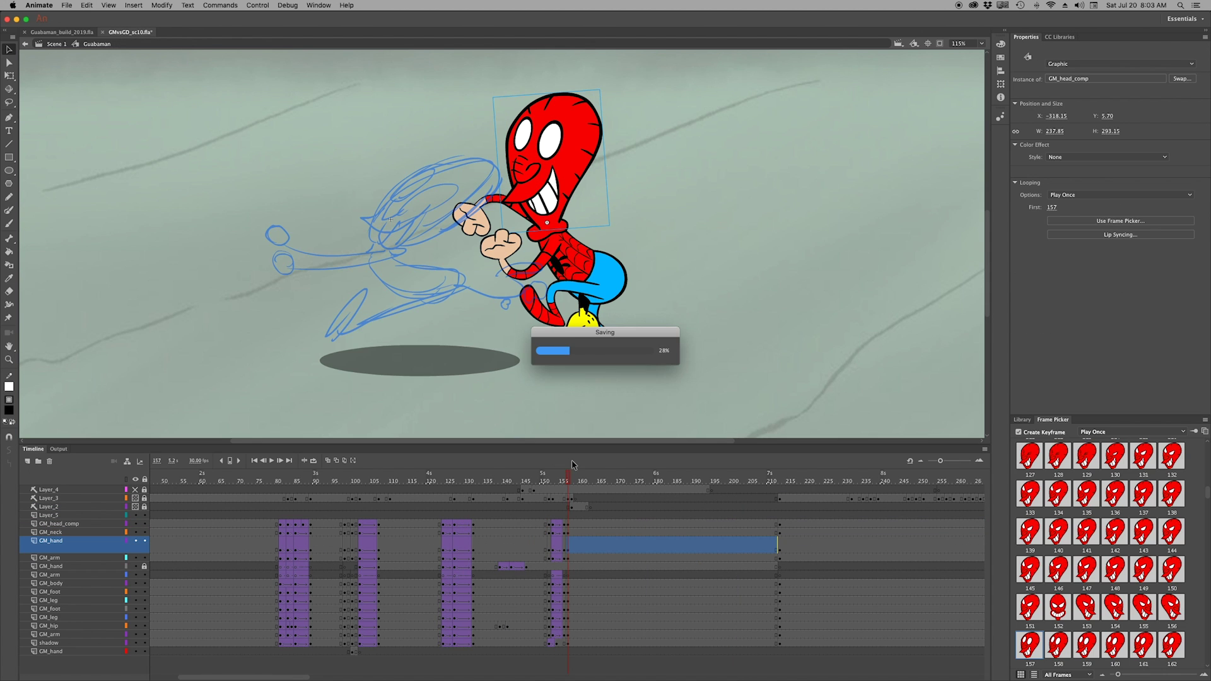
# Move the whole figure onto the rough running pose at frame 157, rotating the figure and lengthening the head
pyautogui.click(568, 482)
pyautogui.click(580, 294)
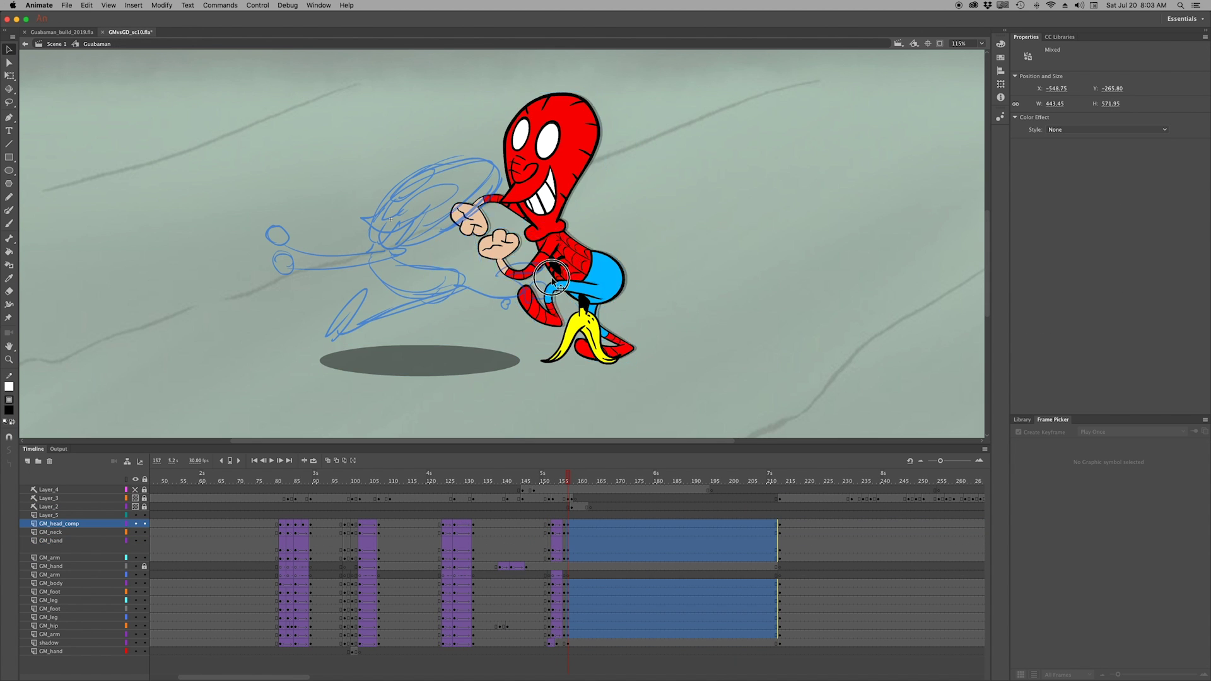
pyautogui.click(434, 188)
pyautogui.press('q')
pyautogui.moveTo(444, 120); pyautogui.dragTo(488, 171)
pyautogui.keyDown('shift'); pyautogui.click(445, 275); pyautogui.keyUp('shift')
pyautogui.moveTo(498, 364); pyautogui.dragTo(481, 246)
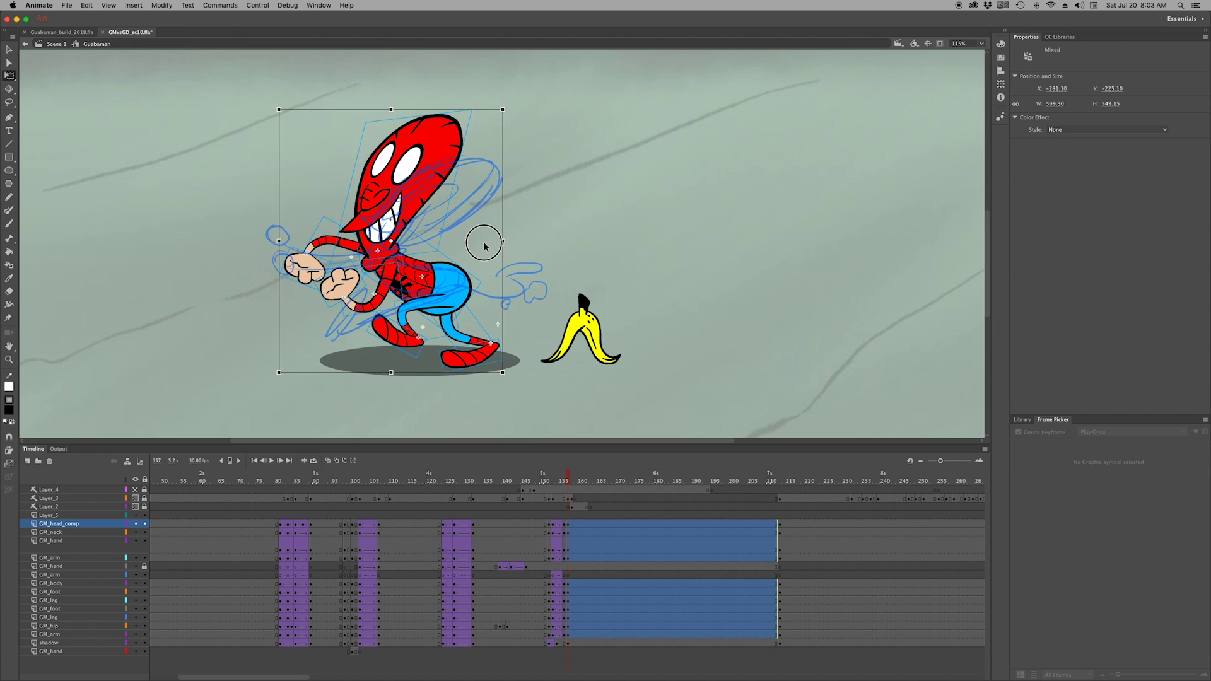
# Extend the trailing leg backward from the hip at frame 157 and attach foot drawing 4 to its ankle
pyautogui.click(484, 287)
pyautogui.click(579, 296)
pyautogui.click(445, 303)
pyautogui.keyDown('shift'); pyautogui.click(472, 356); pyautogui.keyUp('shift')
pyautogui.moveTo(473, 357); pyautogui.dragTo(536, 287)
pyautogui.click(533, 287)
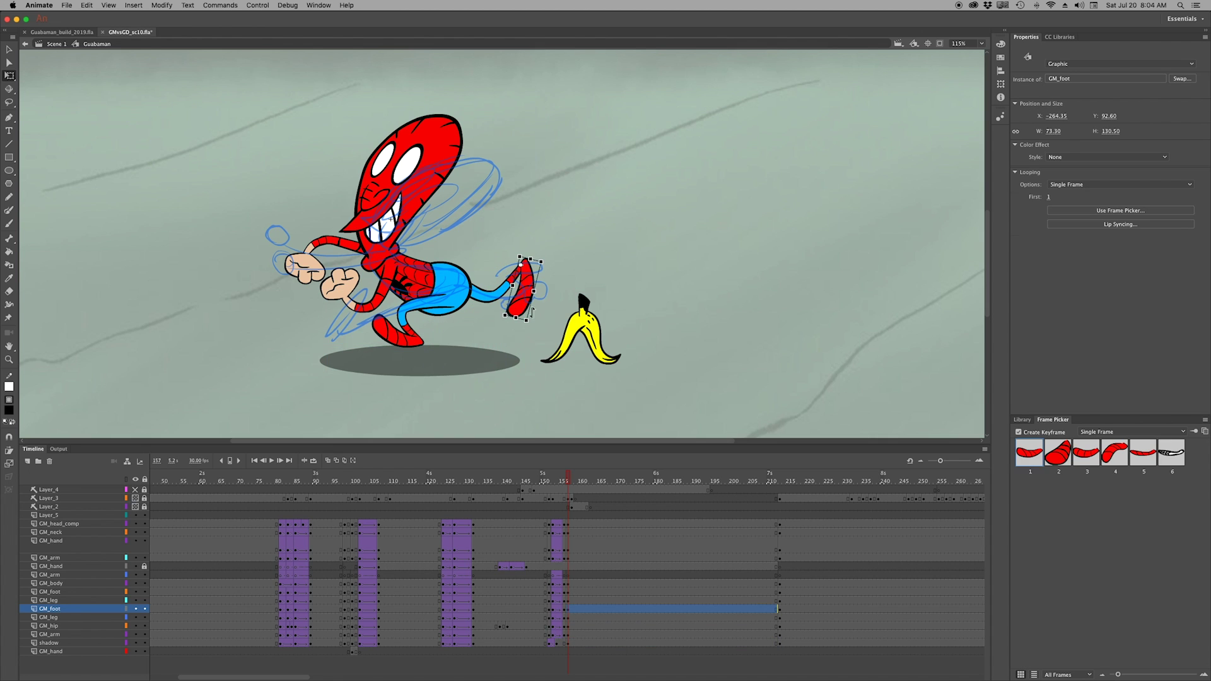
pyautogui.click(550, 253)
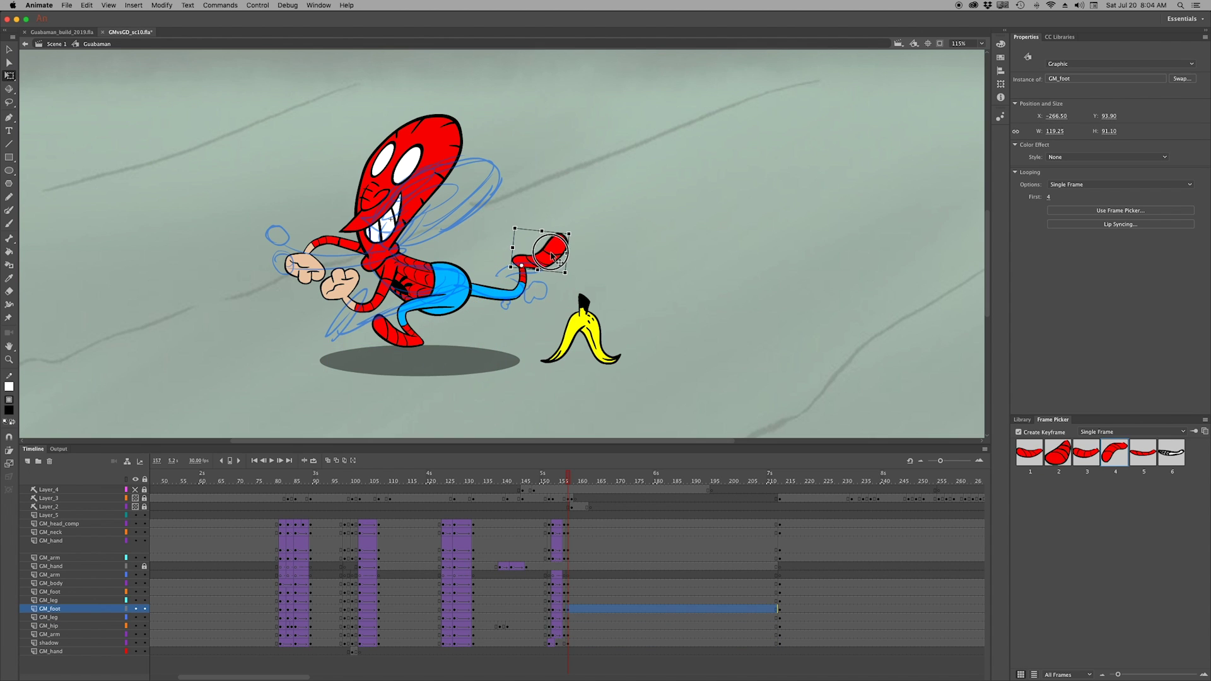
# Change the far hand to drawing 6 at frame 157, move it forward over the rough and straighten the far arm
pyautogui.click(302, 265)
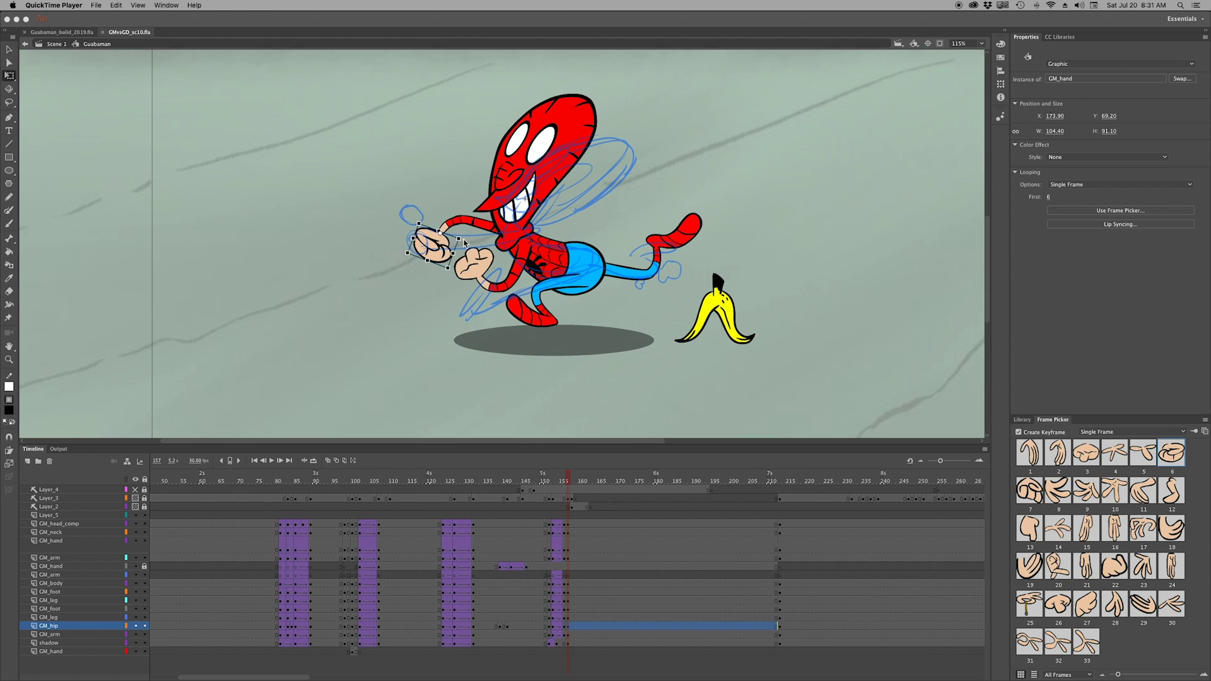
pyautogui.moveTo(450, 268); pyautogui.dragTo(467, 224)
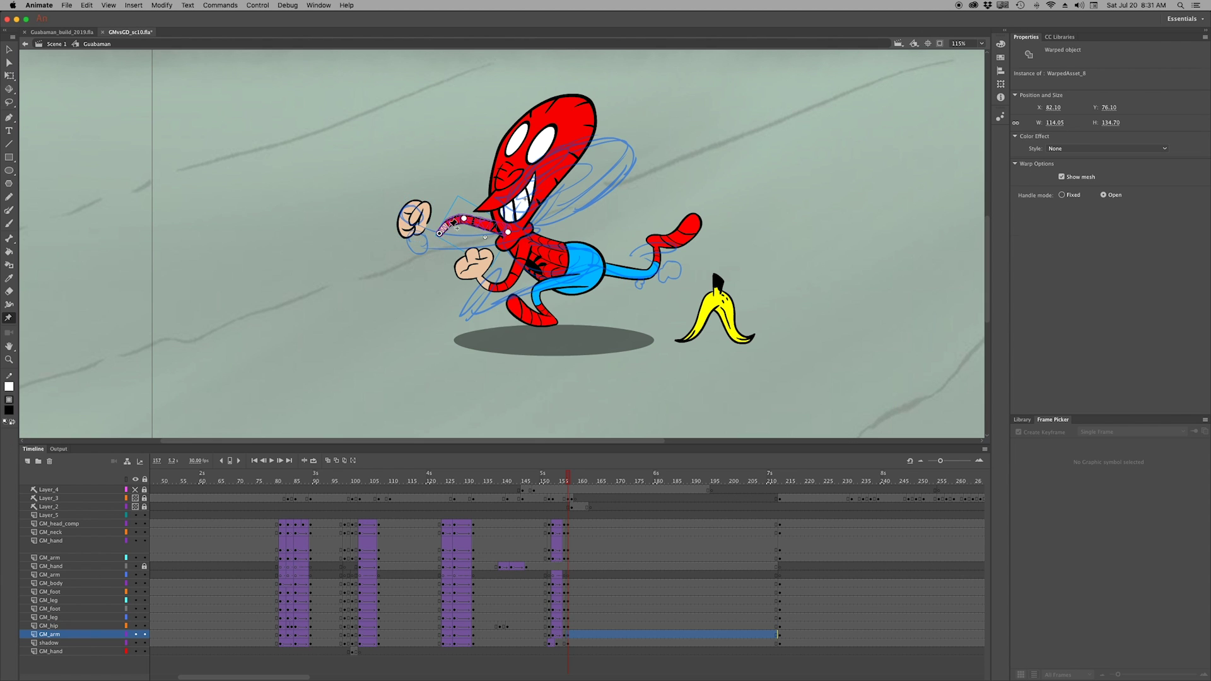
pyautogui.press('q')
# Move the near fist forward beside the other hand at frame 157 and stretch the near arm out to it
pyautogui.click(481, 263)
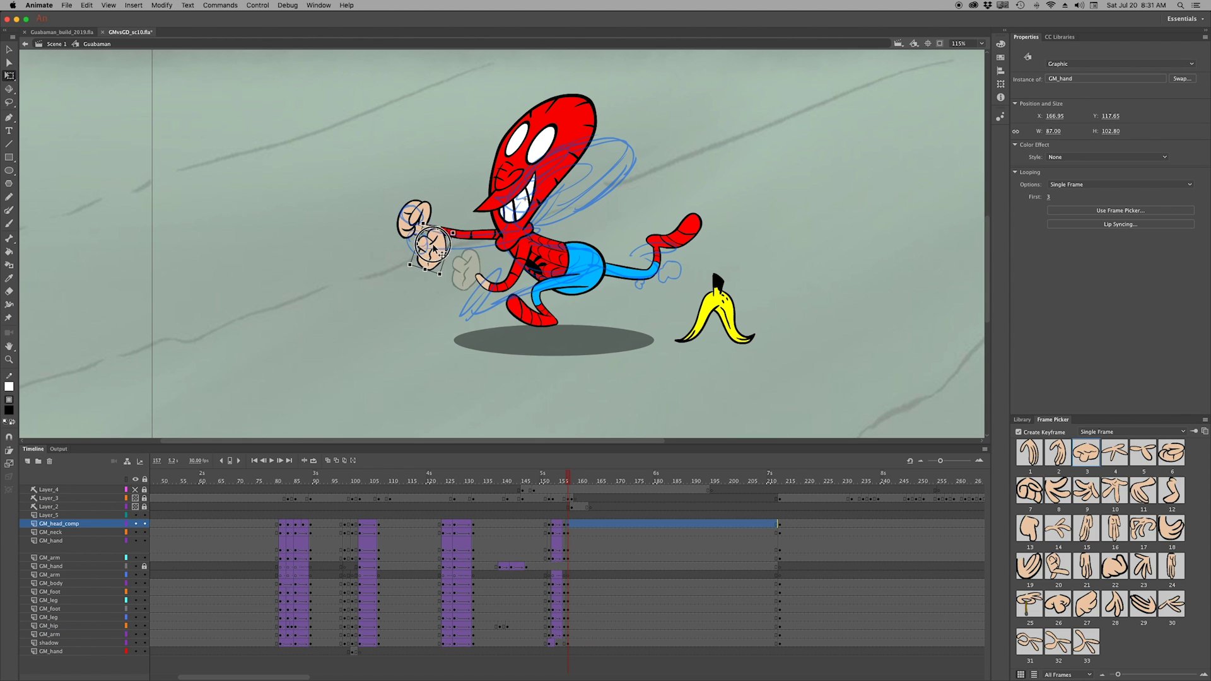
pyautogui.press('w')
pyautogui.click(457, 264)
pyautogui.press('q')
# Stretch the leading leg forward along the rough at frame 157 and attach its foot with the toes raised
pyautogui.click(583, 252)
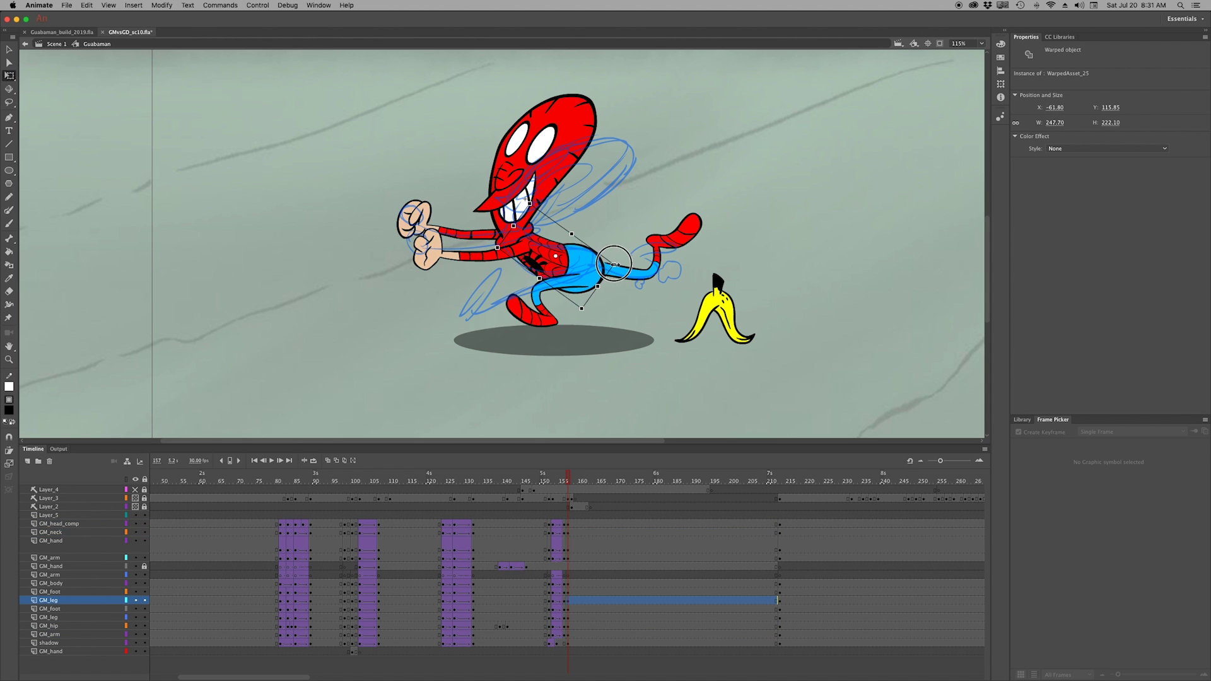
pyautogui.click(537, 311)
pyautogui.press('w')
pyautogui.click(552, 320)
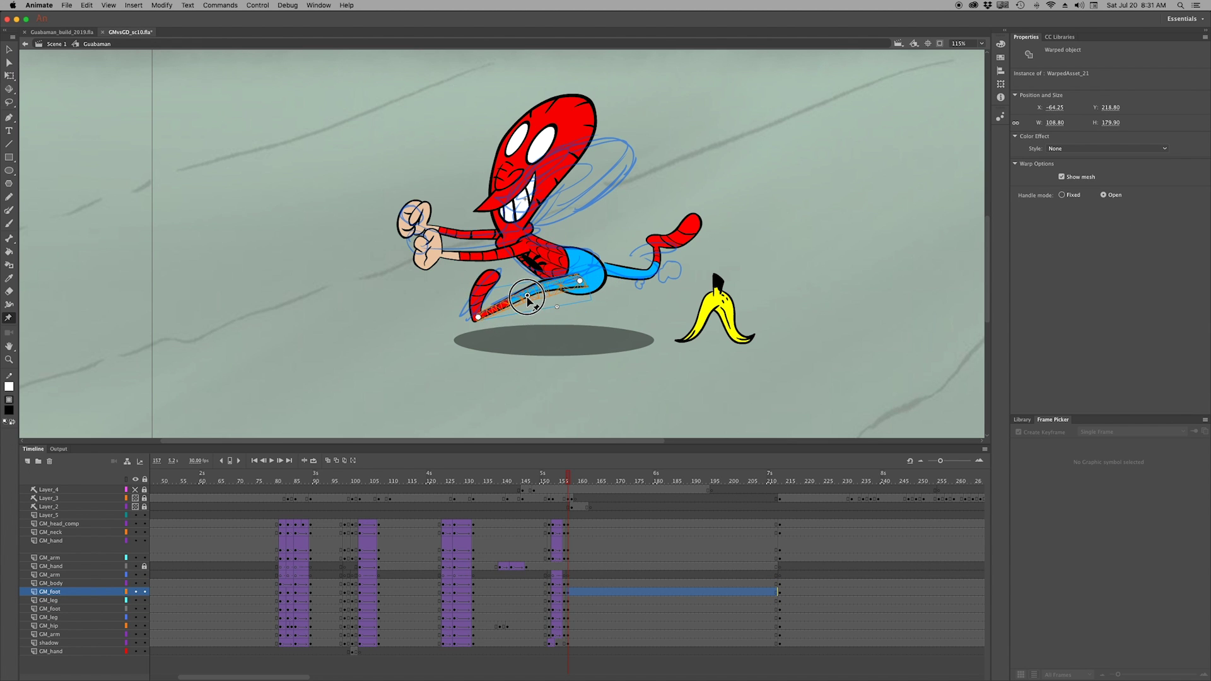
# Shift the trailing leg and foot slightly up and inward together at frame 157
pyautogui.press('q')
pyautogui.click(678, 230)
pyautogui.moveTo(678, 230); pyautogui.dragTo(666, 224)
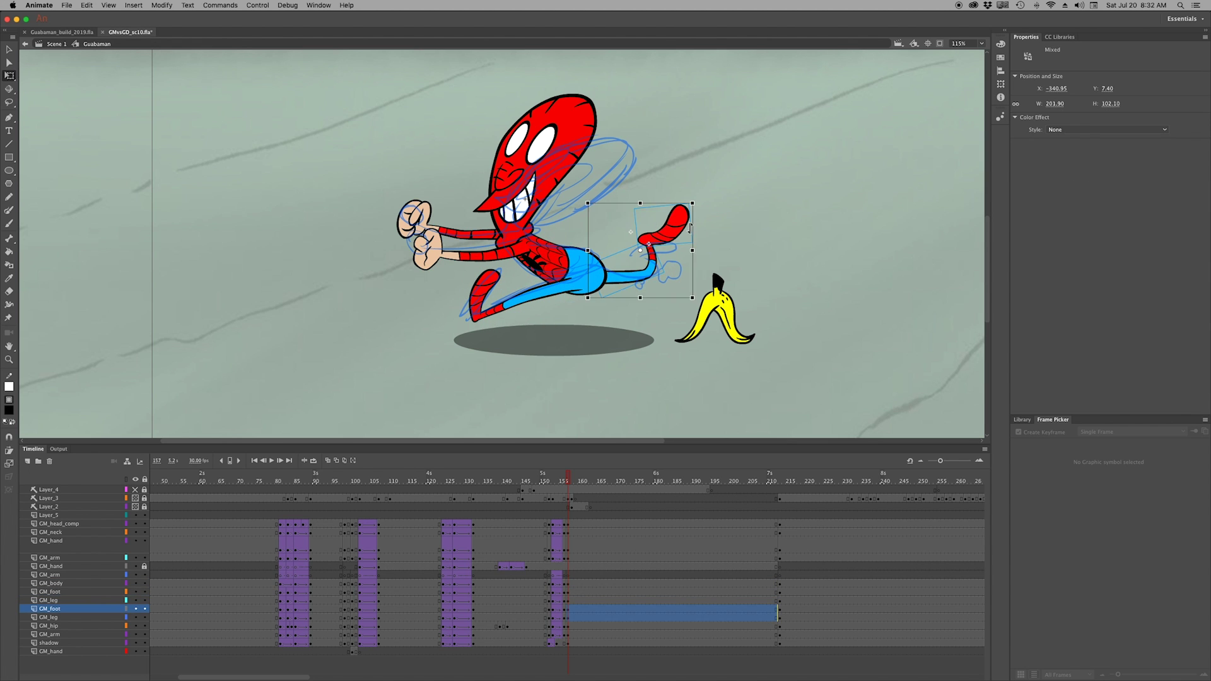
# Adjust the trailing lower leg at frame 157 and rotate its foot down to trail nearly level behind it
pyautogui.press('w')
pyautogui.click(622, 278)
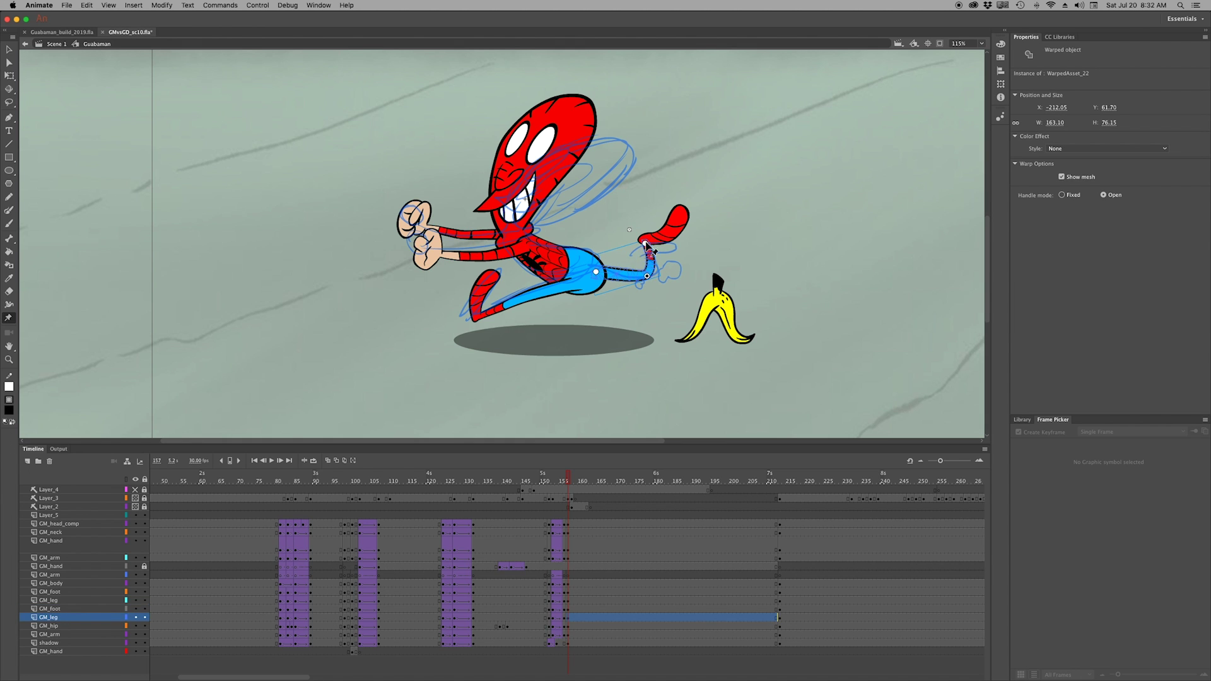
pyautogui.press('q')
pyautogui.click(665, 238)
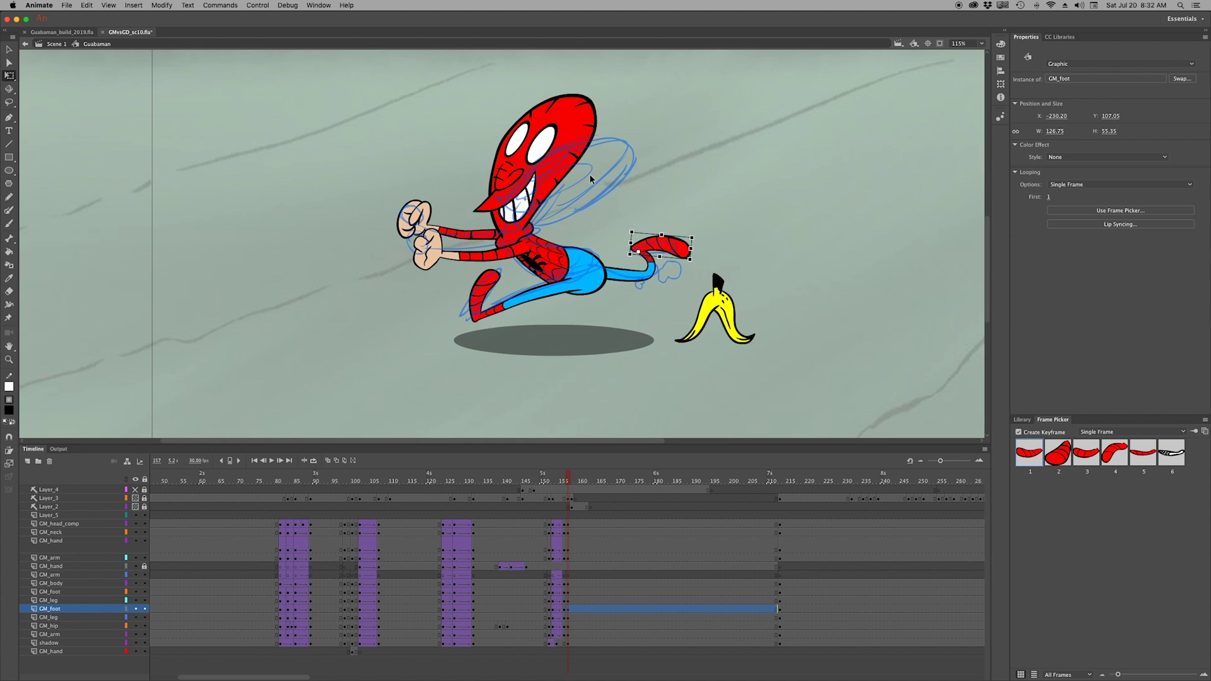
# Tilt the head back onto the rough at frame 157 and fit the neck underneath it
pyautogui.click(589, 172)
pyautogui.moveTo(637, 108); pyautogui.dragTo(644, 126)
pyautogui.click(534, 237)
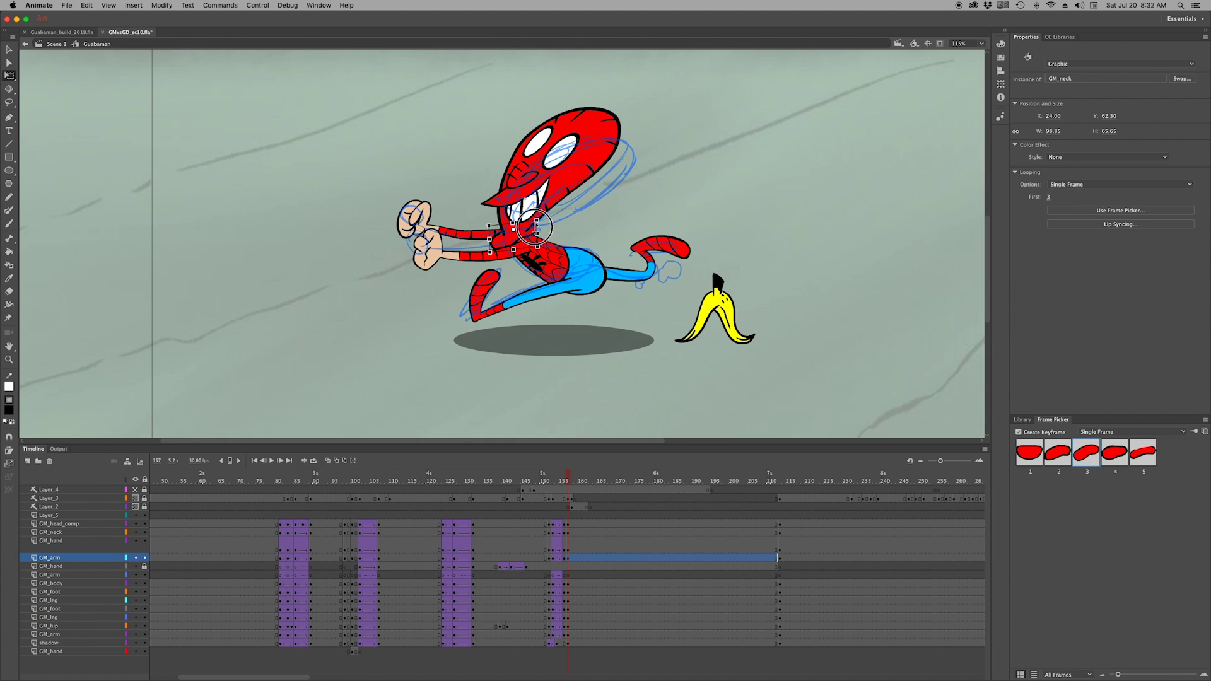
pyautogui.moveTo(569, 178); pyautogui.dragTo(581, 195)
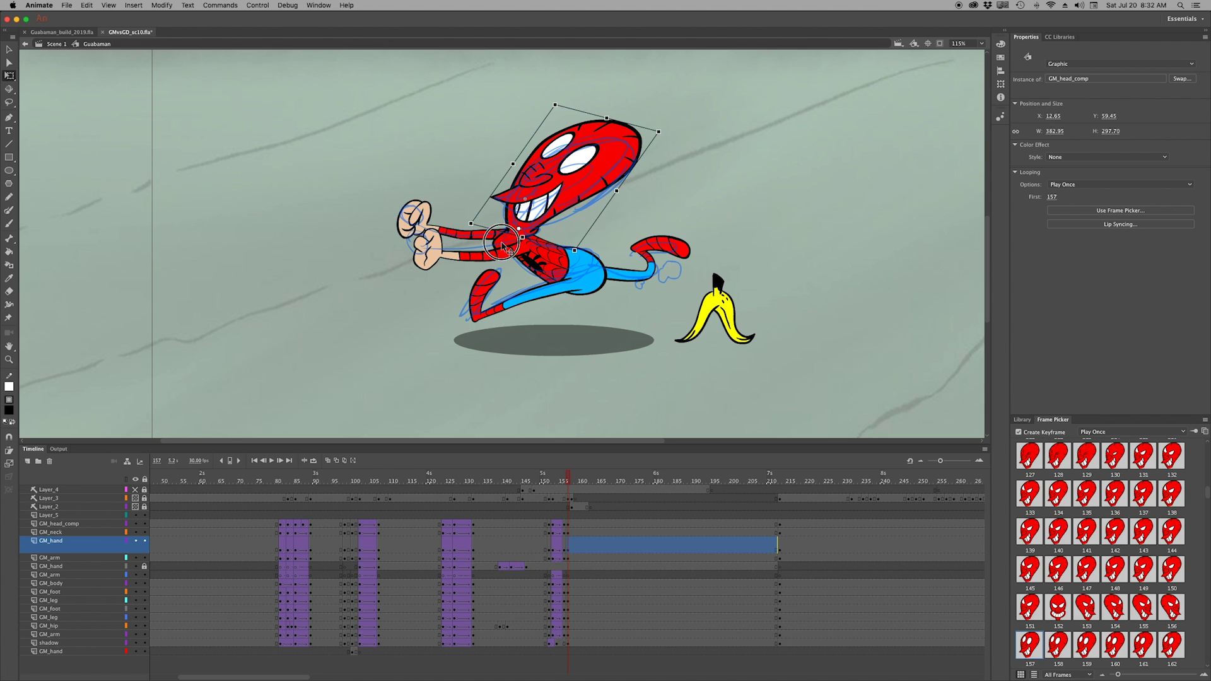
pyautogui.click(548, 246)
# Stretch the eyes and grin inside GM_head_comp at frame 157 and return to the Guabaman symbol
pyautogui.doubleClick(580, 183)
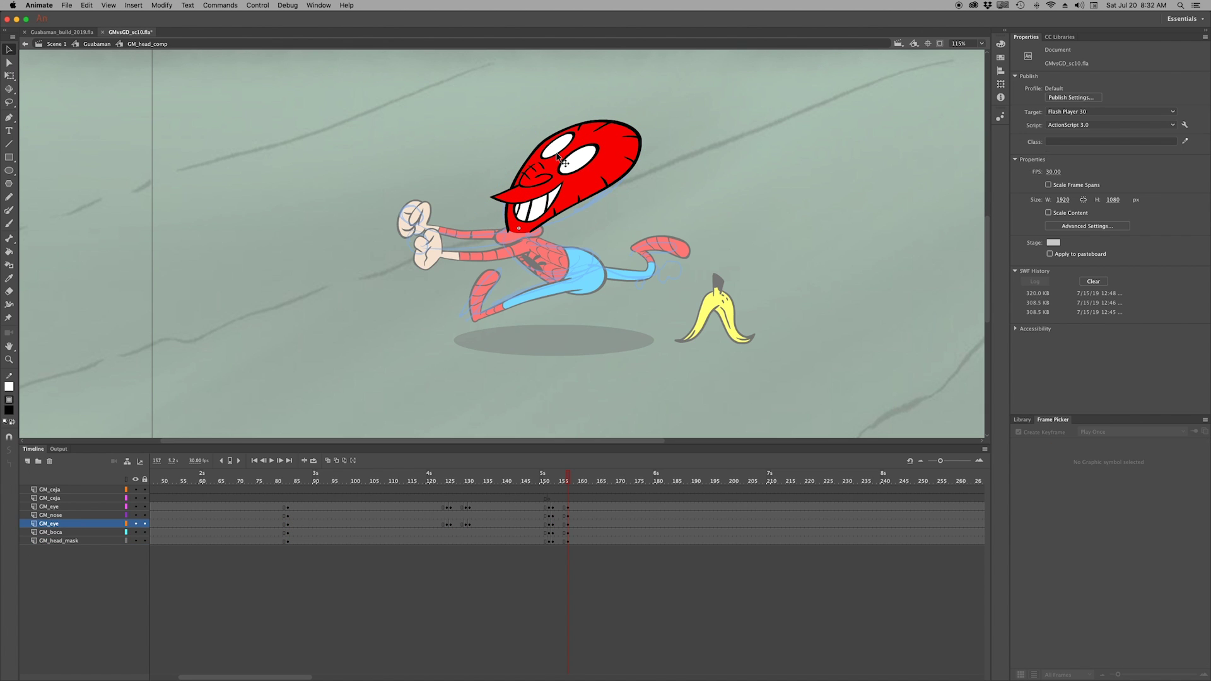
pyautogui.click(580, 158)
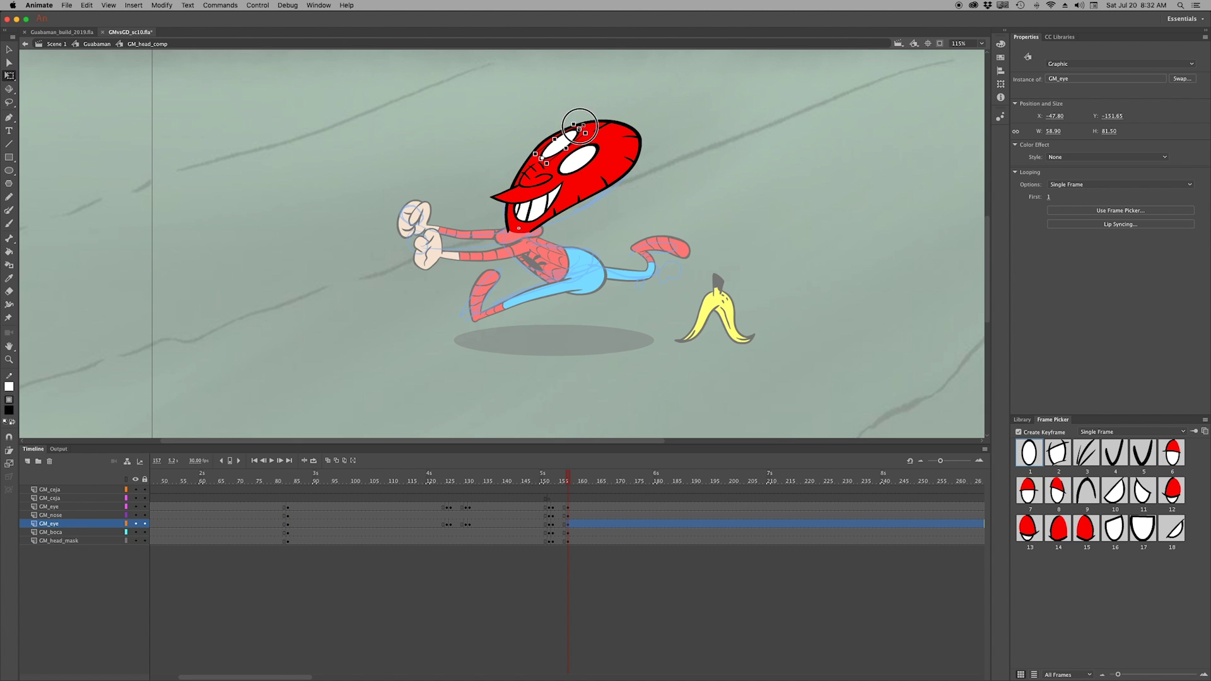
pyautogui.click(561, 194)
pyautogui.press('v')
pyautogui.doubleClick(630, 359)
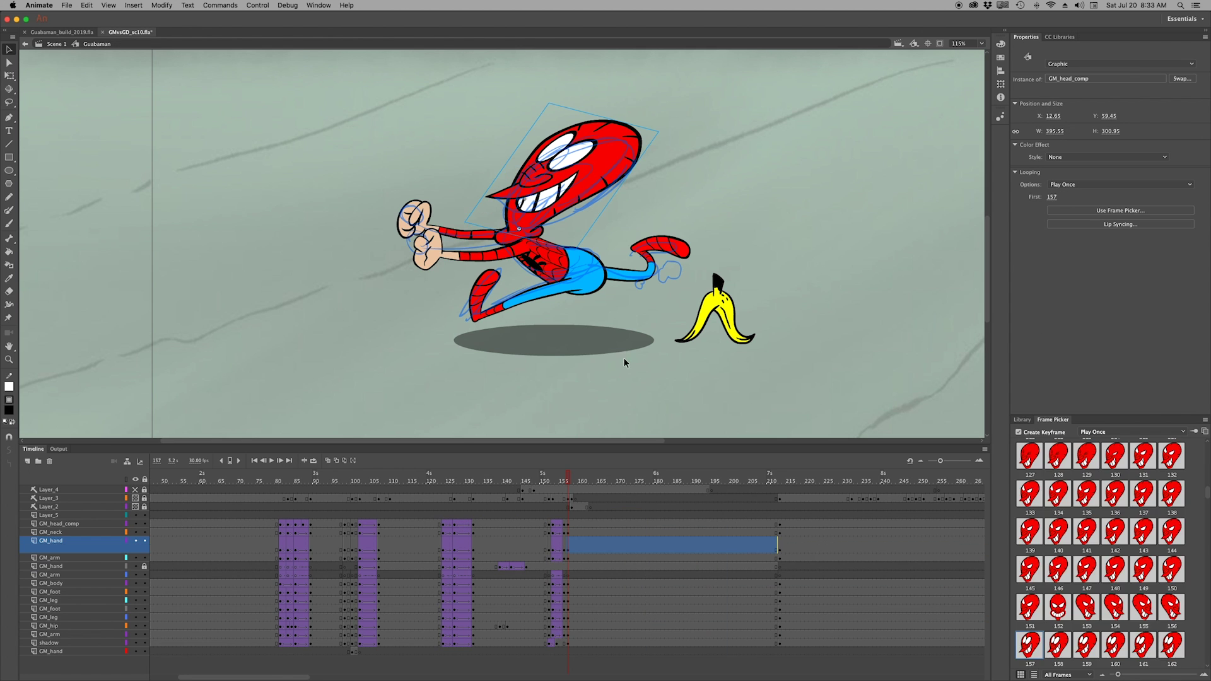
# Move the whole rig forward onto the rough at frame 158 and exaggerate the run by pulling back the hips, legs and head
pyautogui.press('.')
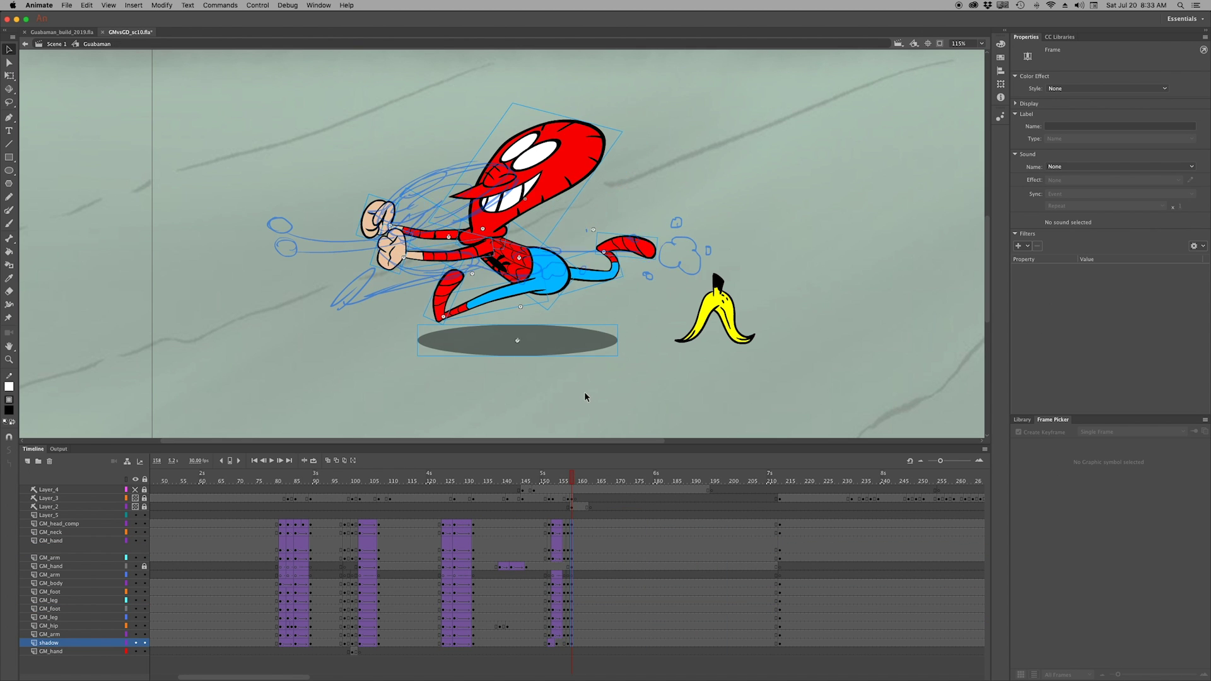
pyautogui.moveTo(646, 227); pyautogui.dragTo(507, 227)
pyautogui.press('w')
pyautogui.click(451, 268)
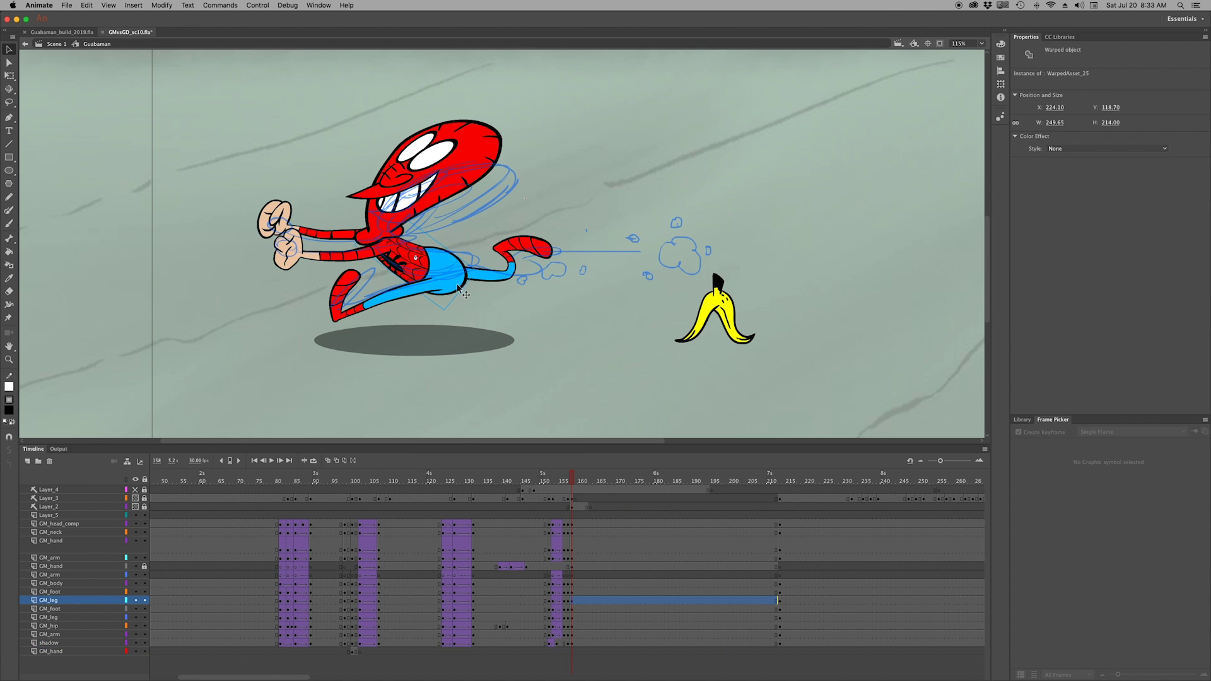
pyautogui.press('q')
pyautogui.click(391, 297)
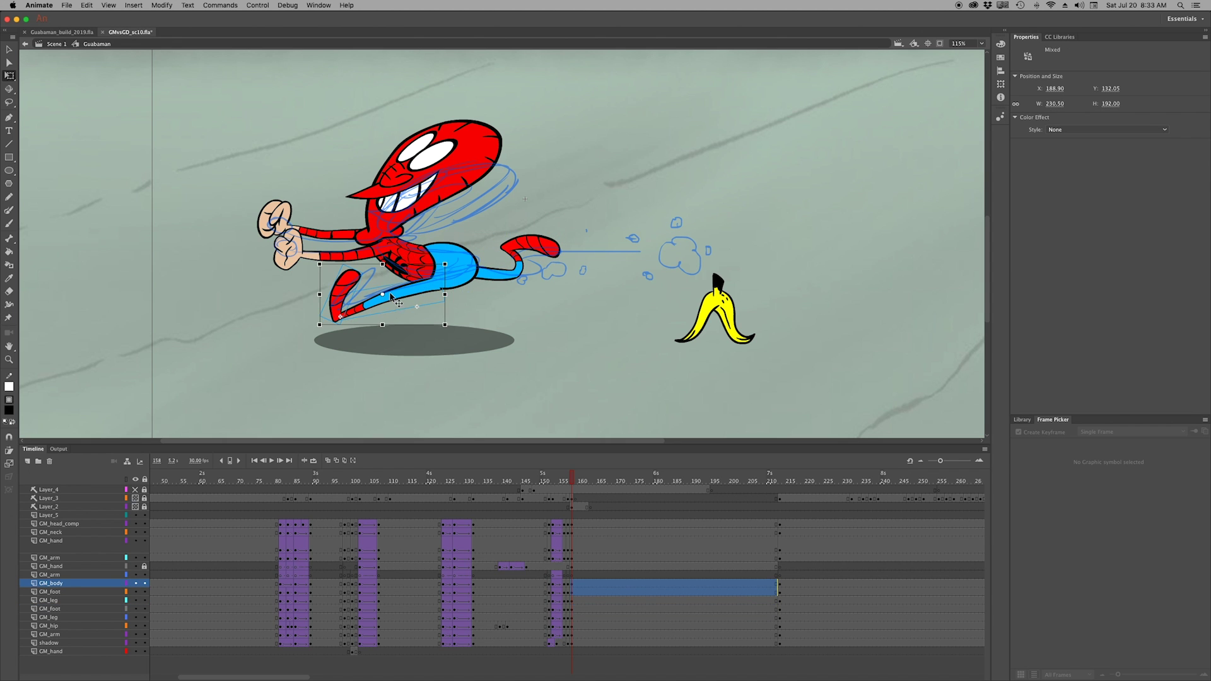
pyautogui.click(429, 158)
pyautogui.moveTo(511, 117); pyautogui.dragTo(533, 148)
# Insert blank keyframes on all the character part layers at frame 159
pyautogui.click(574, 477)
pyautogui.moveTo(574, 523); pyautogui.dragTo(574, 643)
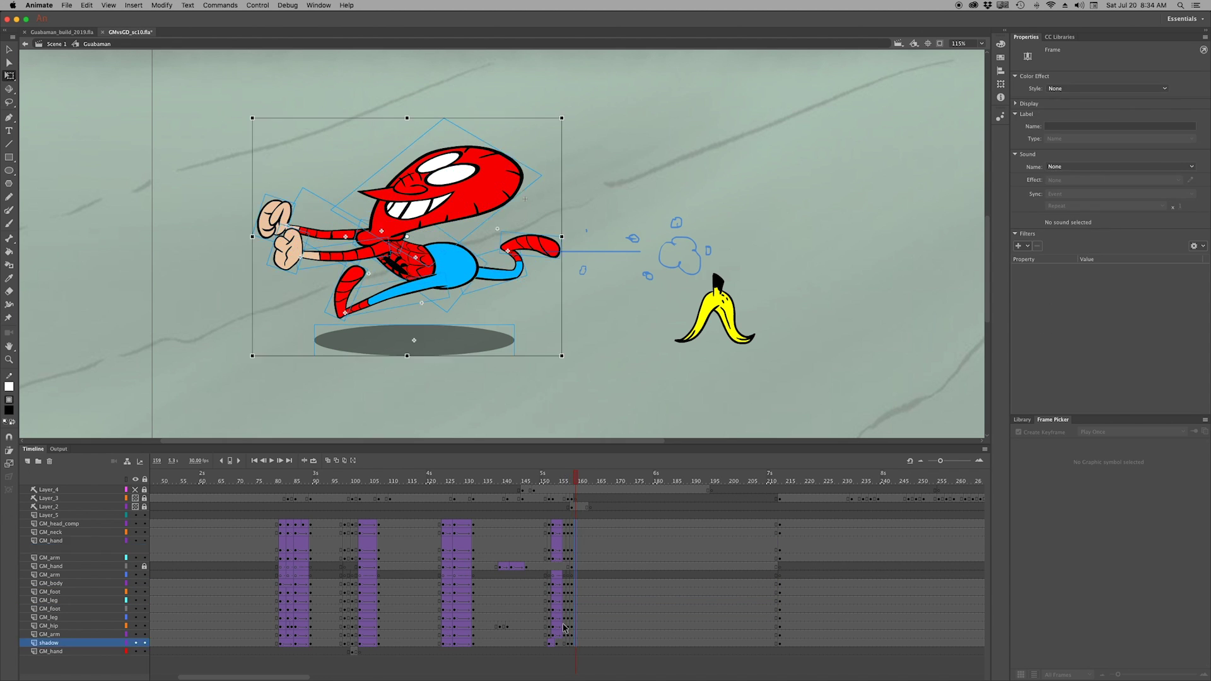
pyautogui.press('F7')
# Hide the rough on Layer_3 and loop playback over the turn and dash-off frames
pyautogui.click(516, 483)
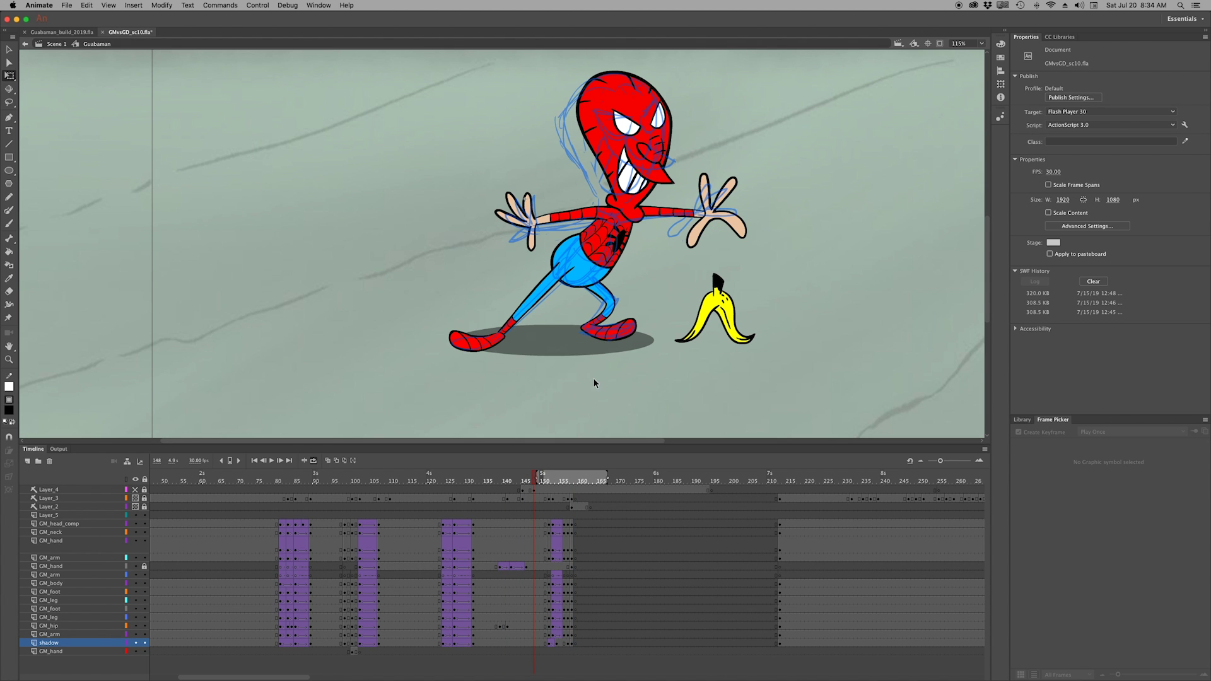
pyautogui.moveTo(593, 378); pyautogui.dragTo(513, 410)
pyautogui.click(135, 498)
pyautogui.press('Return')
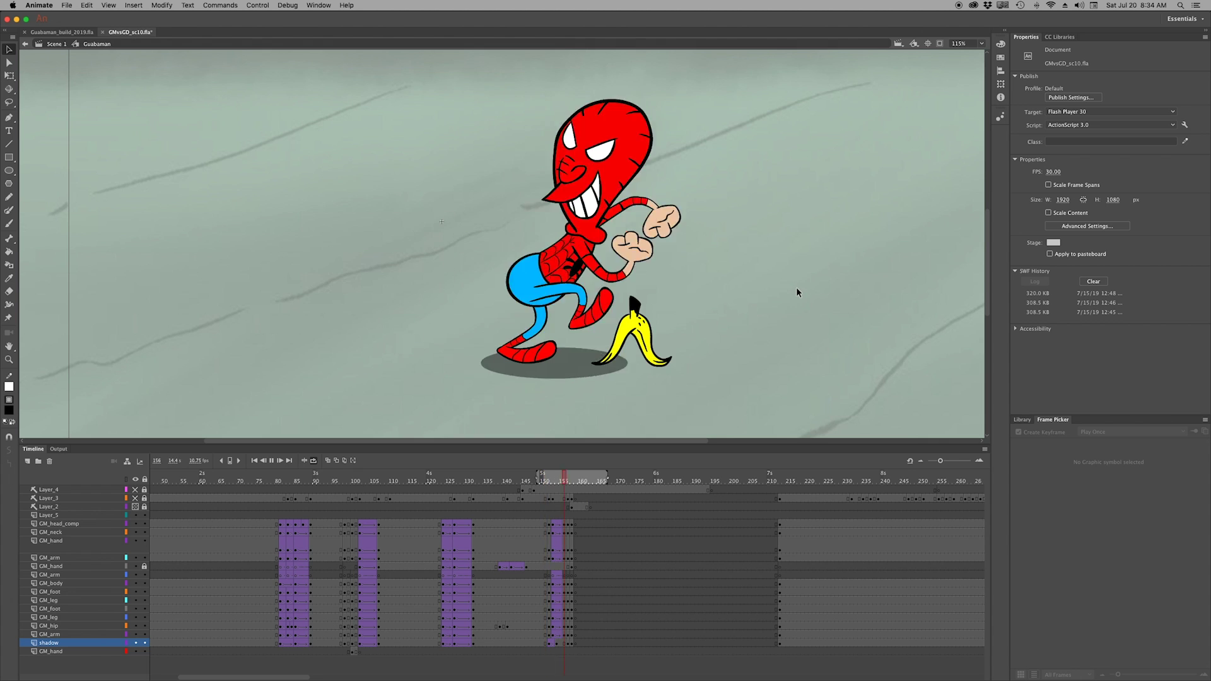
pyautogui.press('v')
pyautogui.click(586, 480)
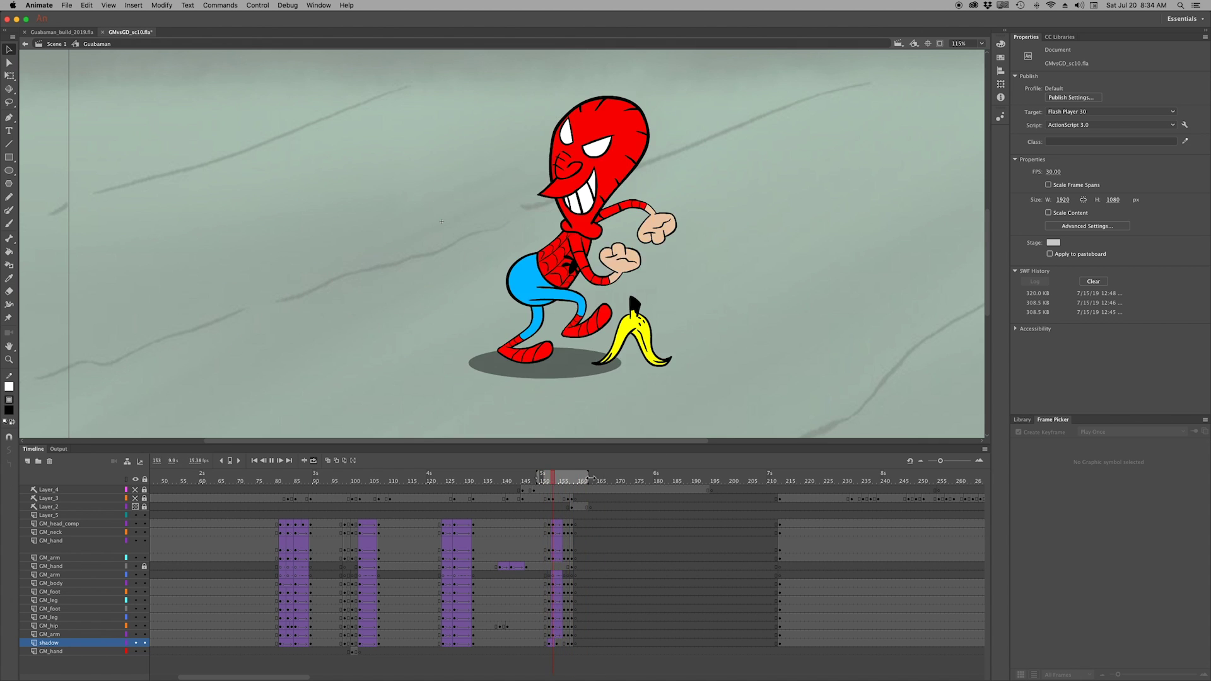
# Keep the banana peel on its GM_hand layer through frame 162, end it at frame 163, and replay the loop
pyautogui.click(601, 566)
pyautogui.click(583, 481)
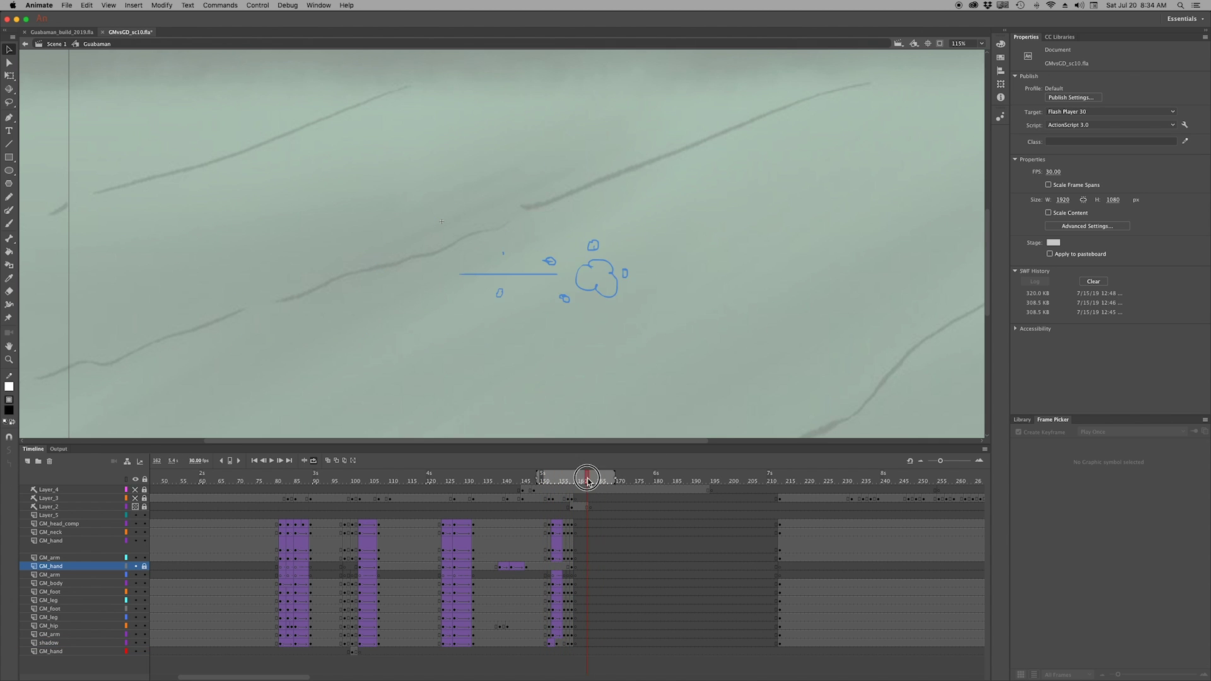
pyautogui.click(576, 567)
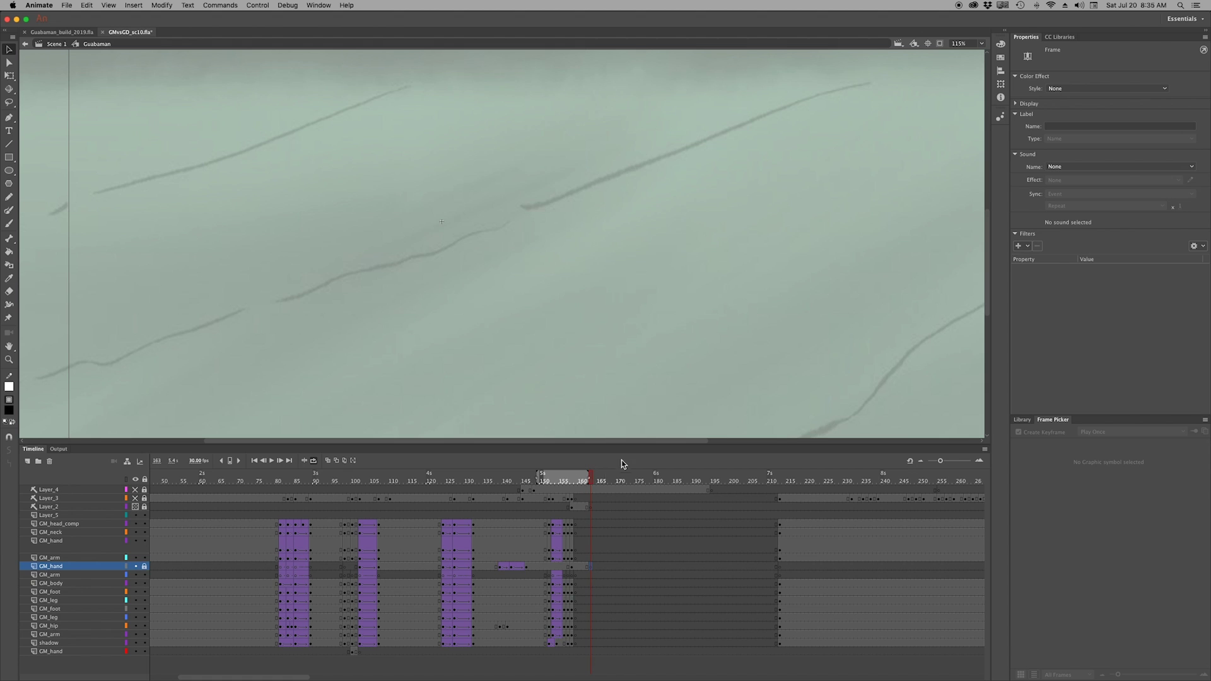
pyautogui.press('Return')
# Save the scene, switch to Finder and open GMvsGD_sc03.fla from the GDZ_FLA_Scenes folder
pyautogui.click(578, 481)
pyautogui.press('super+s')
pyautogui.click(23, 659)
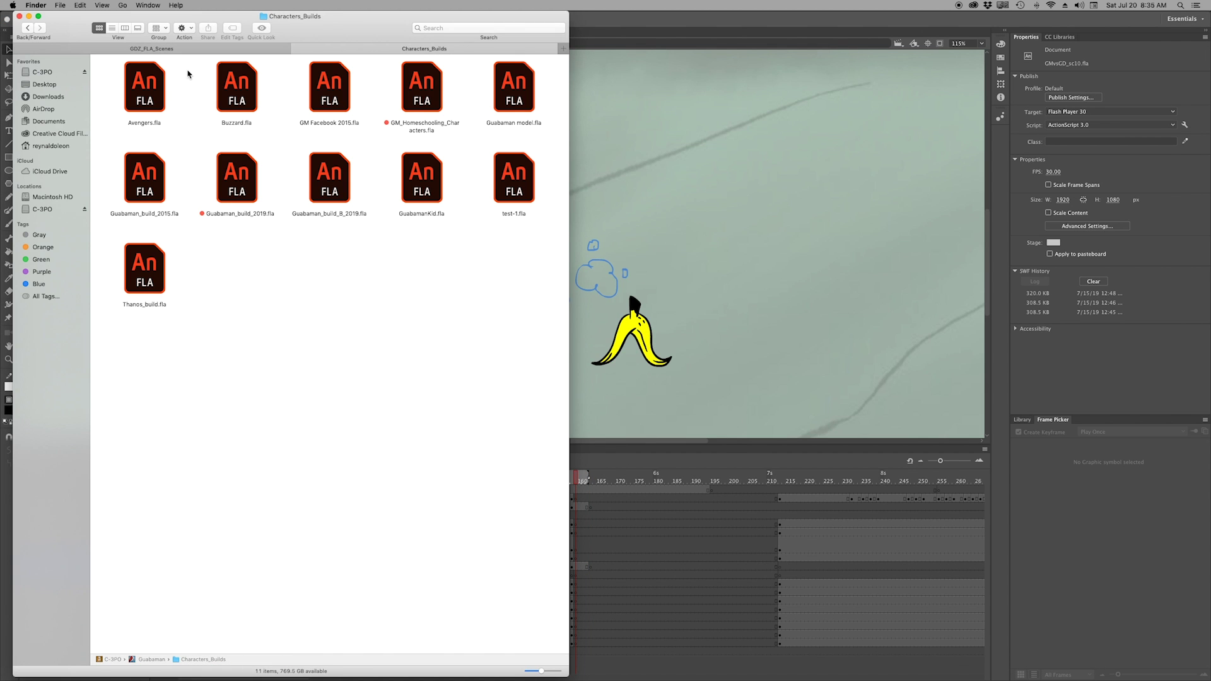
pyautogui.click(27, 28)
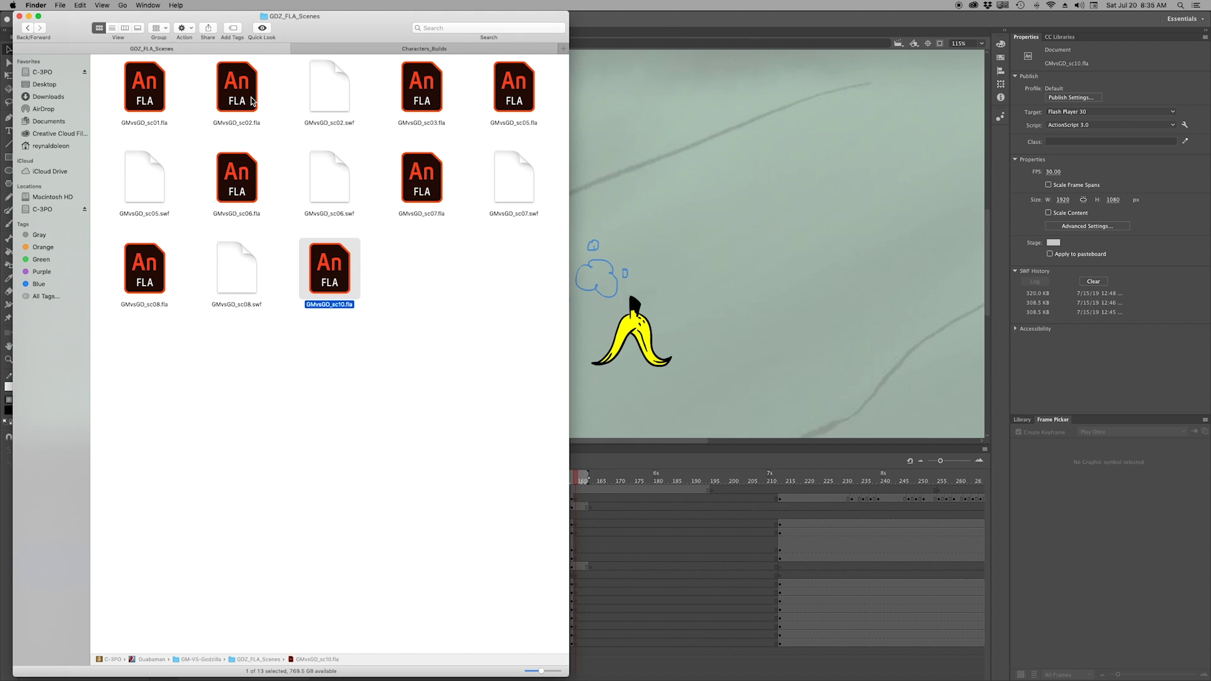
pyautogui.click(251, 101)
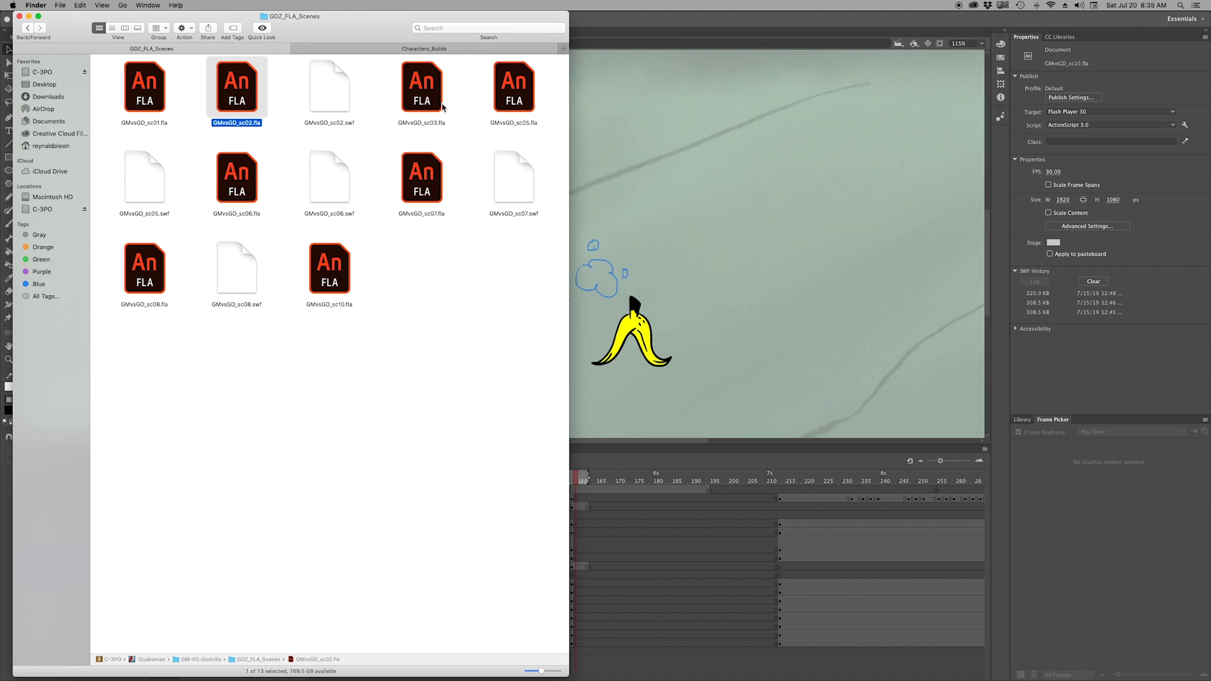
pyautogui.doubleClick(443, 107)
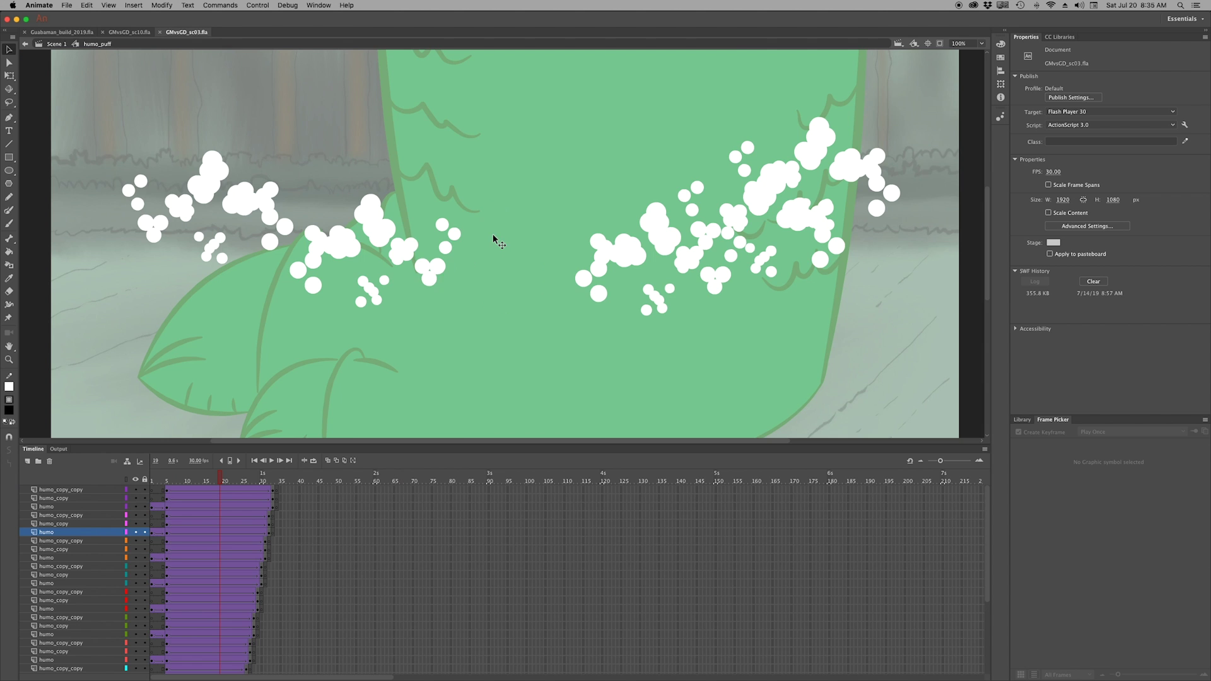
# Copy a humo_puff smoke instance from Scene 1 of GMvsGD_sc03.fla and close that file
pyautogui.doubleClick(498, 242)
pyautogui.doubleClick(144, 189)
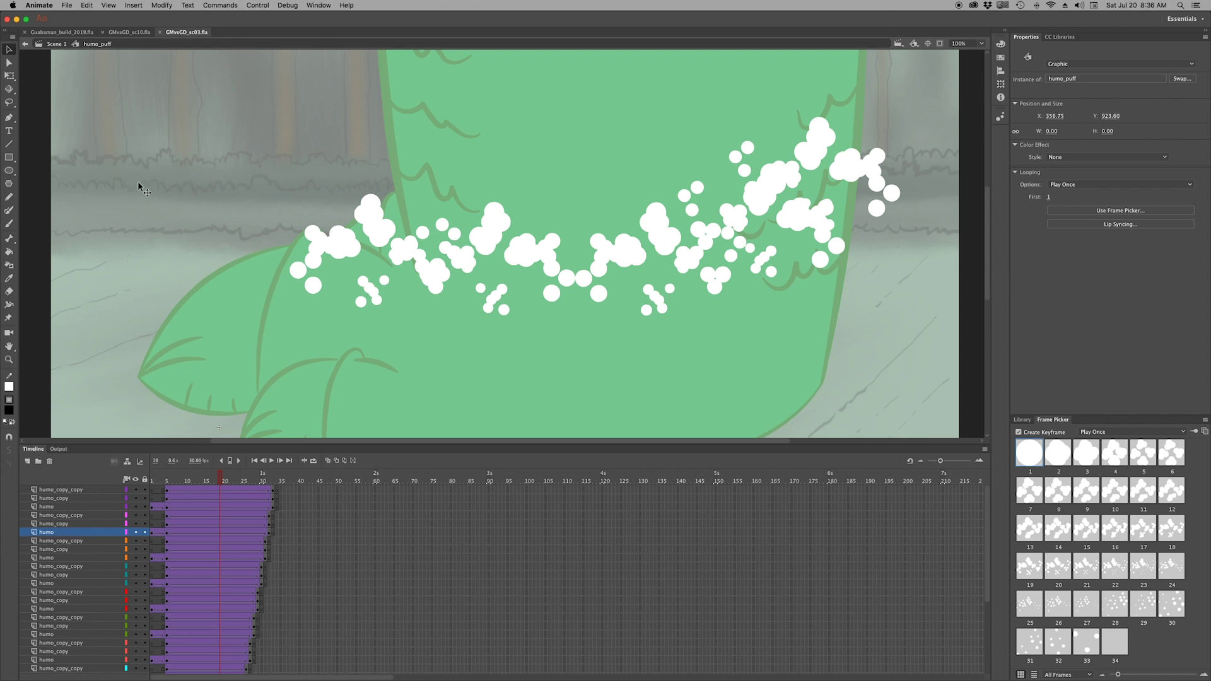
pyautogui.click(183, 198)
pyautogui.doubleClick(183, 197)
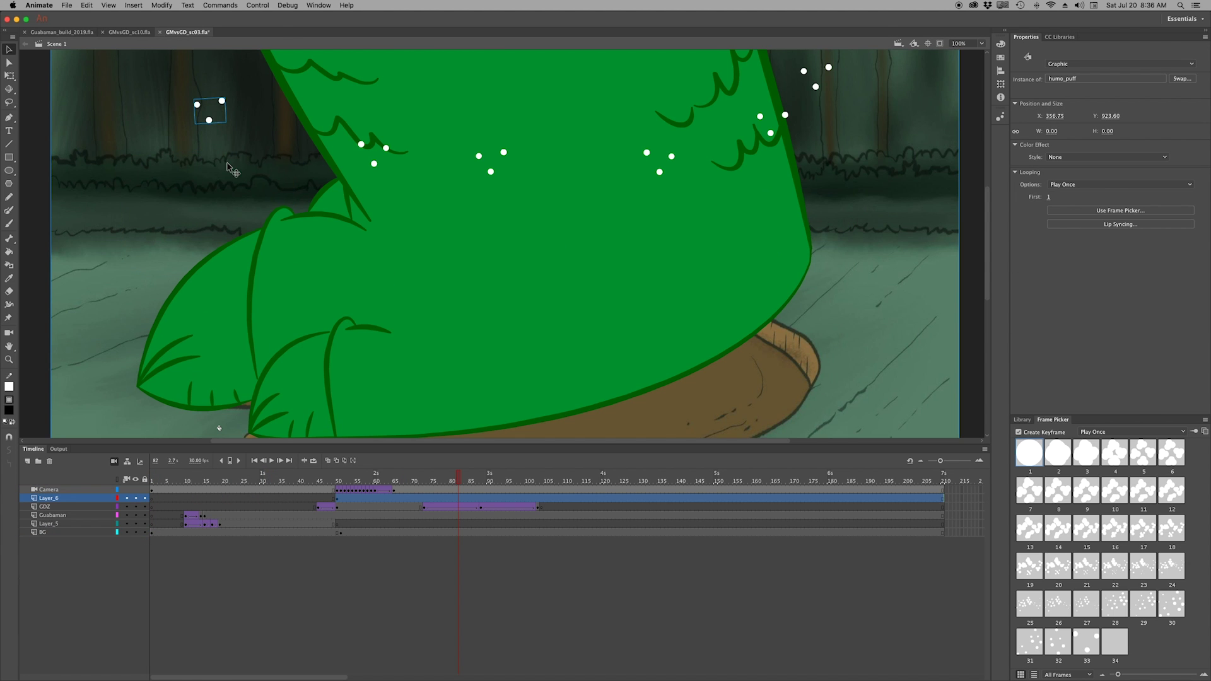
pyautogui.click(159, 32)
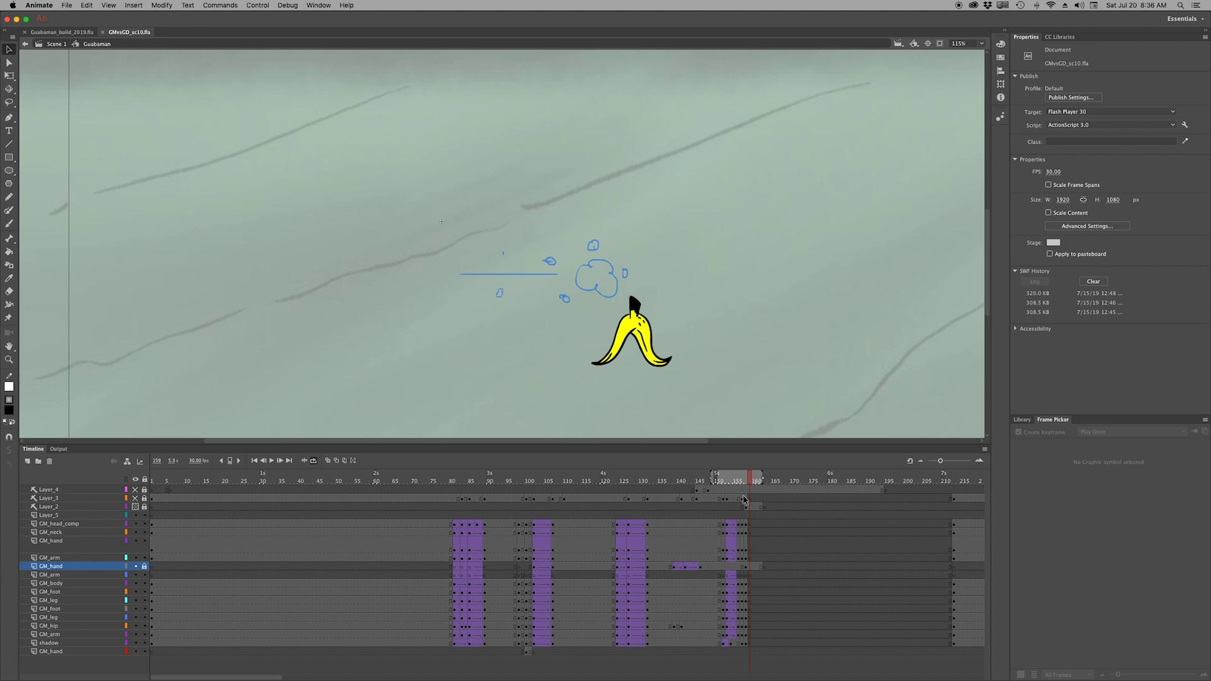
# Add a new layer to the Guabaman symbol and place it directly below Layer_5
pyautogui.click(132, 497)
pyautogui.click(27, 461)
pyautogui.click(746, 517)
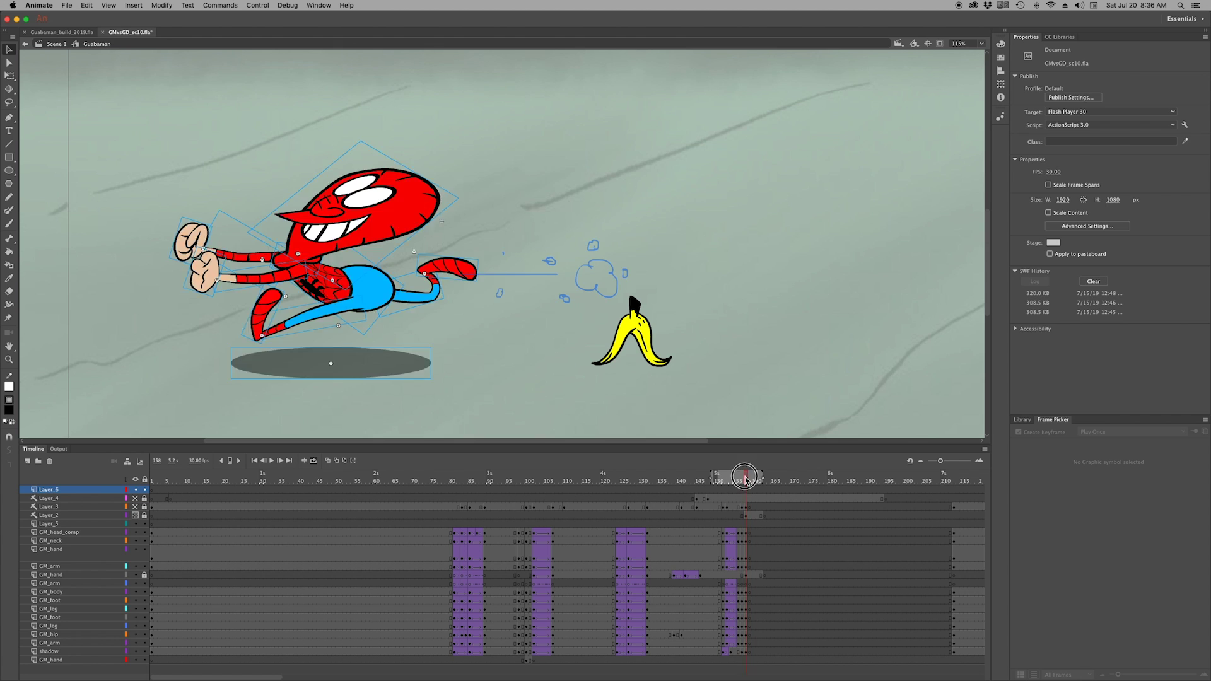
pyautogui.moveTo(47, 489); pyautogui.dragTo(47, 527)
# Paste the humo_puff smoke on Layer_5 near frame 158 and position it over the rough cloud by the banana peel
pyautogui.hscroll(20, 541, 667)
pyautogui.click(739, 527)
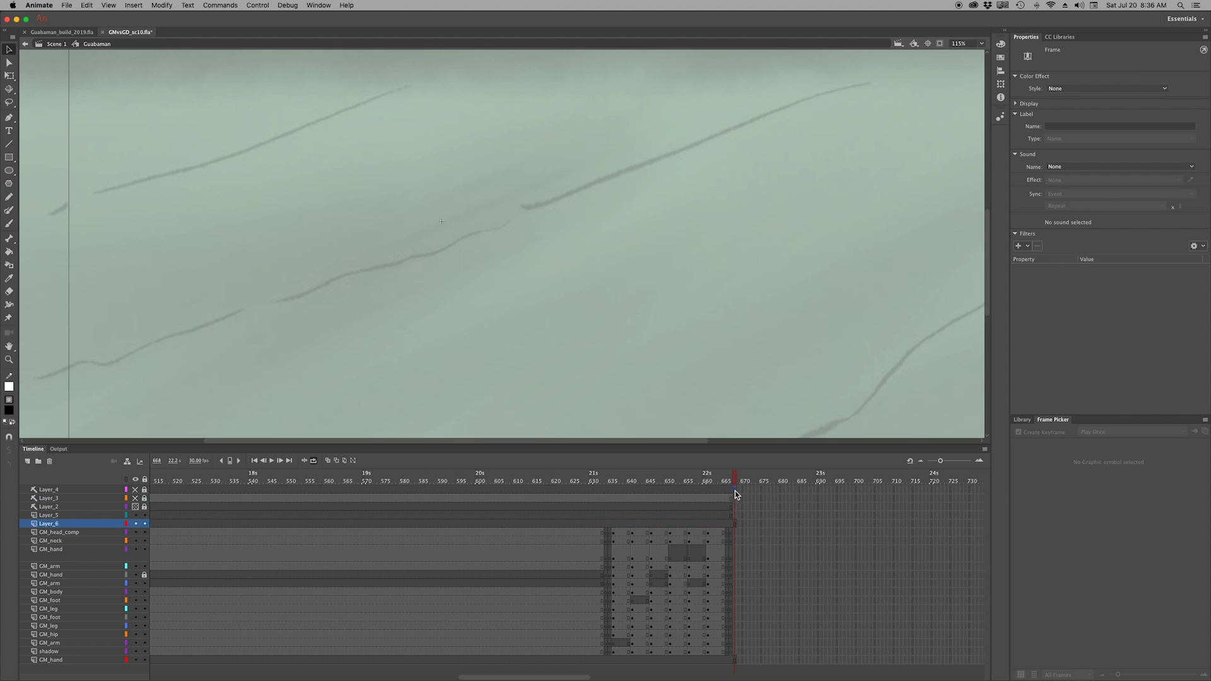
pyautogui.hscroll(-20, 379, 669)
pyautogui.click(695, 518)
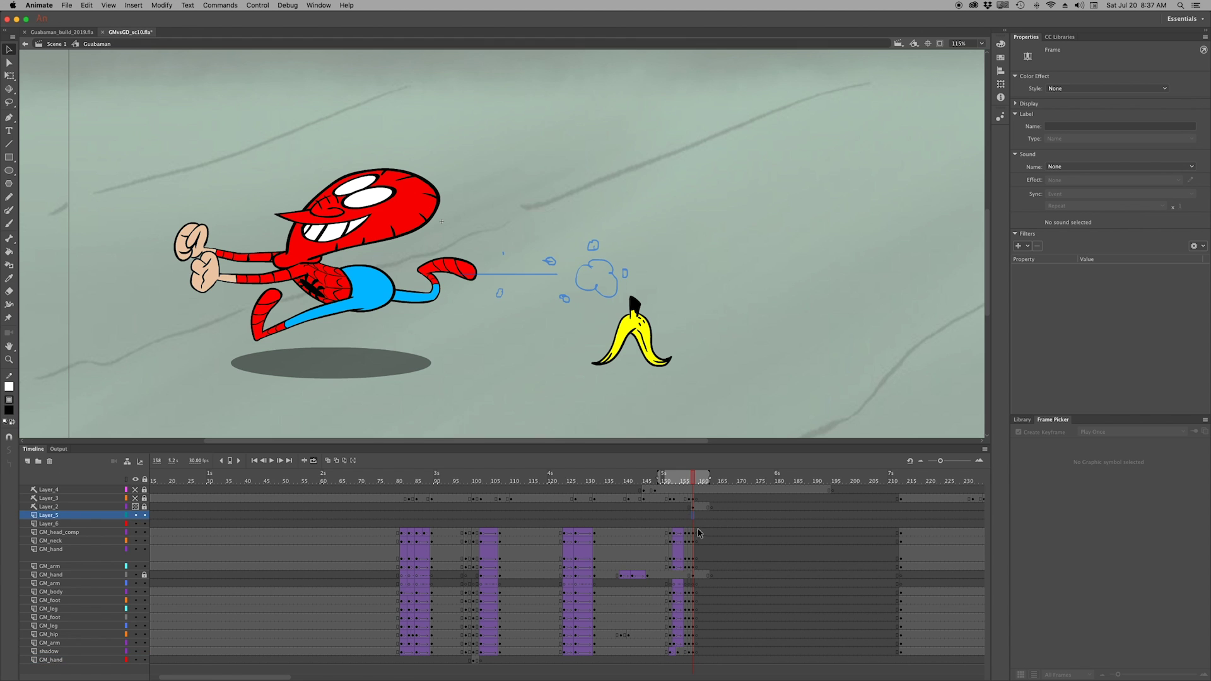
pyautogui.click(500, 244)
# Examine the layers and timing inside the humo_puff symbol and return to the Guabaman symbol
pyautogui.doubleClick(602, 279)
pyautogui.press('super+minus')
pyautogui.moveTo(327, 445); pyautogui.dragTo(319, 303)
pyautogui.click(167, 338)
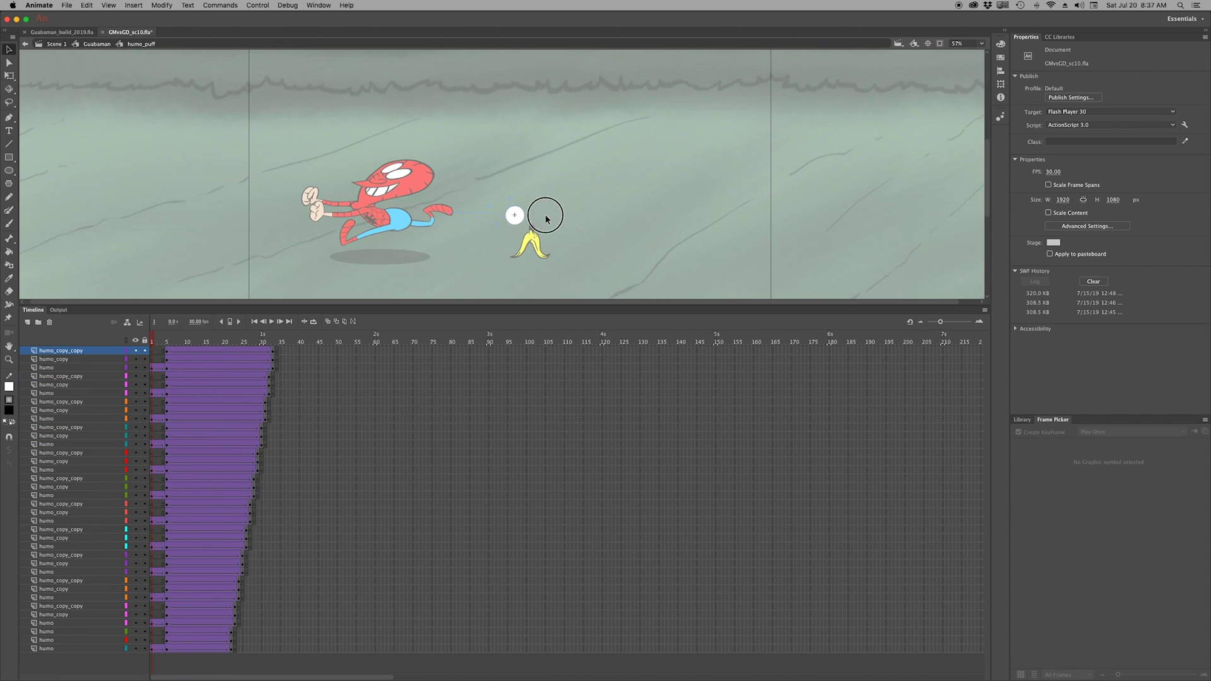
pyautogui.doubleClick(524, 256)
# Start the smoke puff on Layer_5 at frame 157, hide the Layer_2 rough, and scrub through the dash-off
pyautogui.moveTo(567, 460)
pyautogui.mouseDown()
pyautogui.moveTo(546, 462)
pyautogui.moveTo(608, 467)
pyautogui.moveTo(532, 467)
pyautogui.moveTo(578, 470)
pyautogui.moveTo(564, 470)
pyautogui.mouseUp()
pyautogui.press('v')
pyautogui.click(567, 499)
pyautogui.click(565, 491)
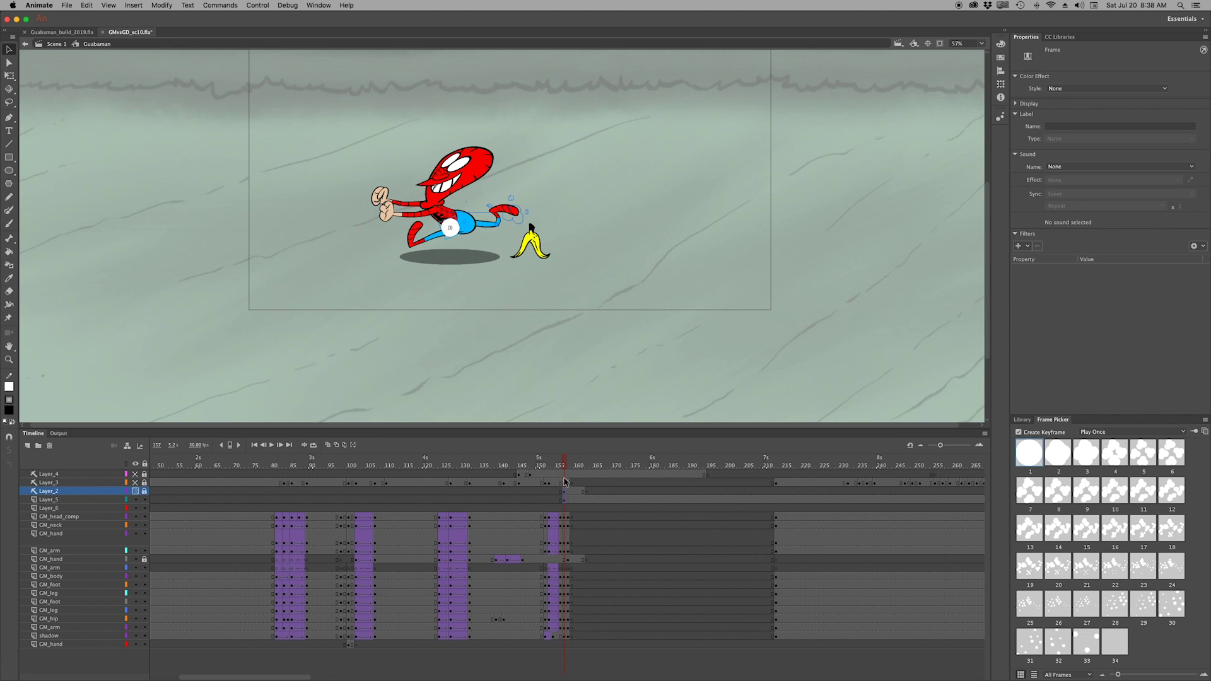
pyautogui.moveTo(504, 456); pyautogui.dragTo(557, 465)
# Check frame 180 in Scene 1 and extend the banana peel's hold to frame 180 inside the Guabaman symbol
pyautogui.doubleClick(636, 384)
pyautogui.press('super+minus')
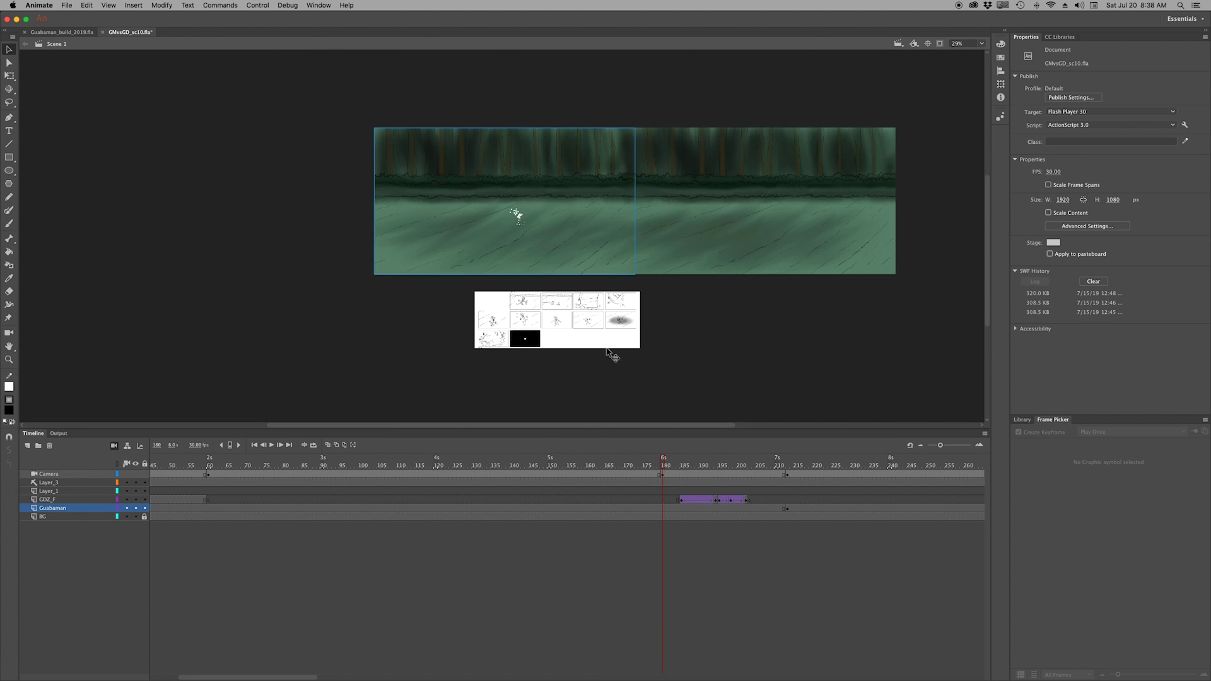
pyautogui.doubleClick(518, 222)
pyautogui.click(512, 561)
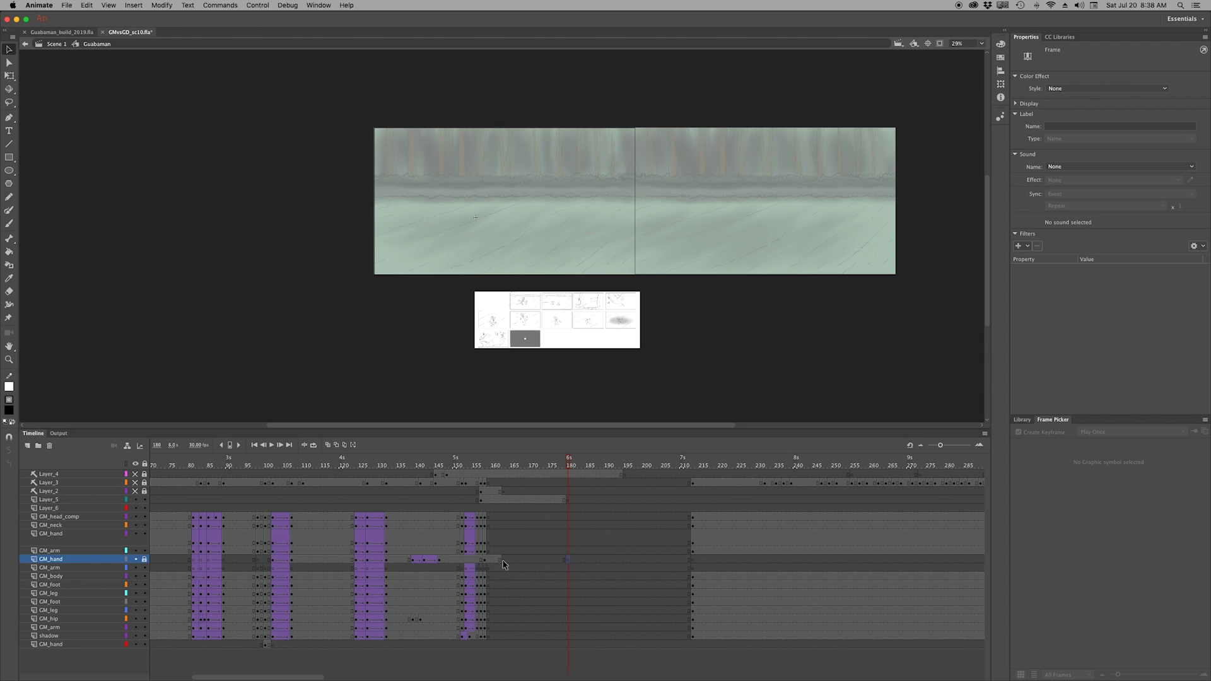
# Scrub through the dash-off in Scene 1 against the camera frame
pyautogui.doubleClick(581, 397)
pyautogui.click(649, 460)
pyautogui.click(525, 480)
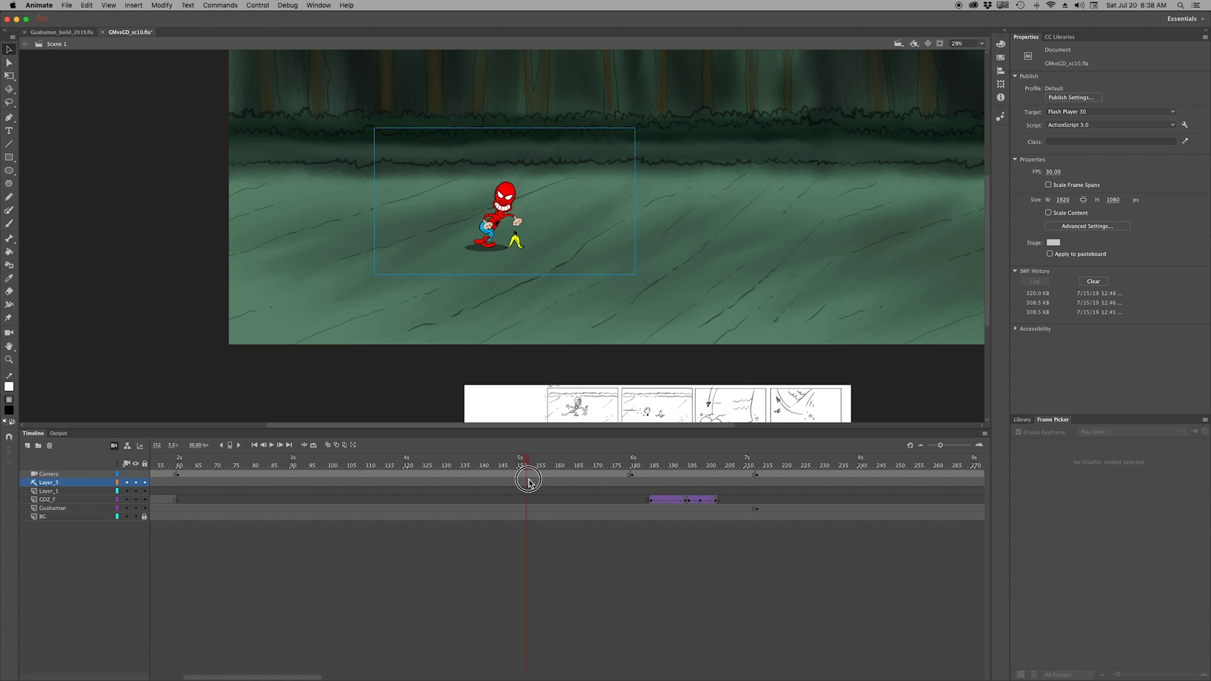
# Key the running pose on all character layers at frame 159, move the rig forward across the camera edge, and save
pyautogui.doubleClick(458, 216)
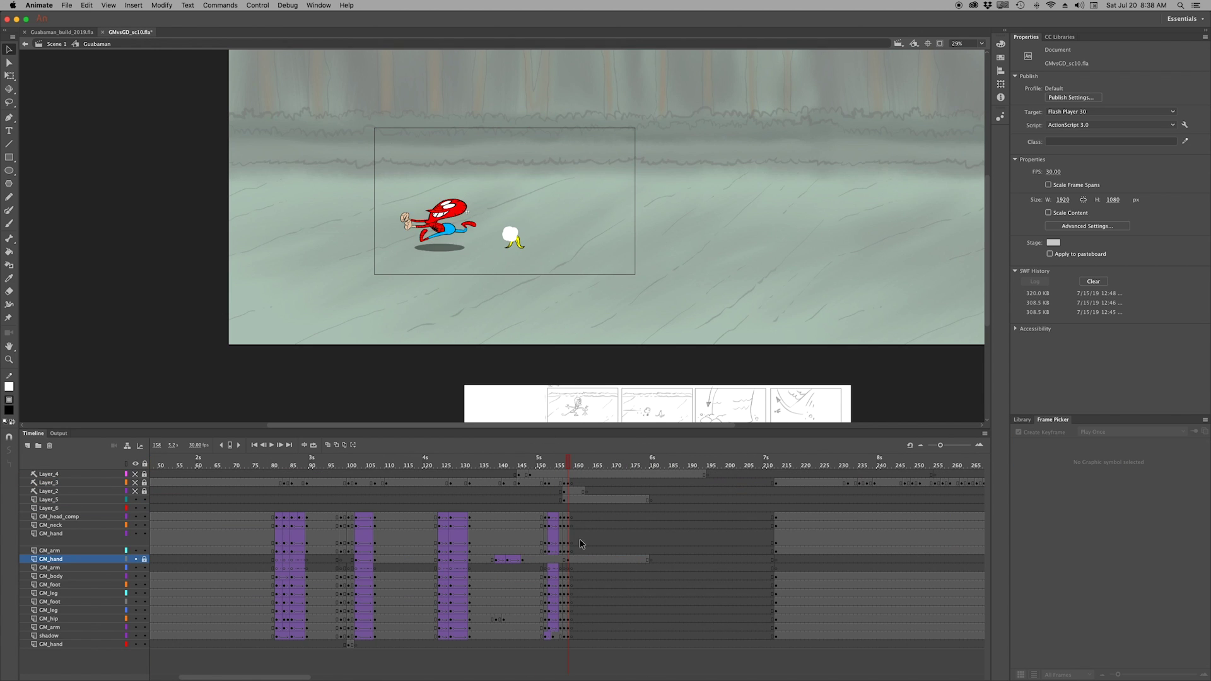
pyautogui.moveTo(572, 553); pyautogui.dragTo(572, 597)
pyautogui.moveTo(573, 520); pyautogui.dragTo(573, 551)
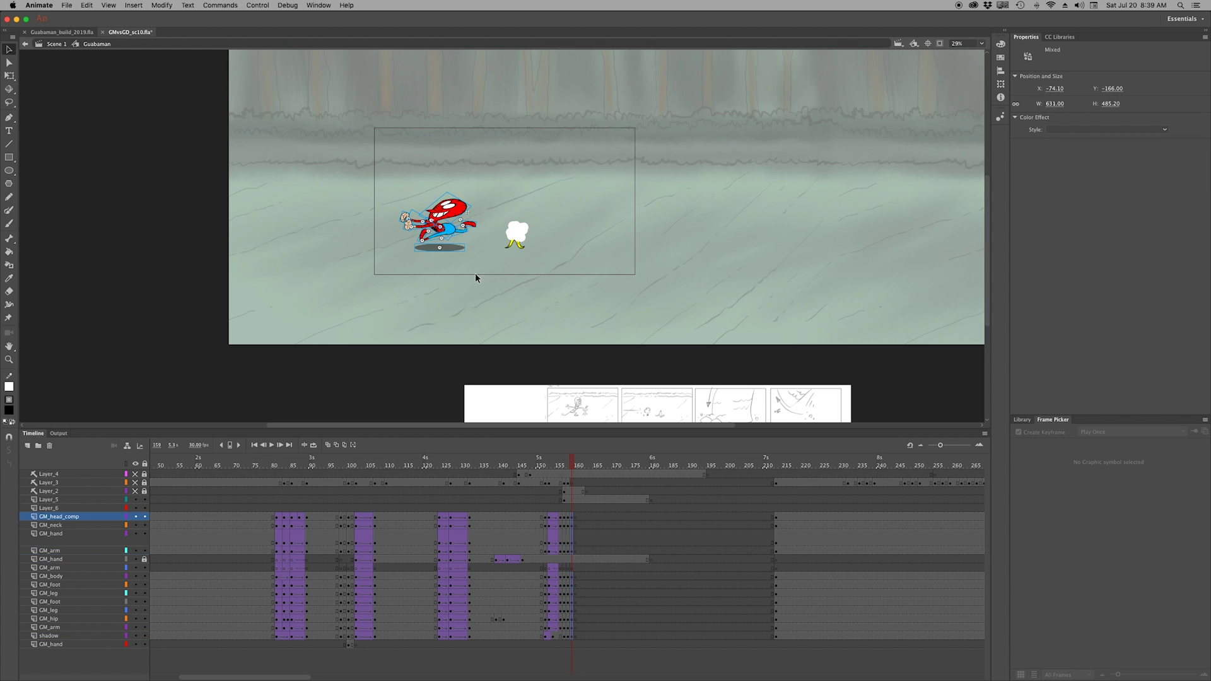
pyautogui.moveTo(394, 180); pyautogui.dragTo(474, 260)
pyautogui.press('Return')
pyautogui.press('super+s')
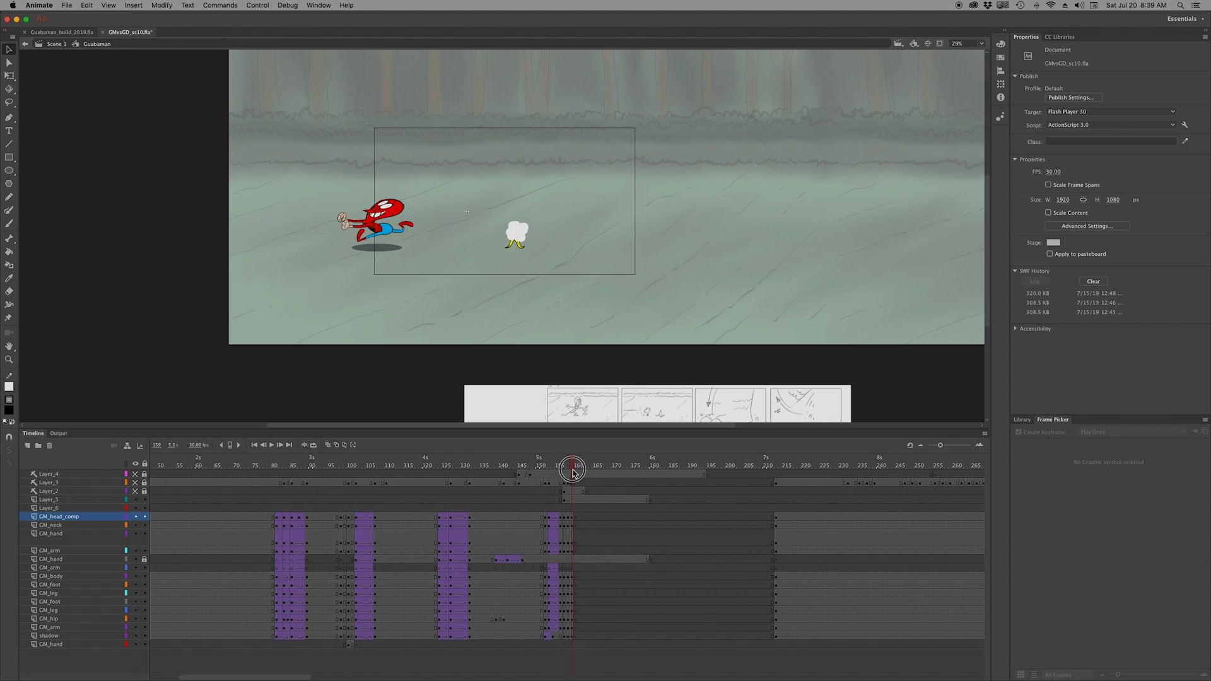